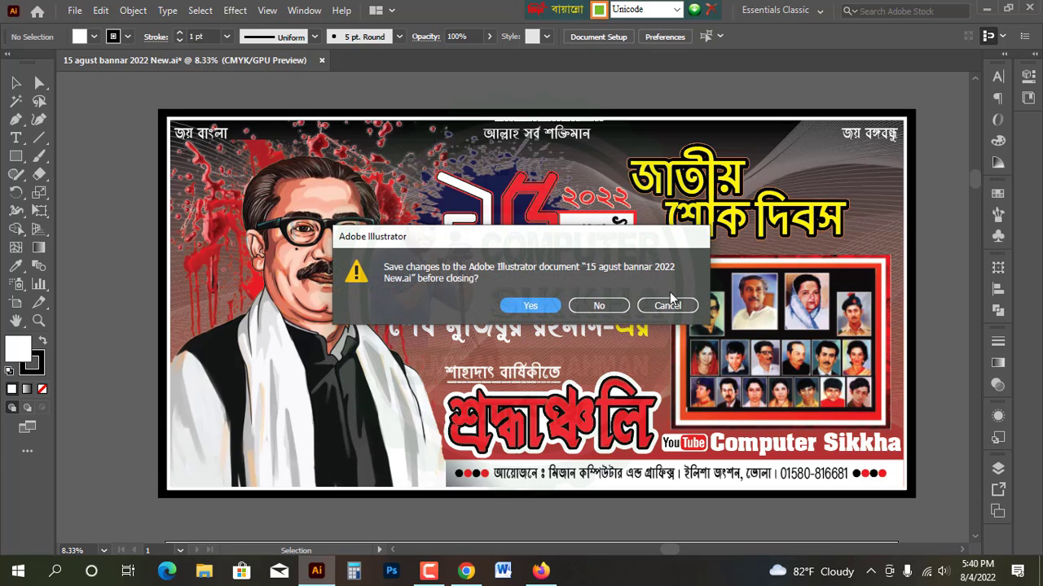
Save the changes to 15 agust bannar 2022 New.ai and look over the finished banner and the blank artboard below it.
left_click(524, 305)
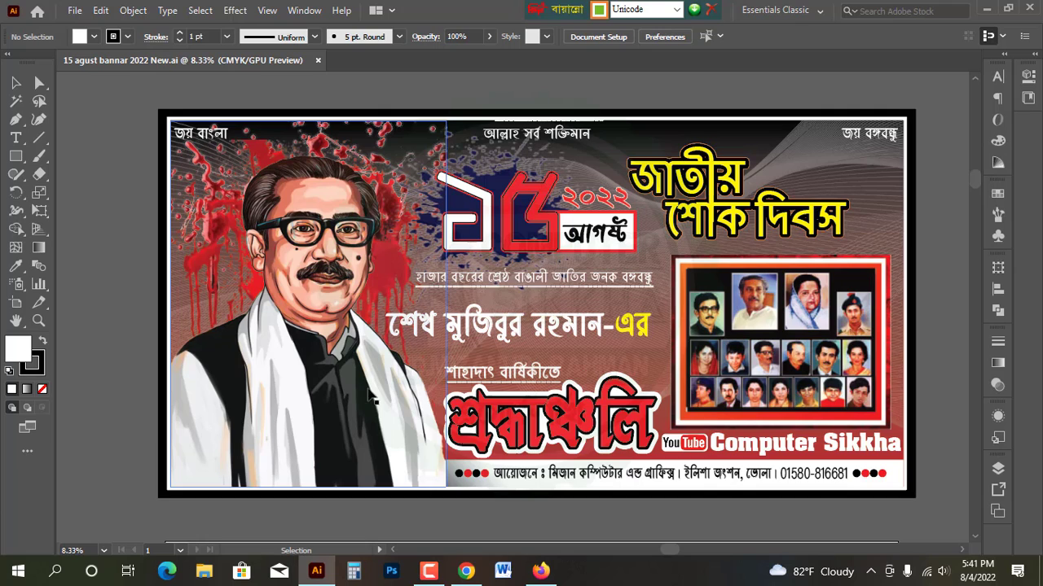
scroll(374, 392, "down", 2)
scroll(375, 393, "down", 2)
scroll(374, 392, "up", 3)
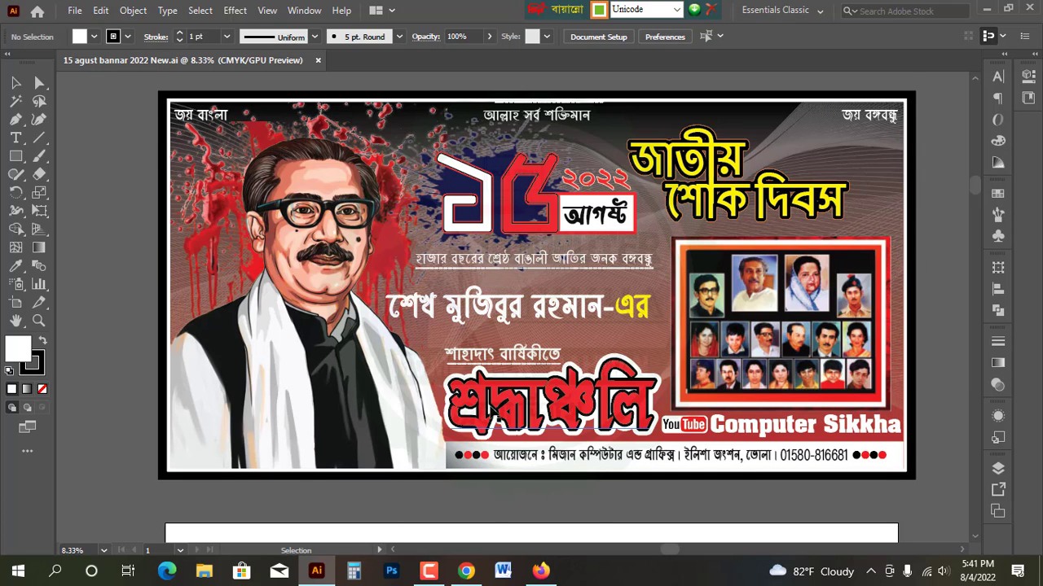
scroll(502, 389, "down", 3)
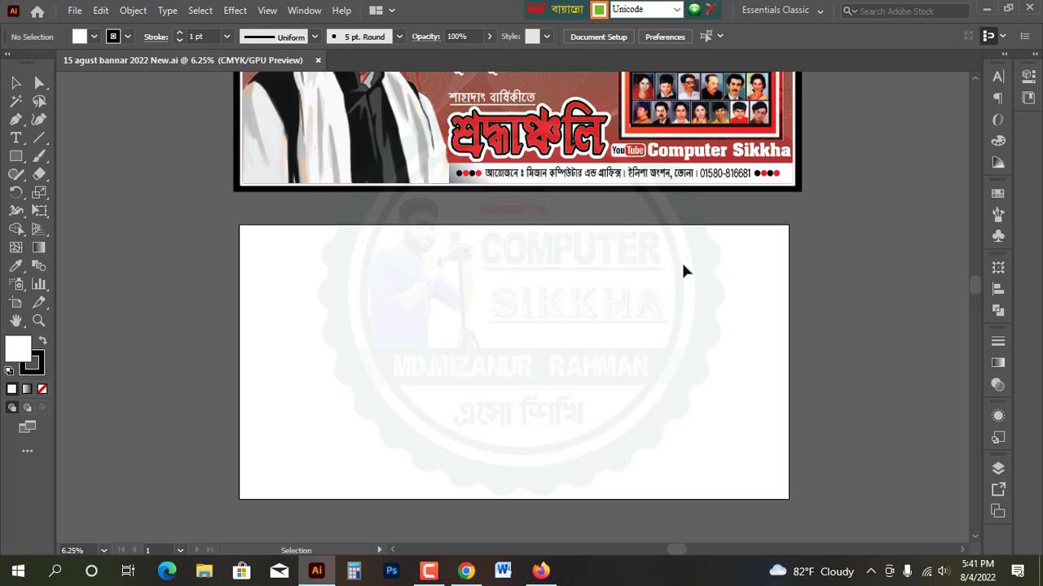
scroll(668, 323, "up", 9)
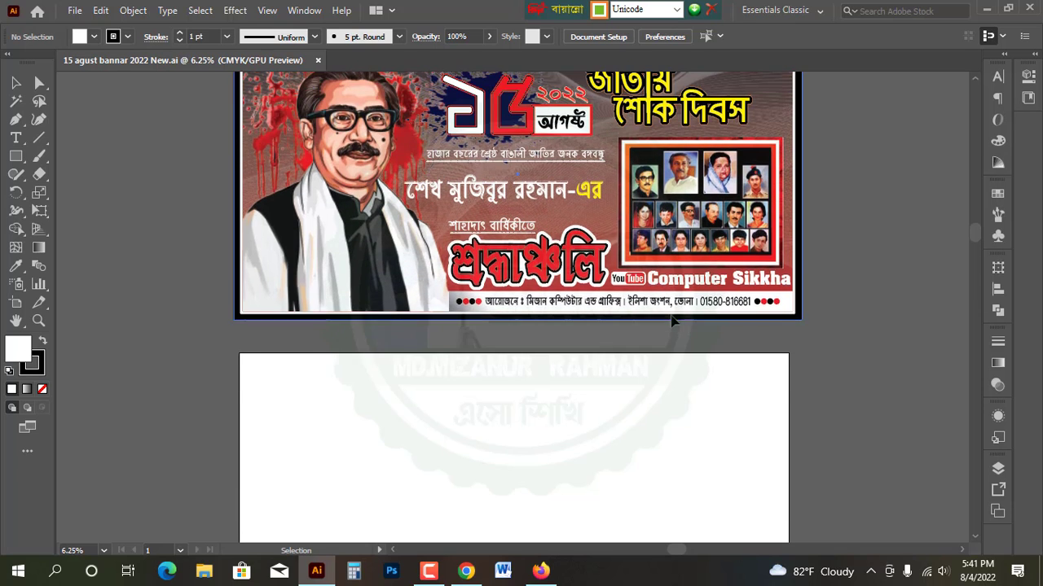
scroll(673, 317, "down", 14)
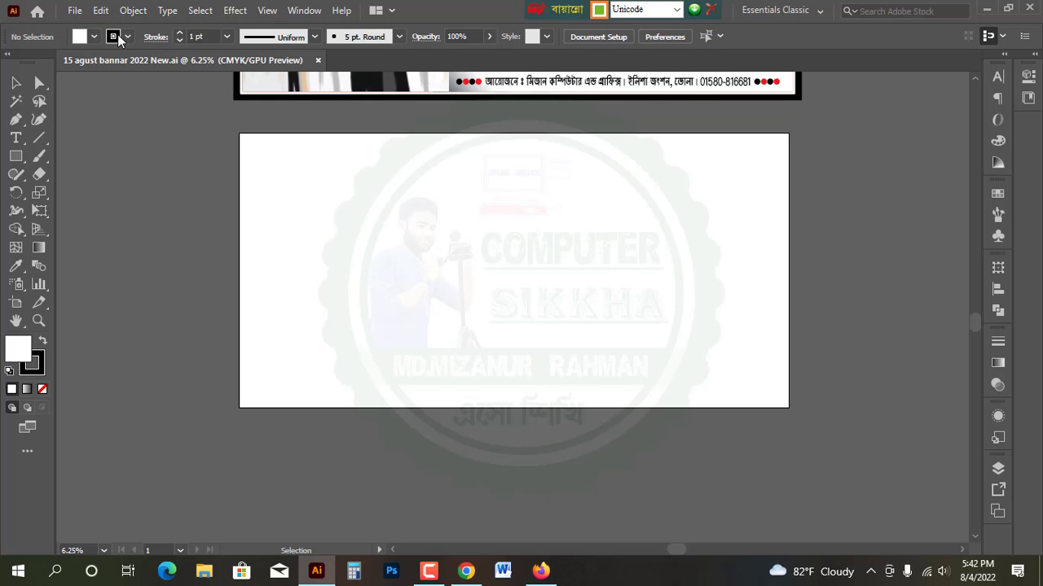
Create a new 10 x 5 ft landscape document in CMYK colour with 300 ppi raster effects.
left_click(74, 10)
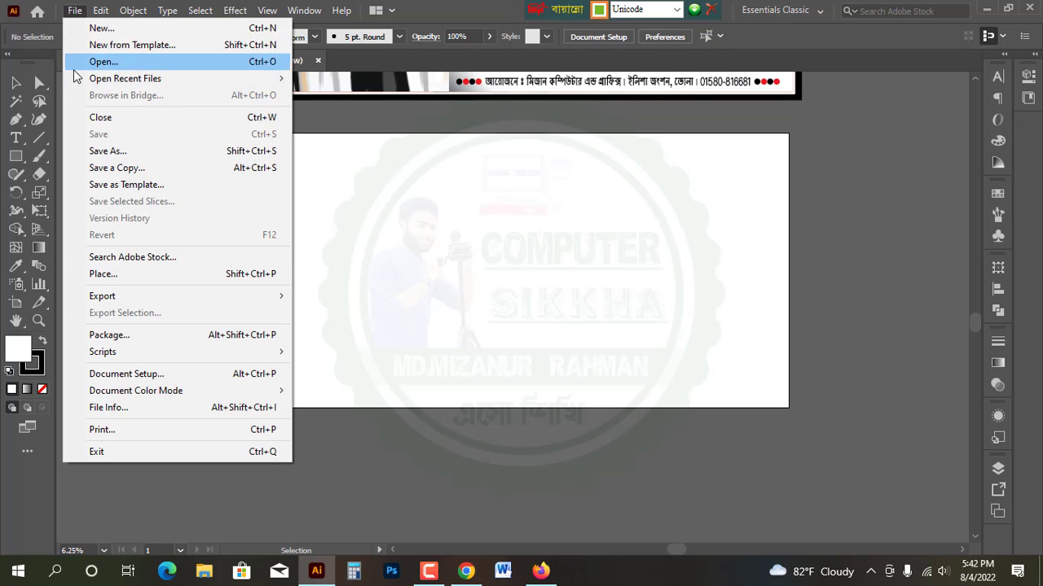
left_click(103, 27)
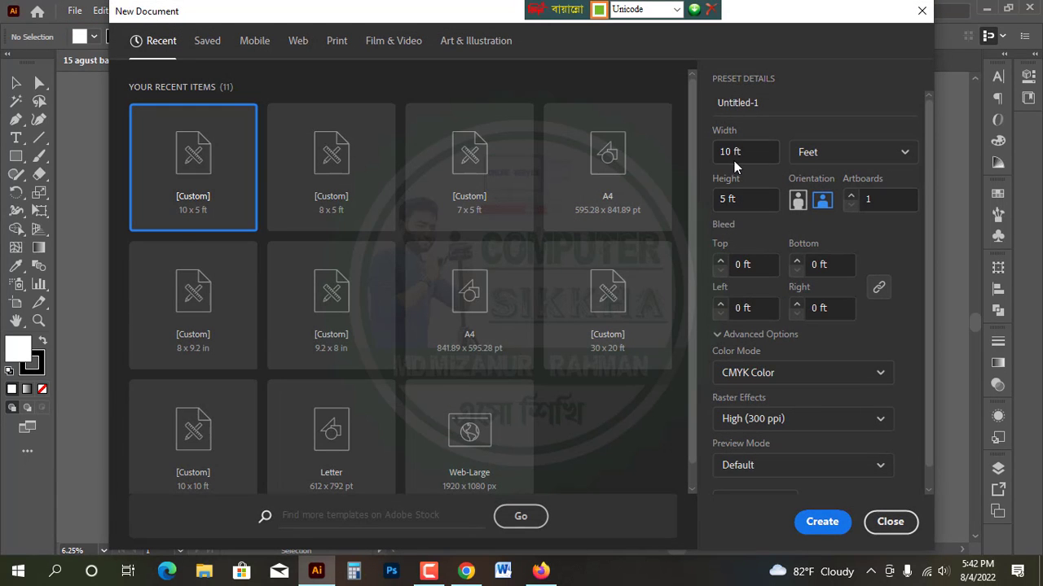
left_click(730, 151)
left_click(821, 520)
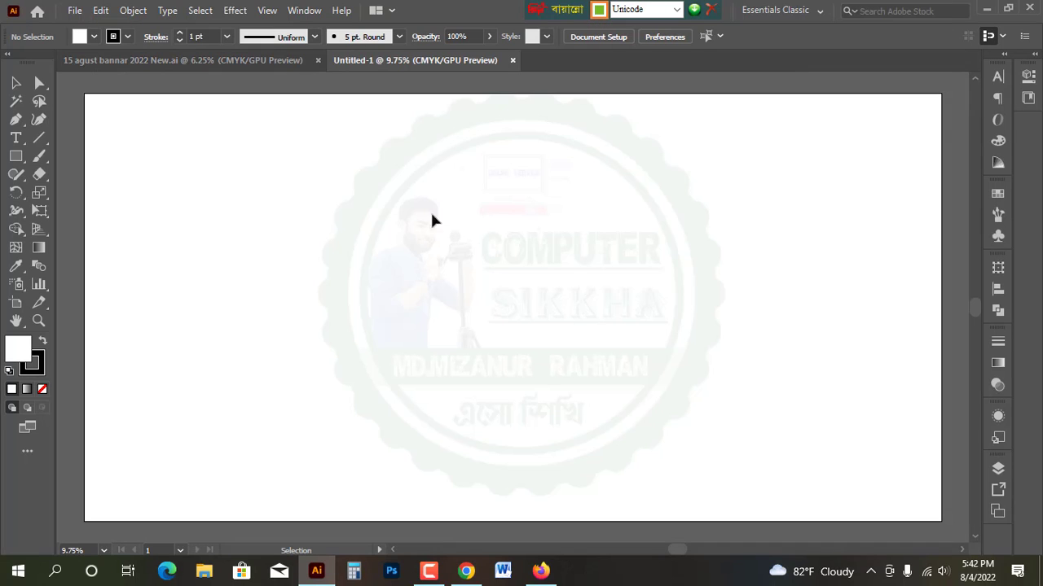
Bring a copy of the finished banner into the new document above the artboard and ungroup it.
left_click(237, 69)
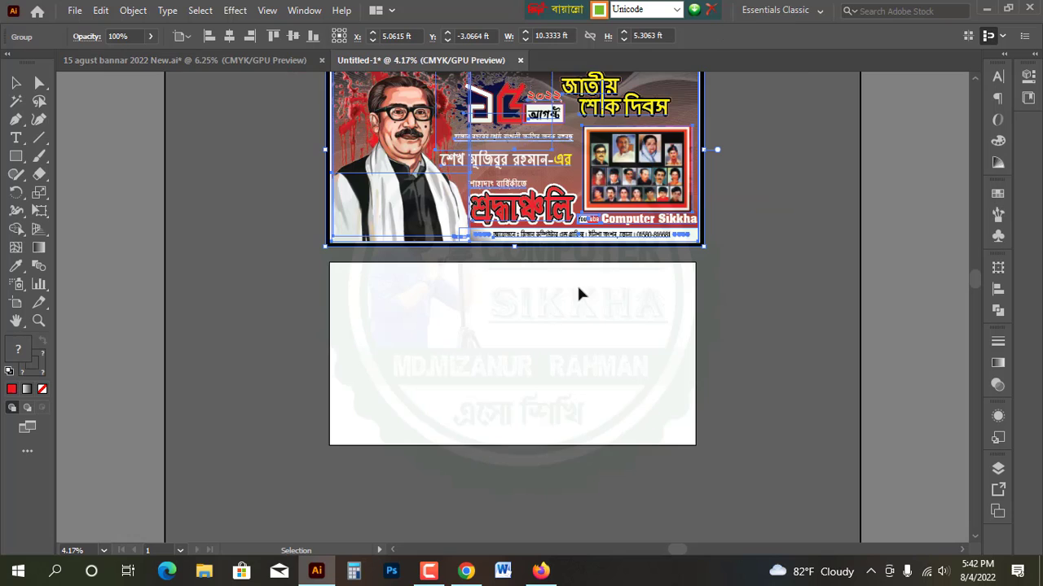
right_click(535, 172)
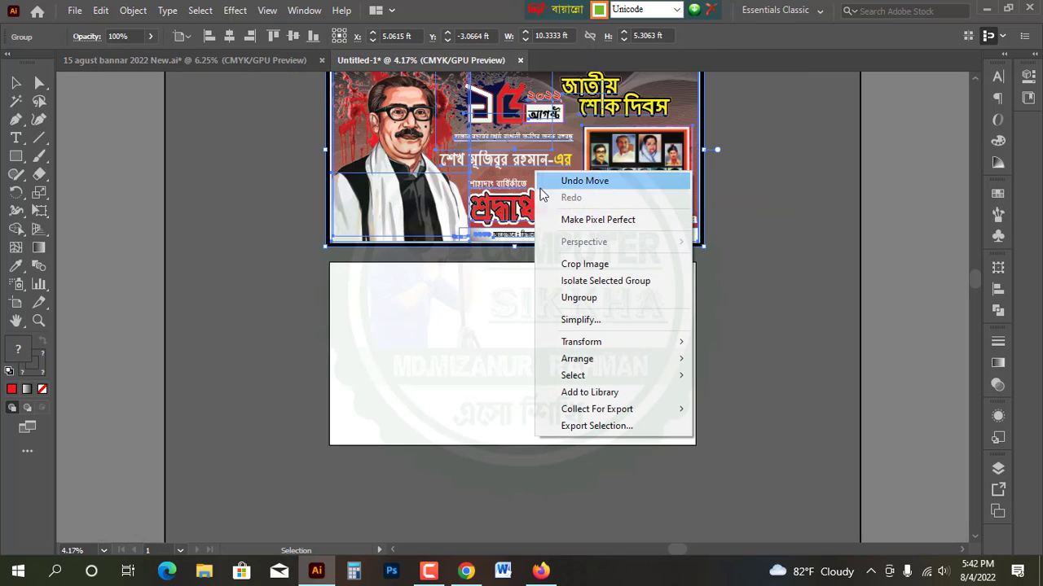
left_click(556, 298)
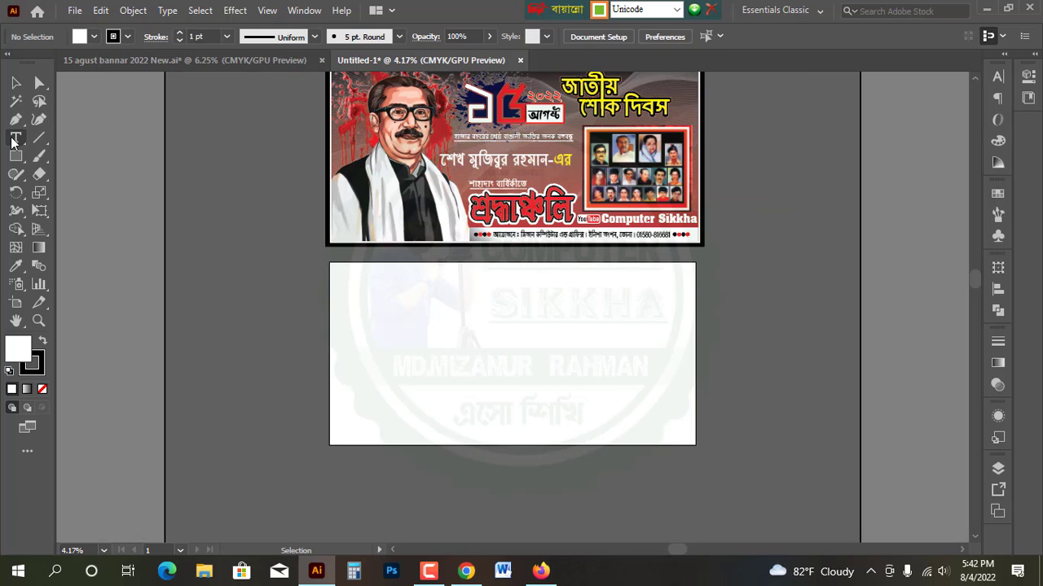
Draw a black rectangle at 42% opacity slightly larger than the artboard and centre it horizontally on the artboard.
left_click(15, 156)
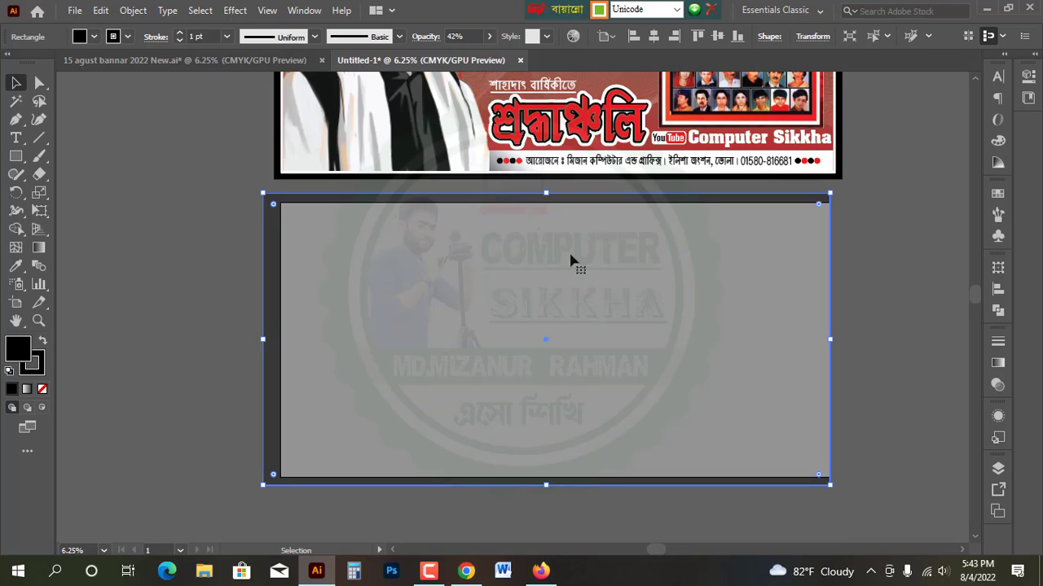
left_click(997, 295)
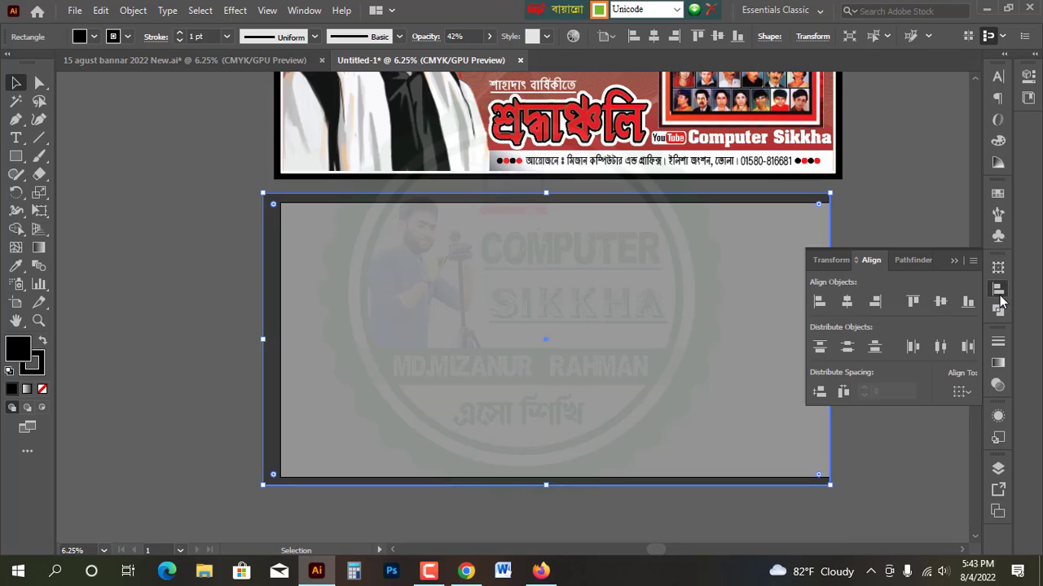
left_click(847, 302)
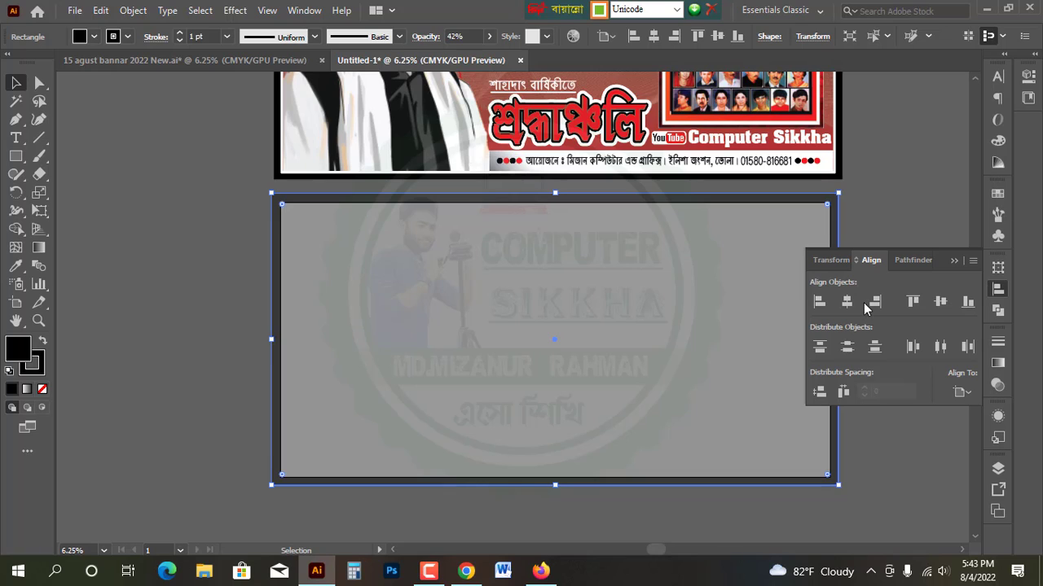
left_click(955, 261)
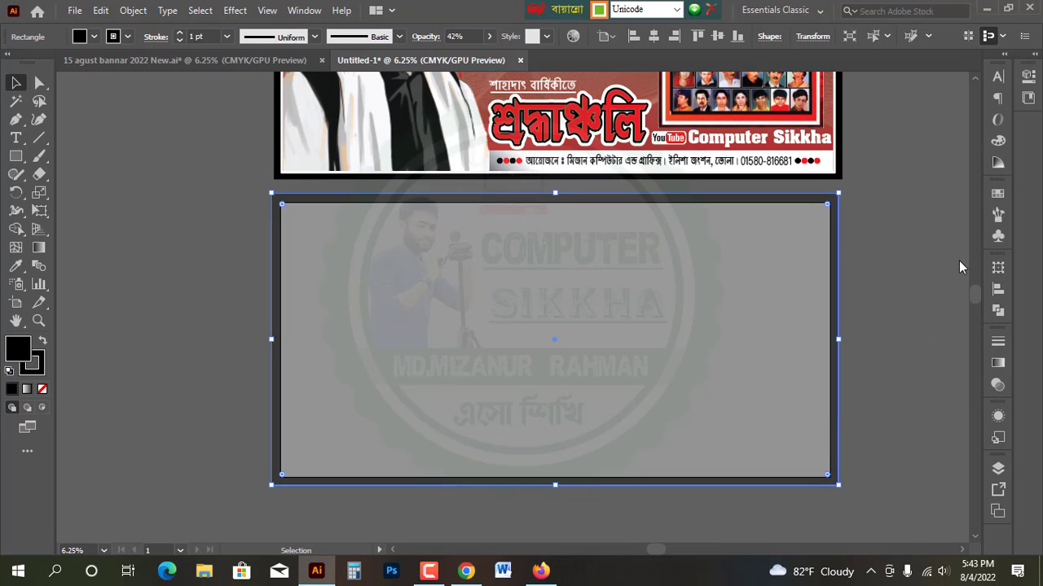
left_click(902, 272)
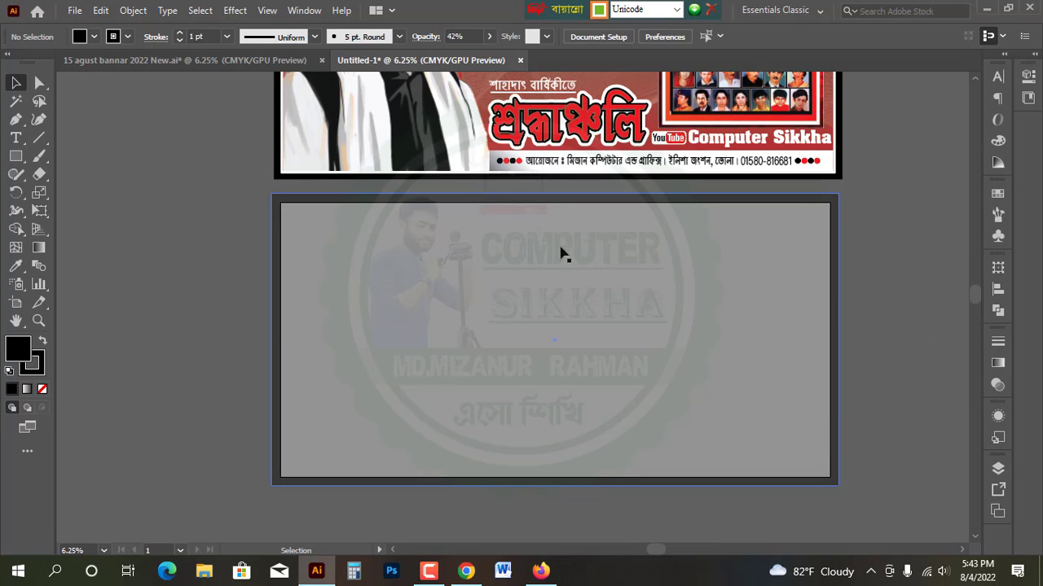
Lock the translucent border rectangle and draw a second rectangle that exactly covers the artboard.
left_click(544, 362)
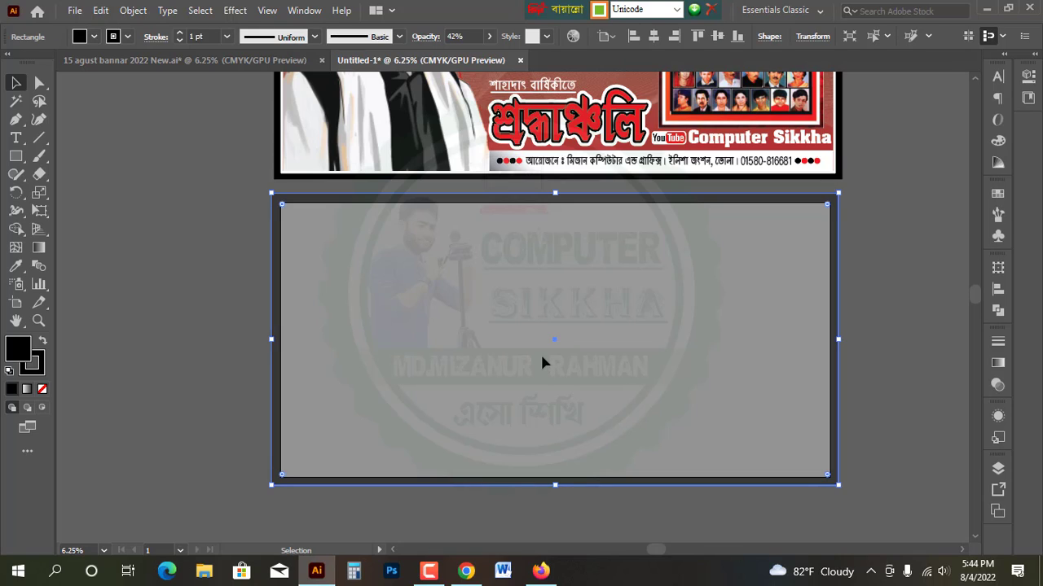
key("ctrl+2")
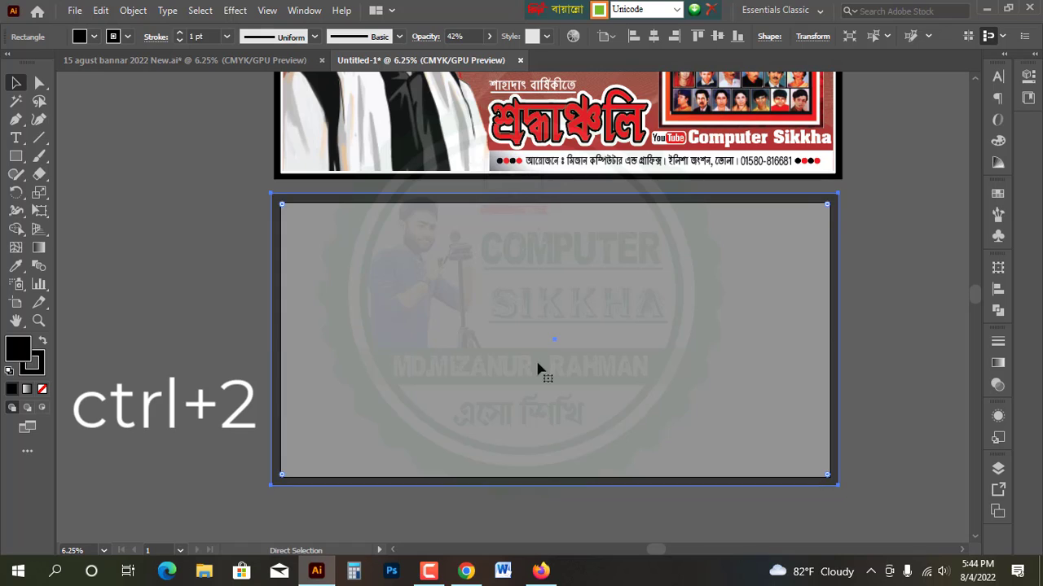
left_click(19, 162)
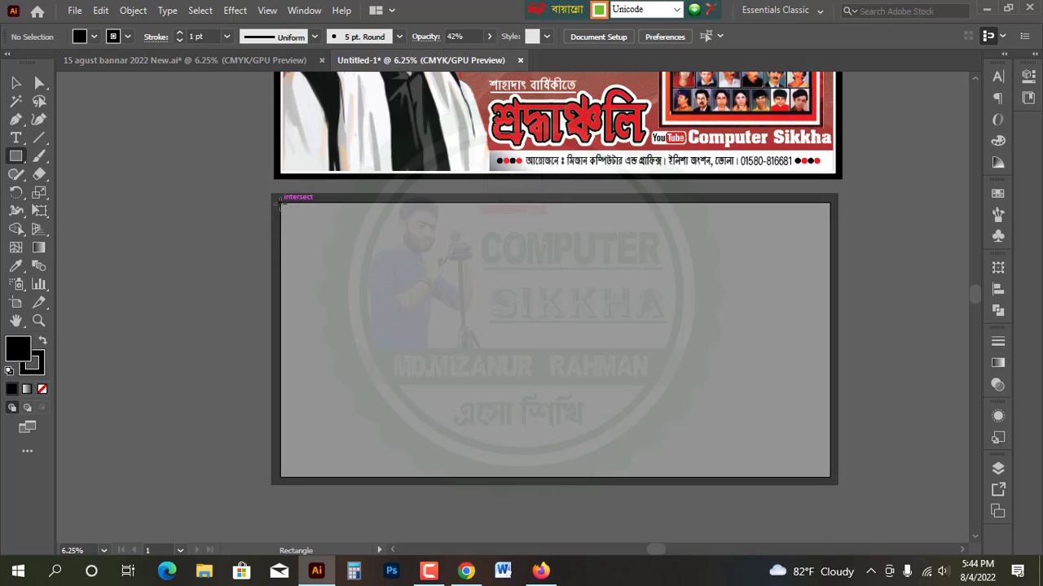
left_click_drag(280, 204, 829, 476)
left_click(18, 83)
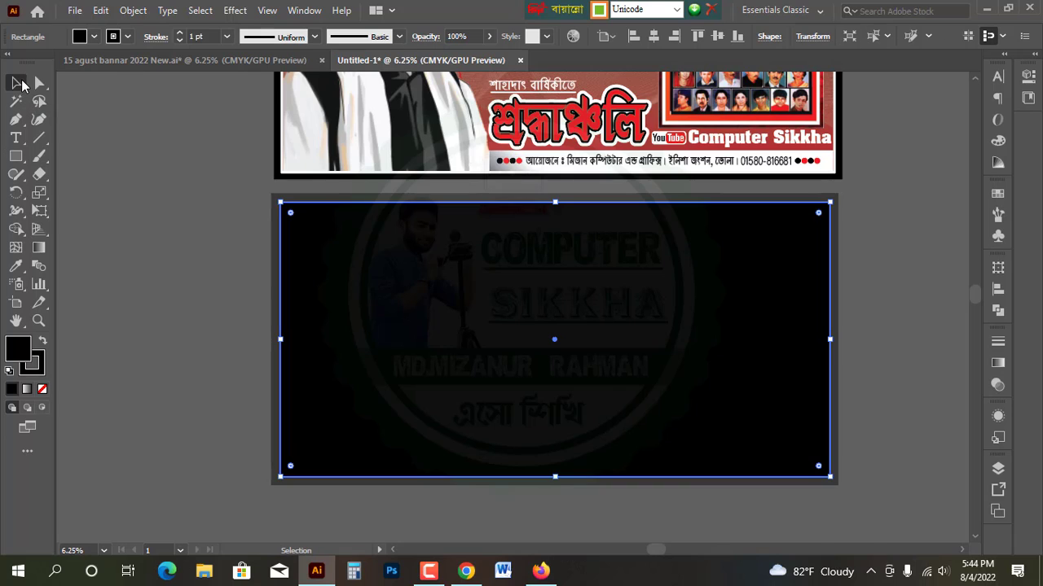
Fill the rectangle covering the artboard with white.
left_click(78, 37)
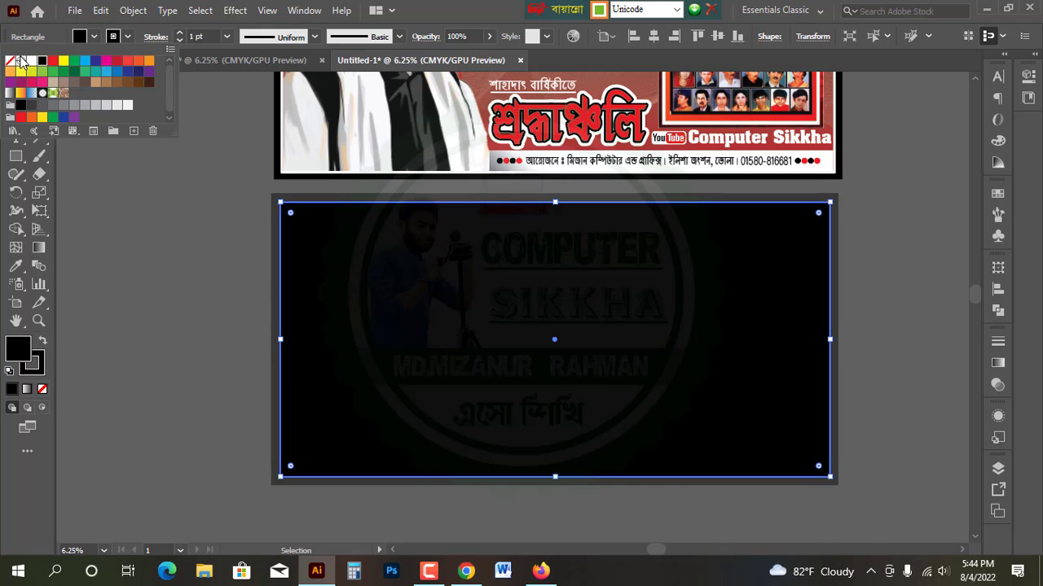
left_click(31, 61)
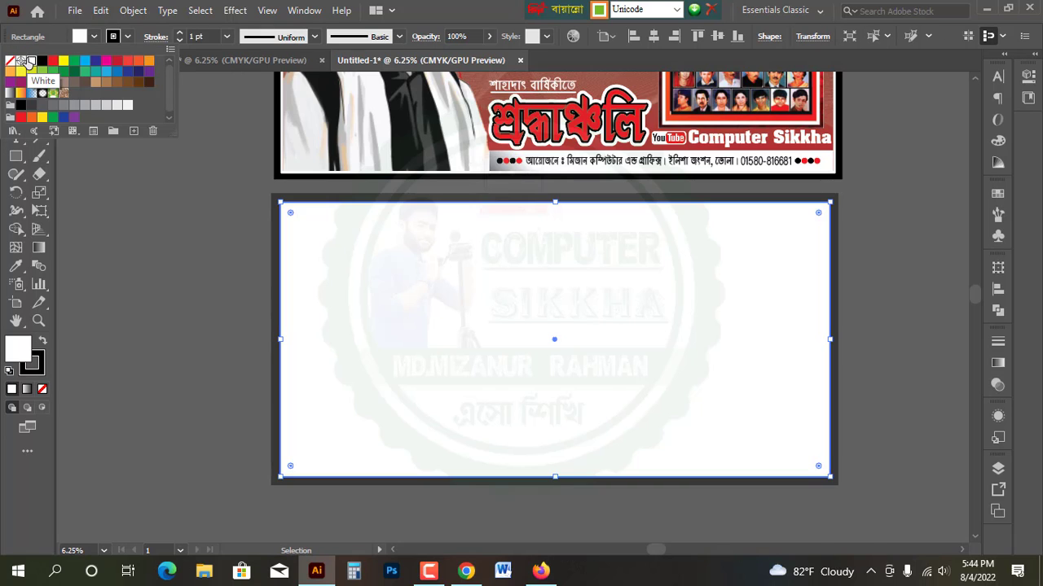
left_click(228, 117)
Give the artboard rectangle a black fill and a white stroke of about 19 pt.
left_click(115, 40)
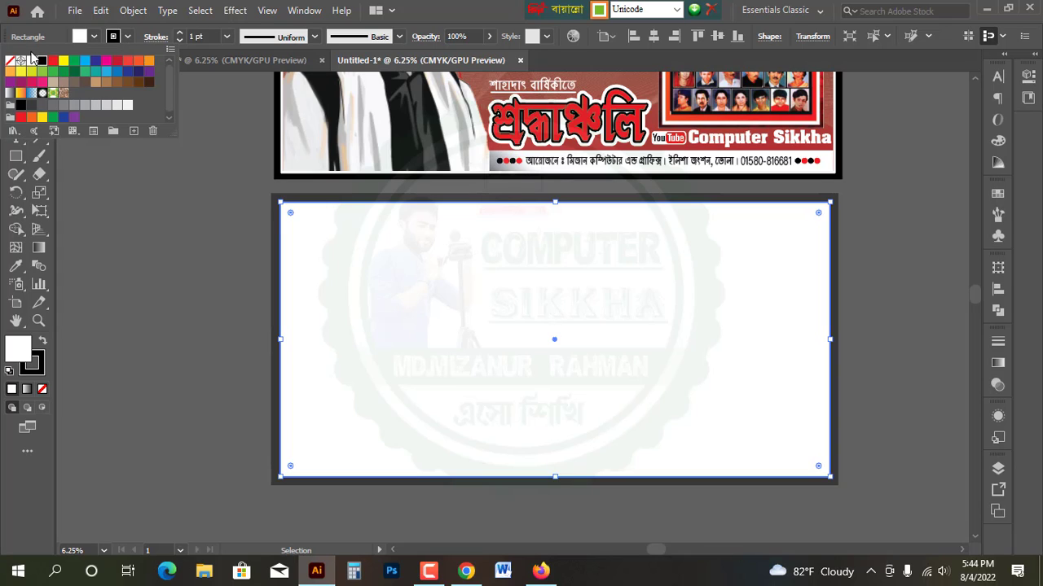
left_click(30, 61)
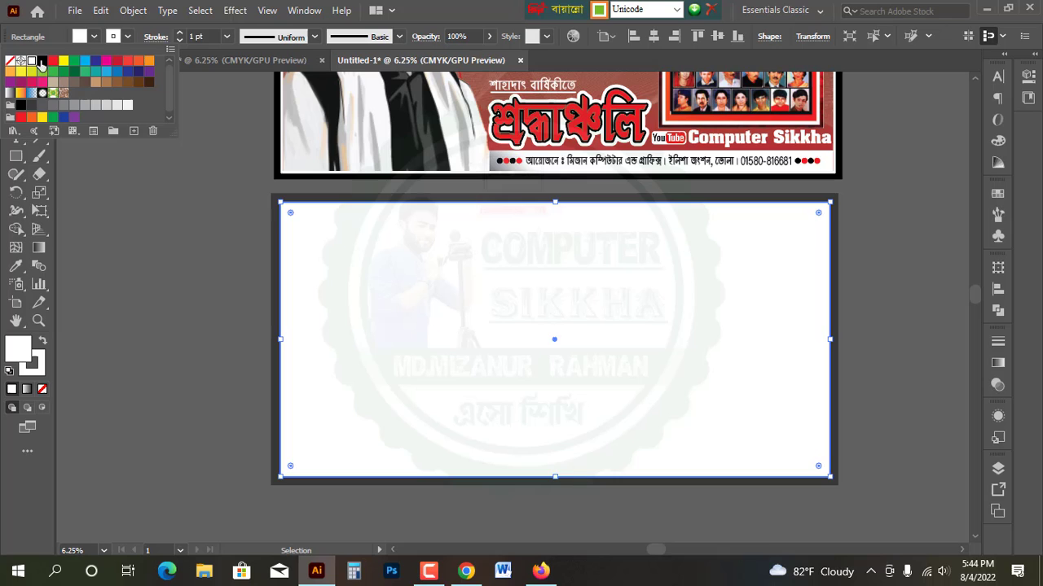
left_click(179, 32)
left_click(179, 33)
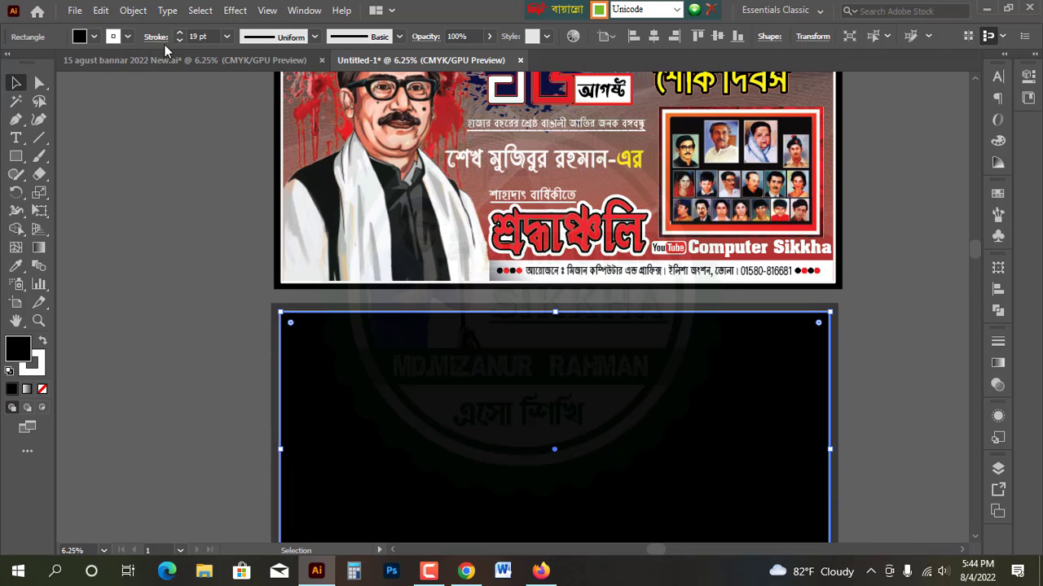
left_click(181, 34)
Move the portrait image from the lower banner copy onto the black background and align it to the artboard's left and bottom edges.
scroll(347, 332, "down", 1)
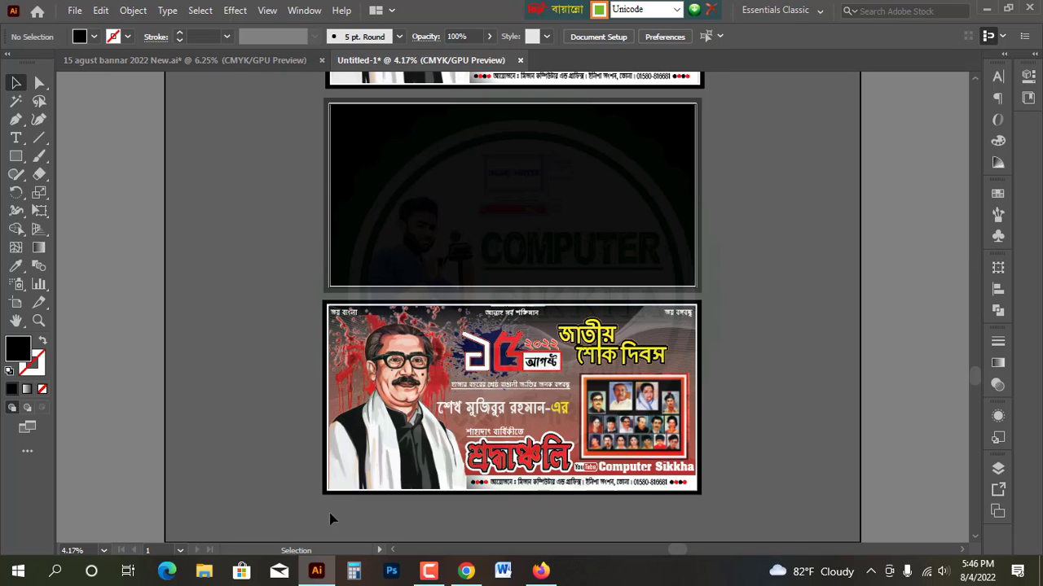
left_click_drag(405, 453, 372, 261)
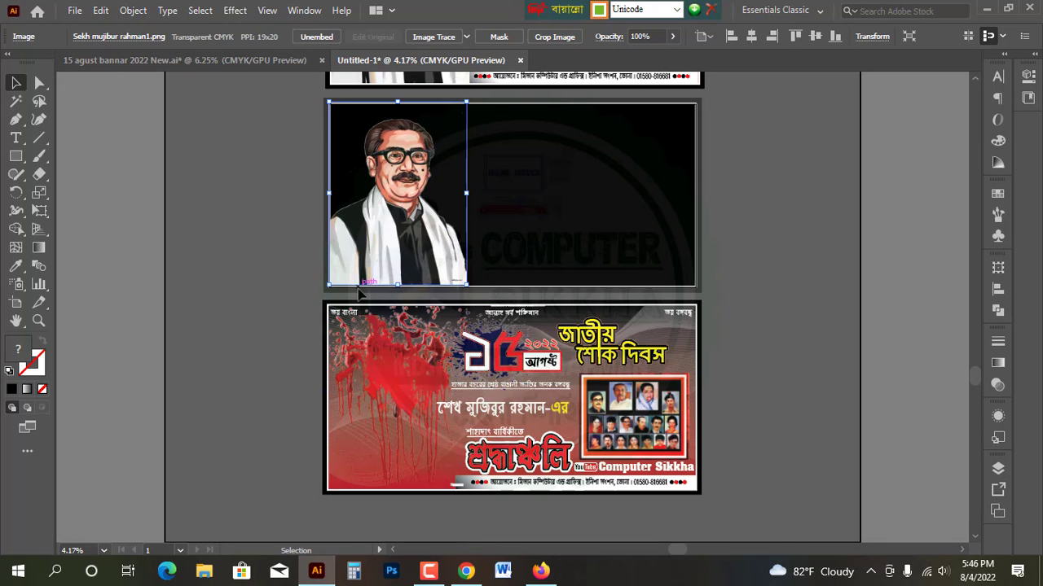
scroll(336, 285, "up", 5)
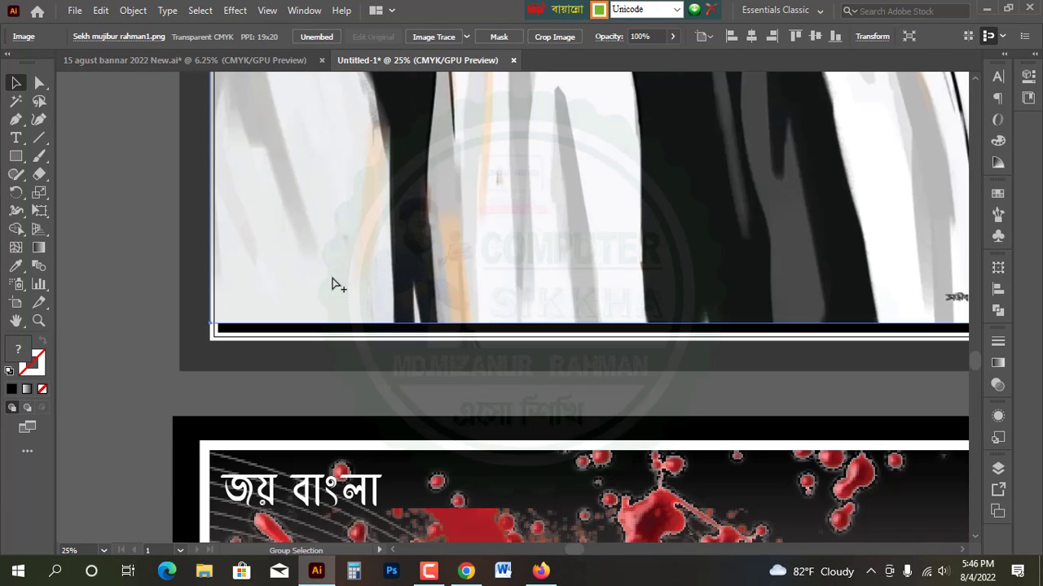
left_click(996, 291)
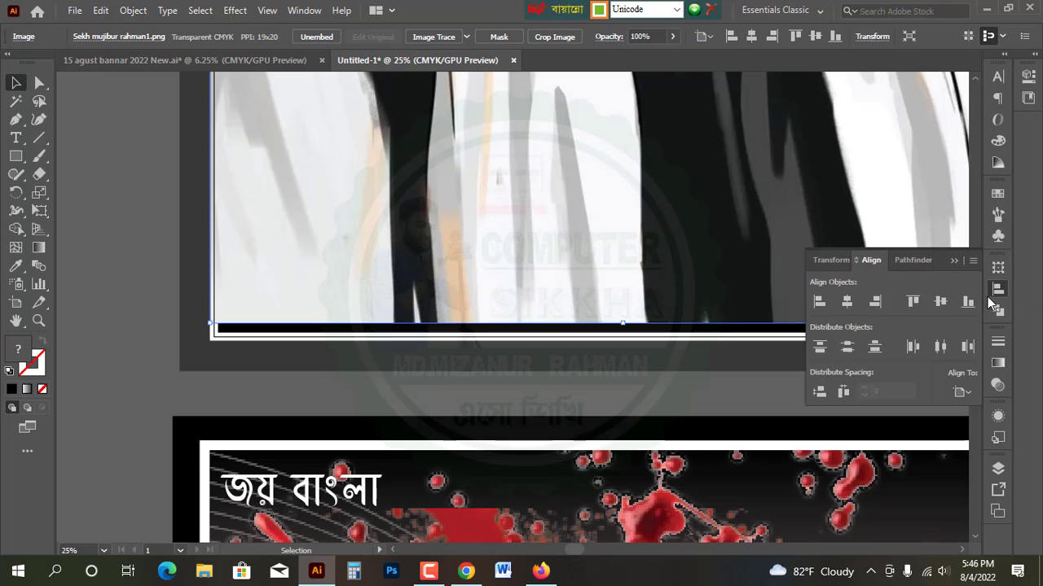
left_click(819, 302)
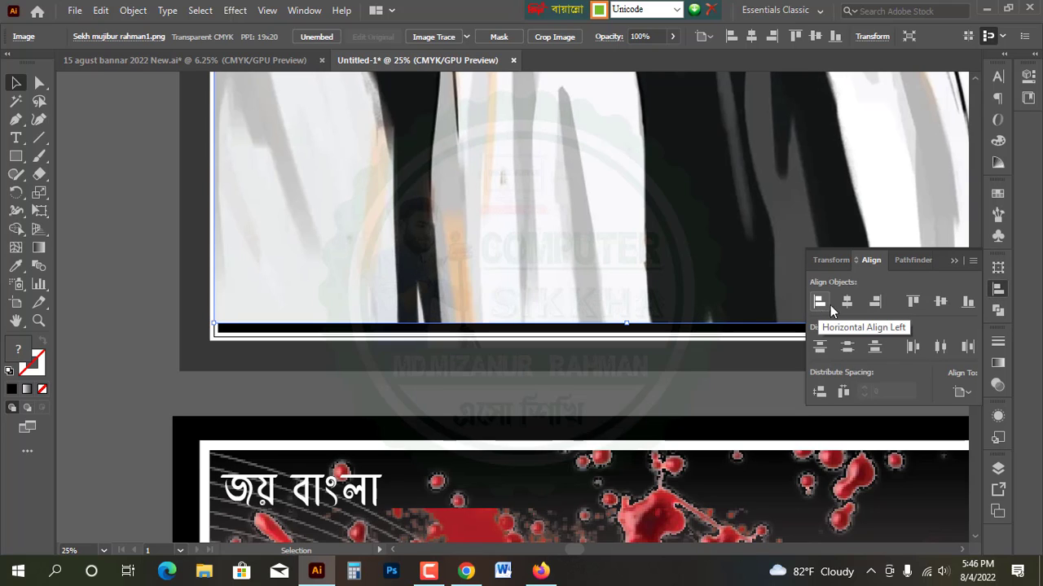
left_click(967, 303)
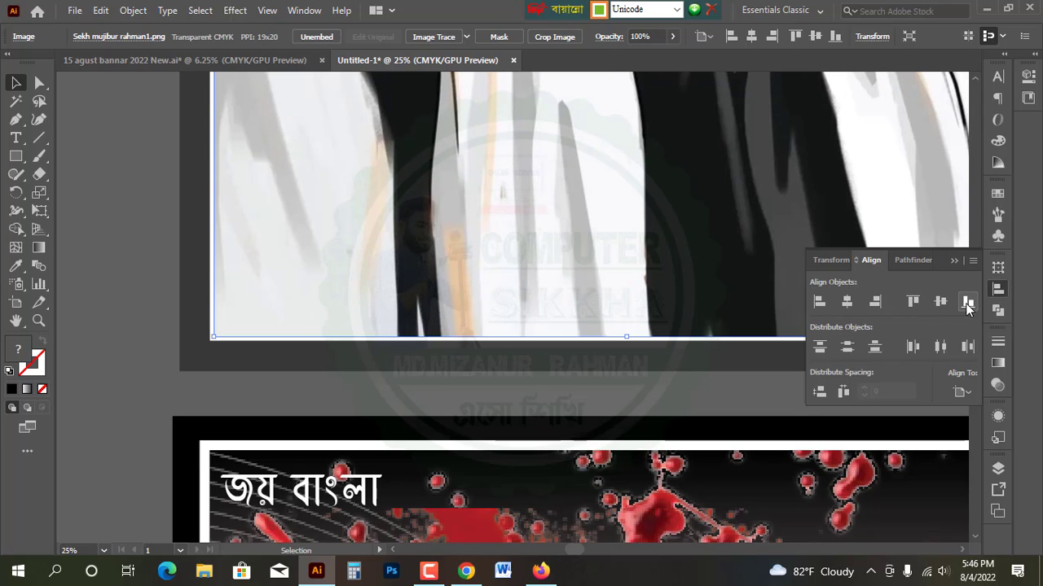
left_click(101, 305)
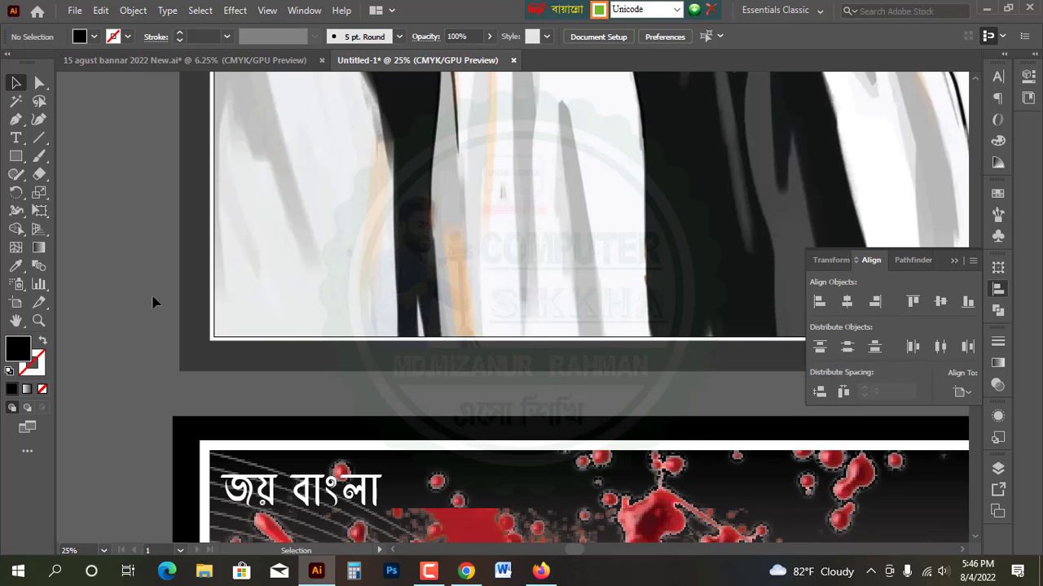
Lock the portrait image in its place on the black background.
key("ctrl+minus")
scroll(307, 302, "up", 6)
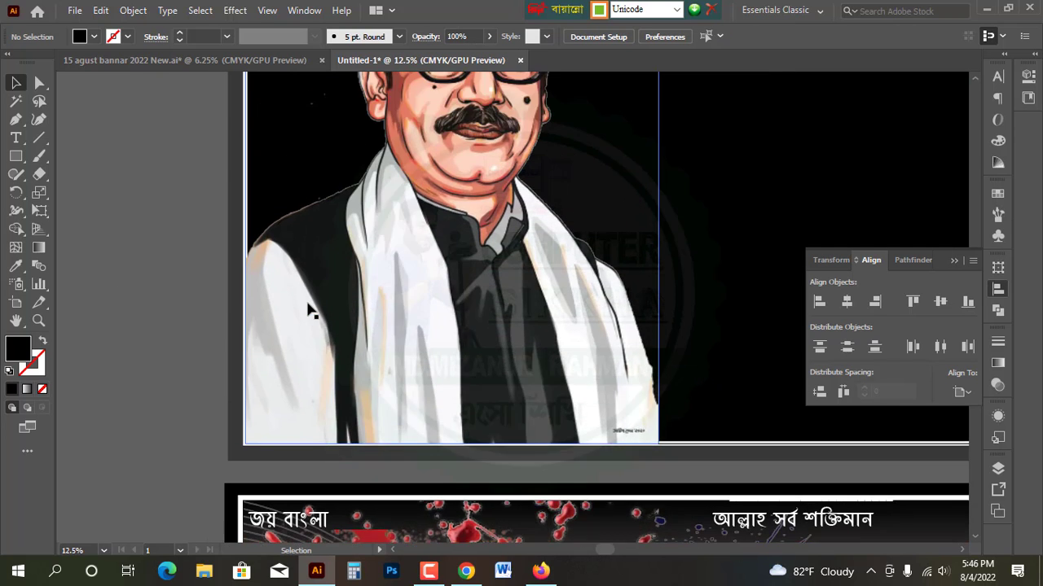
scroll(307, 310, "up", 3)
scroll(302, 302, "down", 3)
key("ctrl+minus")
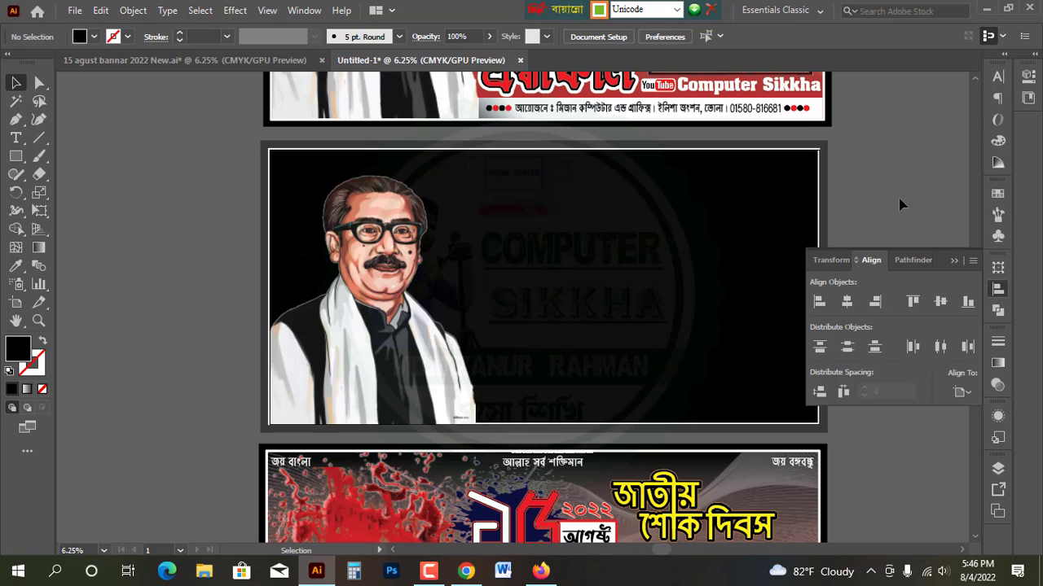
left_click(377, 267)
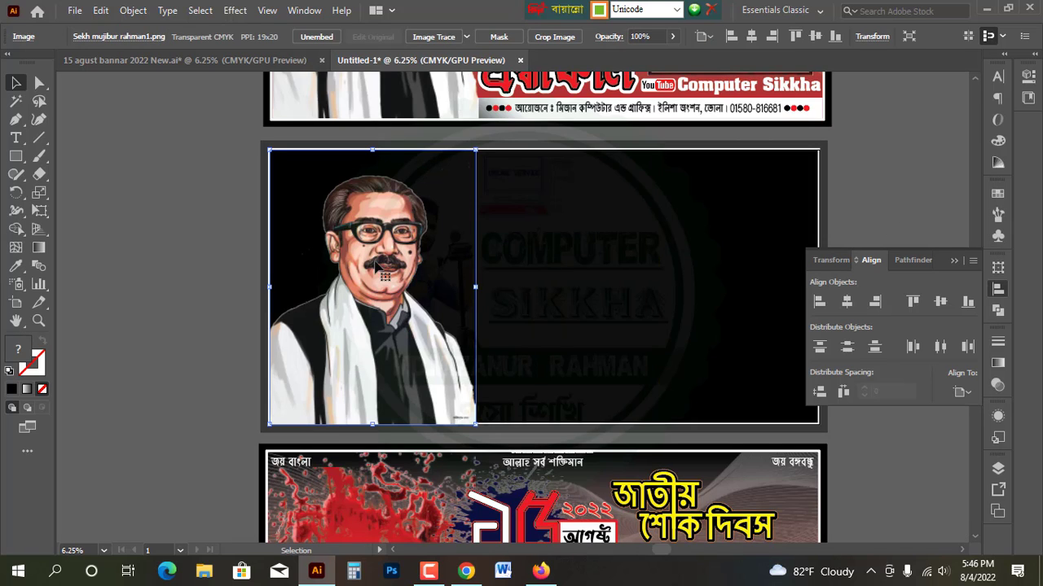
key("ctrl+shift+a")
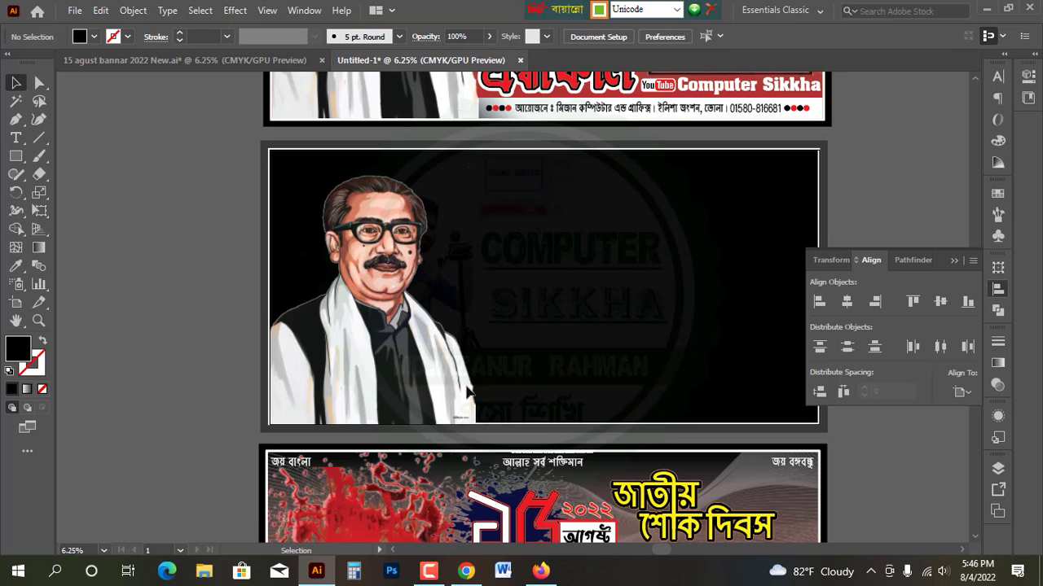
Move the upper red blood-splatter image from the lower banner copy behind the portrait and align it to the artboard's left edge.
scroll(379, 356, "up", 1)
scroll(380, 356, "down", 4)
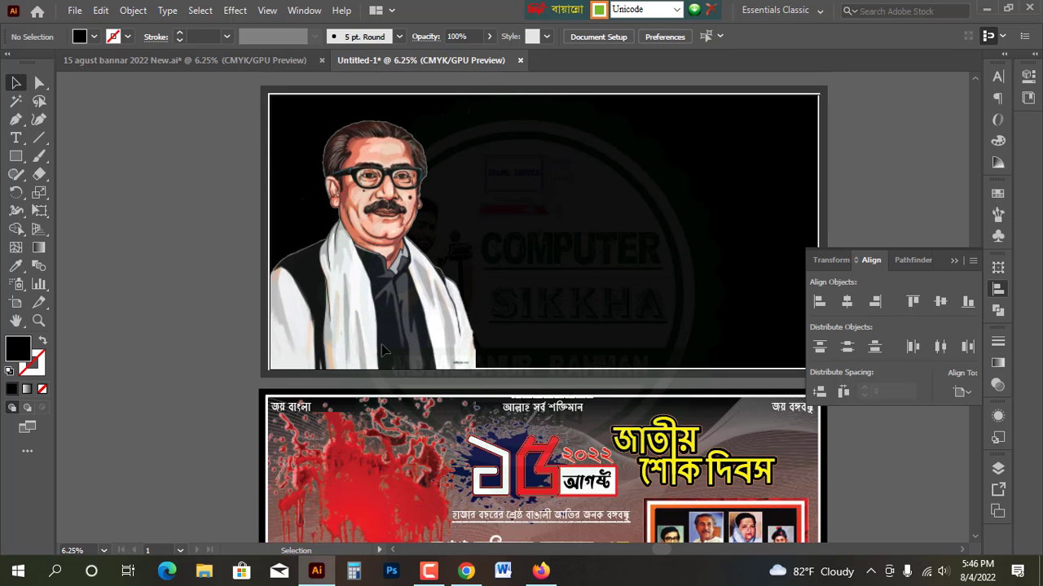
scroll(385, 351, "up", 3)
scroll(403, 315, "down", 2)
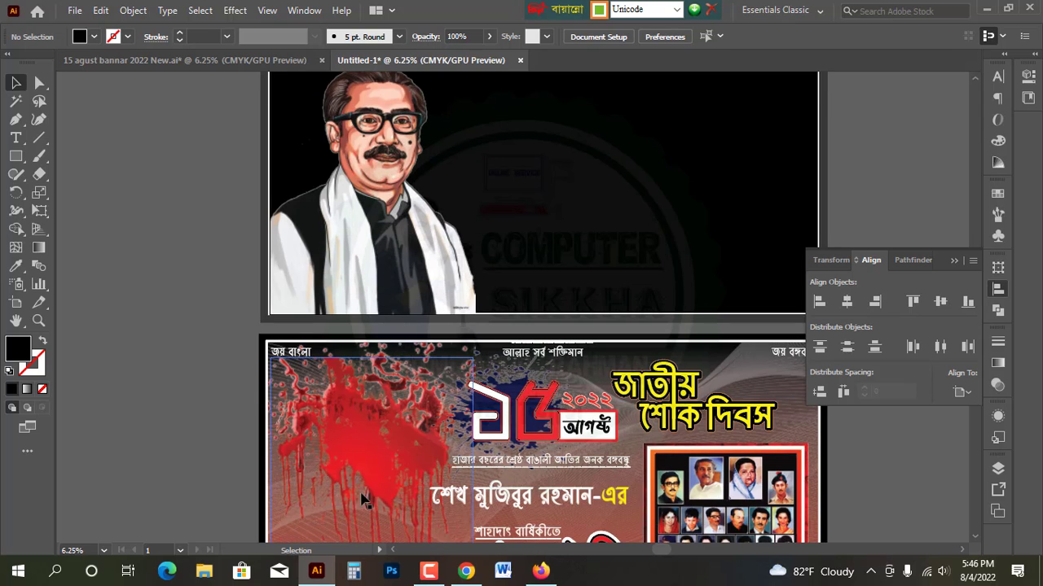
scroll(372, 437, "down", 2)
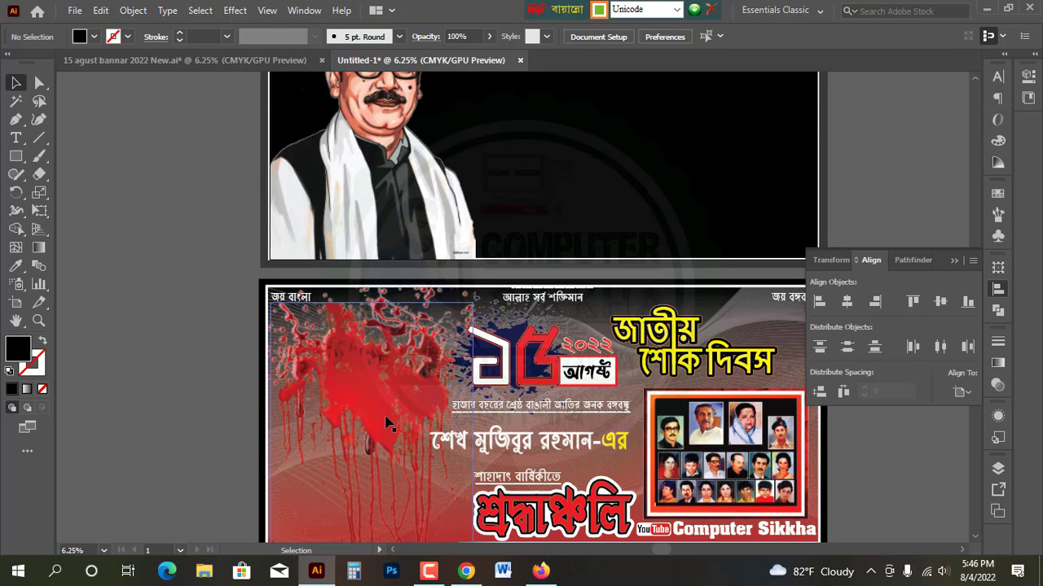
scroll(388, 423, "up", 4)
left_click_drag(379, 474, 383, 215)
left_click(819, 301)
left_click(587, 216)
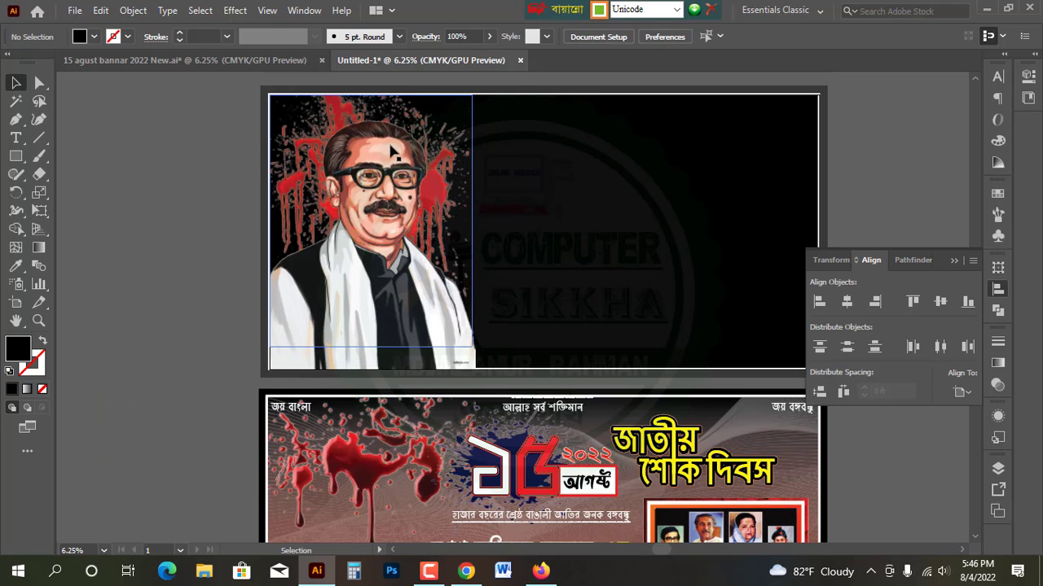
Move the remaining blood-splatter image from the lower banner copy behind the portrait's head and align it to the artboard's left edge.
left_click_drag(389, 488, 389, 185)
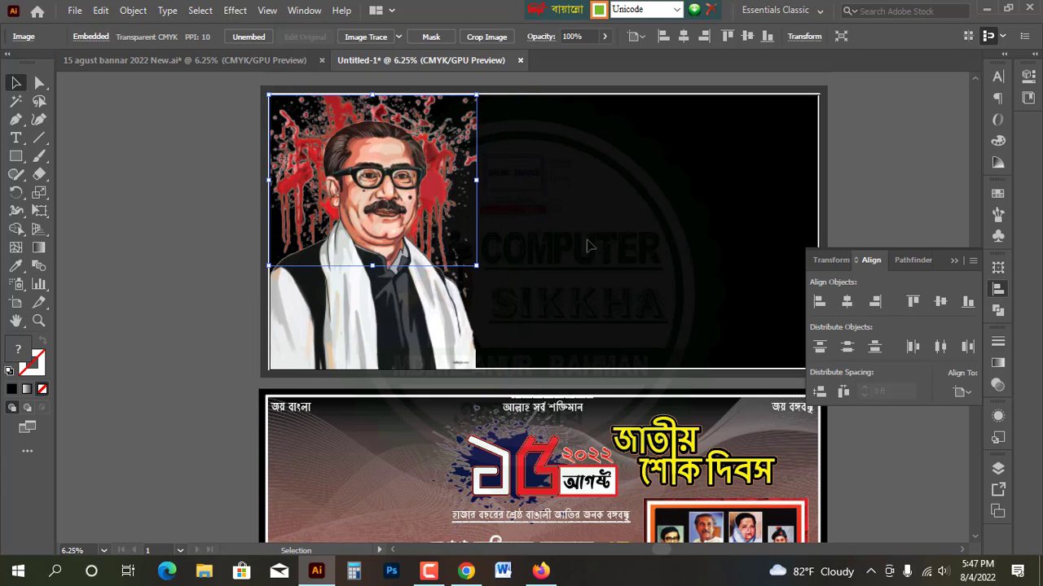
left_click(822, 301)
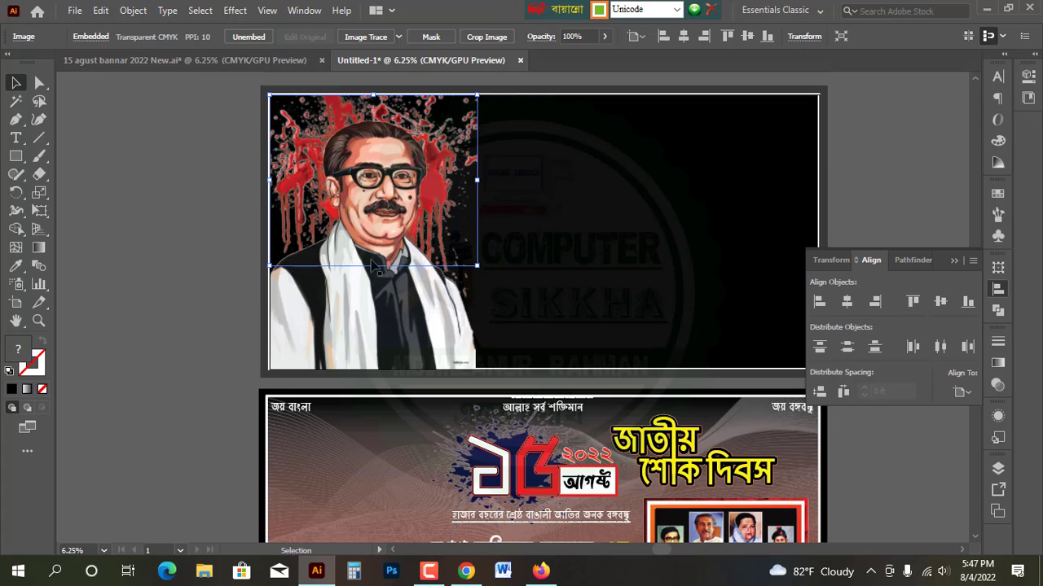
left_click(173, 218)
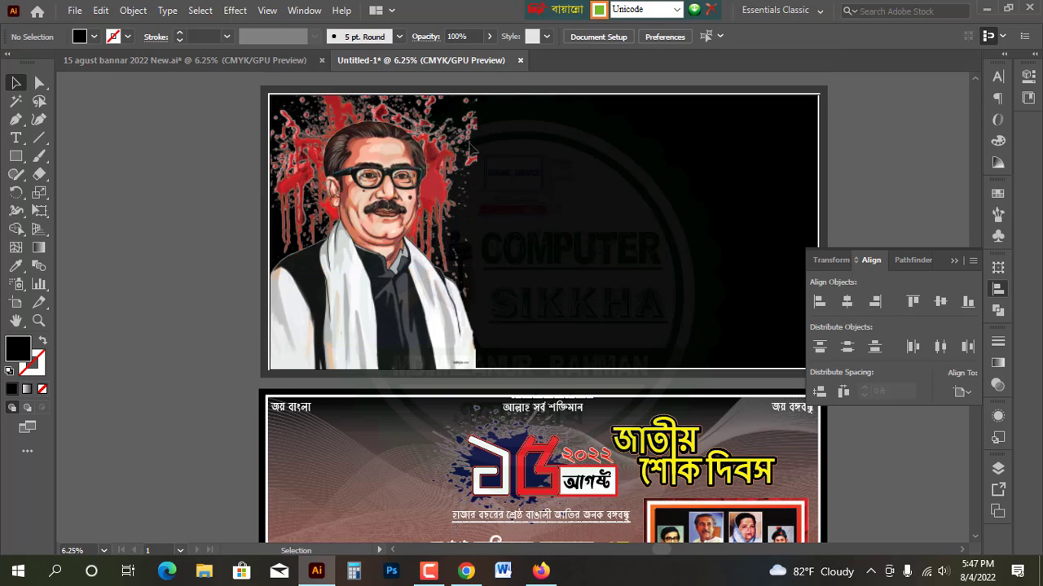
left_click(957, 262)
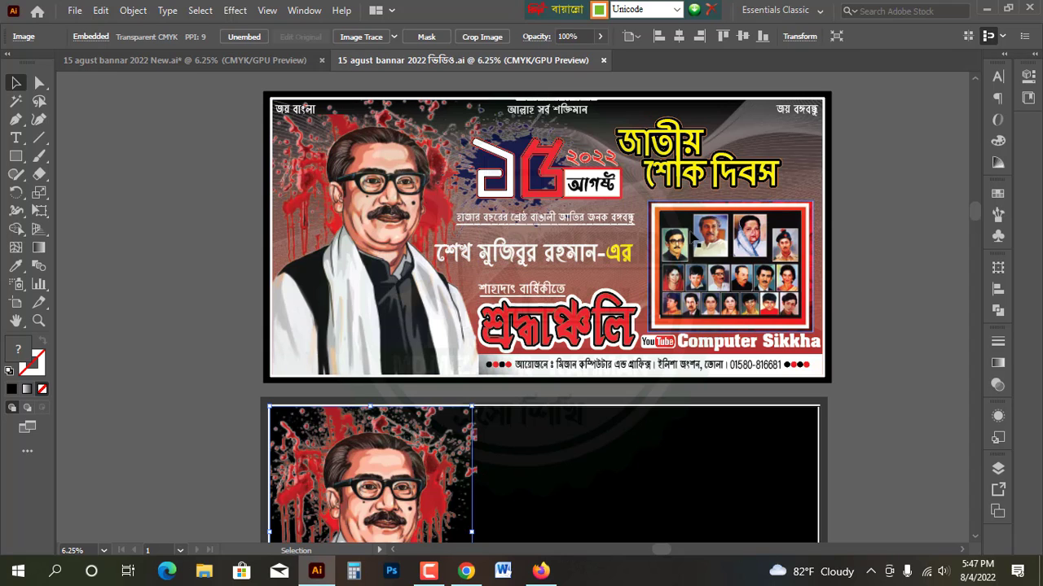
Unlock the portrait image and move it together with both blood-splatter images off the artboard to its left side.
scroll(575, 201, "down", 1)
scroll(575, 200, "down", 1)
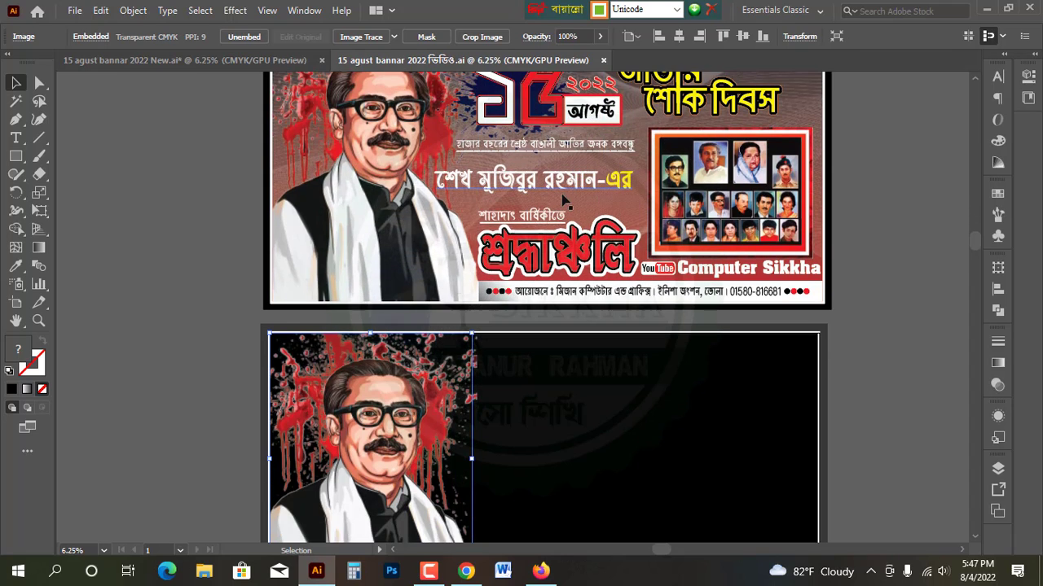
scroll(612, 281, "down", 1)
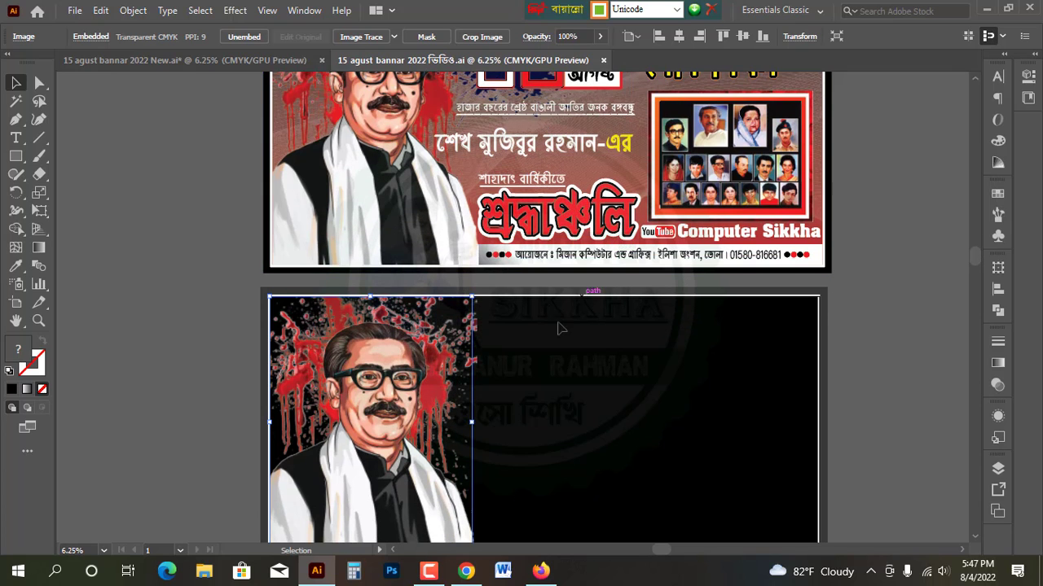
scroll(550, 369, "down", 2)
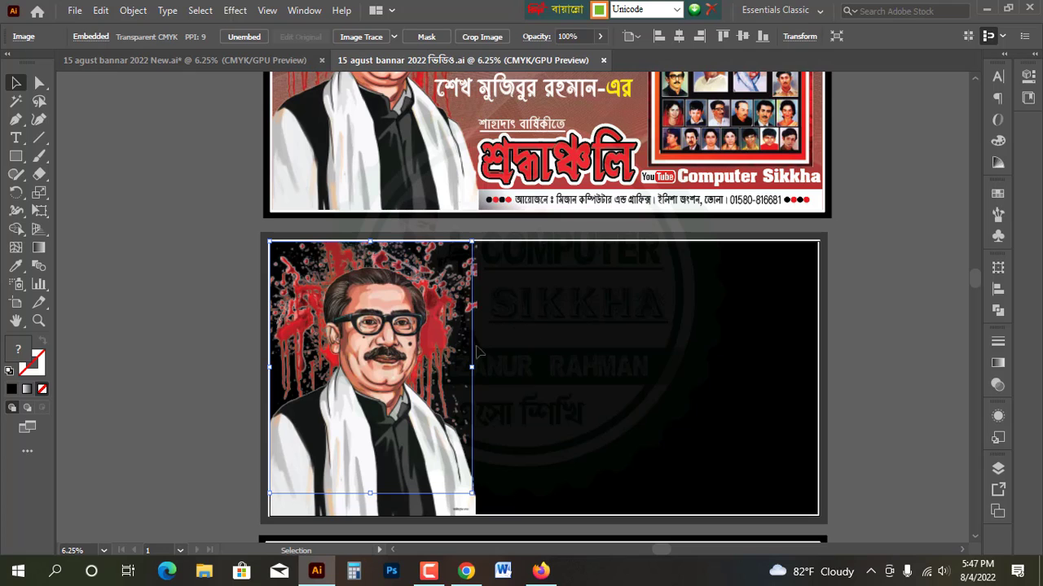
scroll(399, 358, "down", 1)
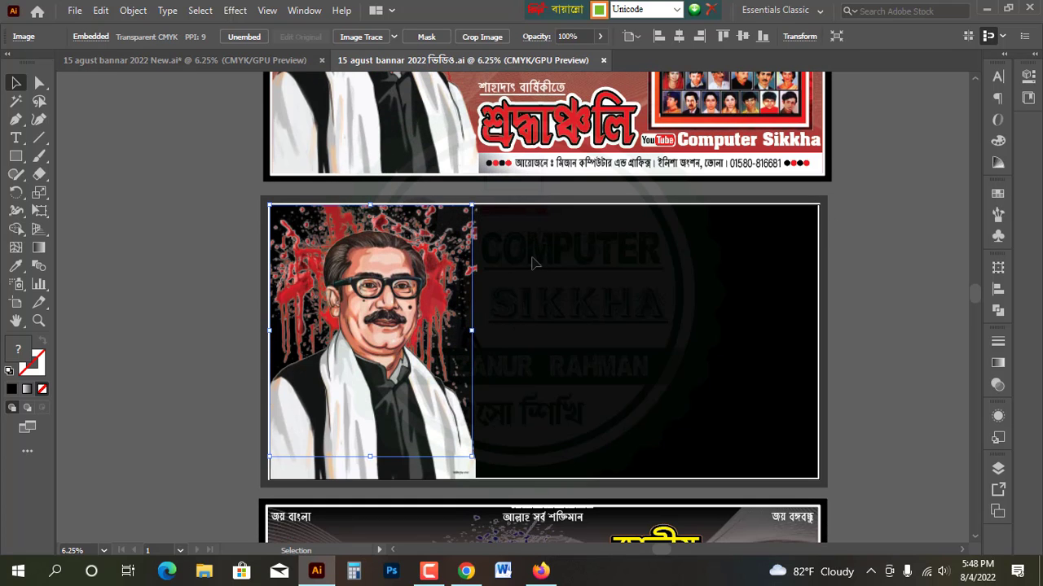
left_click_drag(534, 263, 182, 457)
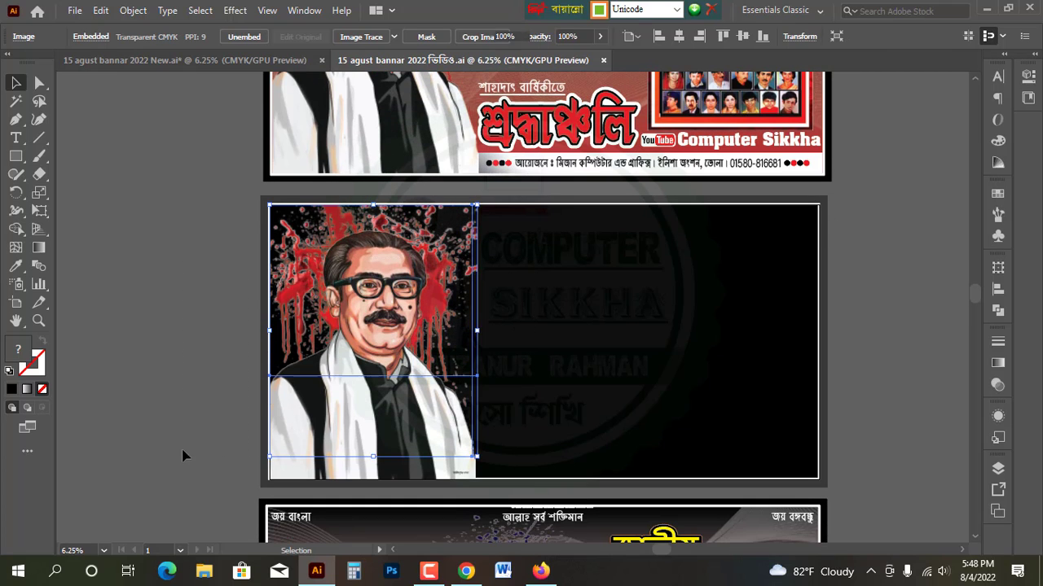
right_click(368, 298)
mouse_move(396, 310)
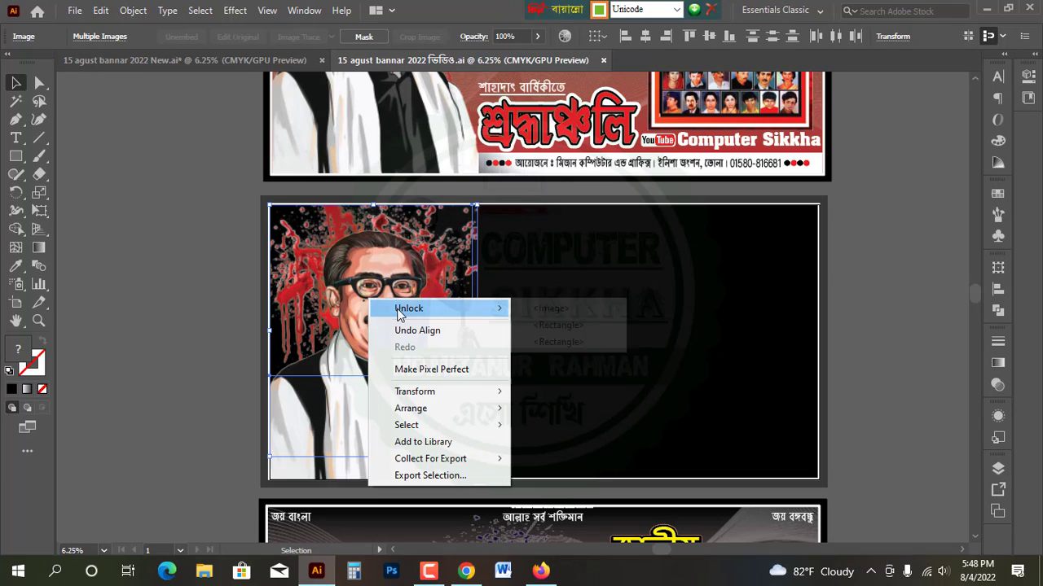
left_click(550, 313)
left_click(540, 291)
left_click_drag(272, 453, 226, 455)
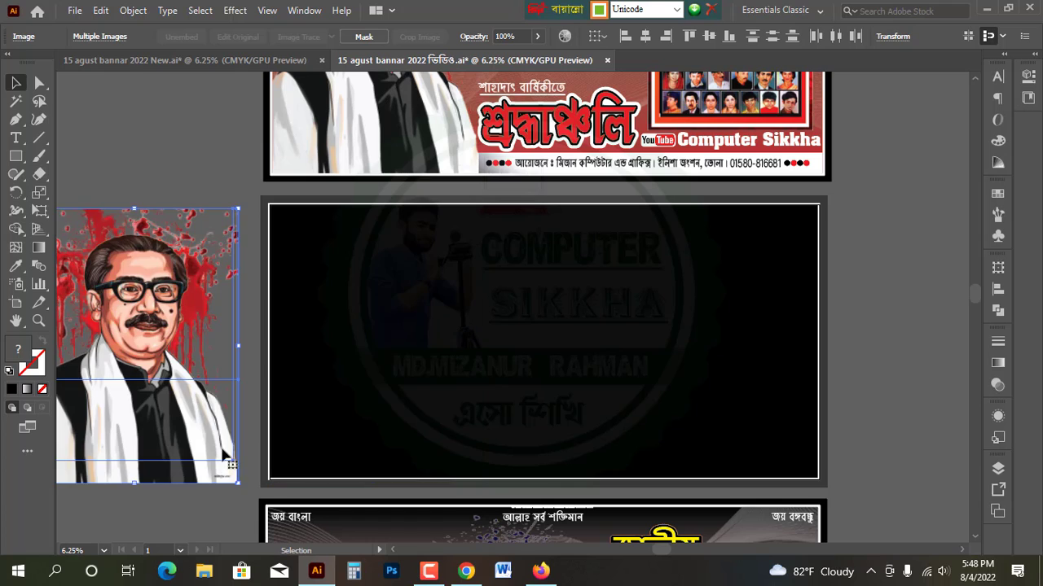
left_click(601, 373)
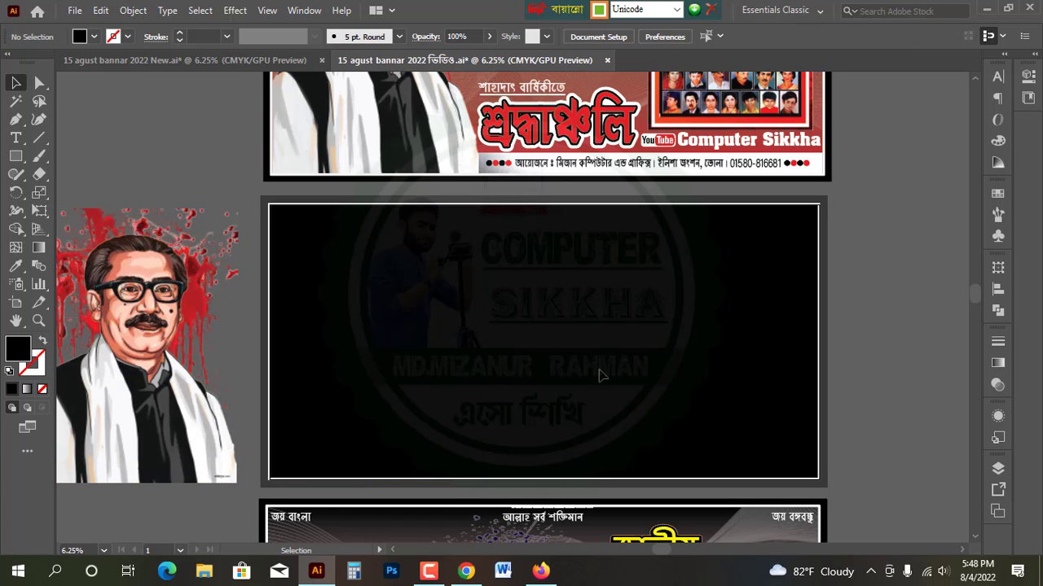
Unlock the black rectangle with the white stroke that covers the artboard.
right_click(364, 269)
left_click(342, 261)
right_click(343, 258)
mouse_move(349, 269)
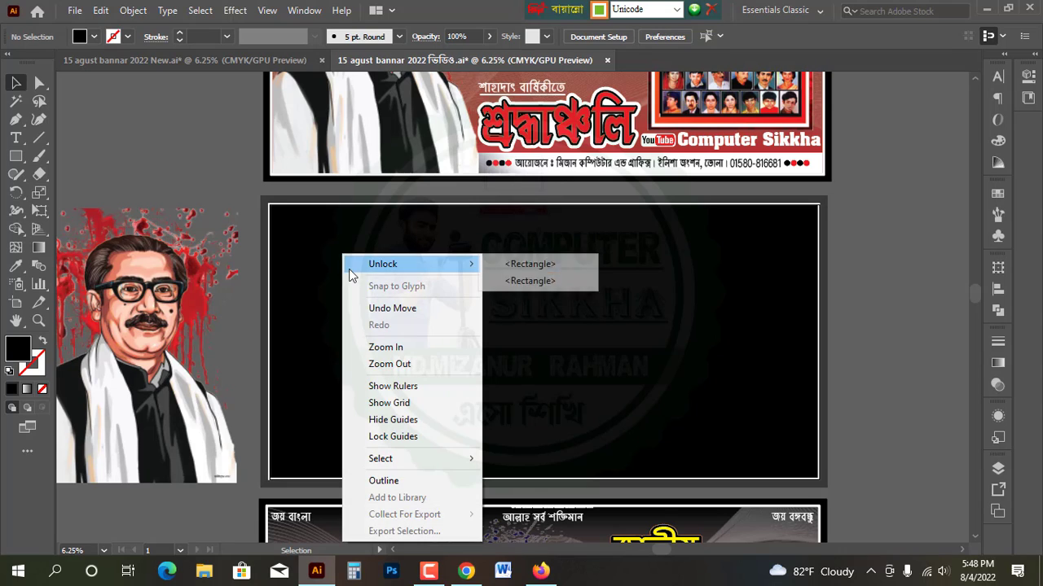
left_click(587, 282)
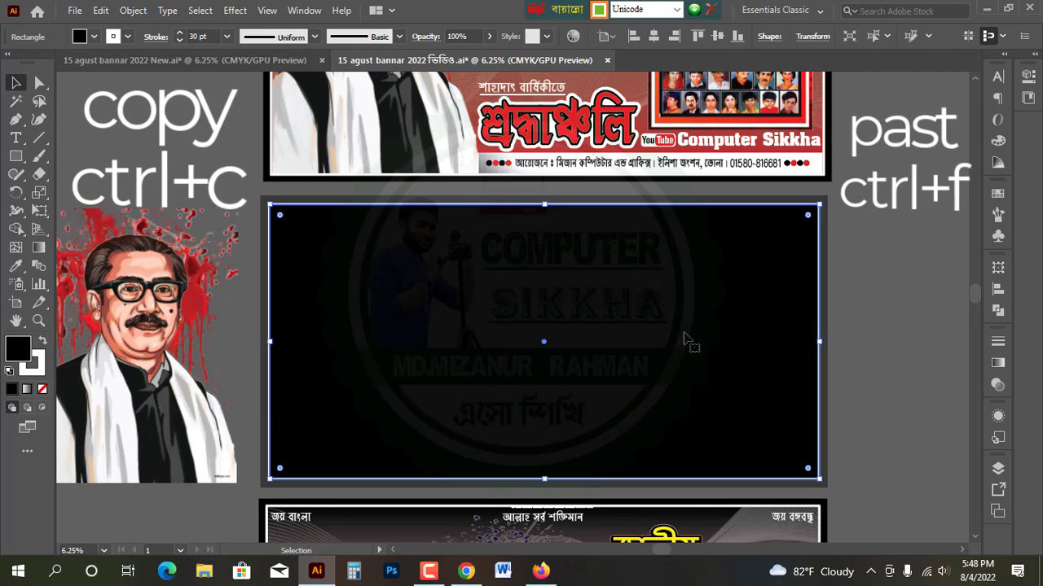
Copy the black rectangle, paste the copy in front at the same place, and lock one of the two rectangles.
left_click(905, 330)
left_click(754, 322)
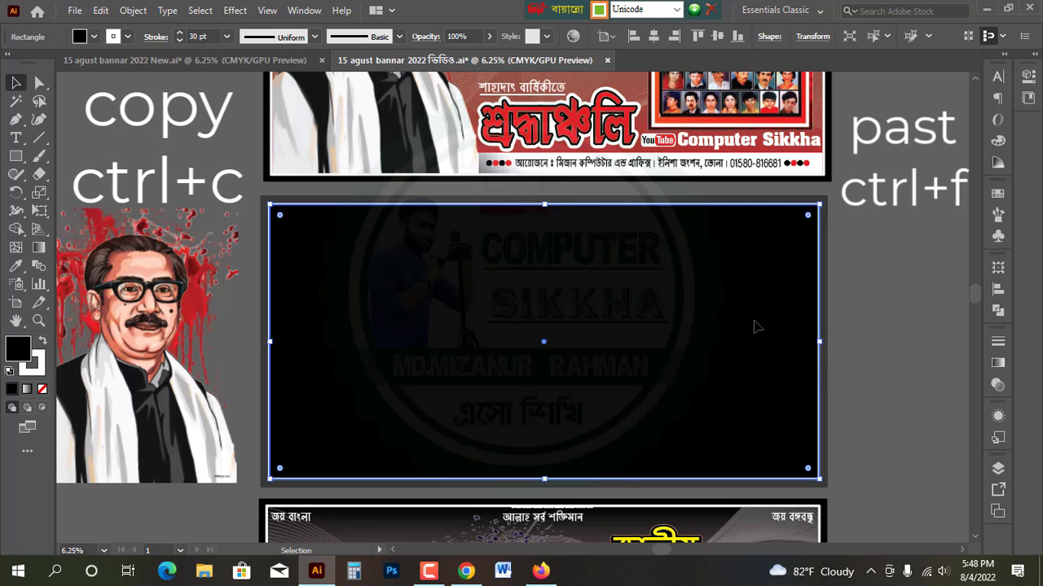
key("ctrl+c")
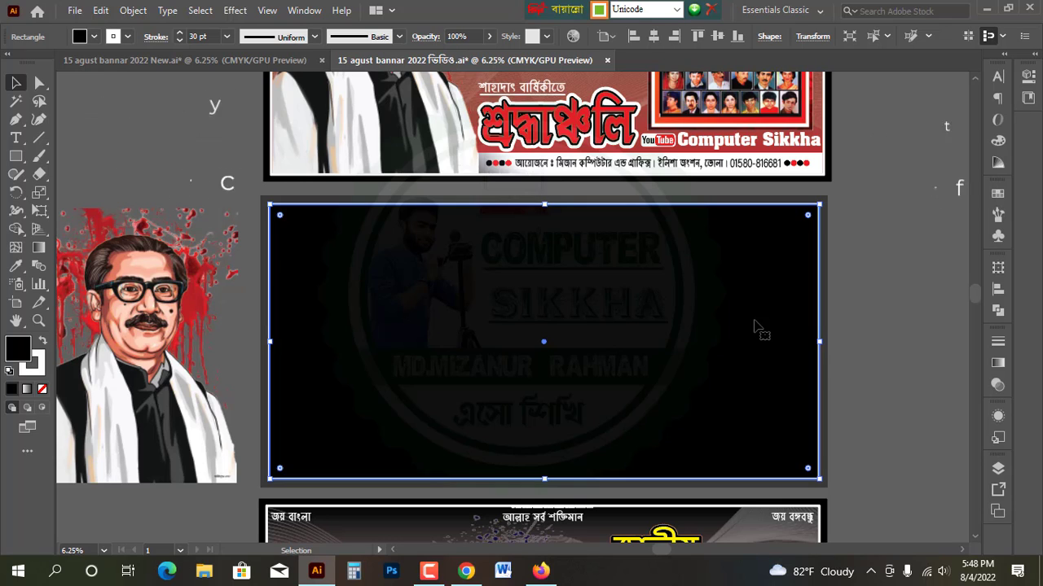
key("ctrl+2")
left_click(737, 332)
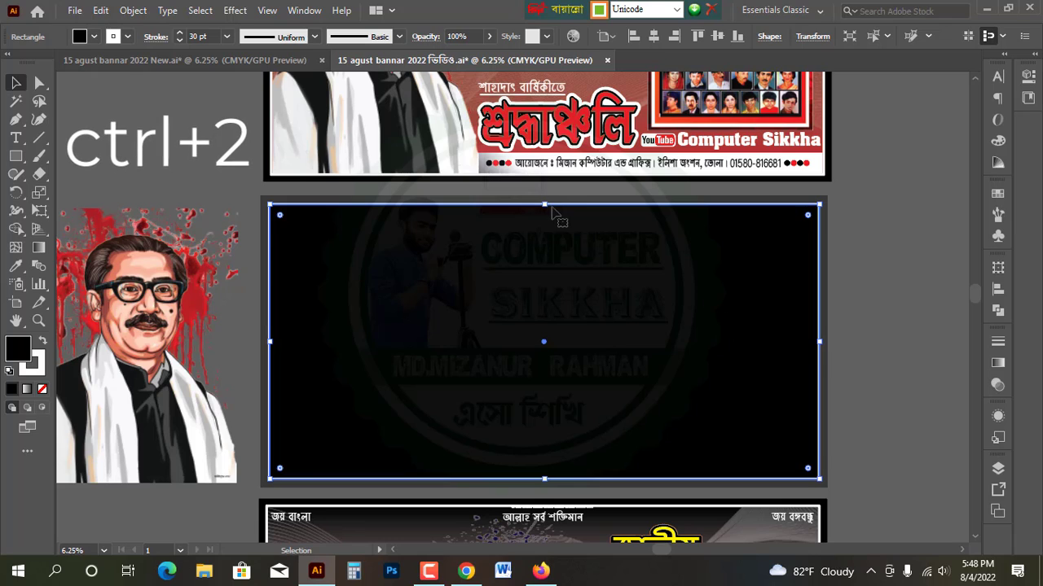
Remove the white stroke from the unlocked rectangle.
left_click(114, 40)
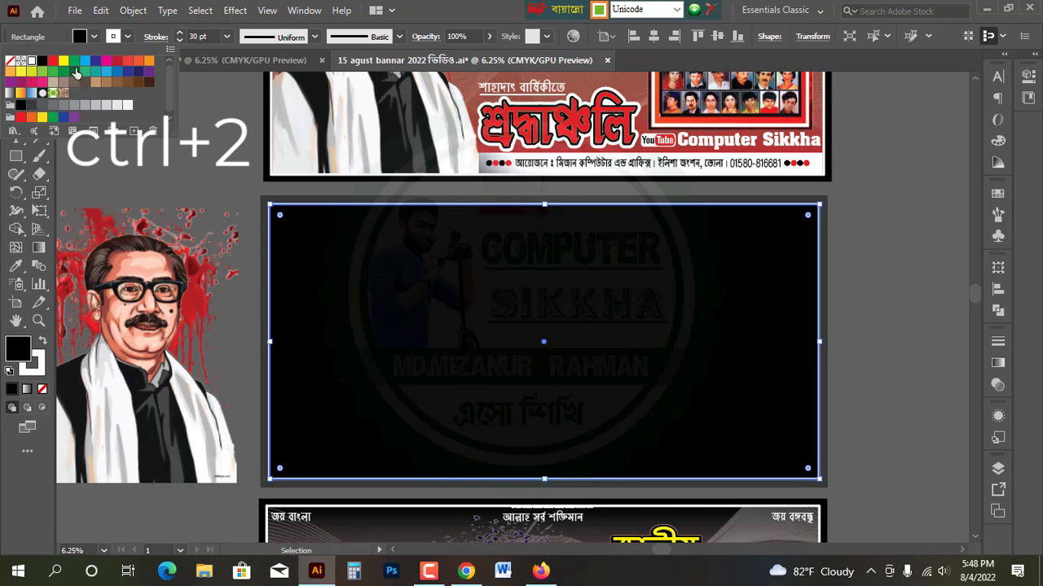
left_click(11, 62)
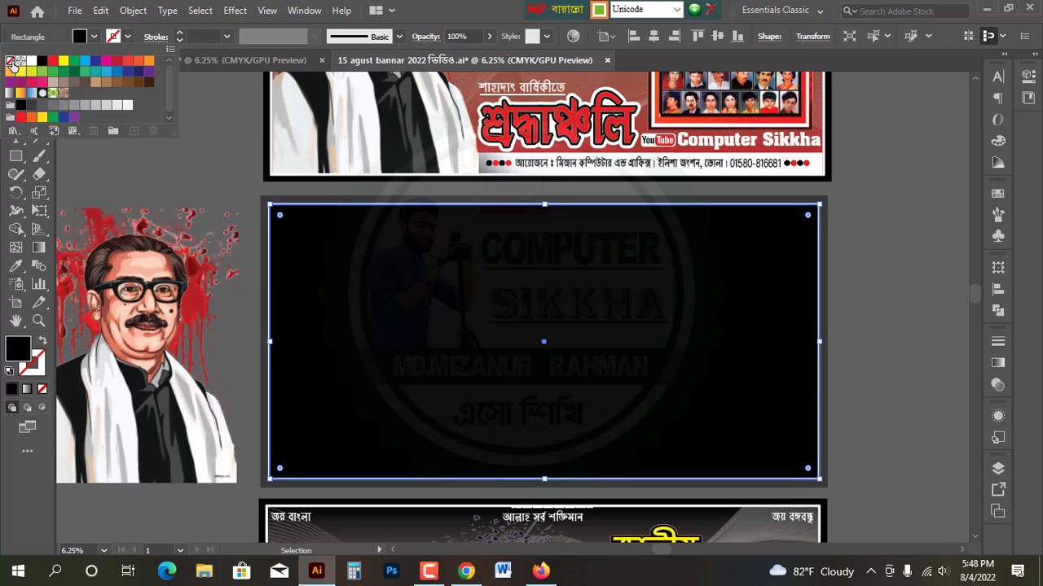
left_click(193, 161)
Fill the unlocked rectangle with a white-to-black linear gradient and bring it to the front.
left_click(26, 388)
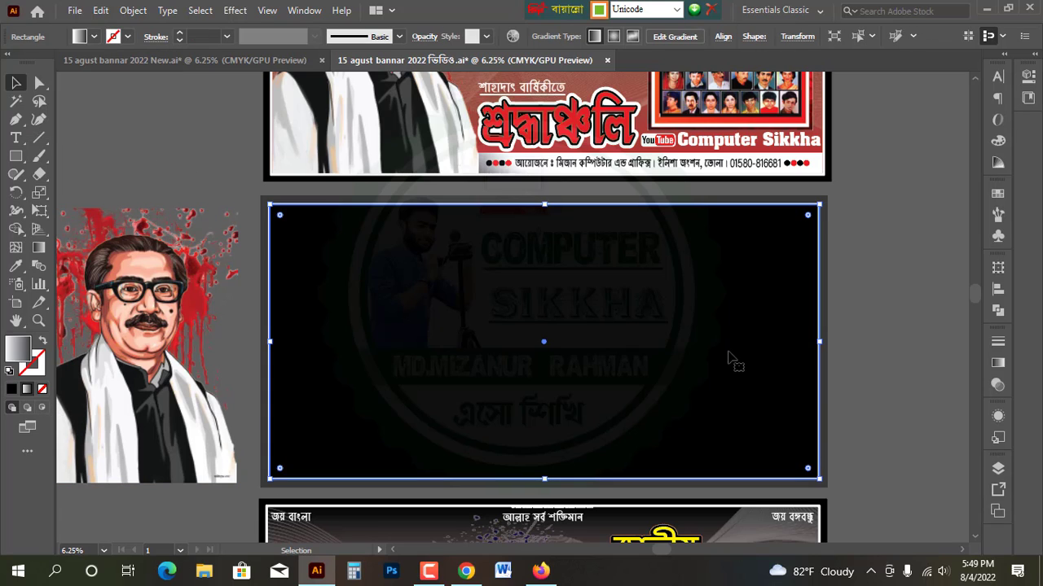
key("ctrl")
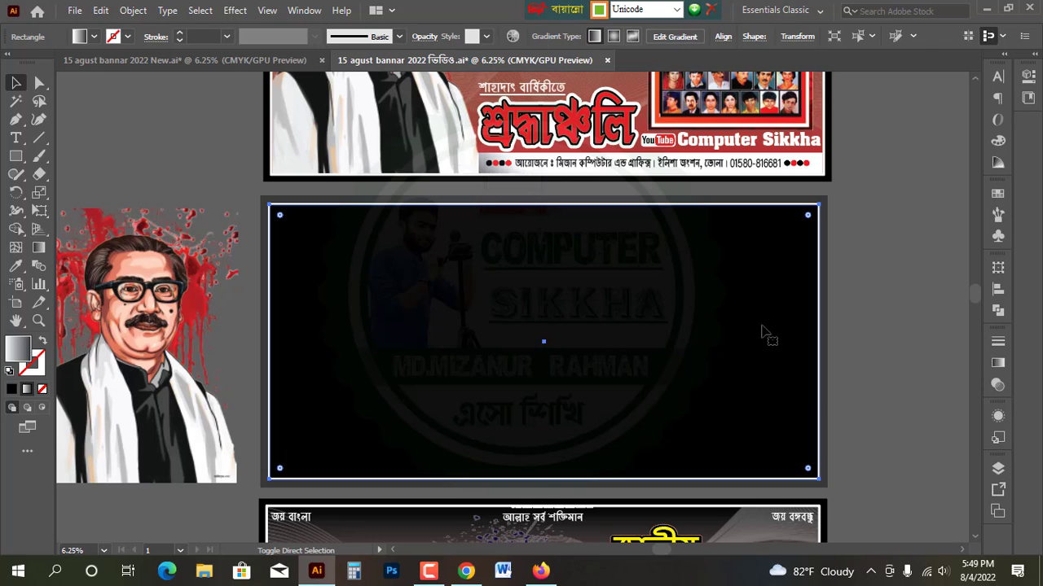
key("ctrl+shift+]")
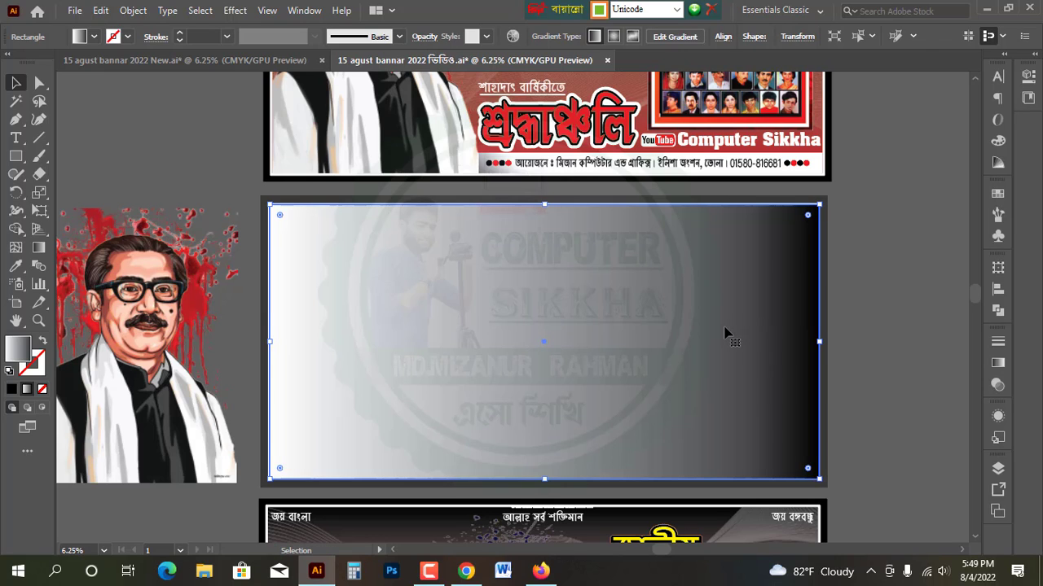
Set the angle of the rectangle's white-to-black linear gradient to 90°.
scroll(724, 333, "up", 5)
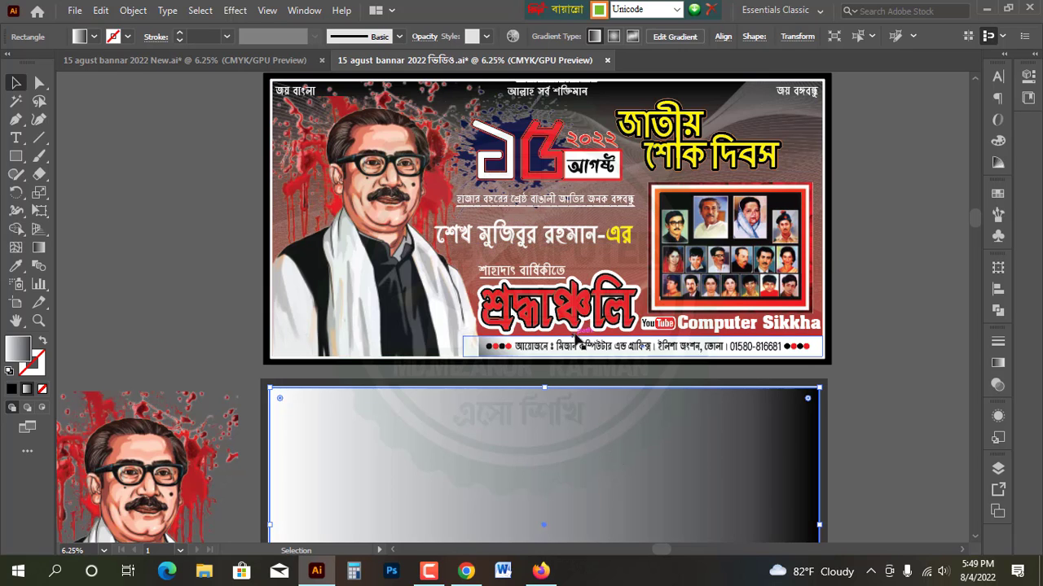
scroll(603, 326, "down", 4)
scroll(603, 326, "down", 3)
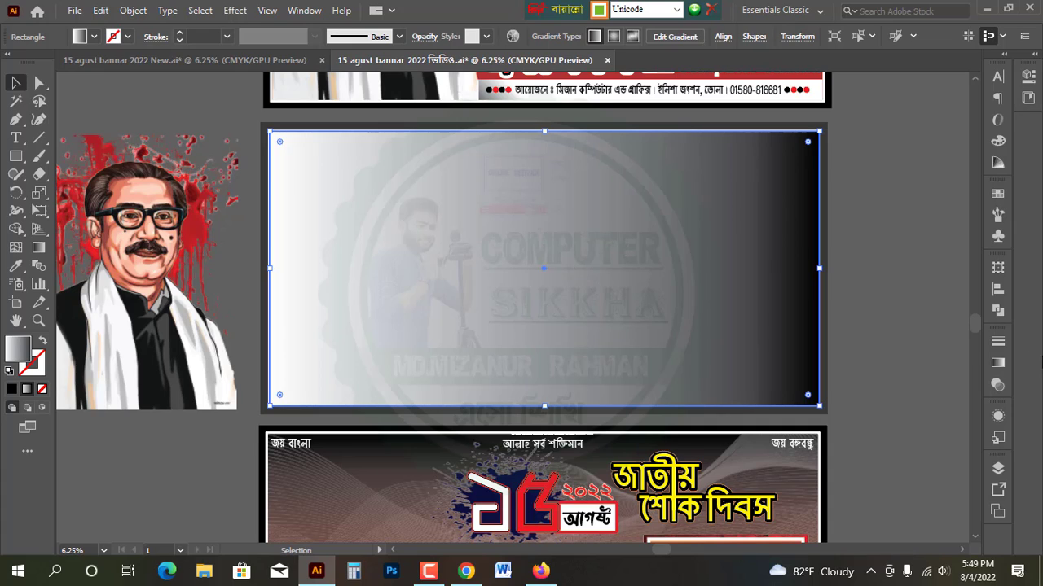
left_click(997, 364)
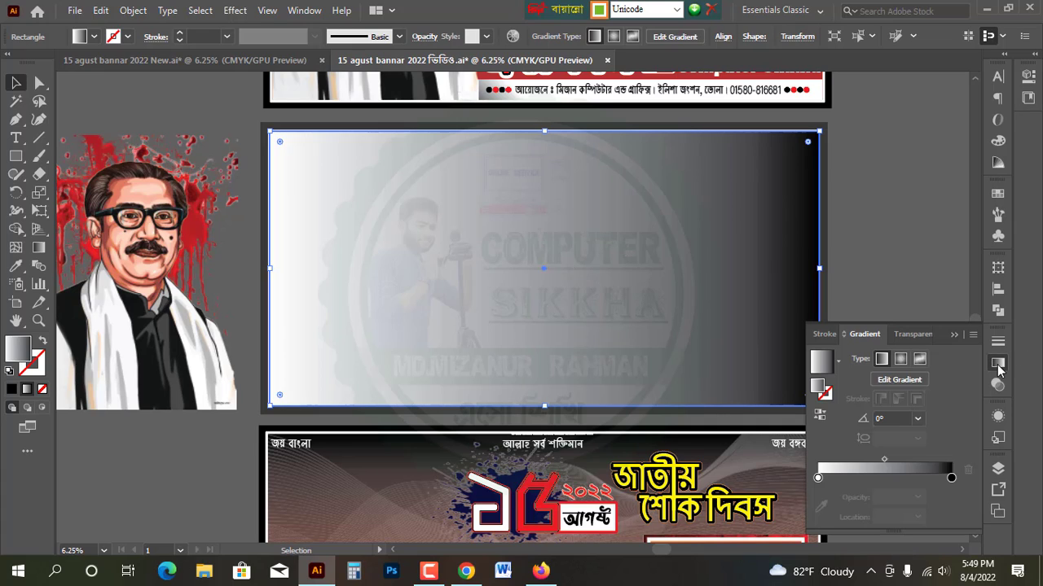
left_click(880, 419)
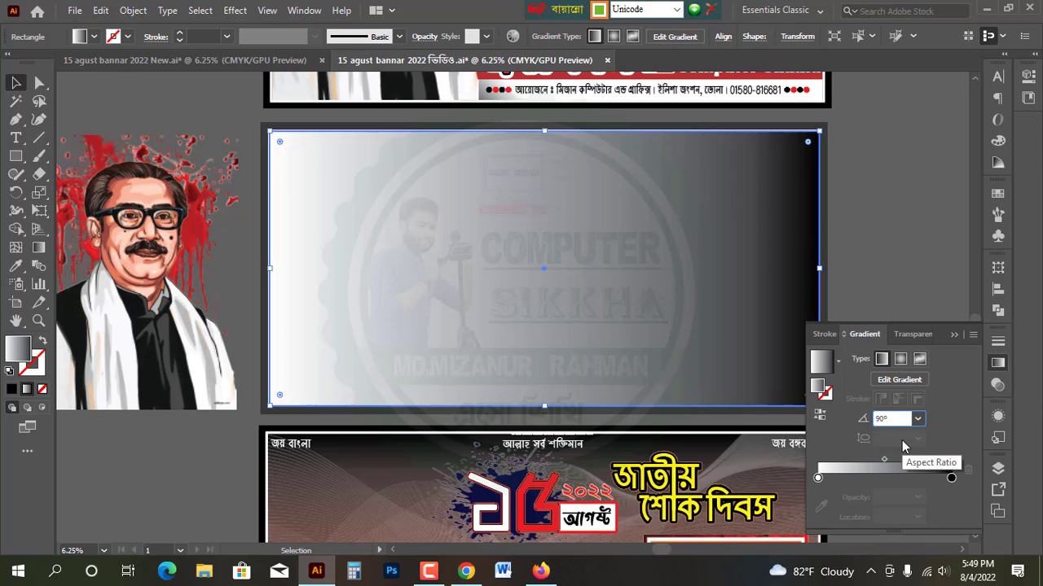
type("90")
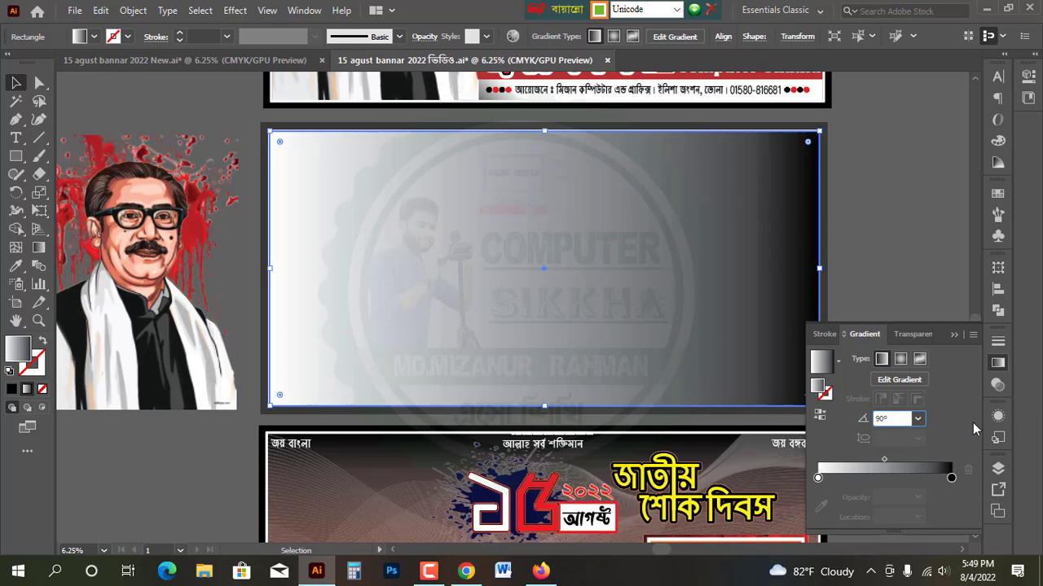
key("Return")
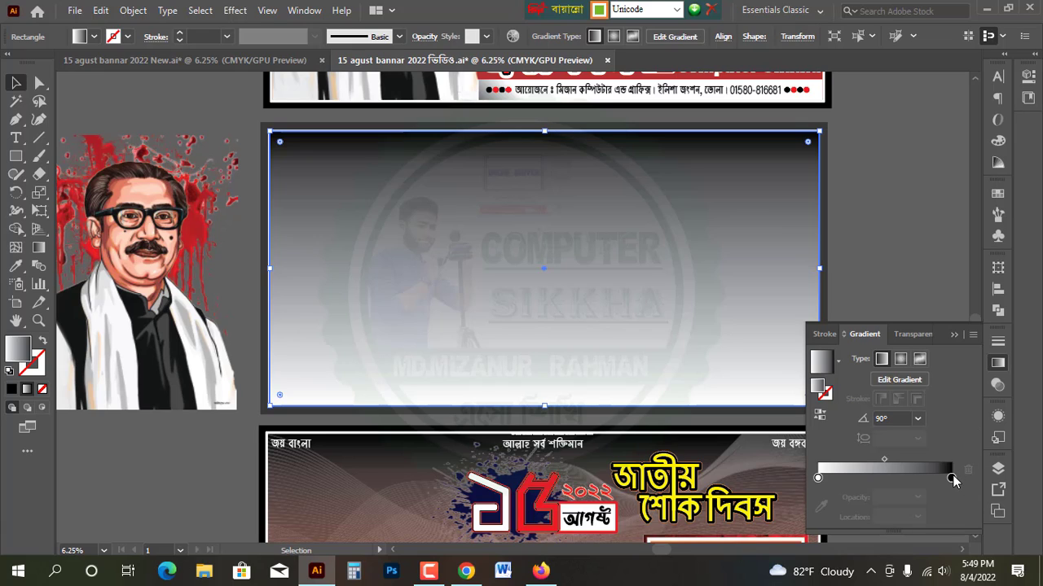
Change the gradient's white stop to CMYK Red and shift the gradient midpoint to about 34%.
double_click(818, 478)
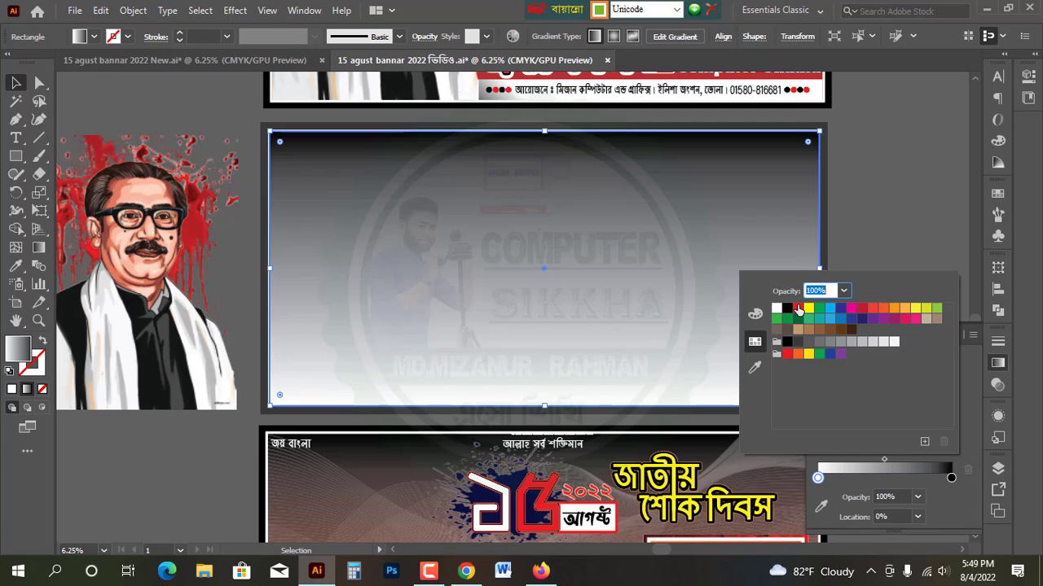
left_click(797, 308)
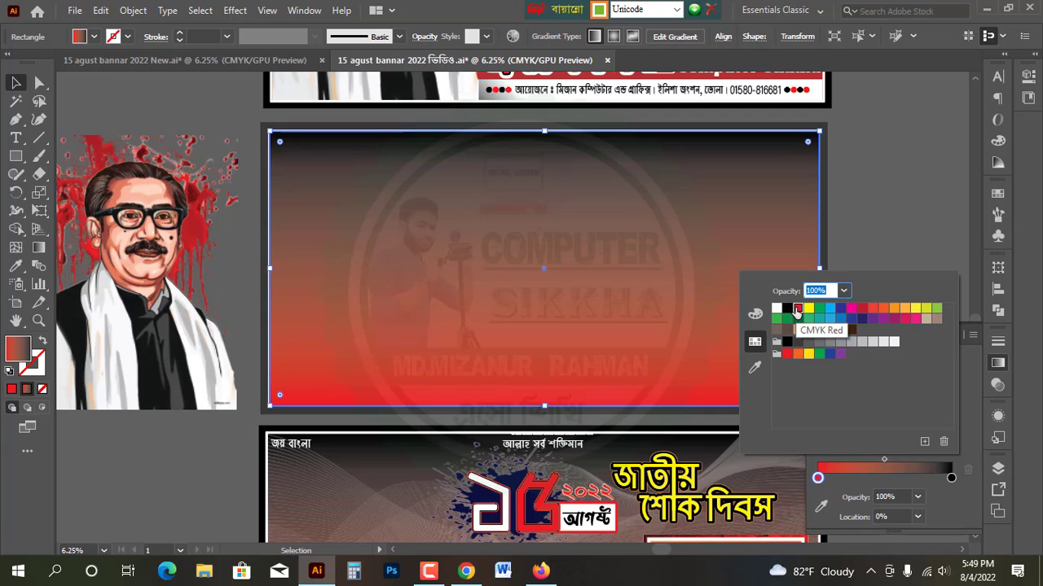
left_click(884, 458)
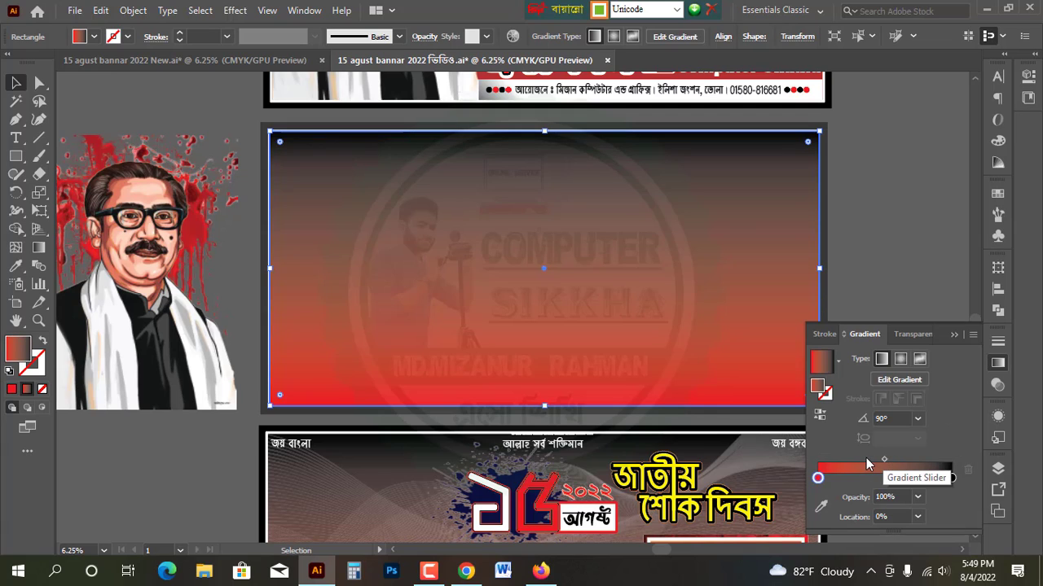
left_click_drag(884, 459, 863, 459)
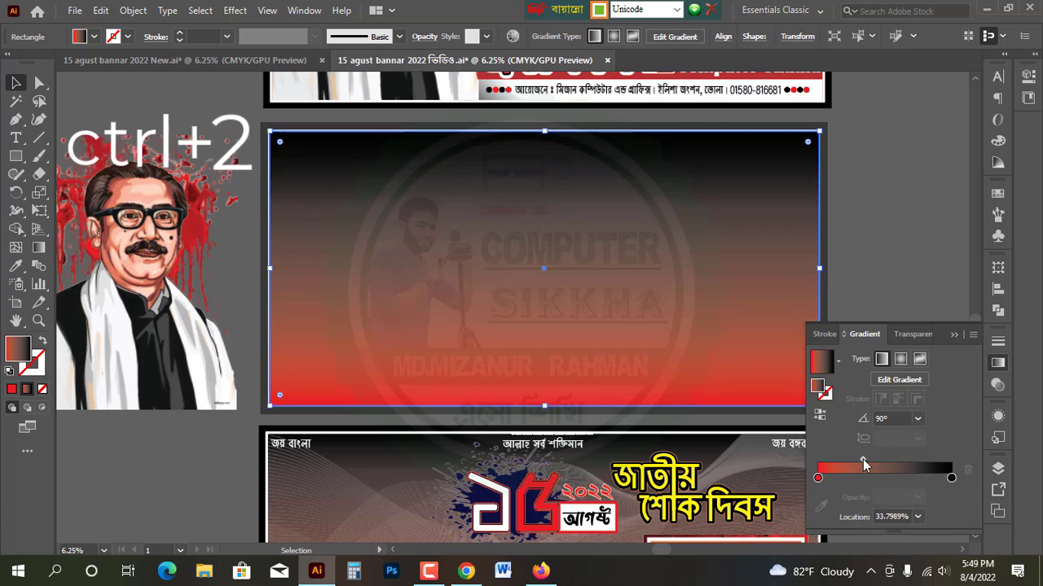
Lock the black-to-red gradient rectangle.
scroll(661, 298, "up", 2)
key("ctrl")
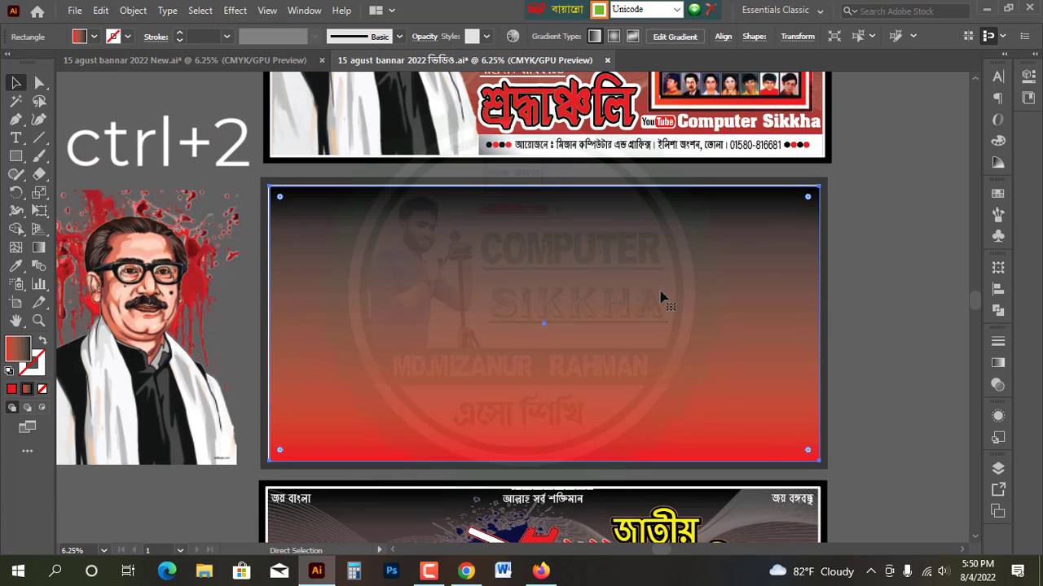
key("ctrl+2")
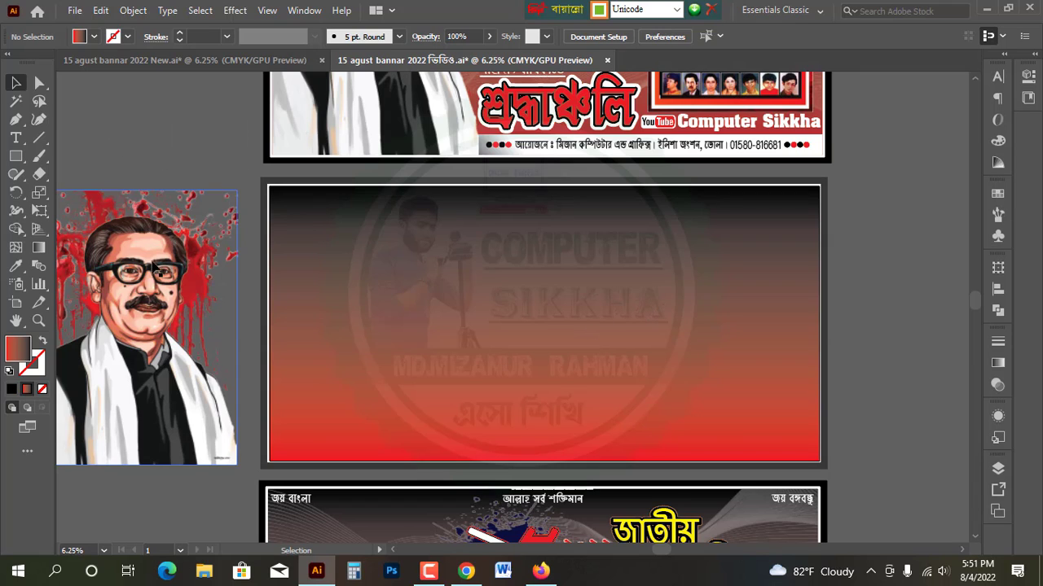
Move the portrait with its blood-splatter images onto the left end of the gradient banner and select the linked portrait image.
left_click_drag(183, 425, 180, 422)
left_click_drag(128, 360, 357, 354)
left_click(576, 380)
left_click_drag(406, 390, 340, 307)
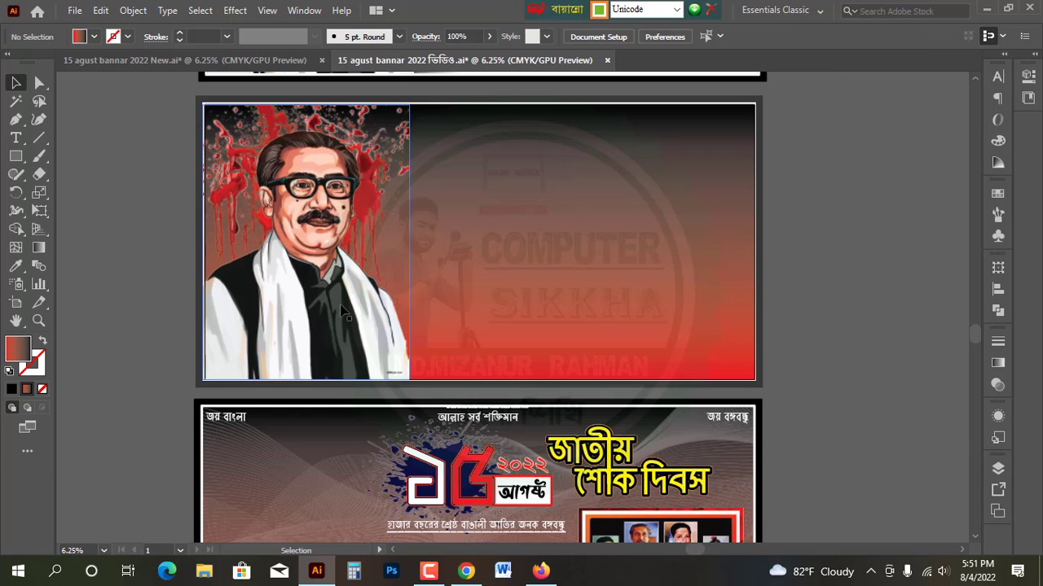
left_click(340, 308)
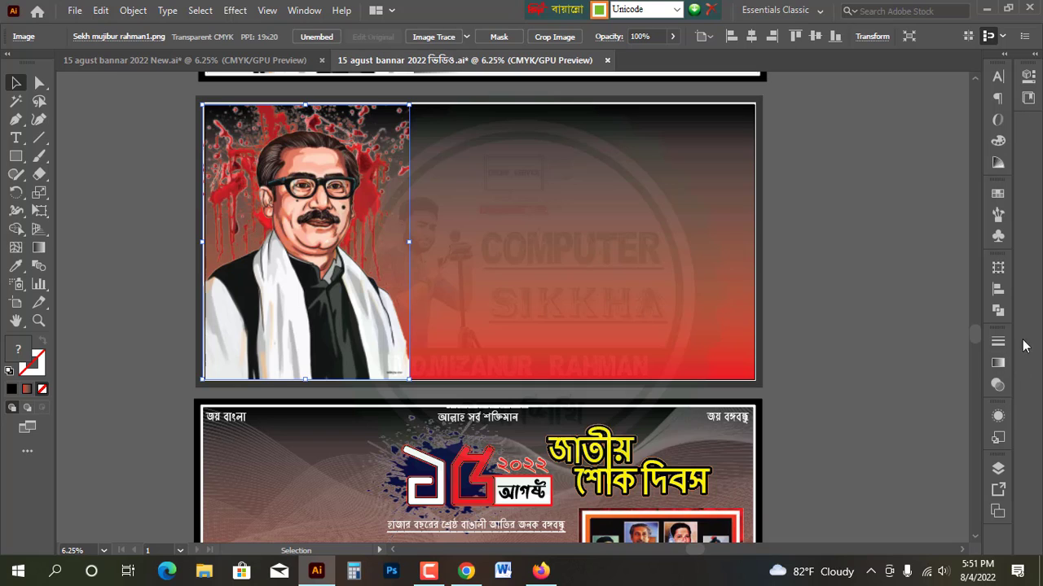
Align the linked portrait image to the left edge of the banner artboard and lock it.
left_click(997, 289)
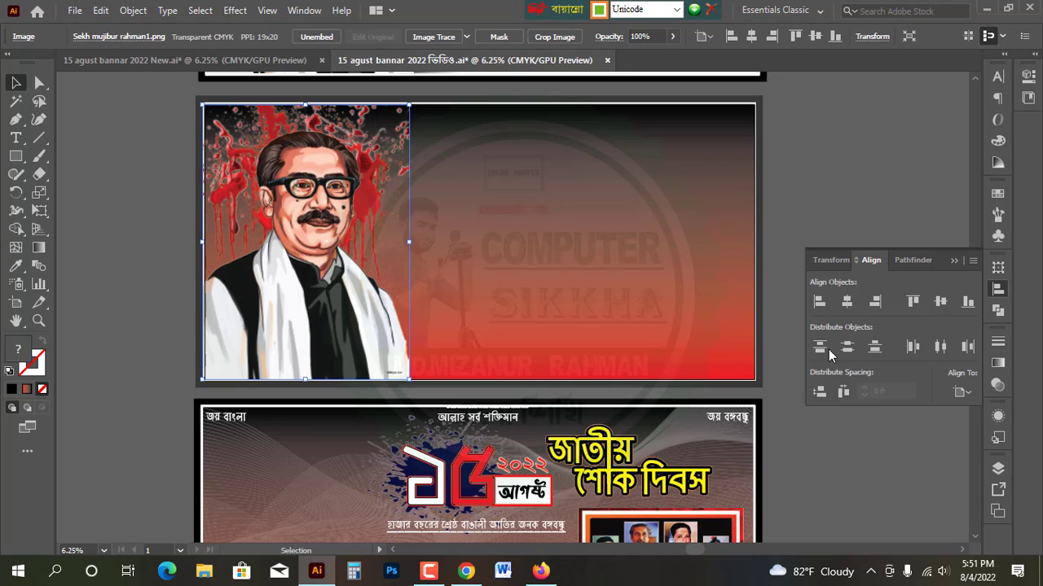
left_click(821, 302)
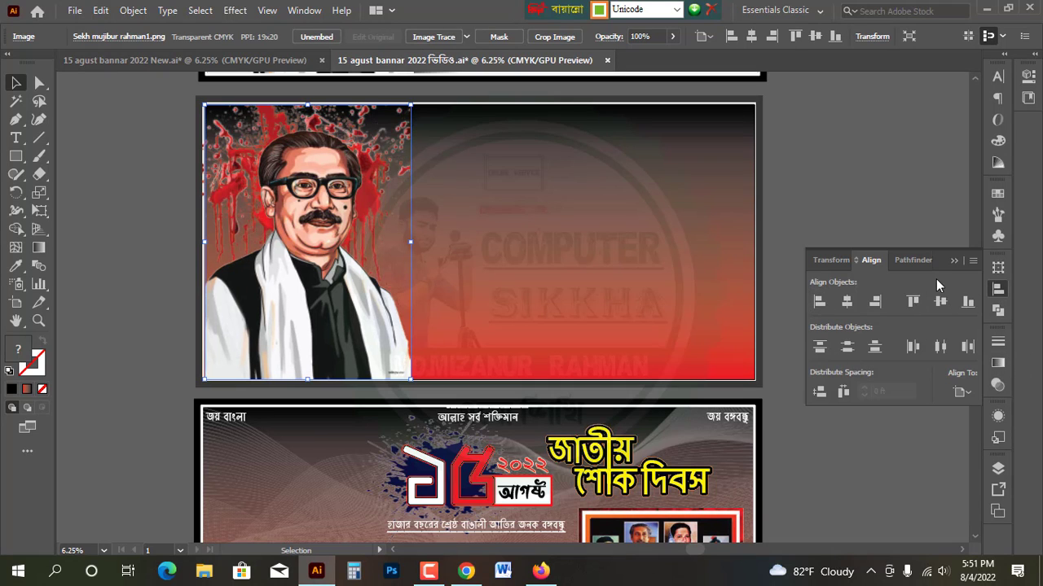
left_click(950, 261)
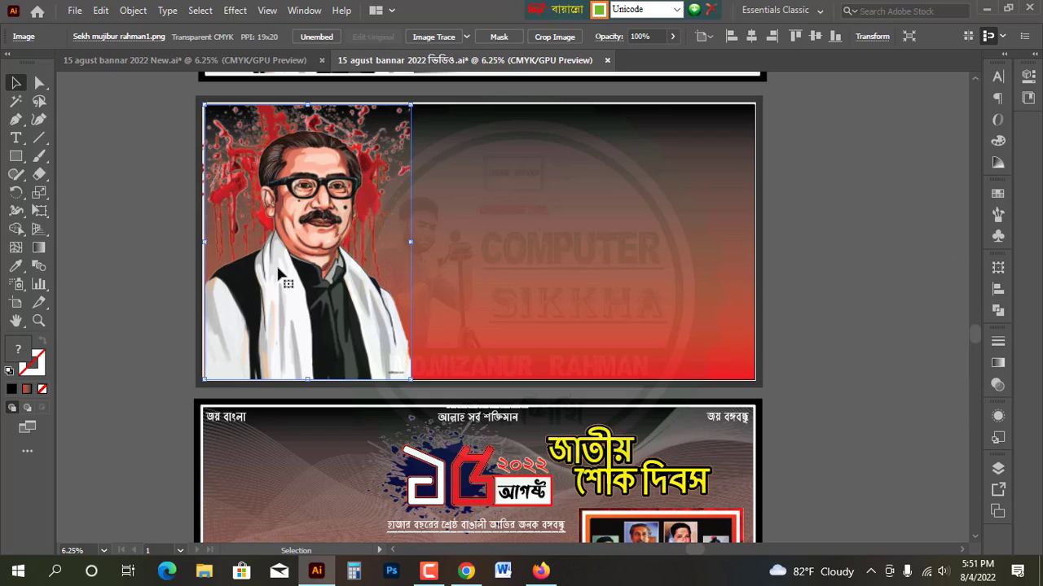
key("ctrl+shift+a")
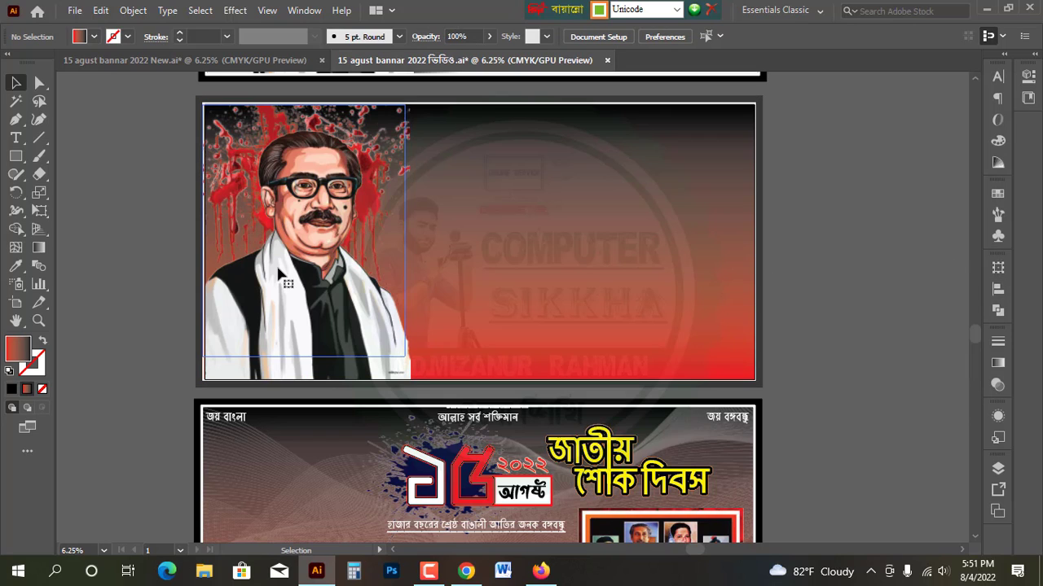
key("ctrl+2")
Left-align the taller embedded image behind the portrait to the artboard edge and lock it.
left_click(277, 275)
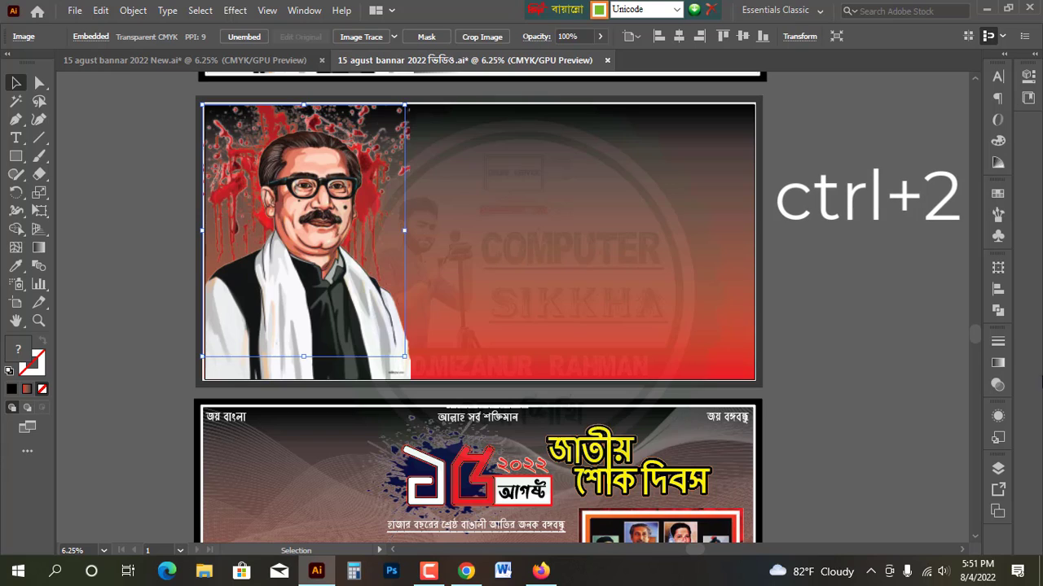
left_click(998, 288)
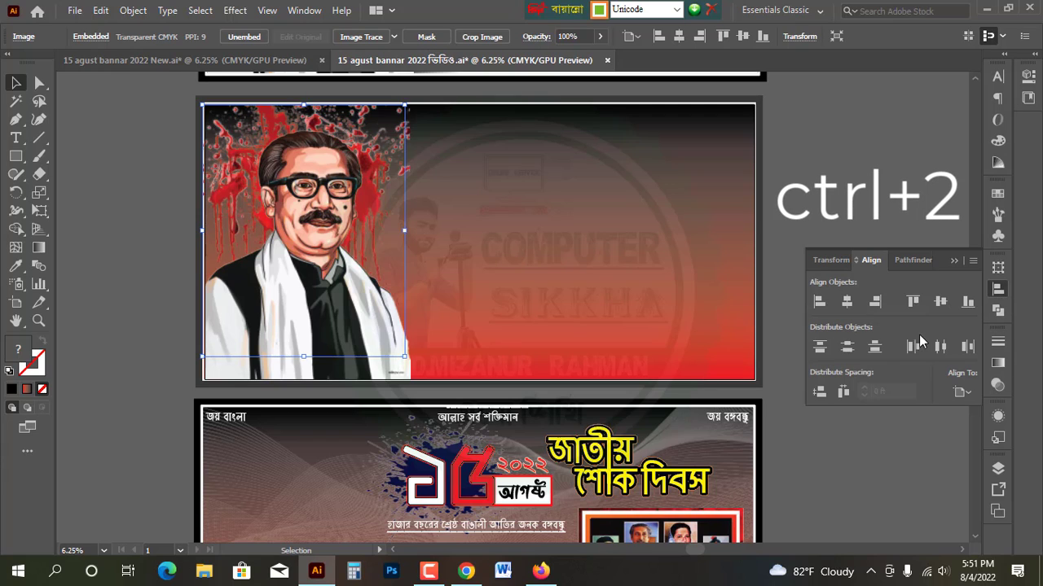
left_click(825, 303)
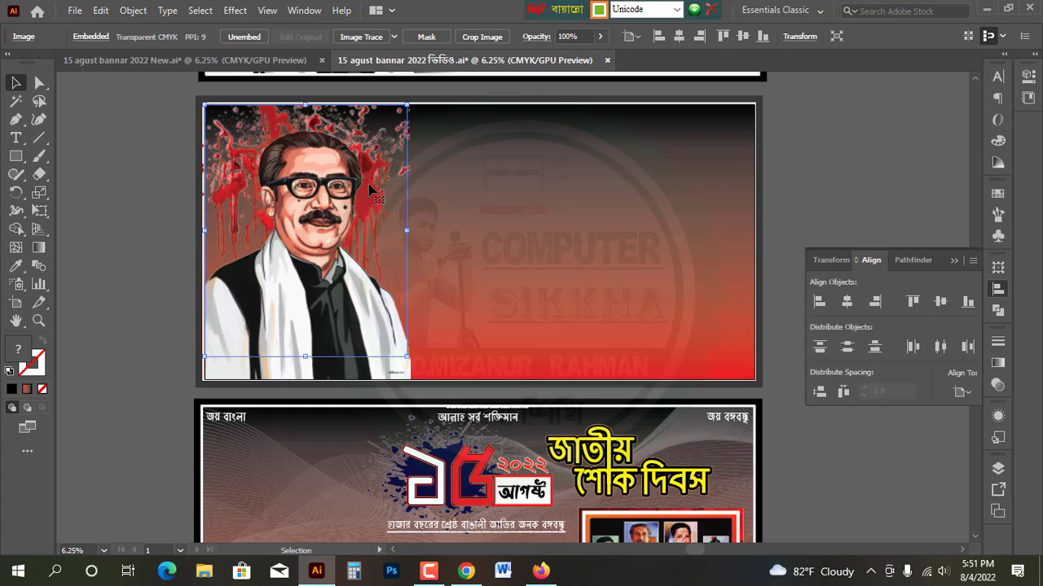
key("ctrl+shift+a")
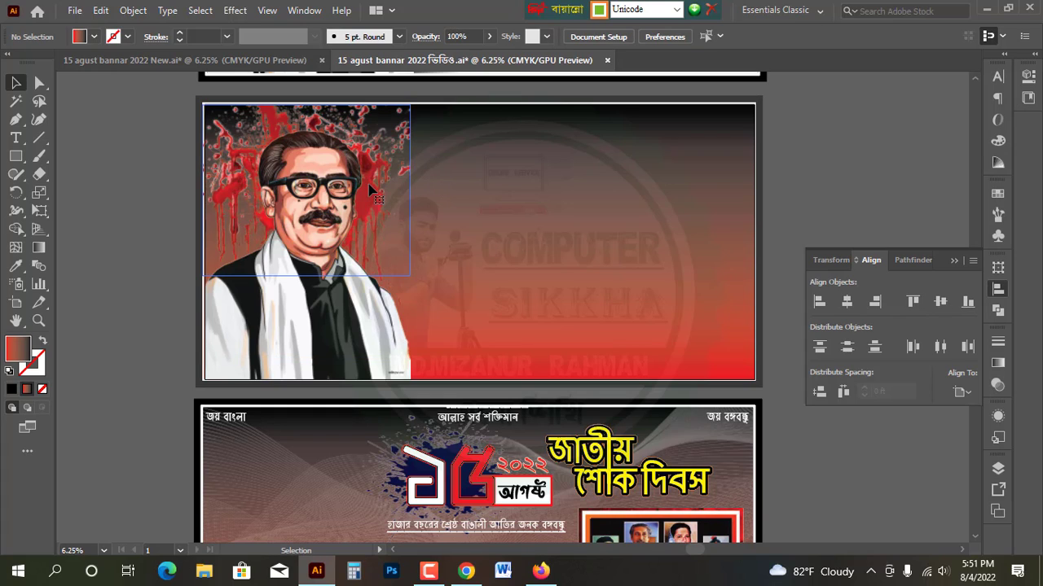
Left-align the remaining shorter embedded image behind the portrait to the artboard edge and lock it.
left_click(370, 187)
left_click(821, 304)
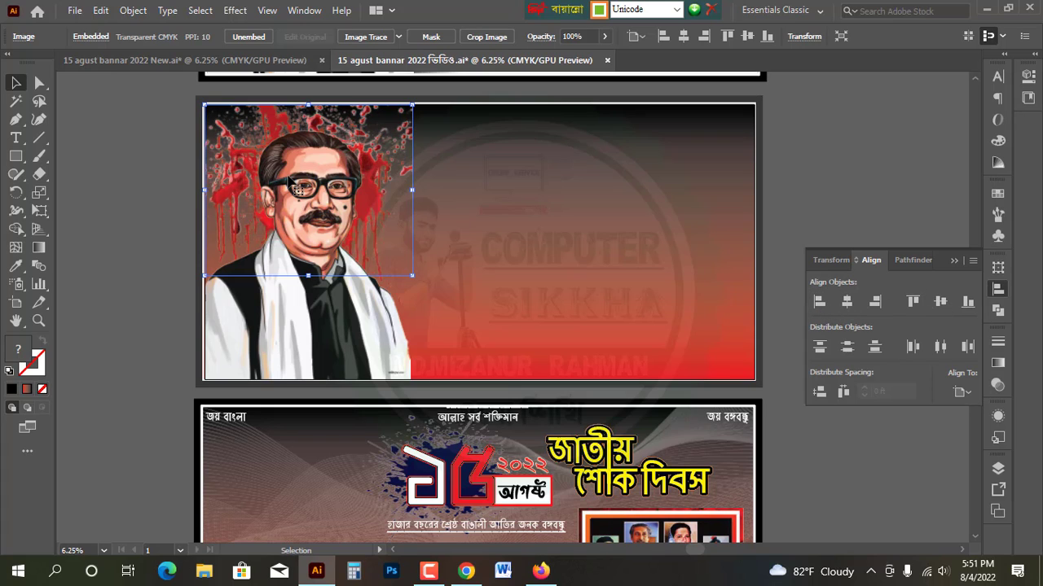
key("ctrl")
key("ctrl+shift+a")
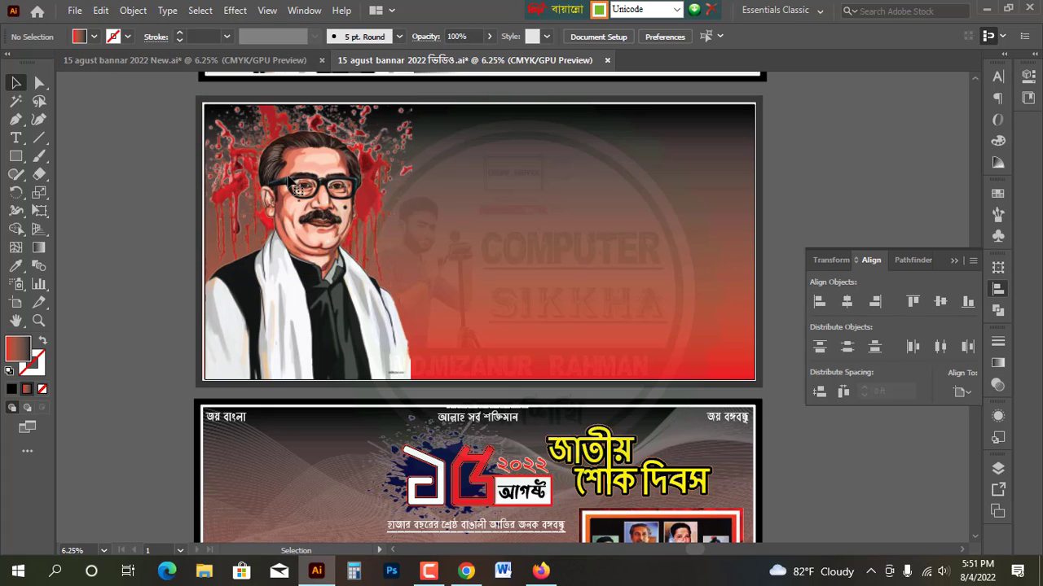
scroll(764, 472, "up", 2)
key("ctrl+2")
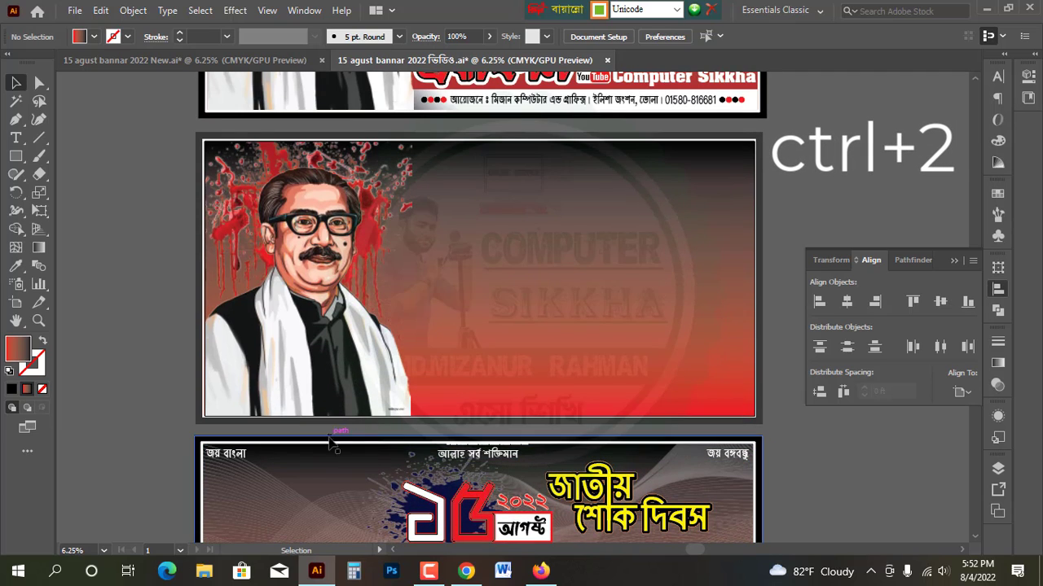
Add a new text line in the banner's upper-left corner and enlarge it to about 164 pt.
left_click_drag(216, 465, 232, 160)
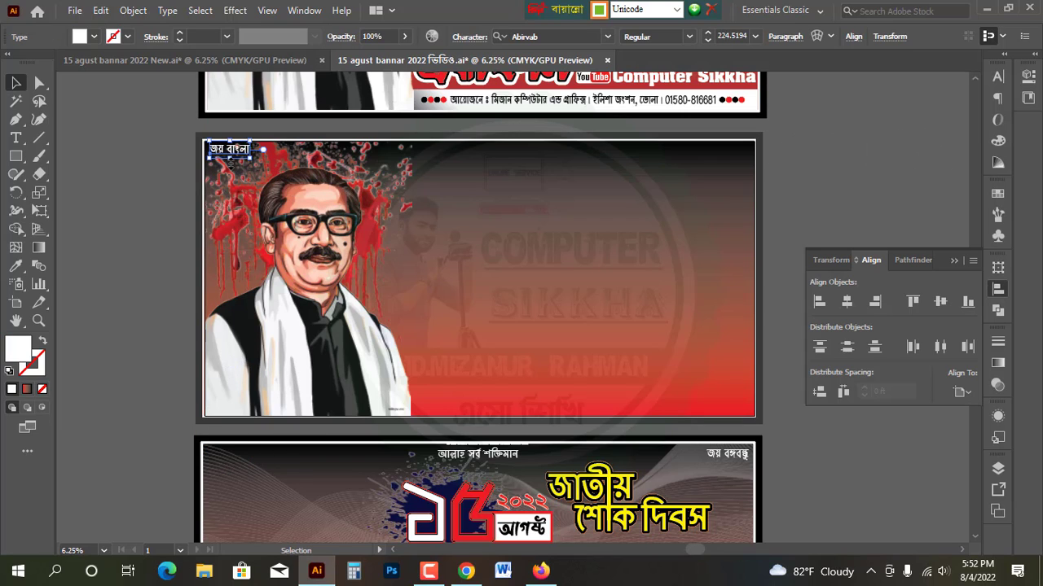
key("ctrl+z")
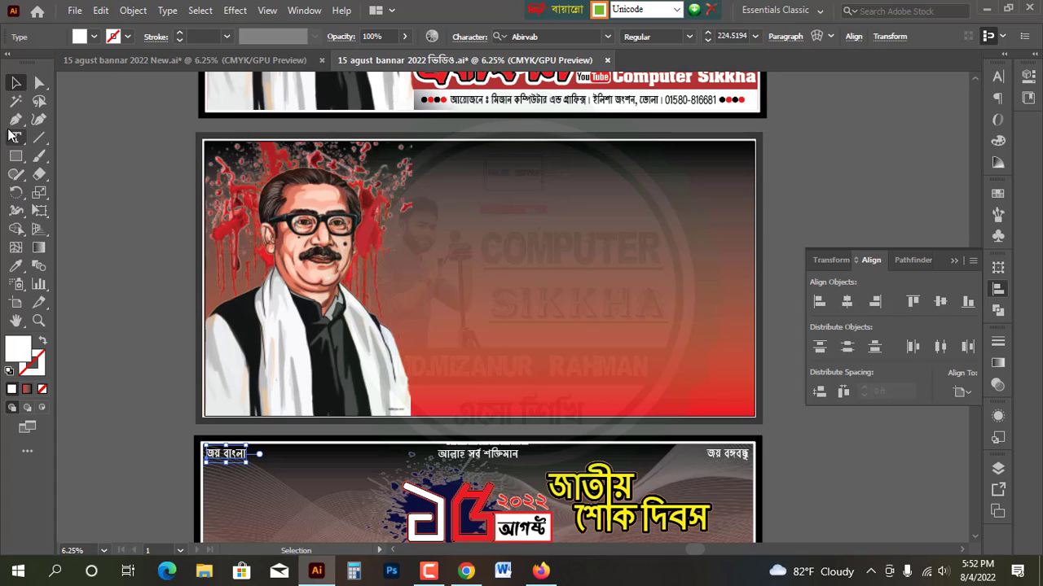
left_click(14, 137)
left_click(220, 153)
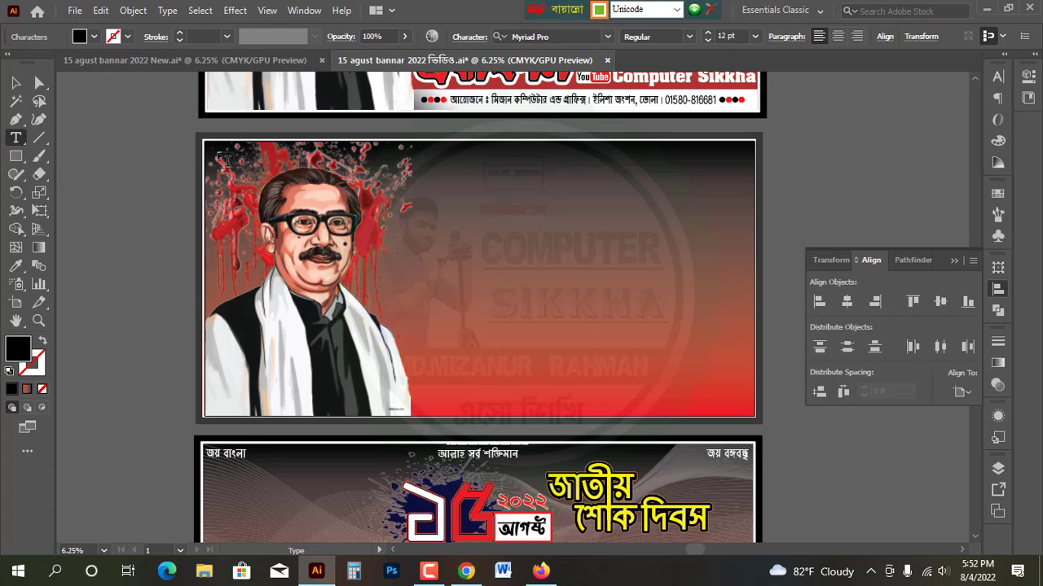
left_click(15, 82)
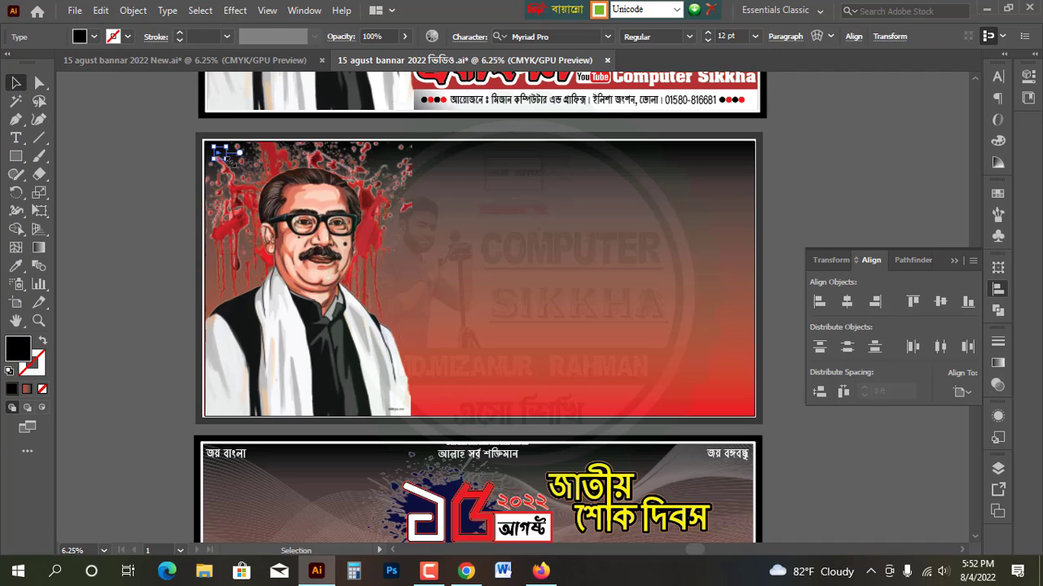
left_click_drag(239, 153, 279, 151)
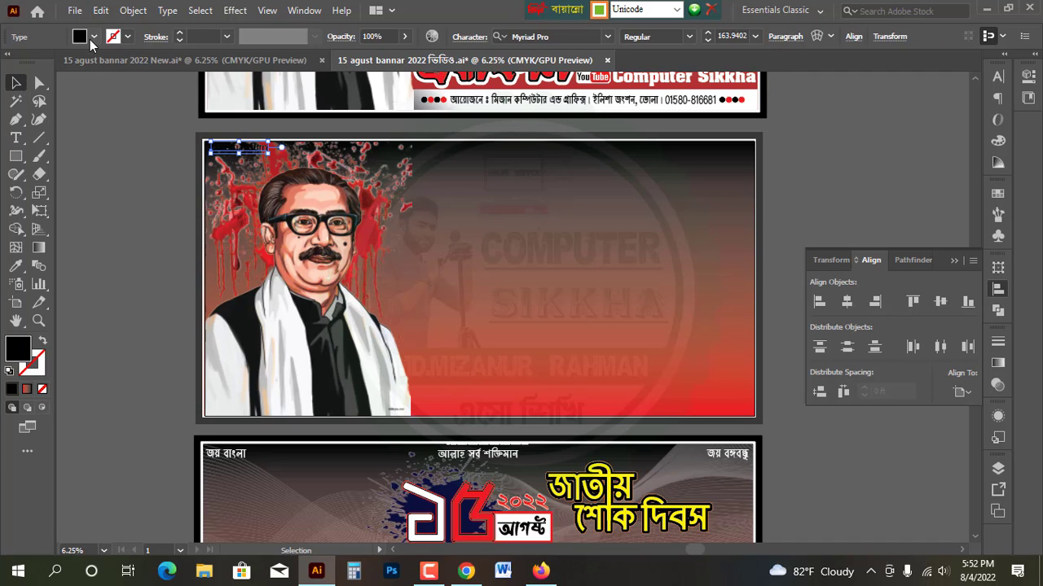
Match the new text to the reference's white 224.5 pt Abirvab "জয় বাংলা" style, make it read "জয় বাংলা", and nudge it down slightly.
scroll(82, 169, "down", 1)
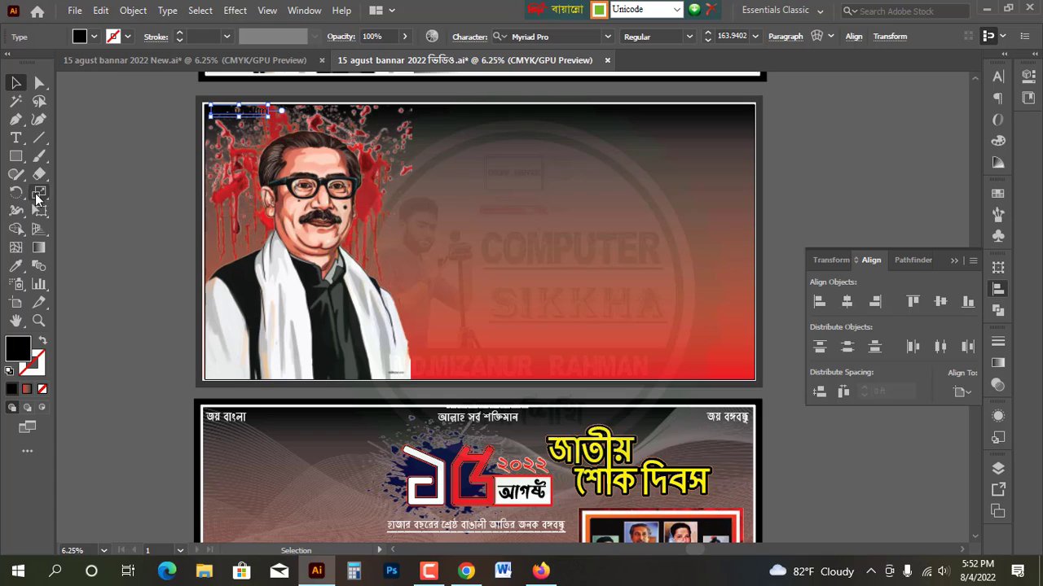
left_click(17, 268)
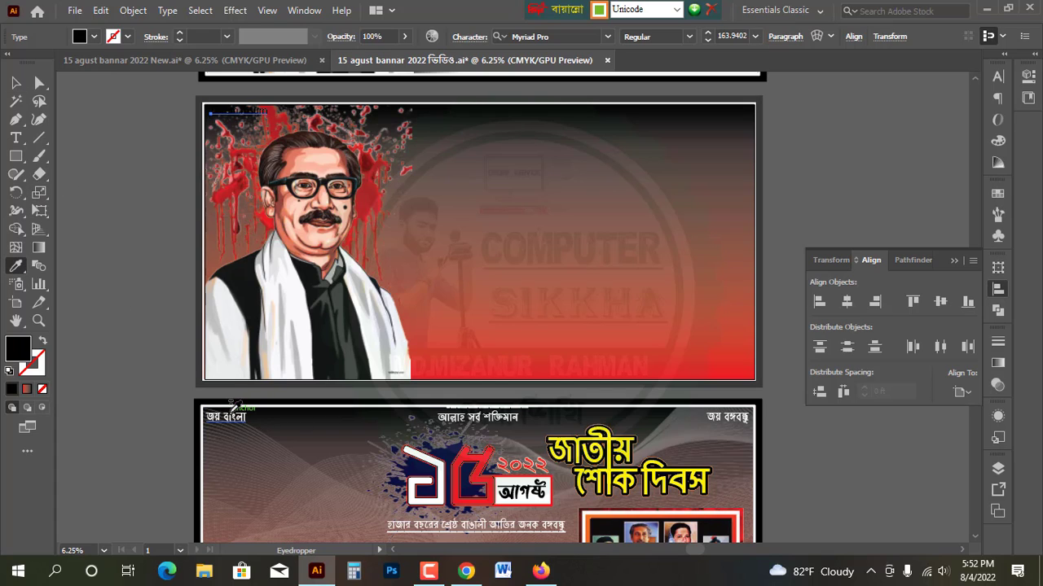
left_click(229, 413)
left_click(15, 82)
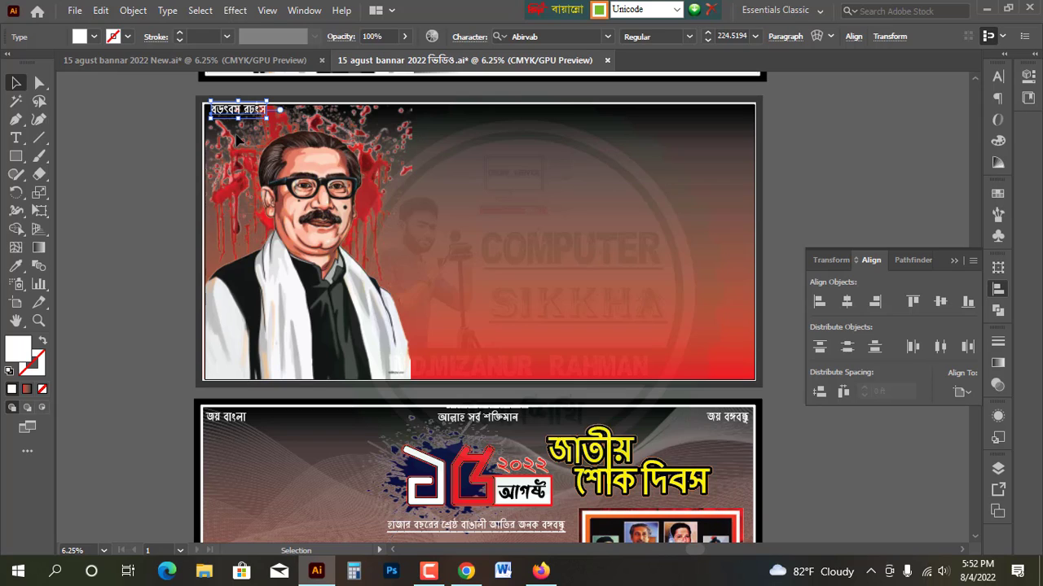
key("Down")
key("Down")
key("Down")
key("Down")
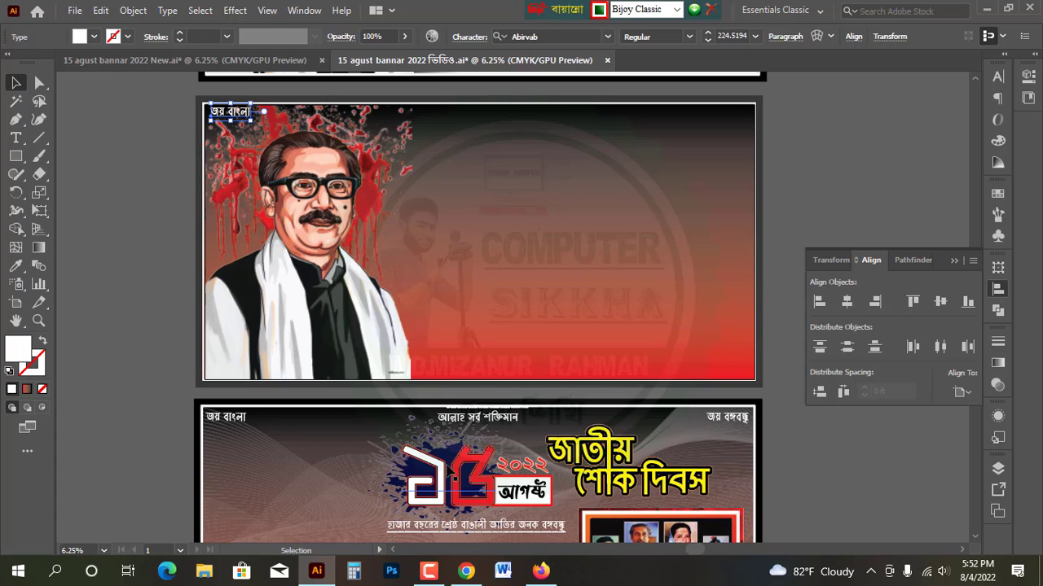
Move the reference's "আল্লাহ সর্ব শক্তিমান" text to the new banner's top, centred horizontally, and its "জয় বঙ্গবন্ধু" text to the upper-right corner.
left_click_drag(473, 422, 489, 119)
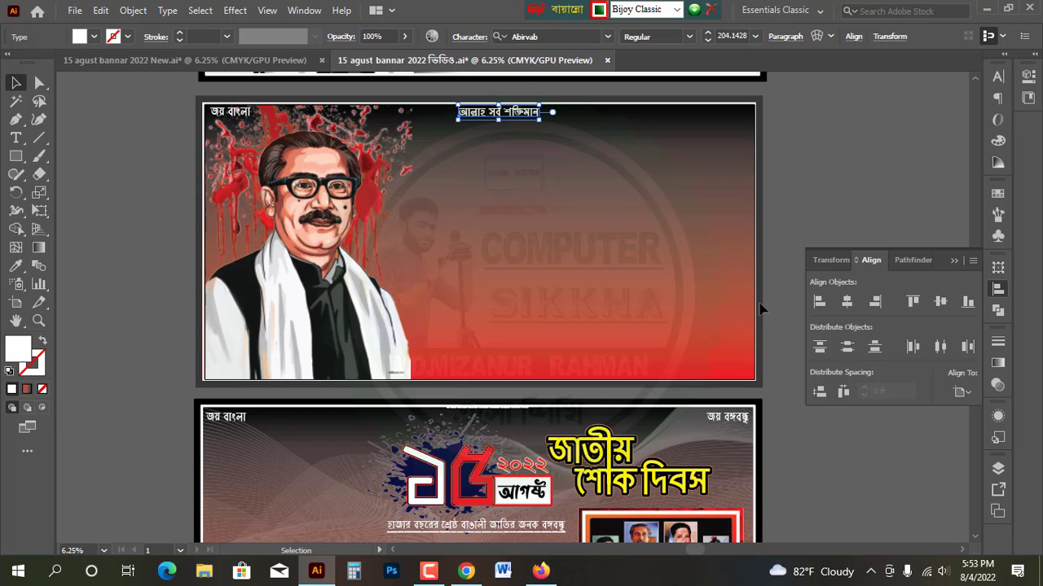
left_click(847, 302)
left_click(863, 170)
left_click_drag(717, 417, 721, 118)
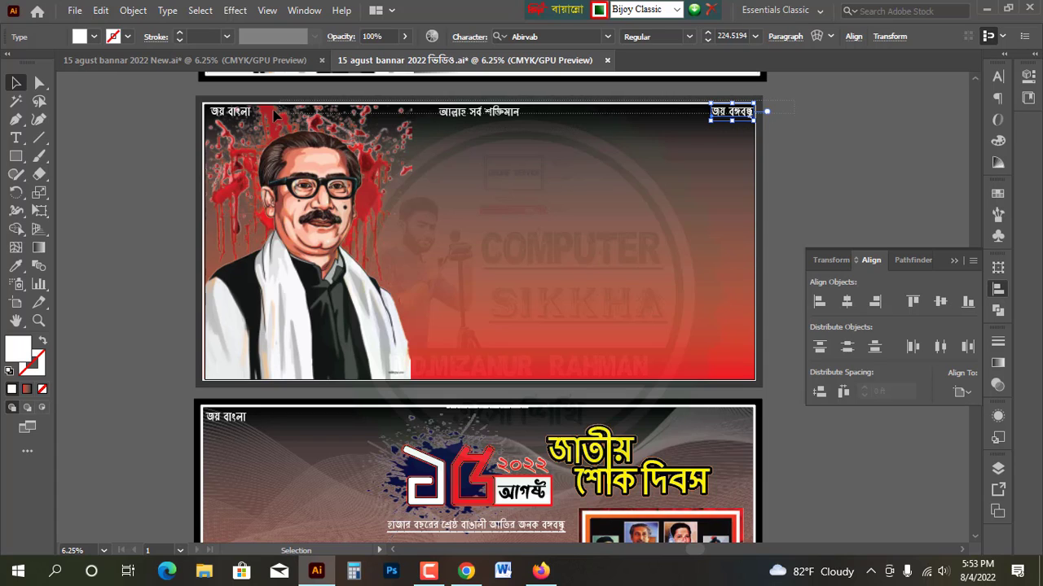
Align the three heading texts along the new banner's top edge on their vertical centres and lock them.
left_click(218, 112, "shift")
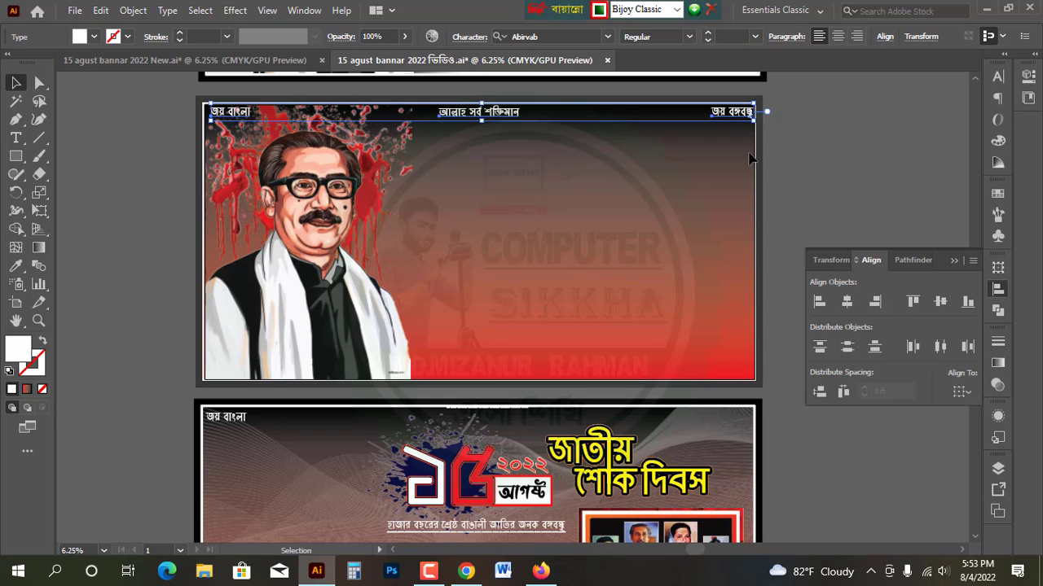
left_click(941, 303)
key("ctrl+2")
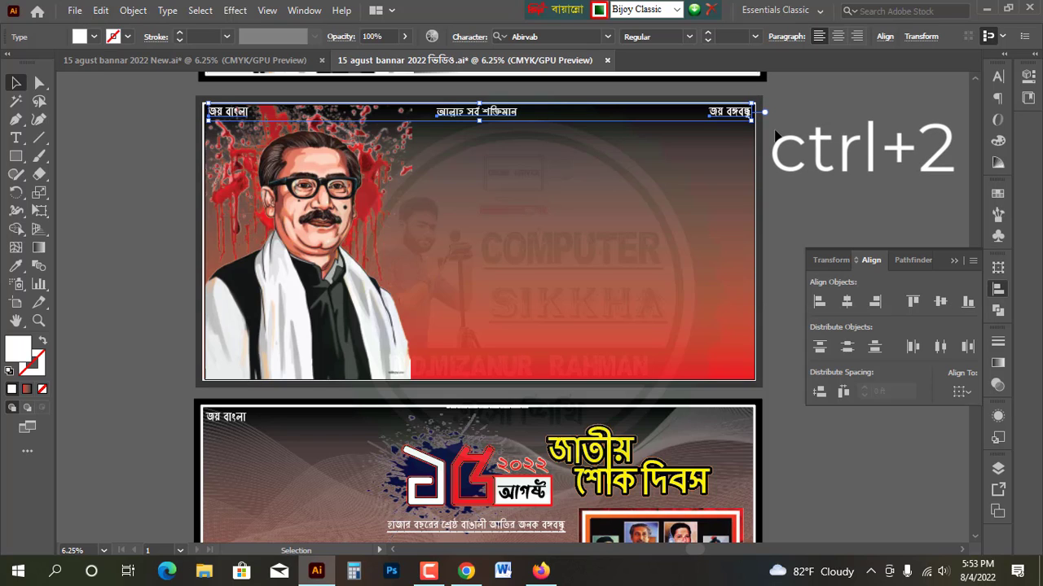
left_click(776, 136)
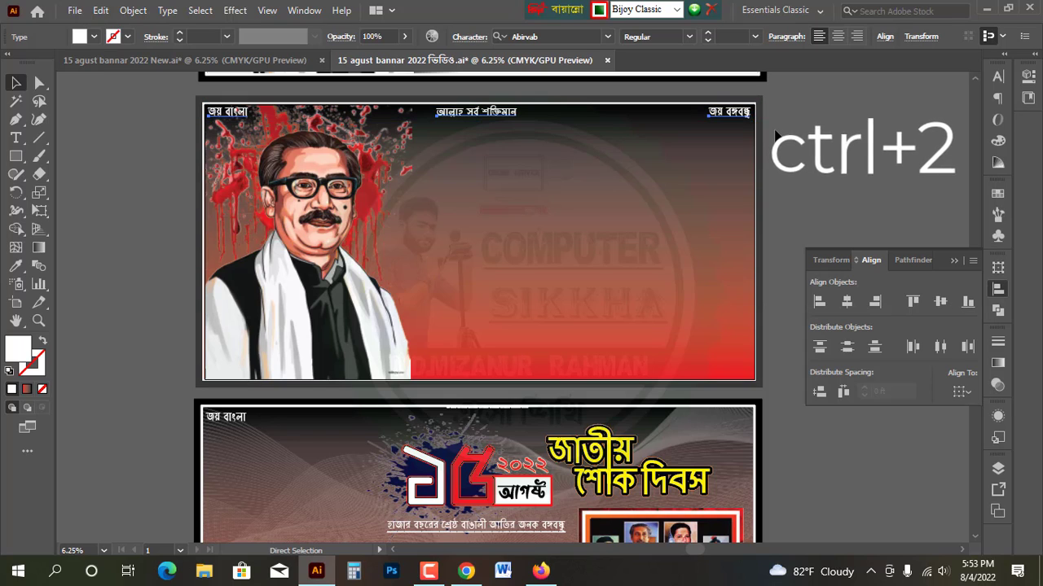
Move the reference's 33% opacity wavy-line image up onto the new banner so that it covers the whole design area.
scroll(529, 316, "up", 2)
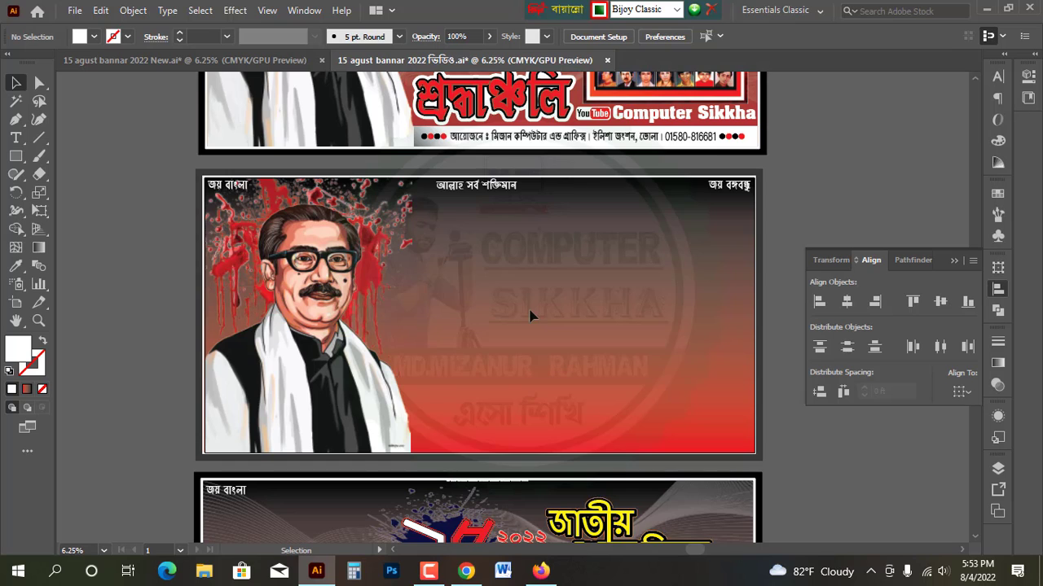
scroll(529, 316, "down", 6)
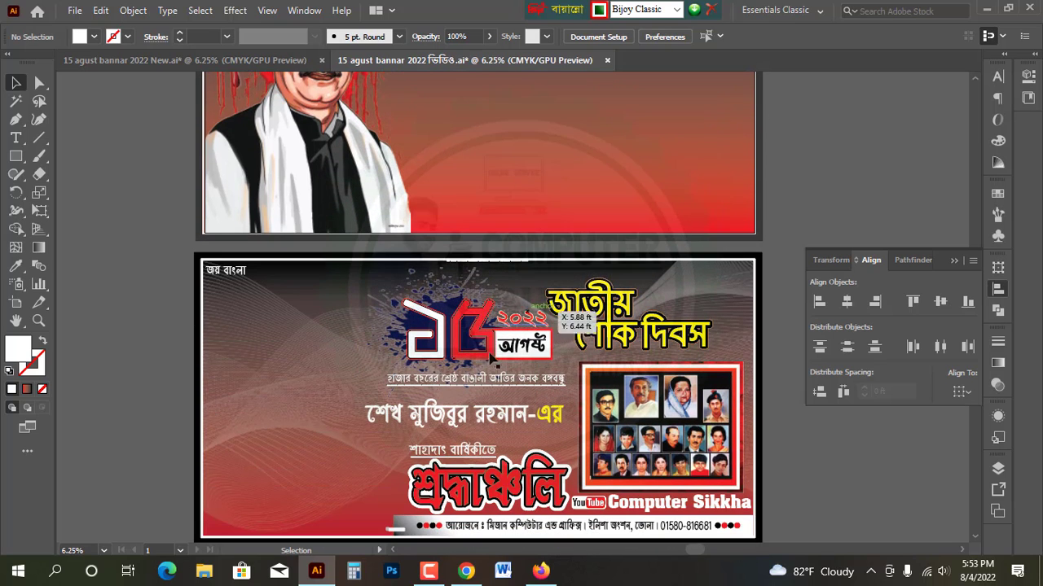
left_click(286, 404)
left_click_drag(285, 405, 210, 402)
key("ctrl")
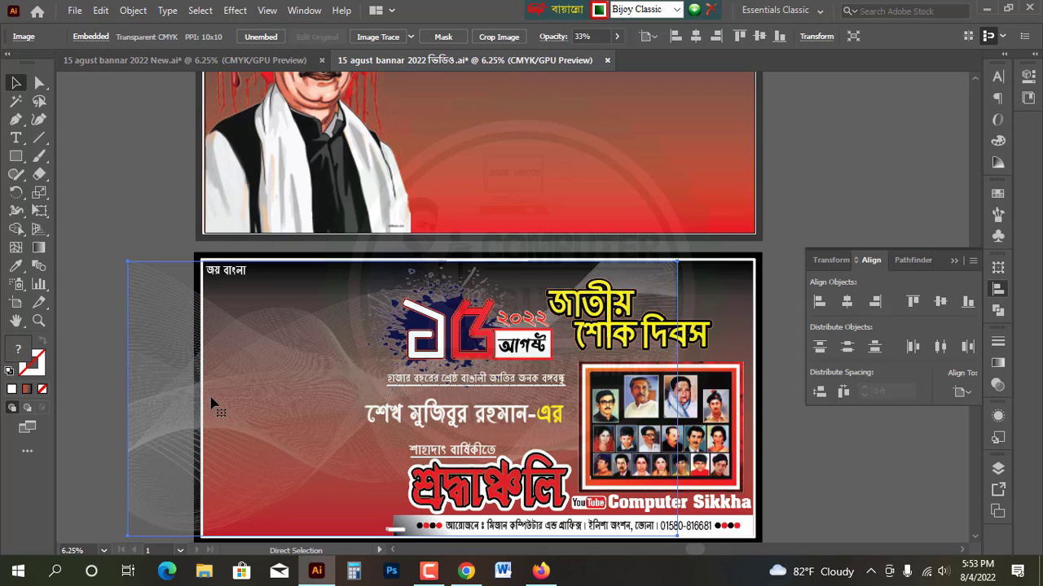
key("ctrl+a")
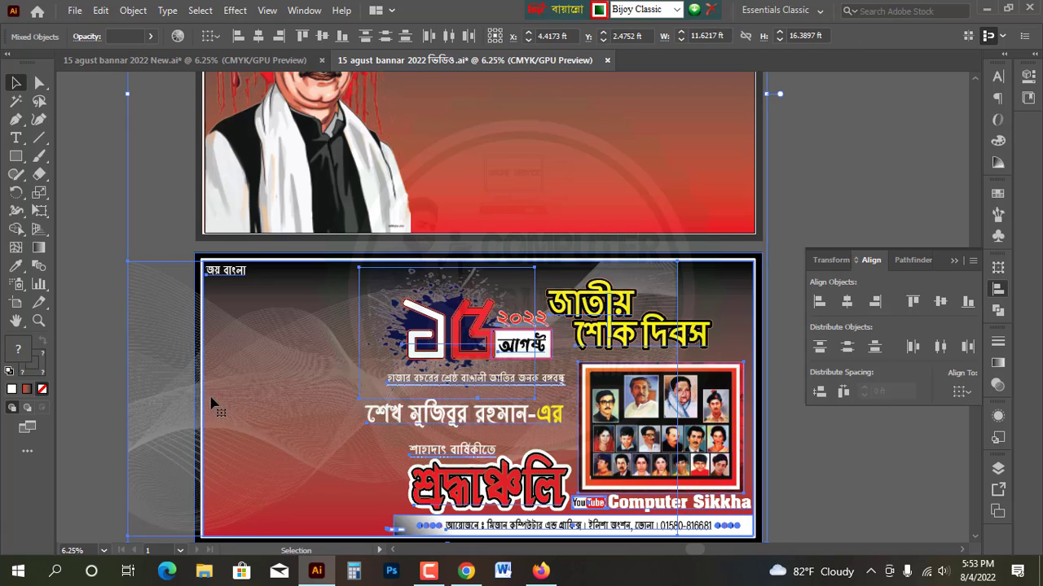
left_click(96, 320)
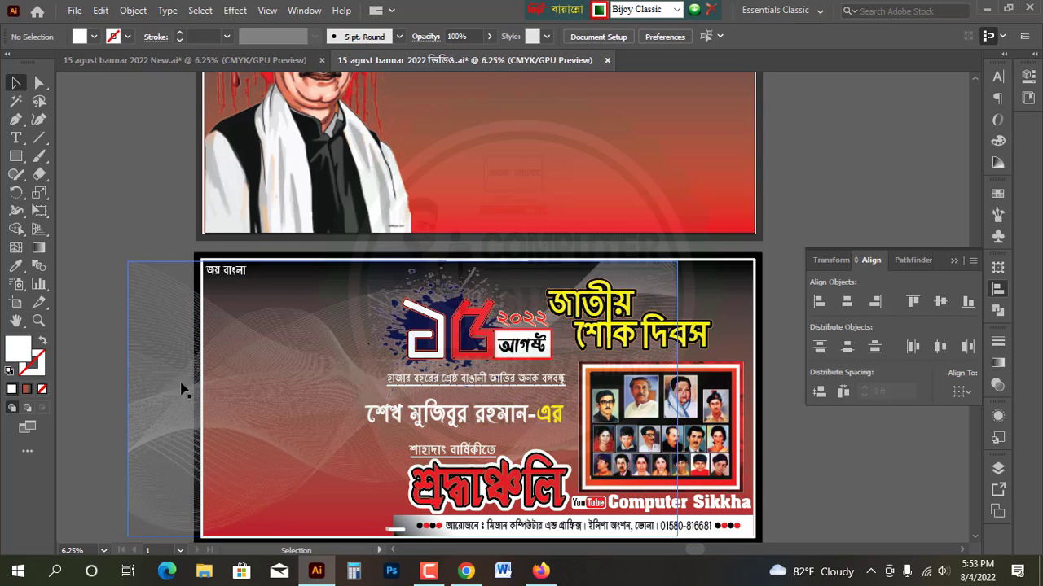
left_click_drag(168, 372, 255, 173)
scroll(325, 245, "up", 3)
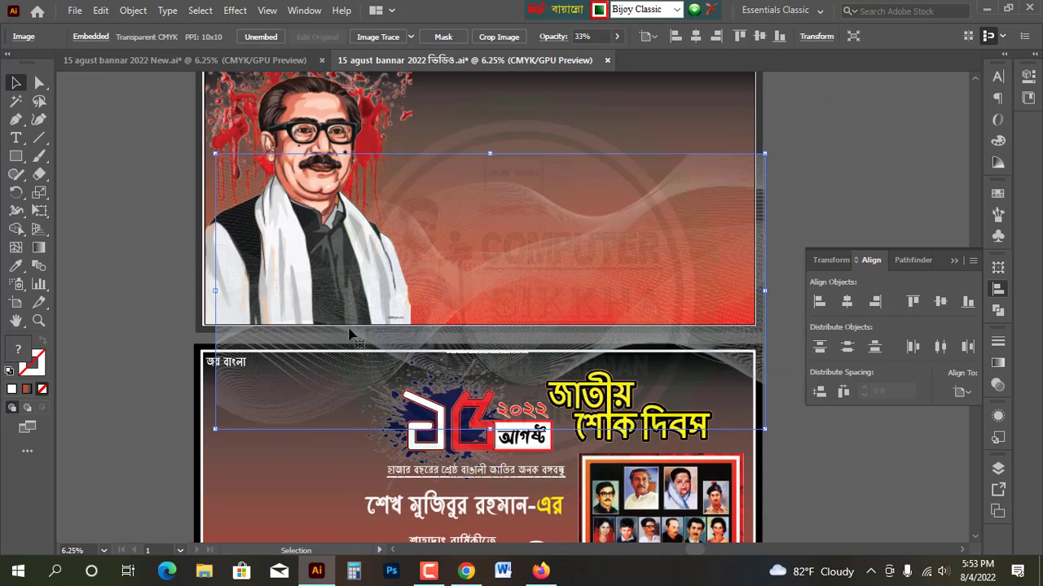
left_click_drag(684, 334, 673, 237)
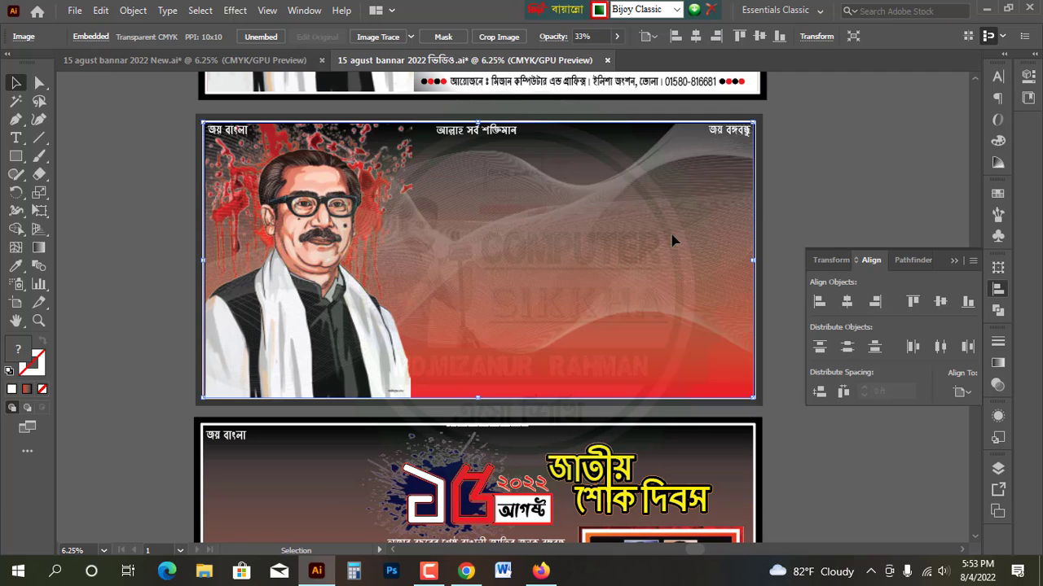
left_click(847, 200)
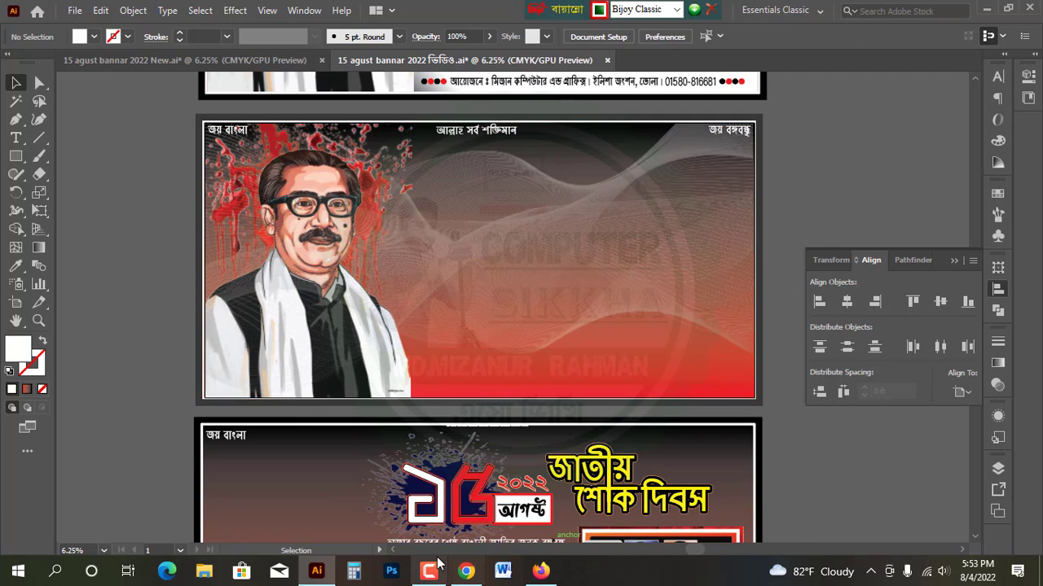
Switch to Chrome, open the PNGWing site and search it for "blood effect".
left_click(466, 571)
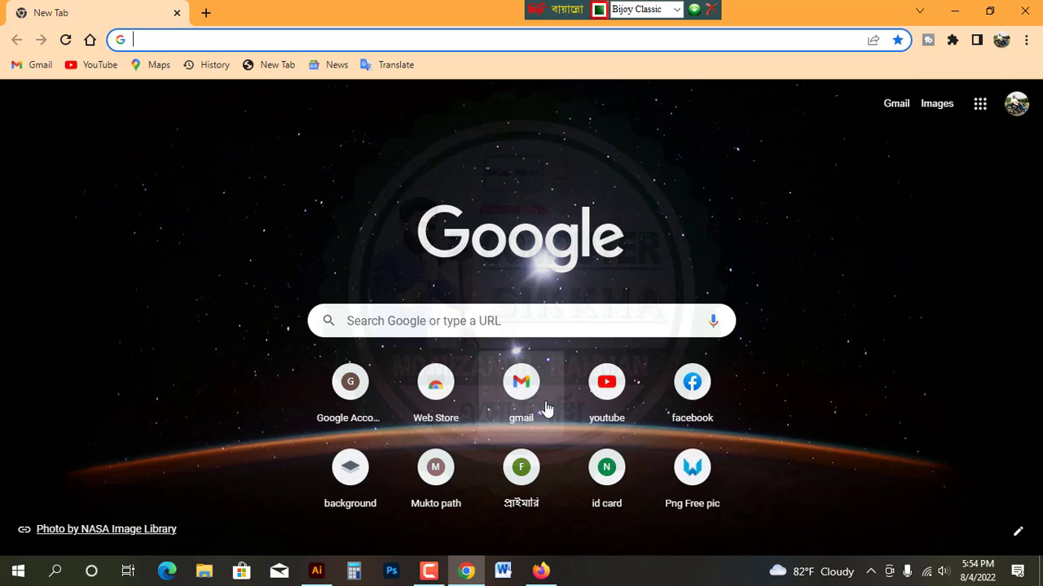
left_click(696, 477)
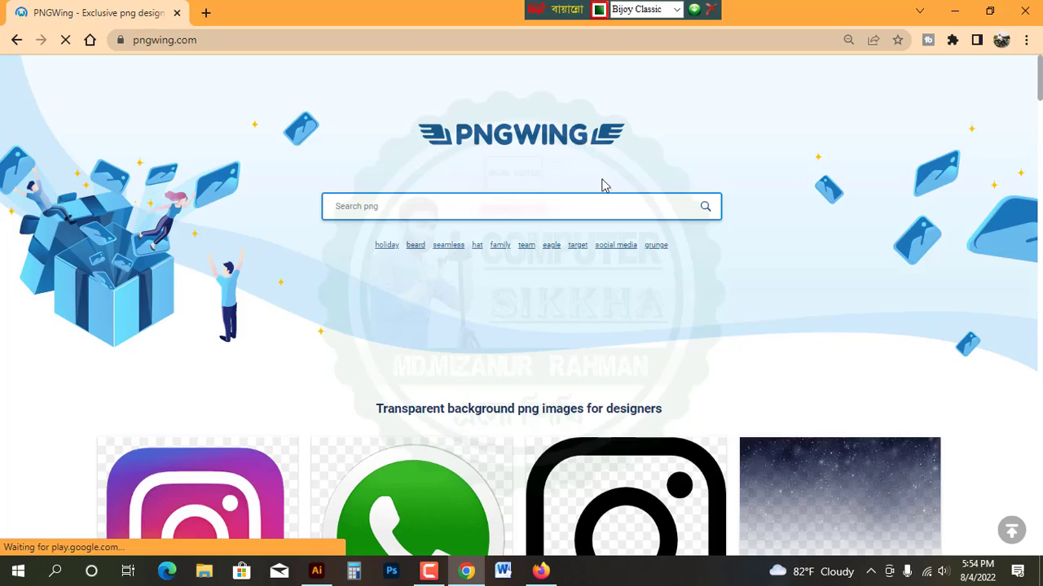
scroll(599, 186, "down", 4)
scroll(596, 186, "down", 6)
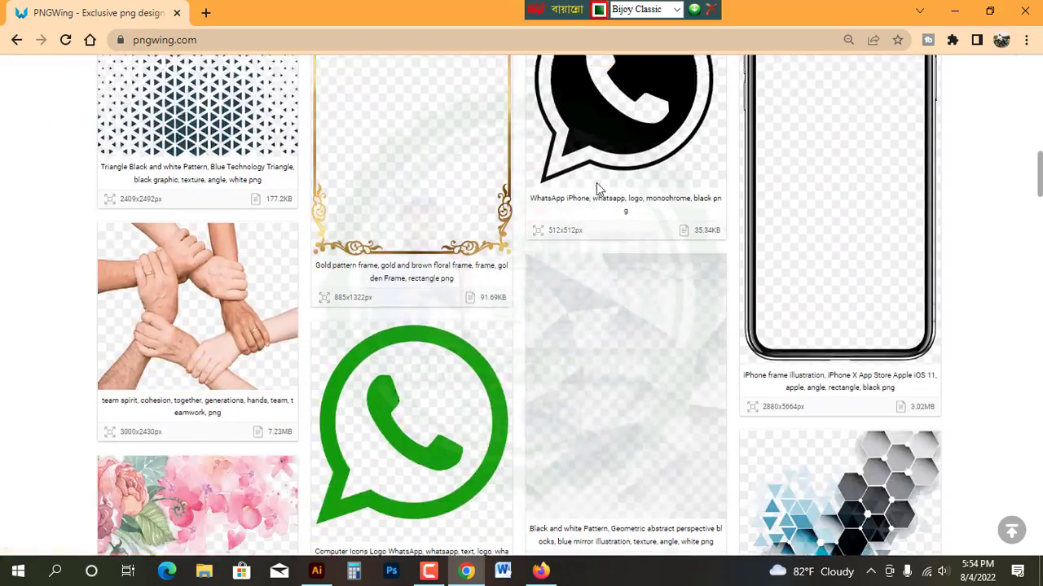
scroll(596, 186, "up", 10)
left_click(429, 206)
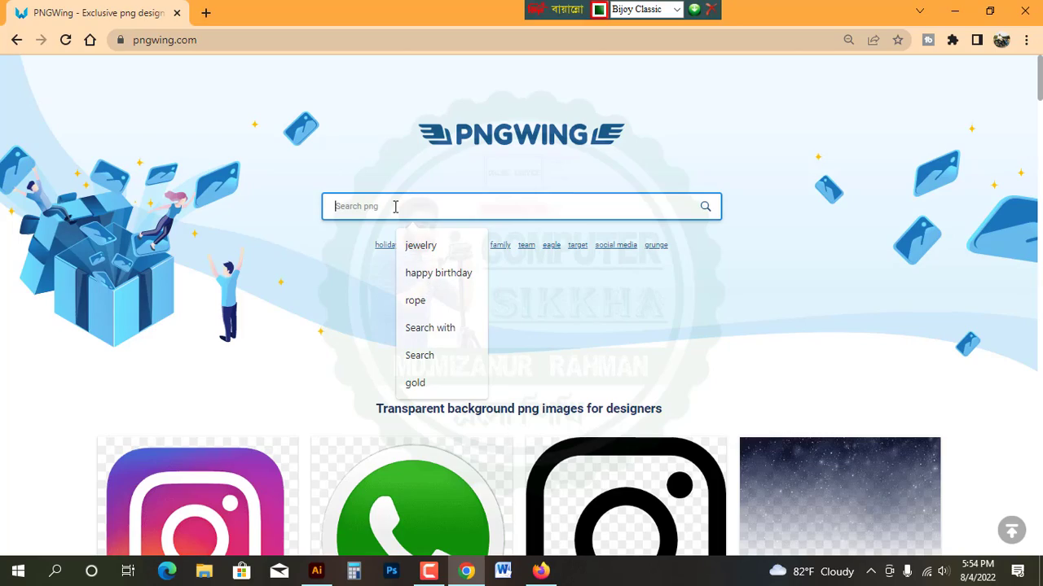
key("Return")
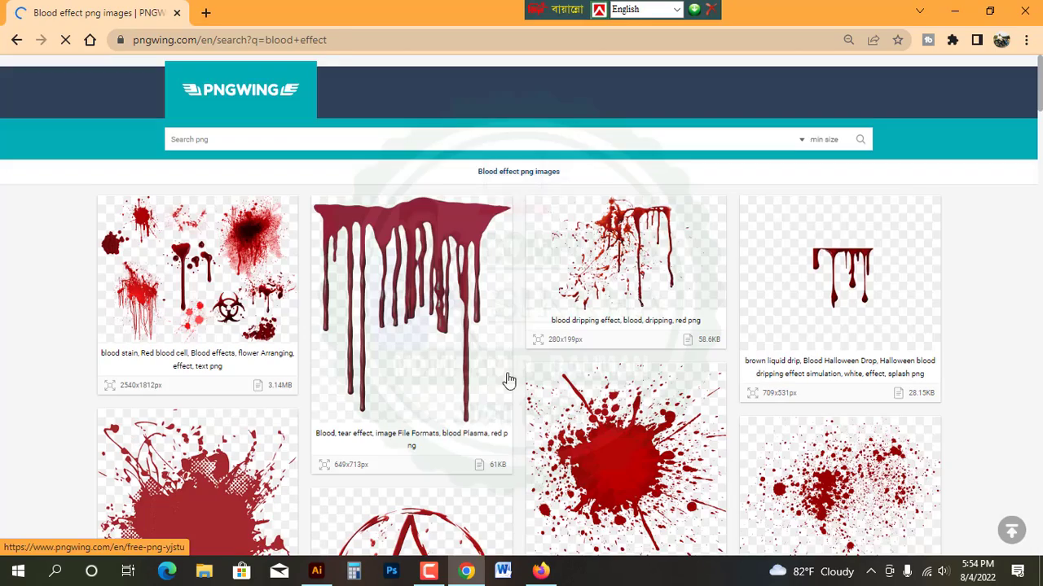
Browse the blood effect results and open the wide 3500x2185 px "Splashing blood effect background" image.
scroll(488, 359, "down", 1)
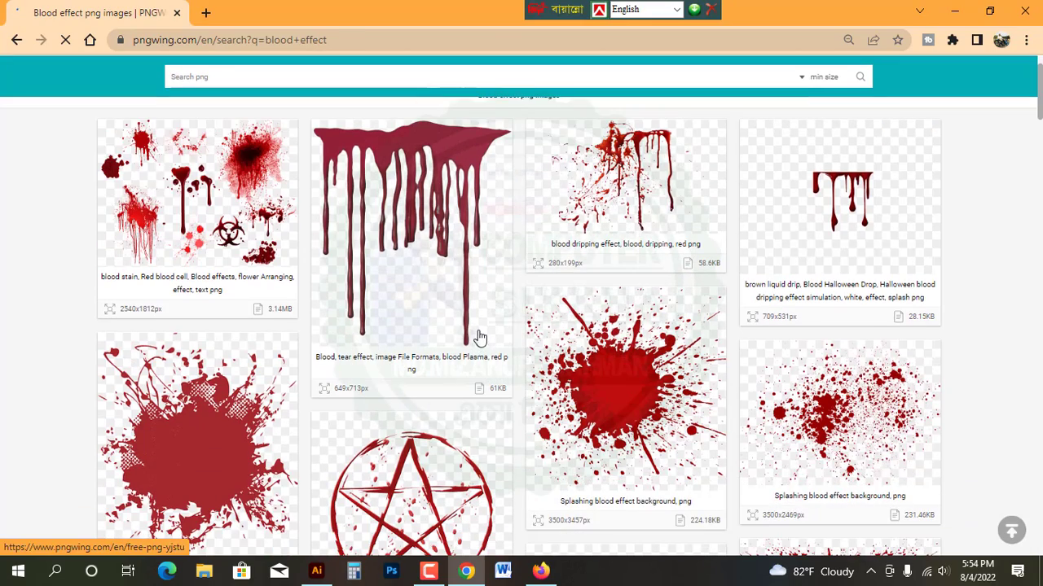
scroll(478, 315, "down", 2)
scroll(570, 314, "down", 3)
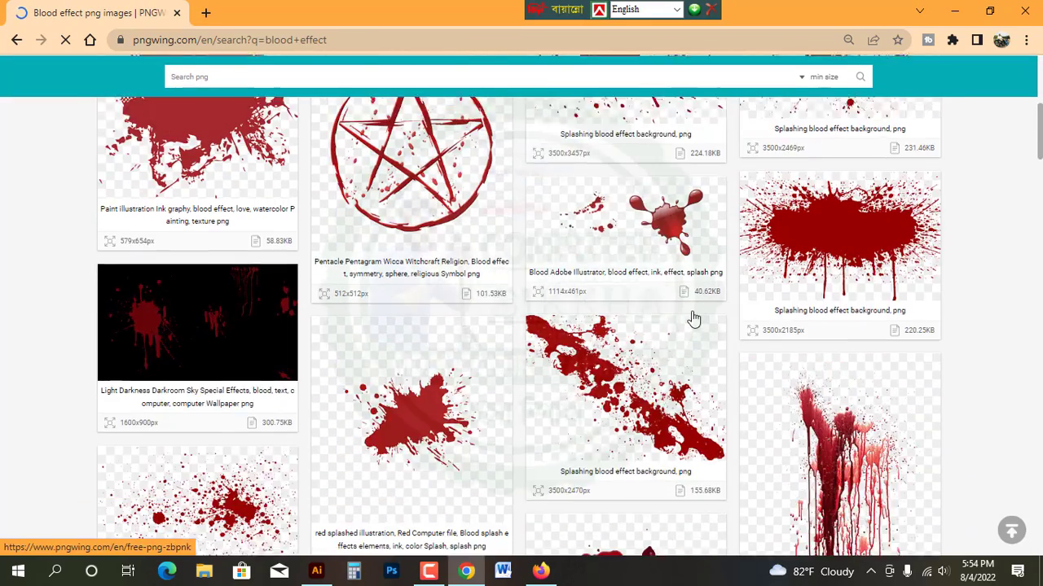
scroll(803, 291, "down", 1)
scroll(798, 298, "down", 2)
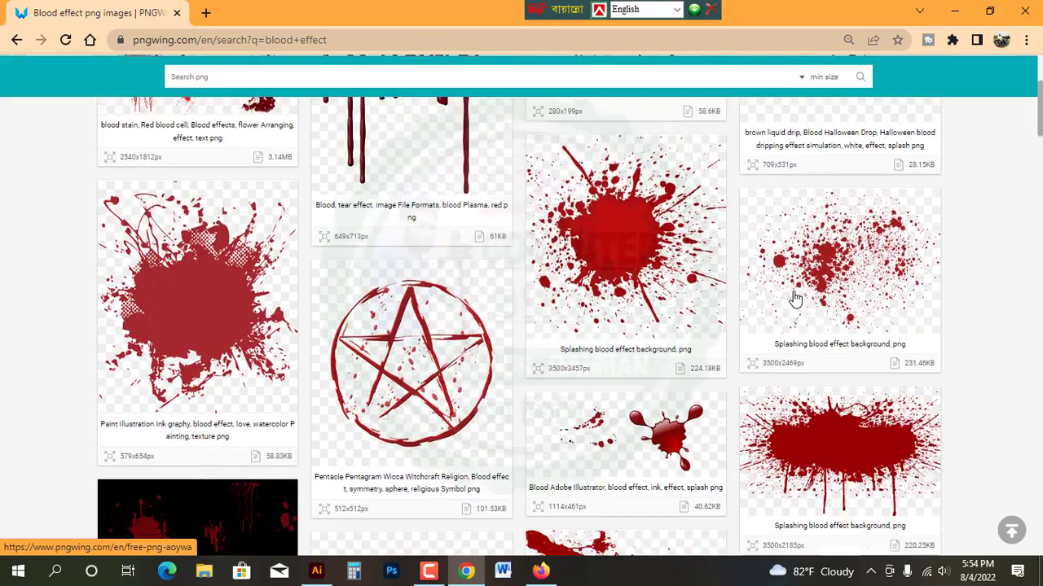
left_click(829, 300)
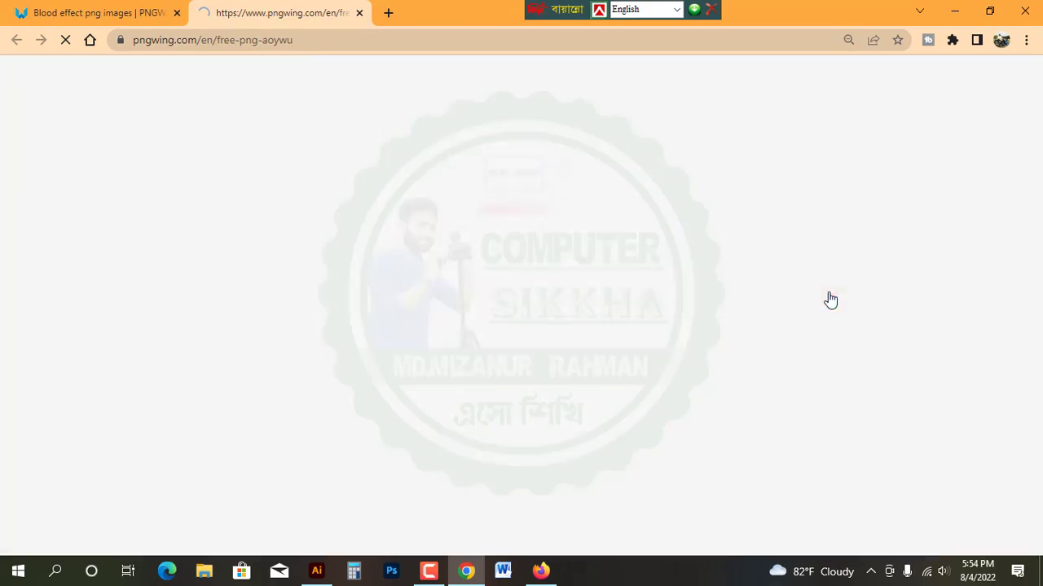
Download the splashing blood effect background and save it as a PNG image in the Download Png folder.
scroll(458, 301, "down", 5)
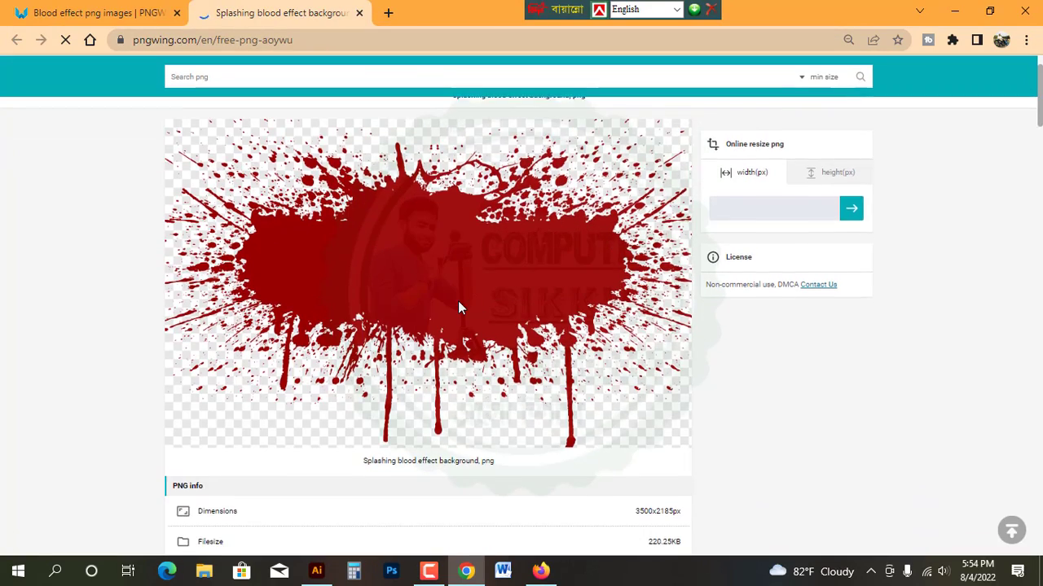
scroll(453, 278, "down", 1)
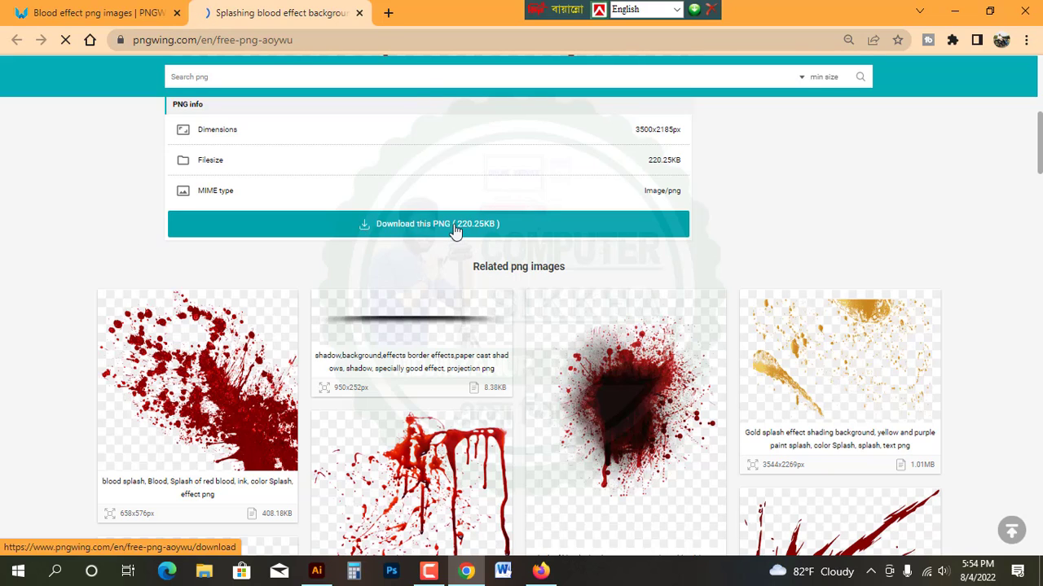
left_click(454, 231)
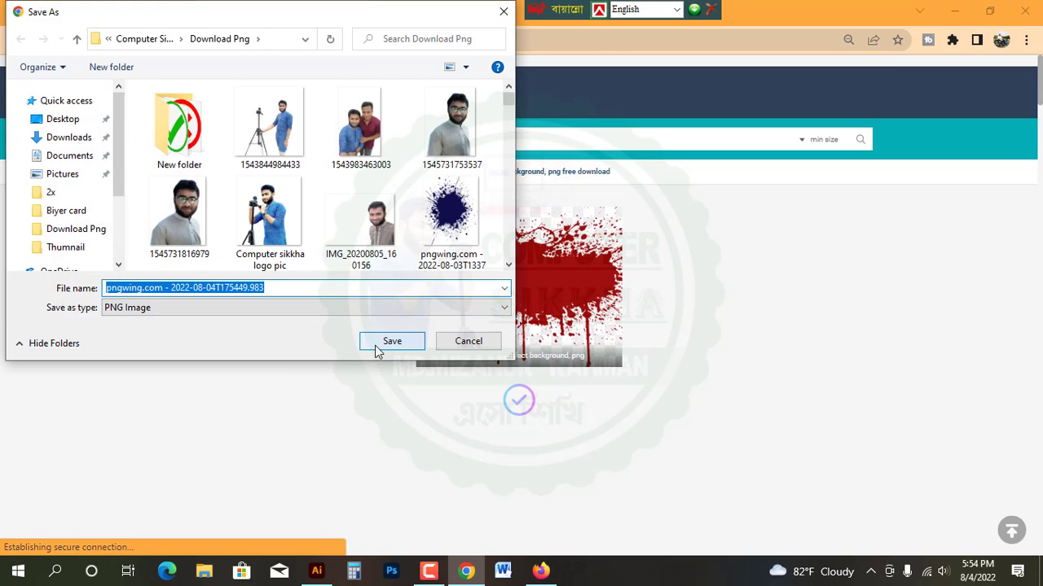
left_click(380, 345)
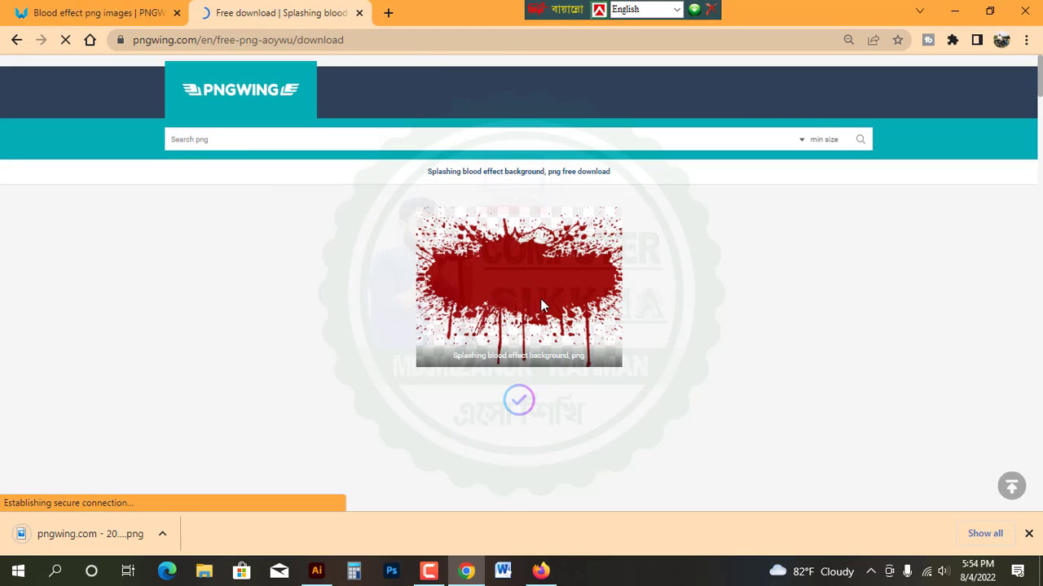
scroll(540, 300, "down", 4)
scroll(541, 305, "up", 3)
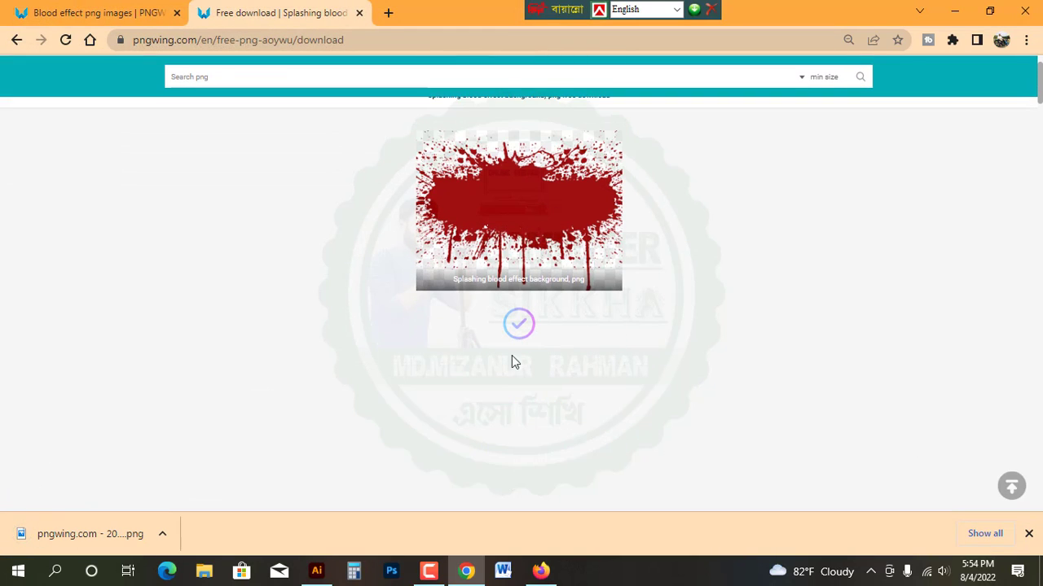
scroll(556, 316, "up", 1)
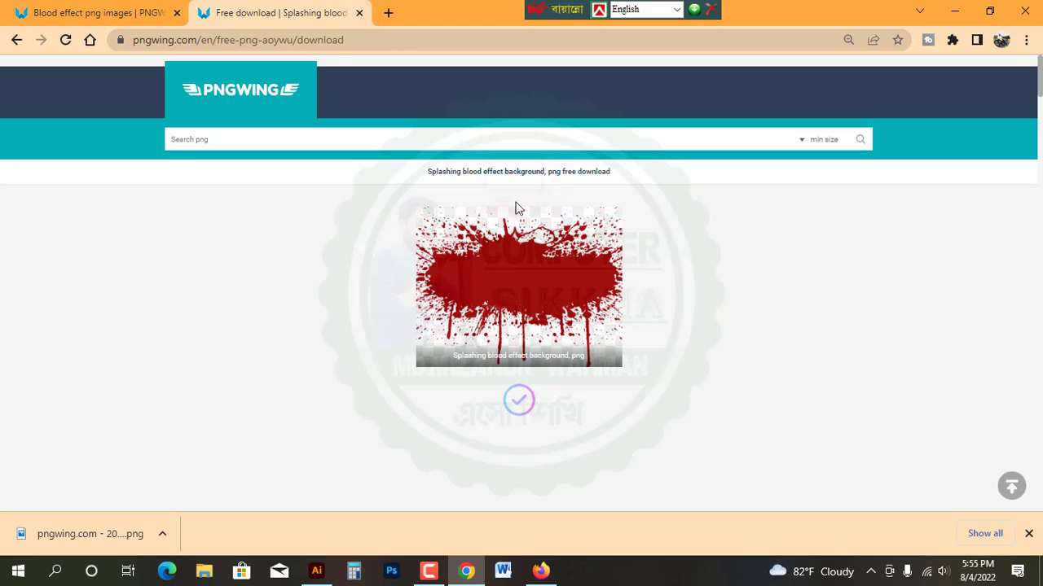
scroll(420, 319, "down", 2)
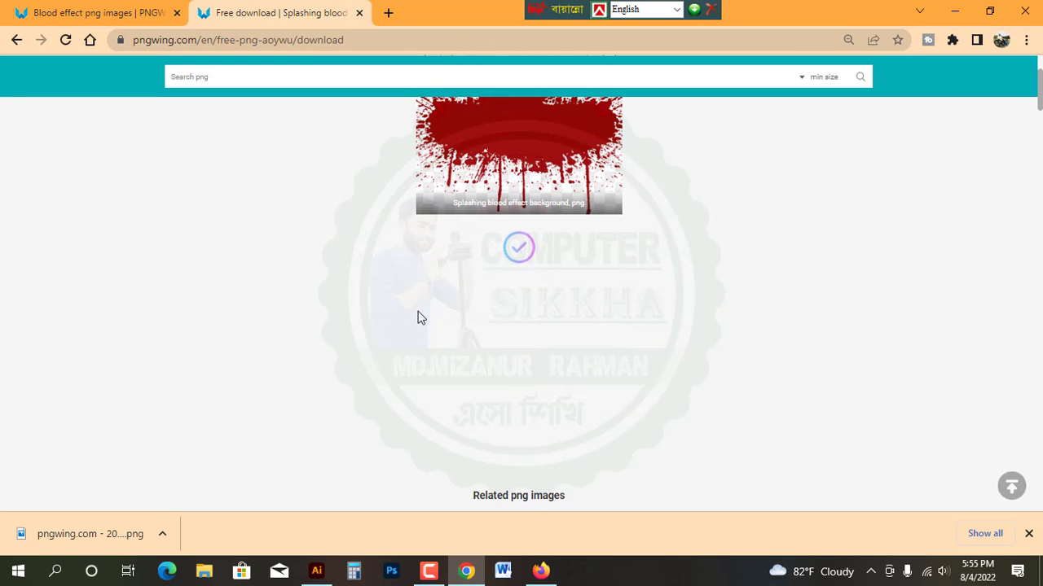
scroll(526, 337, "down", 3)
scroll(526, 337, "up", 5)
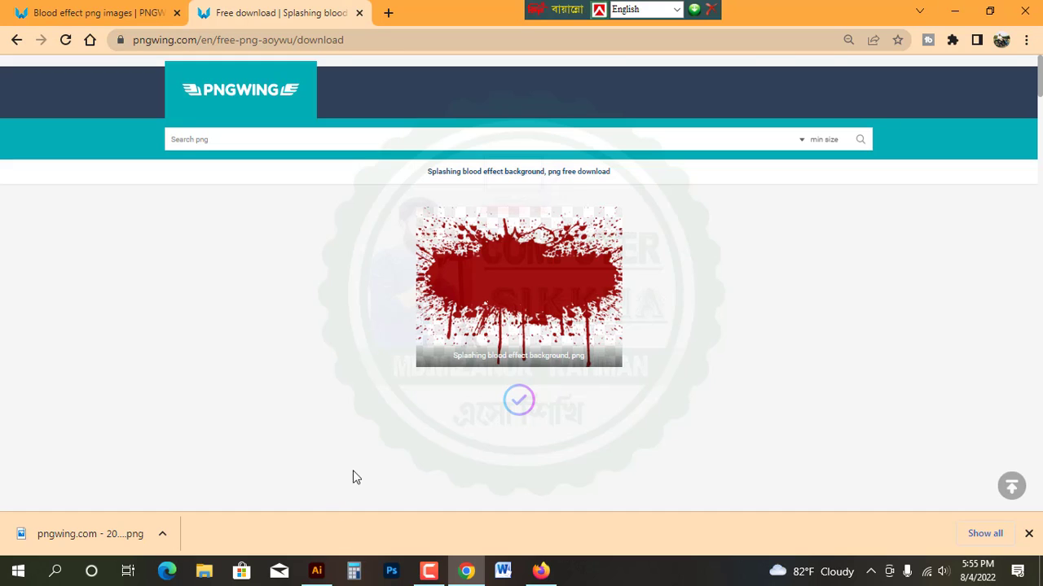
Switch back to Illustrator, centre the wavy-line image horizontally and vertically on the new banner's artboard, and lock it.
left_click(317, 571)
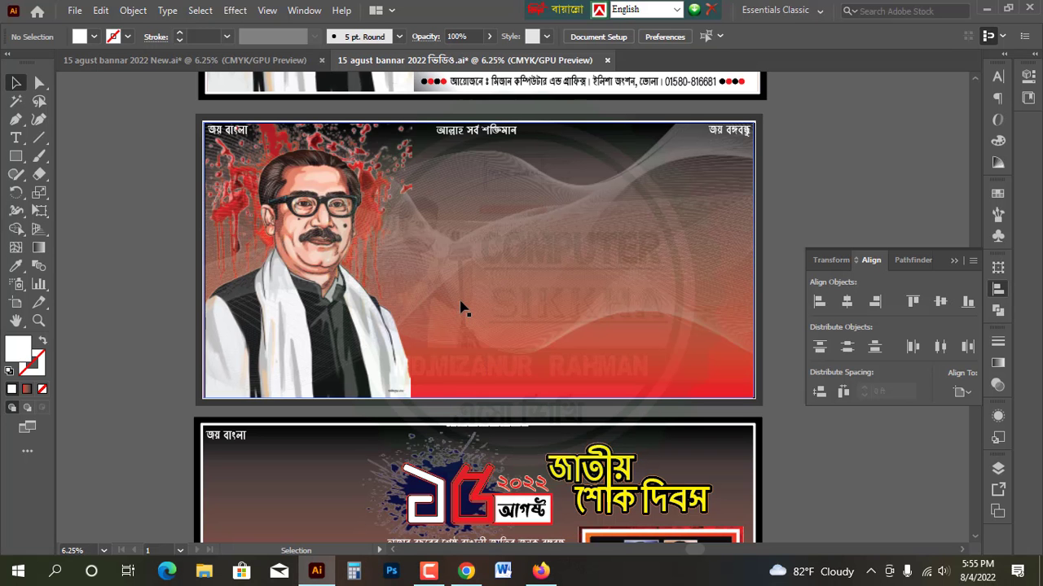
scroll(460, 308, "up", 1)
left_click(651, 236)
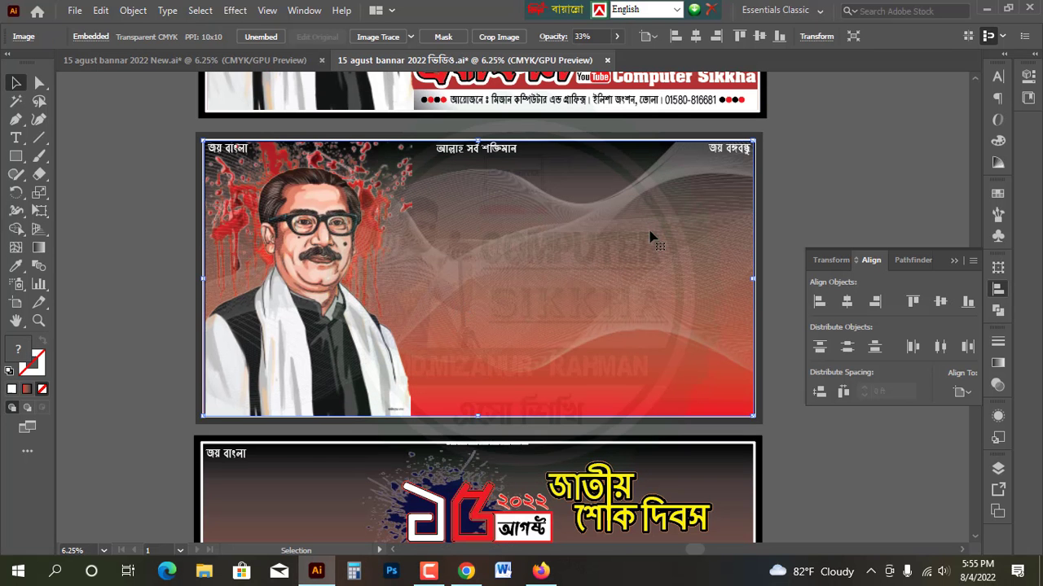
left_click(848, 302)
left_click(939, 302)
left_click(873, 206)
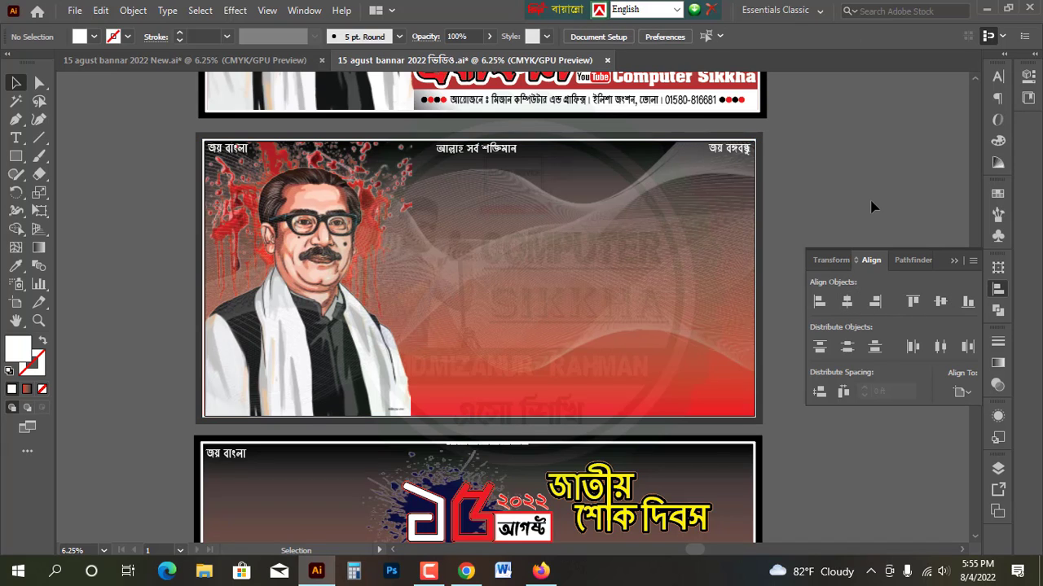
left_click(624, 238)
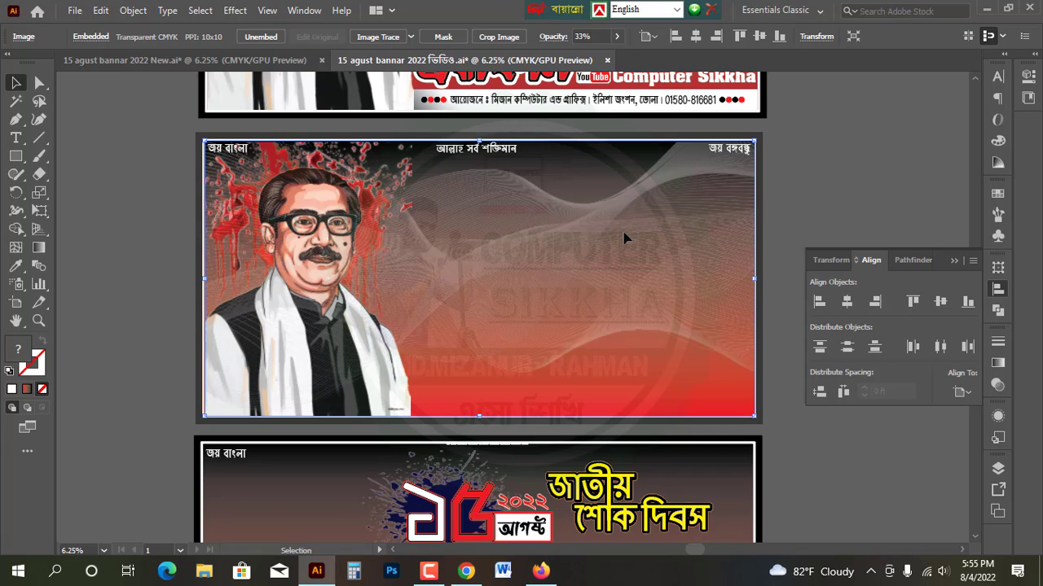
key("ctrl+2")
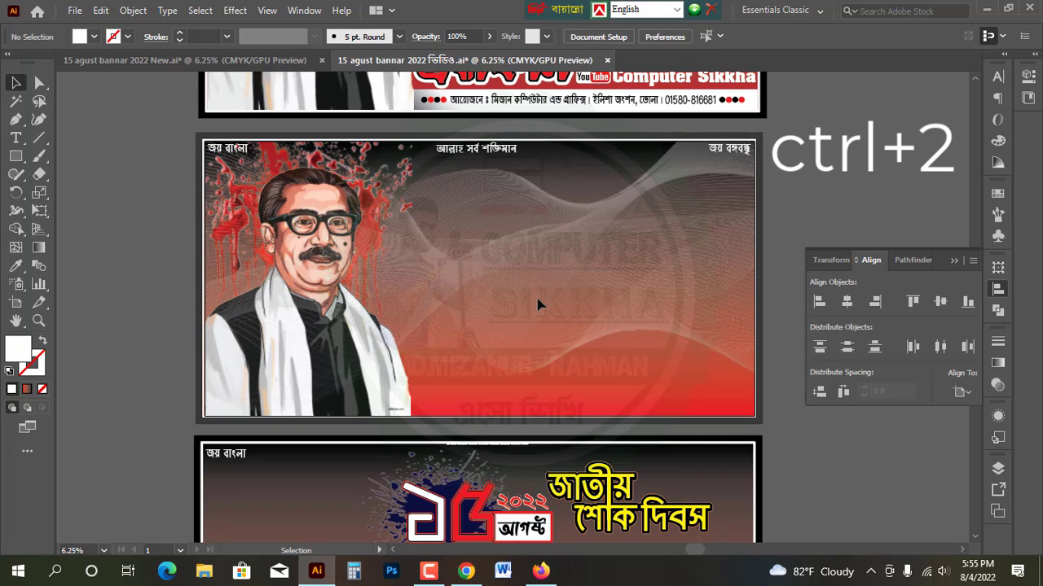
Move the dark blue splash image from the reference banner to beneath the centre heading on the new banner, and lock it.
scroll(537, 305, "down", 3)
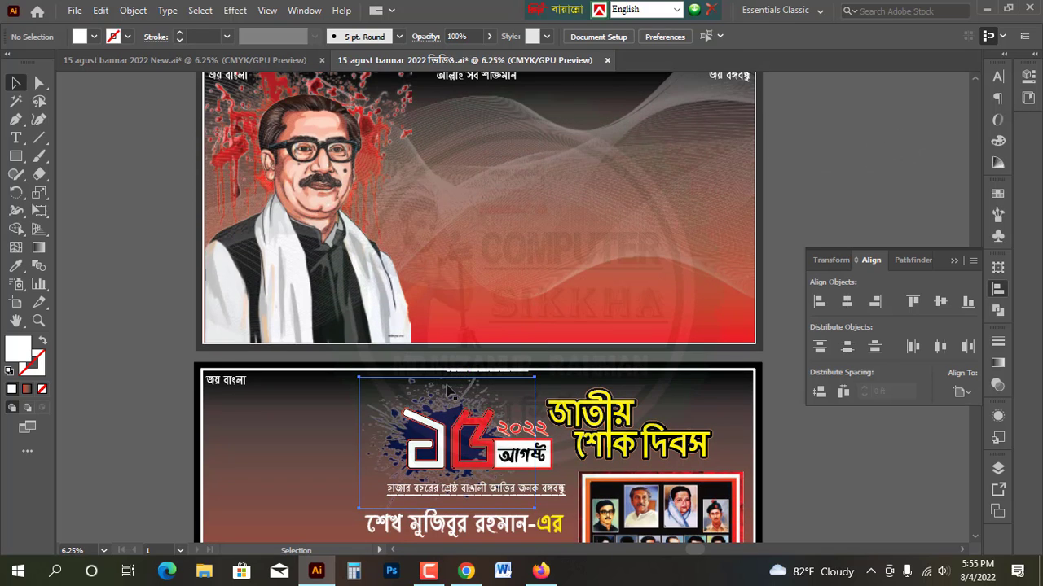
left_click_drag(447, 391, 492, 100)
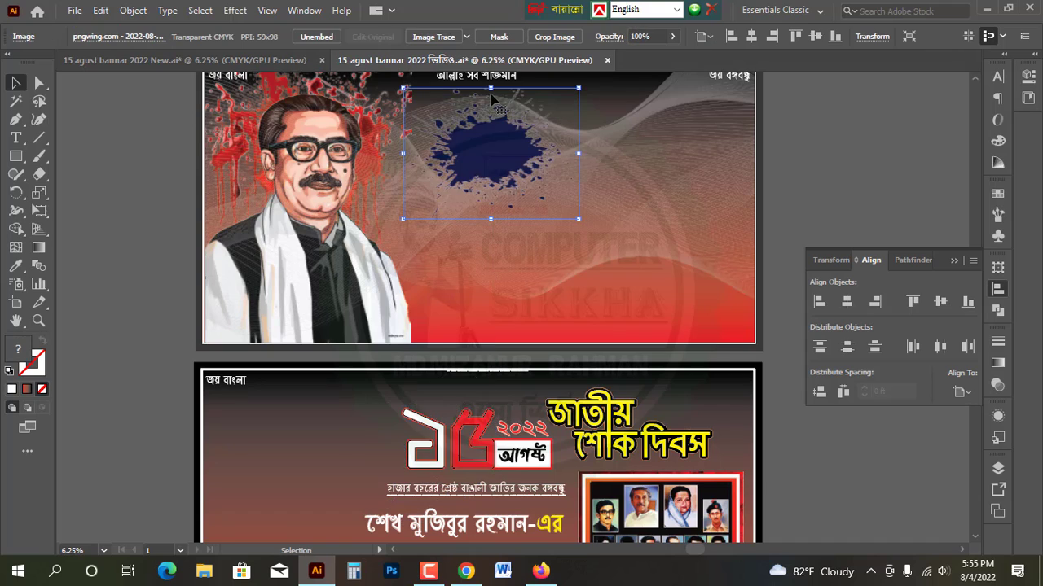
scroll(508, 203, "up", 2)
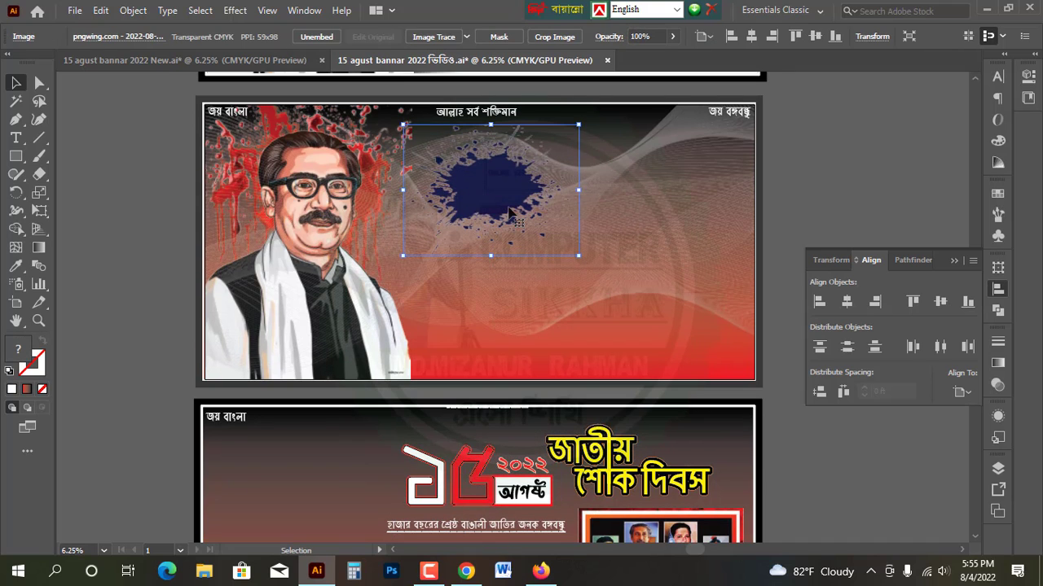
left_click_drag(508, 211, 501, 199)
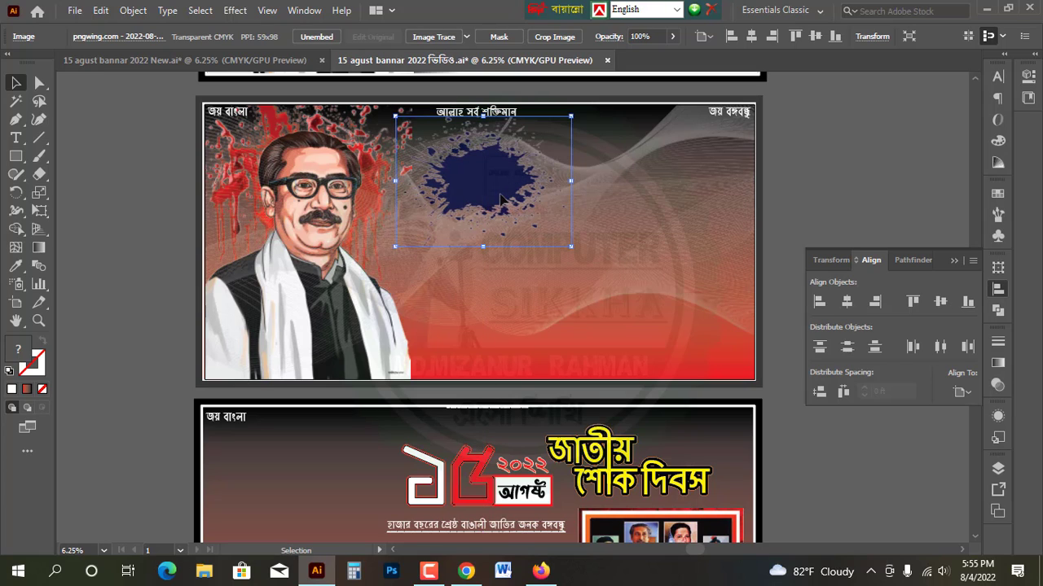
key("ctrl+2")
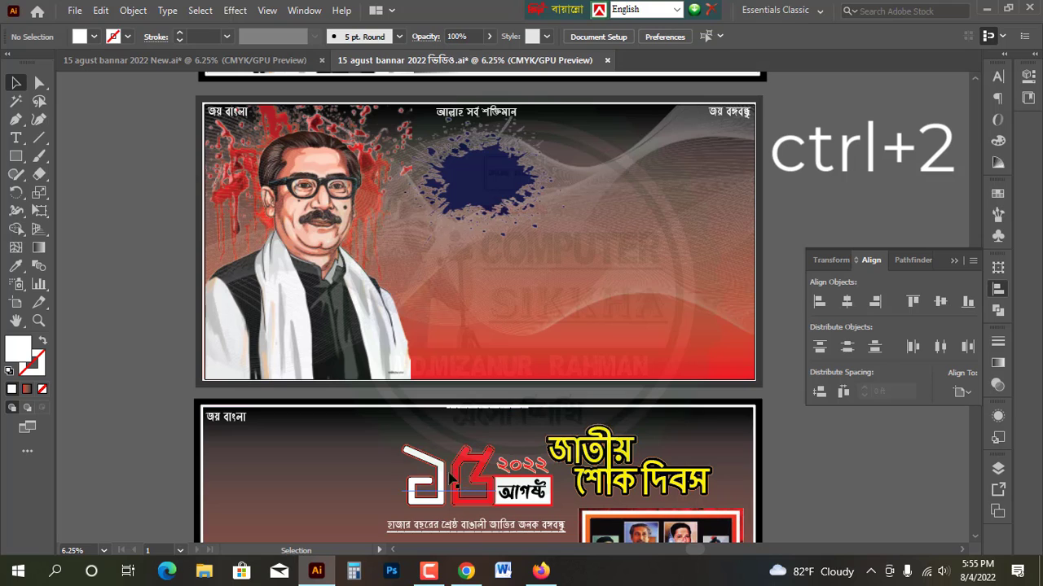
left_click(379, 437)
scroll(379, 436, "down", 2)
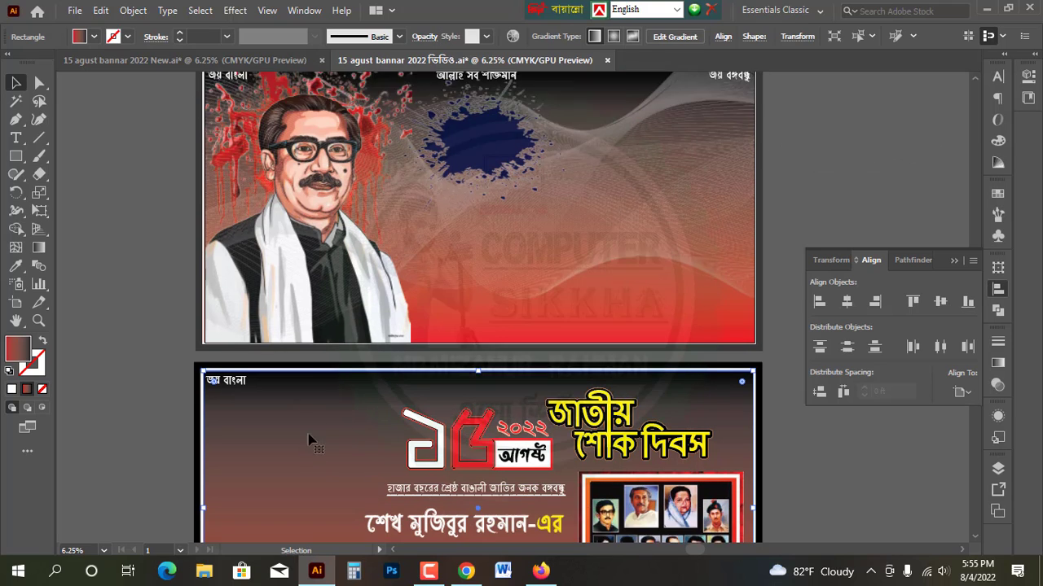
left_click_drag(175, 434, 292, 479)
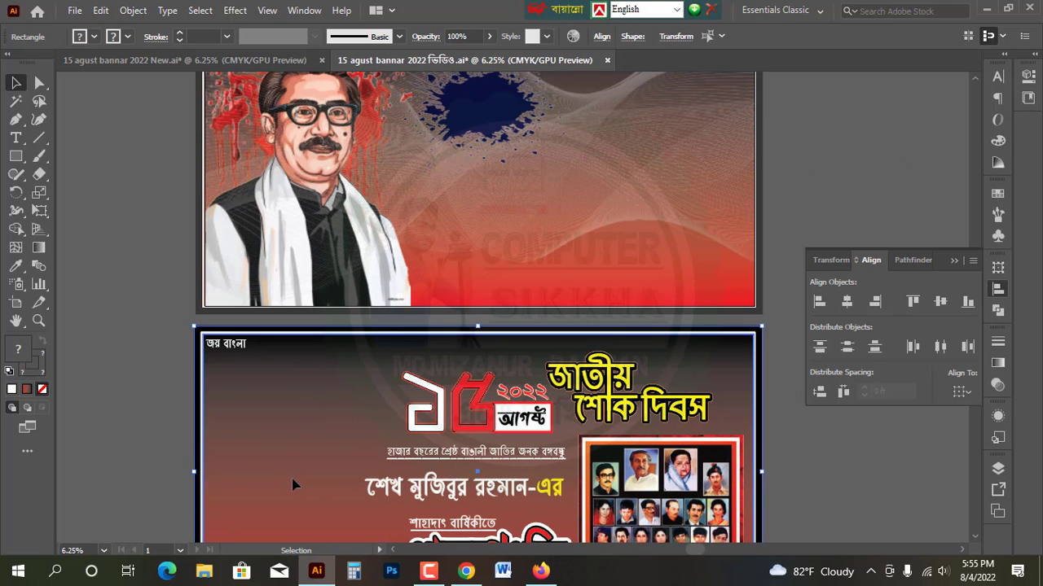
key("ctrl+shift+a")
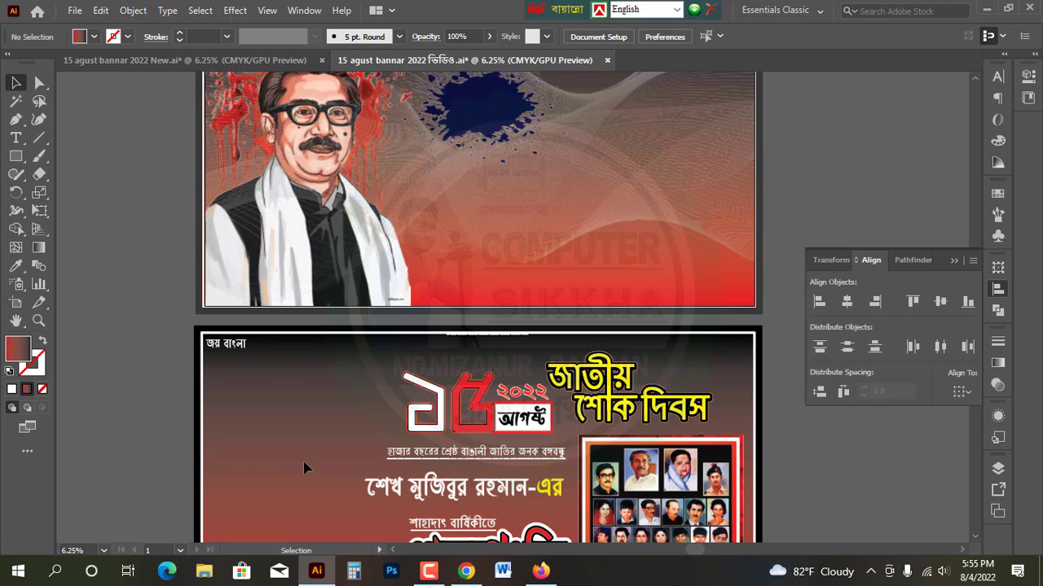
scroll(464, 440, "up", 2)
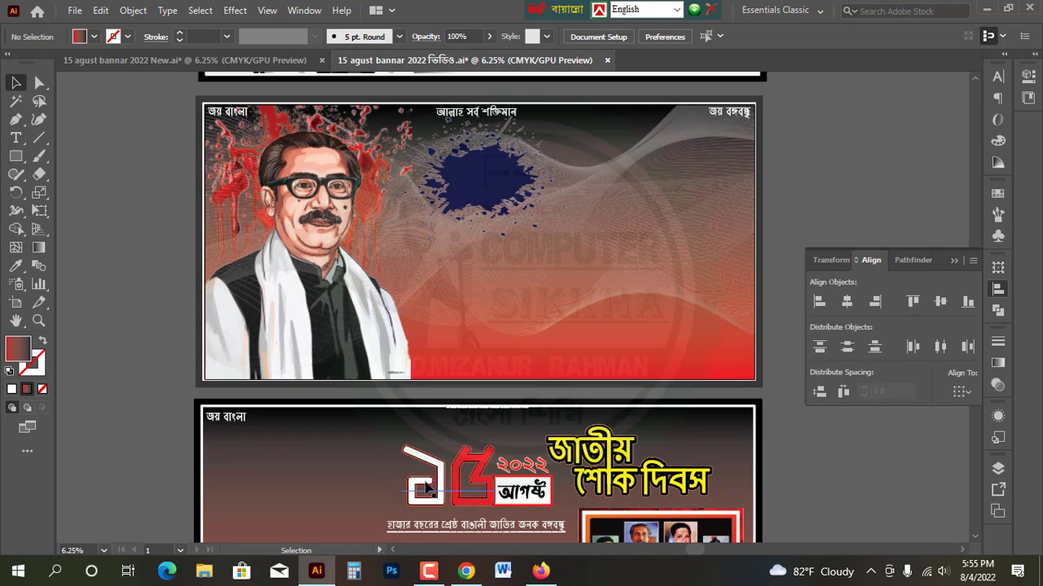
Add the text "১৫" on the dark blue splash of the new banner.
left_click(425, 487)
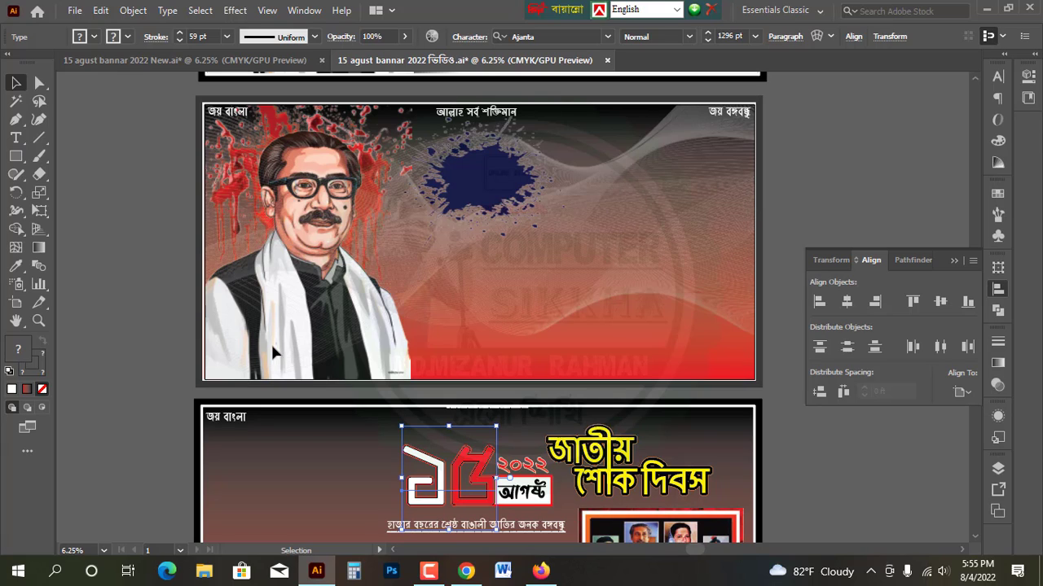
left_click(15, 137)
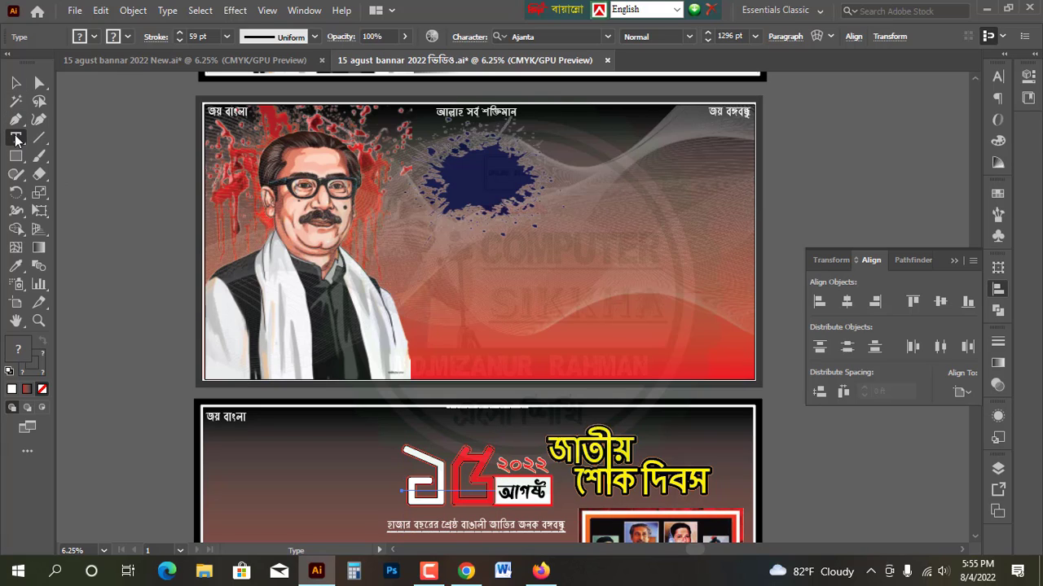
left_click(480, 186)
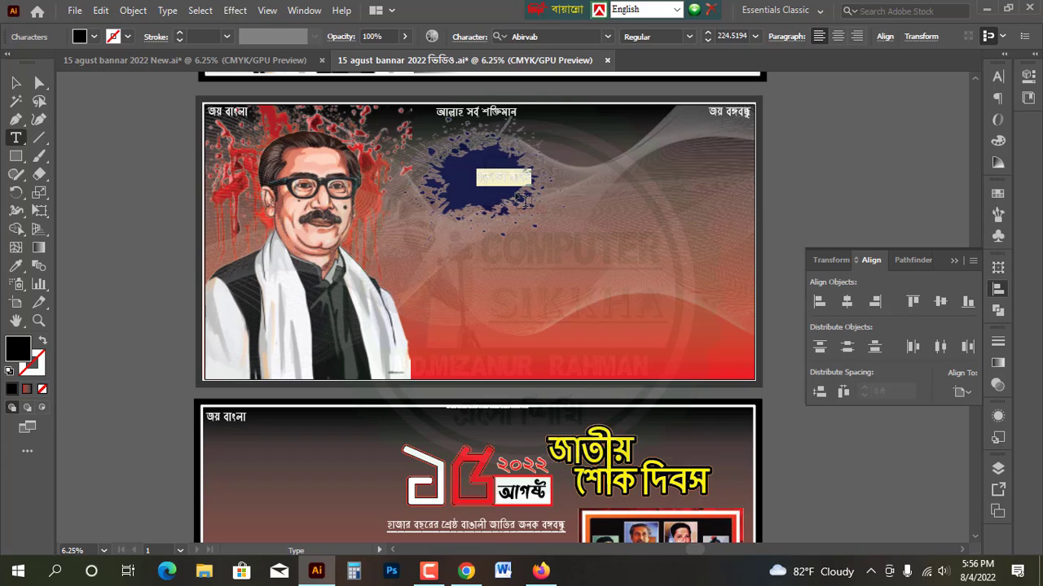
key("BackSpace")
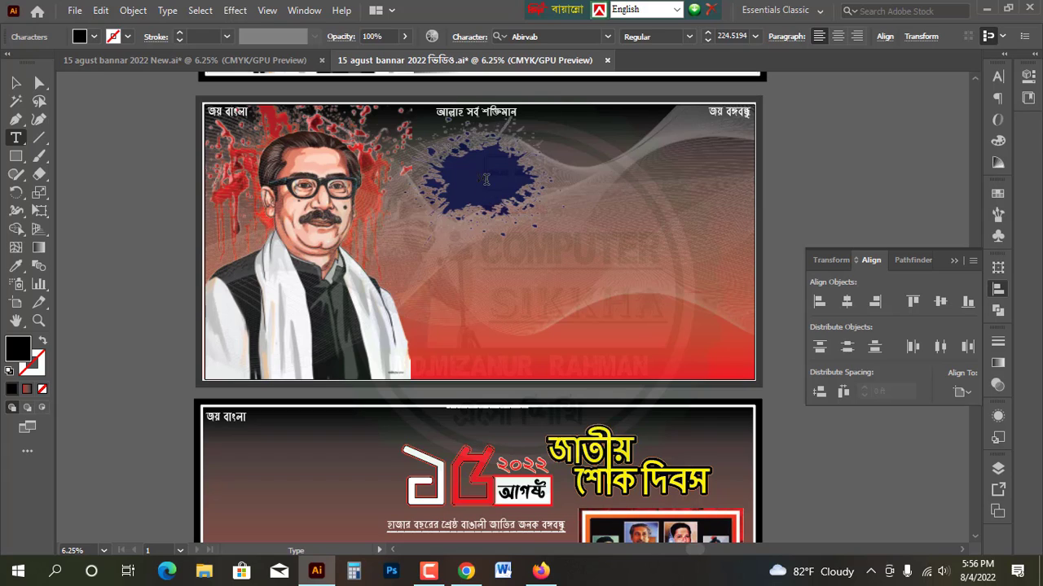
left_click(22, 84)
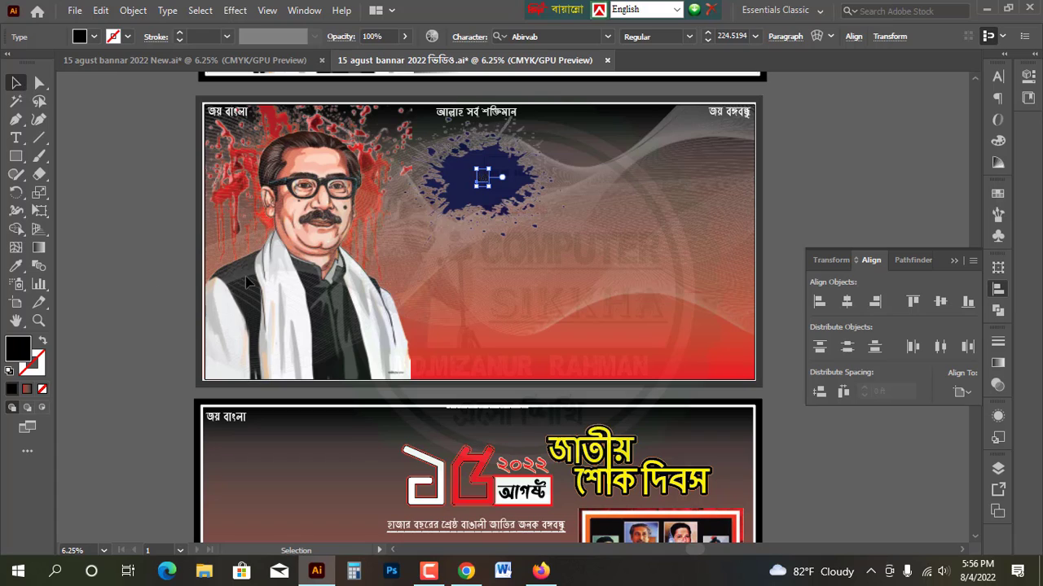
Copy the reference ১৫ text's formatting to the new ১৫ (Ajanta, 1296 pt, red, 59 pt stroke) and position it over the splash's left side.
left_click(17, 266)
left_click(437, 458)
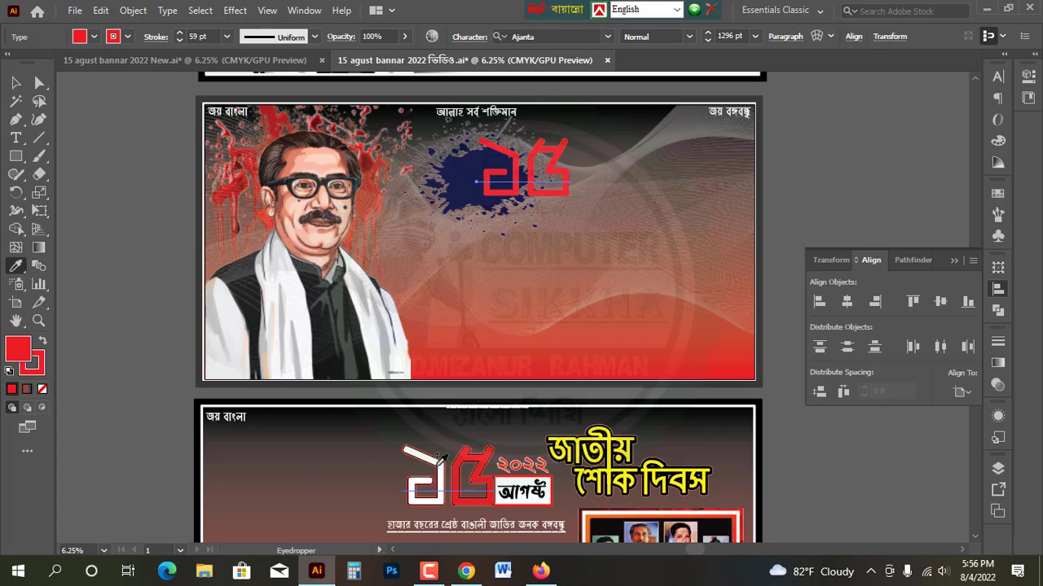
left_click(12, 81)
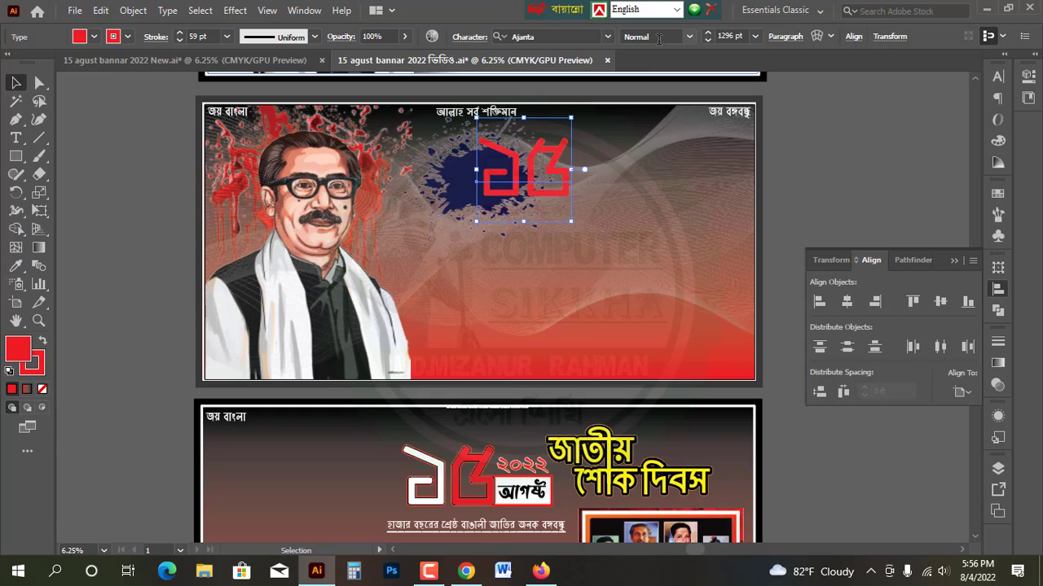
left_click_drag(533, 172, 509, 89)
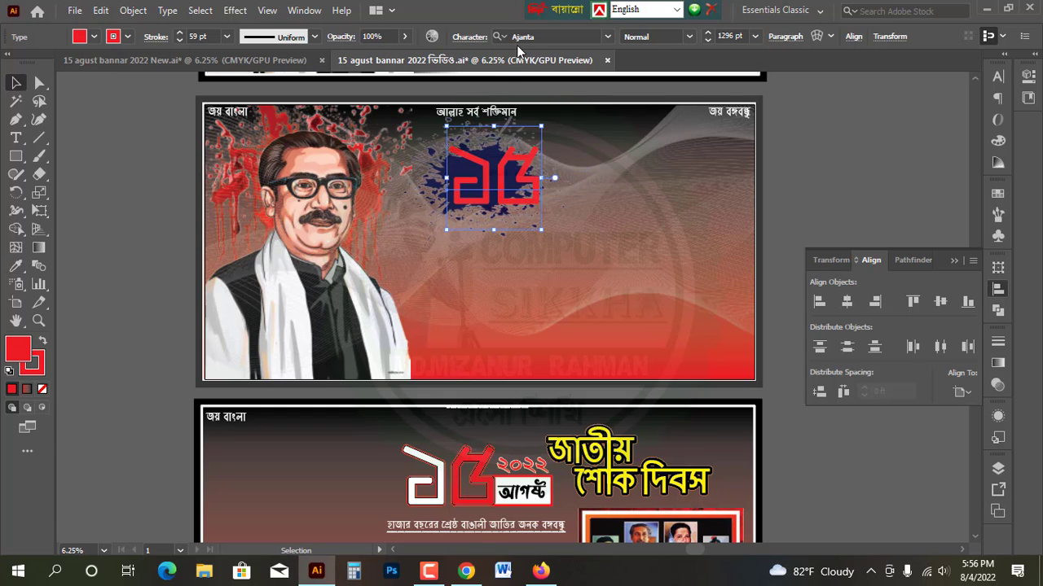
left_click_drag(493, 181, 470, 193)
Copy the red ১৫ text on the splash and paste the duplicate in the same place behind the original.
scroll(480, 224, "down", 3)
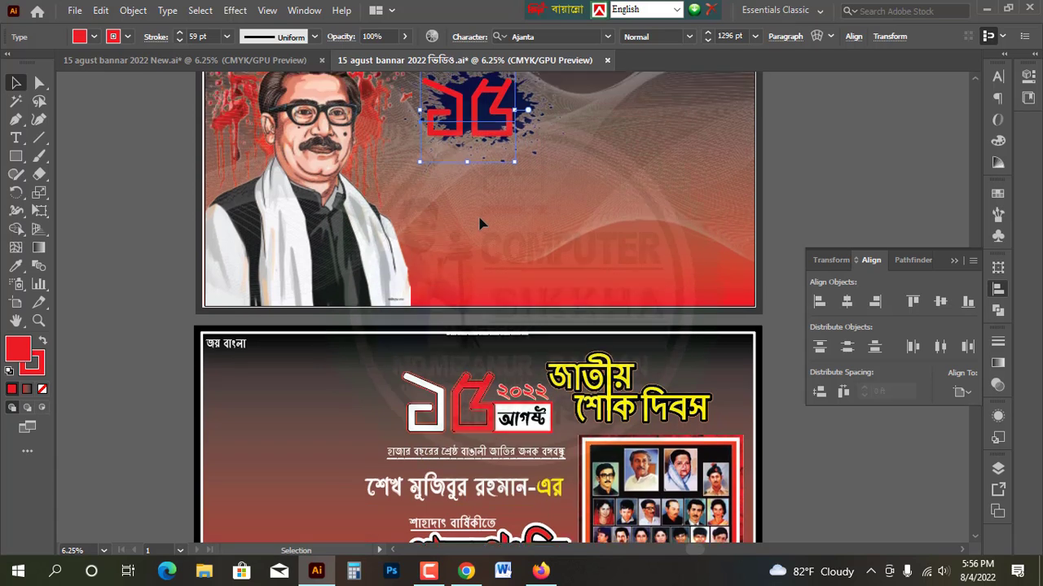
scroll(481, 224, "up", 3)
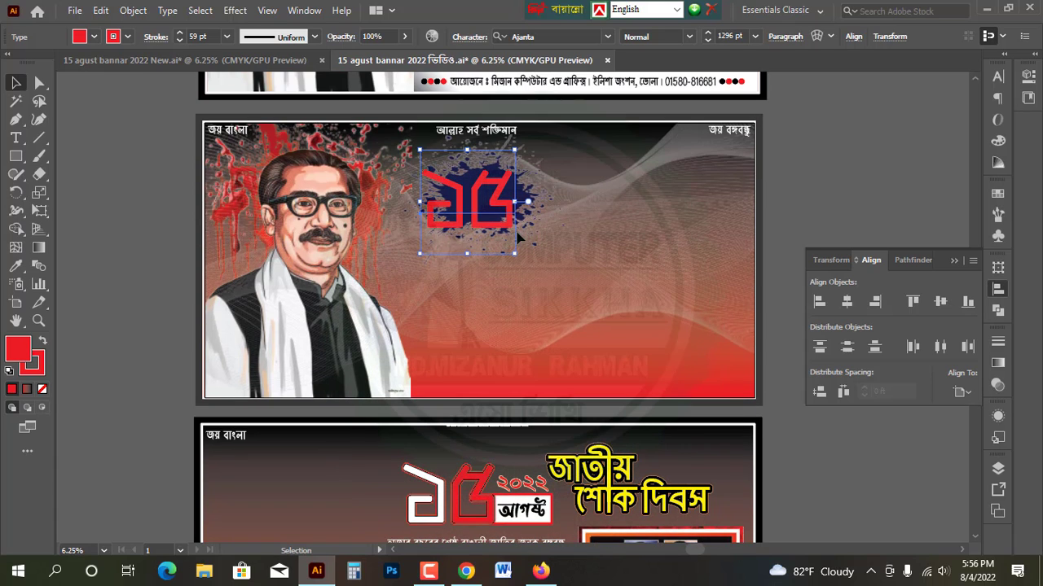
scroll(505, 285, "up", 3)
left_click(635, 251)
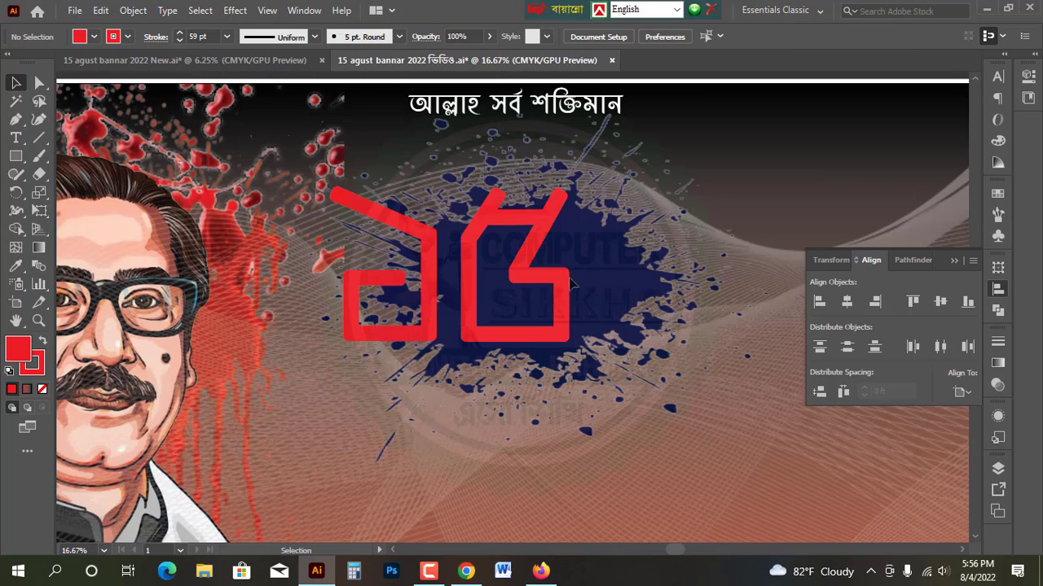
left_click(524, 277)
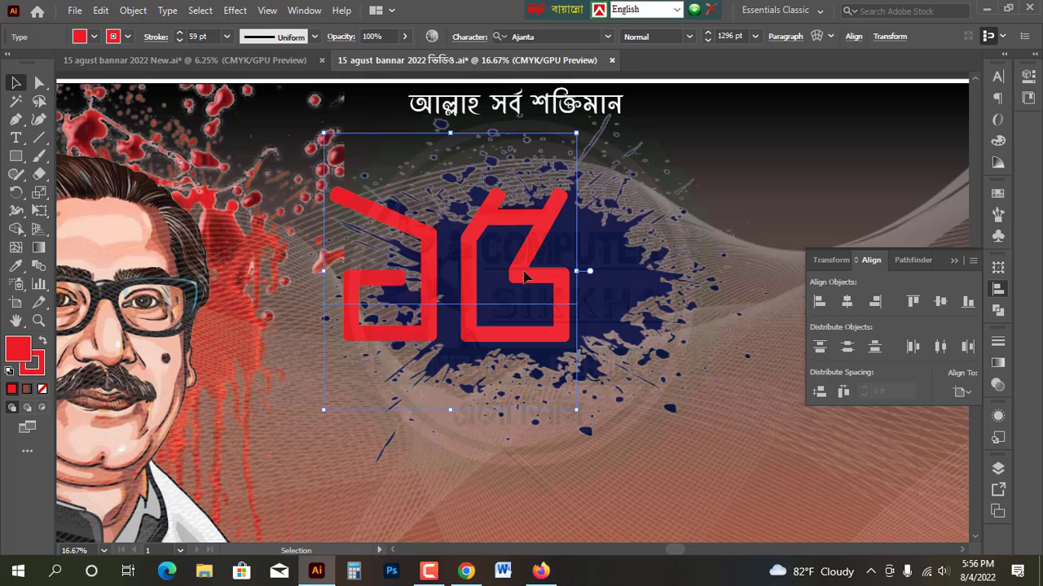
key("ctrl+c")
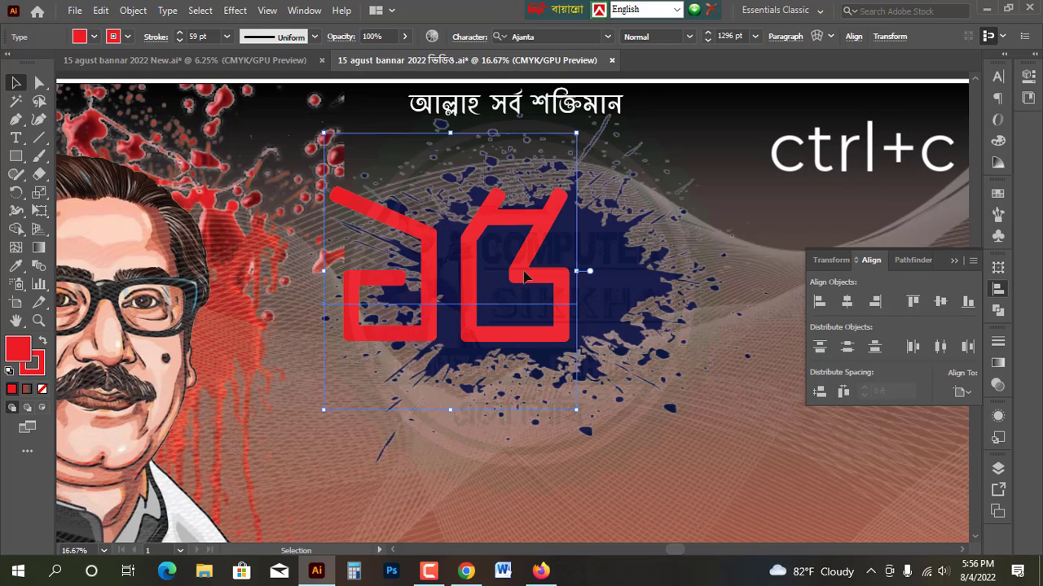
key("a")
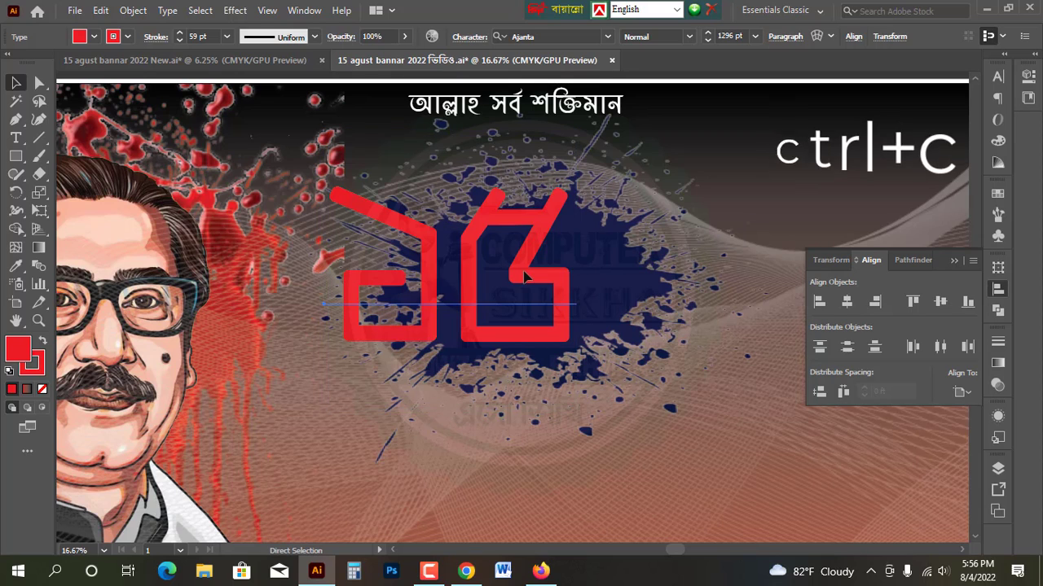
key("v")
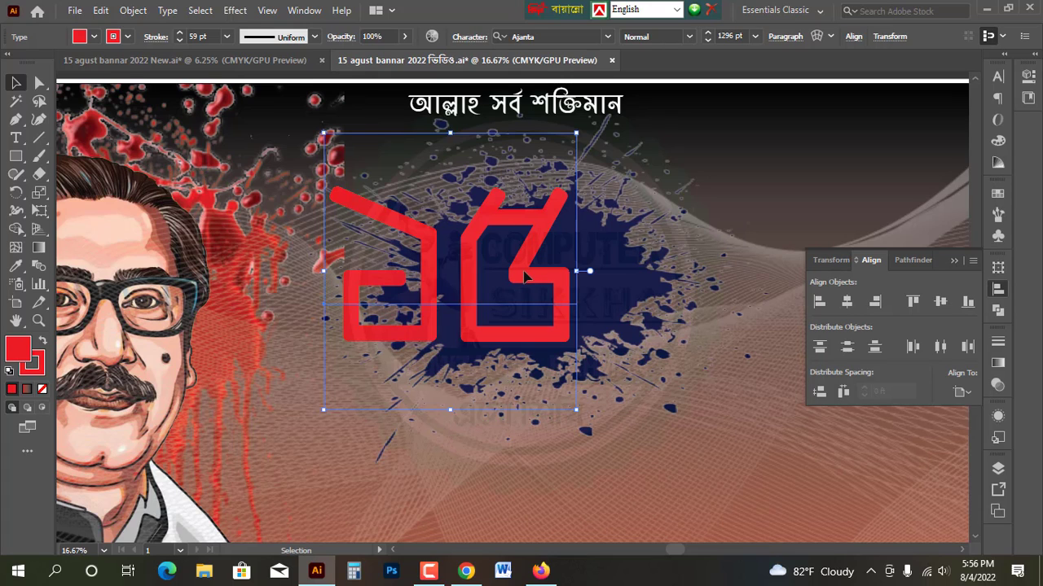
Try shifting one ১৫ copy diagonally off the other, undo the move and clear the selection.
left_click_drag(523, 277, 573, 319)
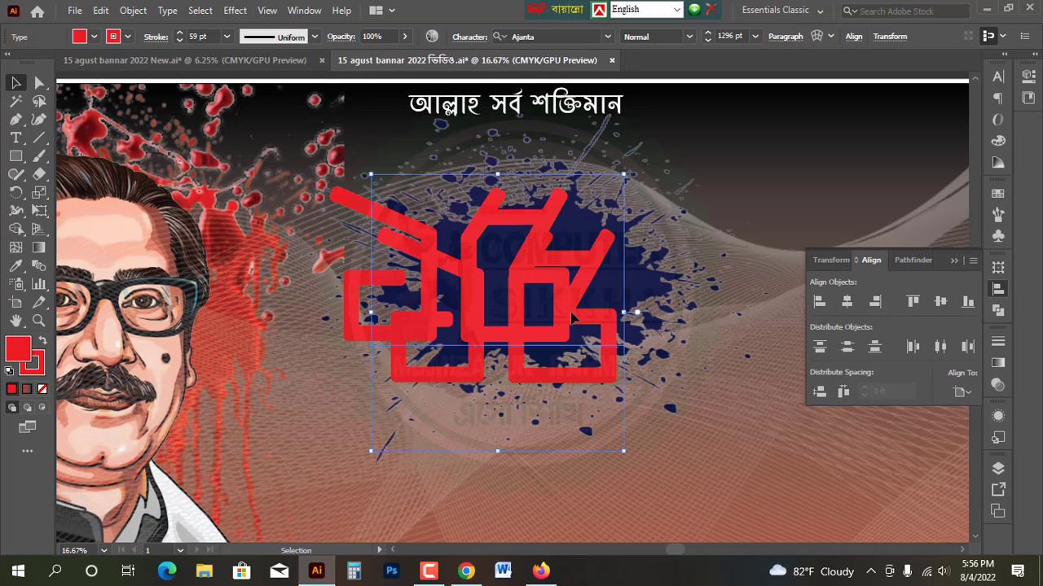
key("ctrl+z")
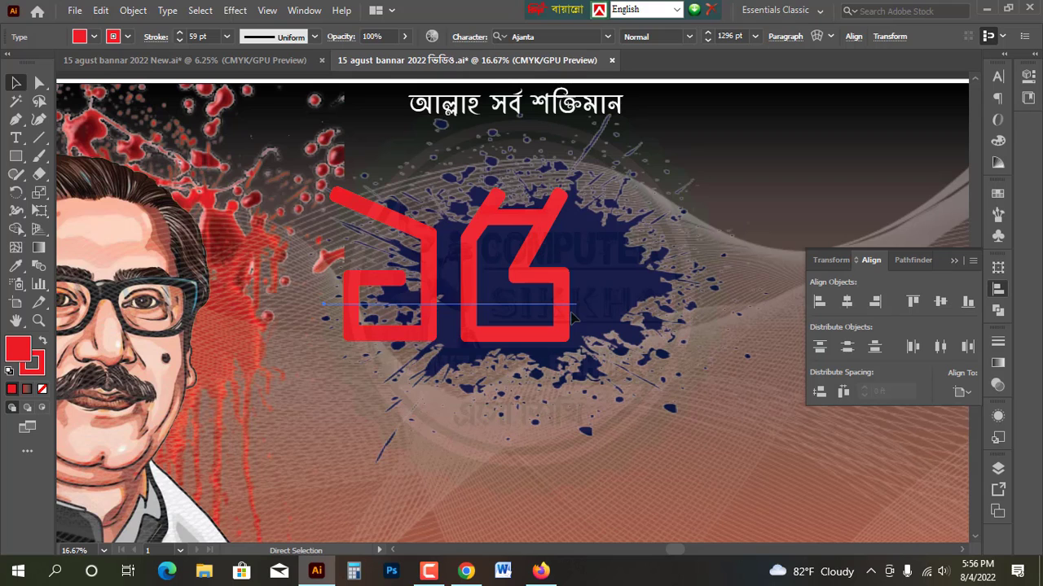
key("ctrl+shift+a")
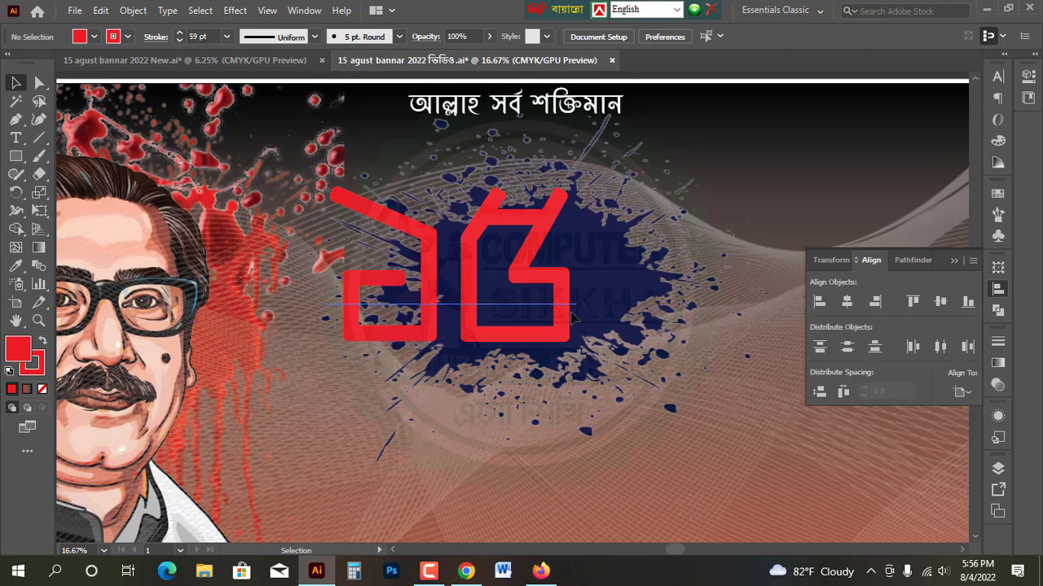
Give the rear ১৫ copy a black stroke and increase its stroke weight to 88 pt as an outline behind the red numerals.
left_click(485, 300)
scroll(503, 316, "down", 1)
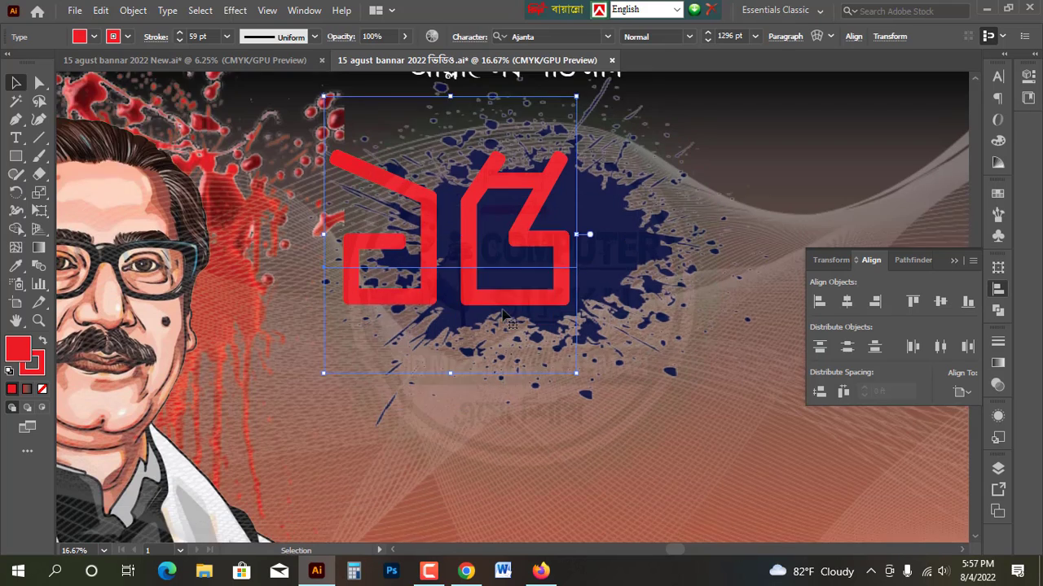
scroll(505, 313, "down", 15)
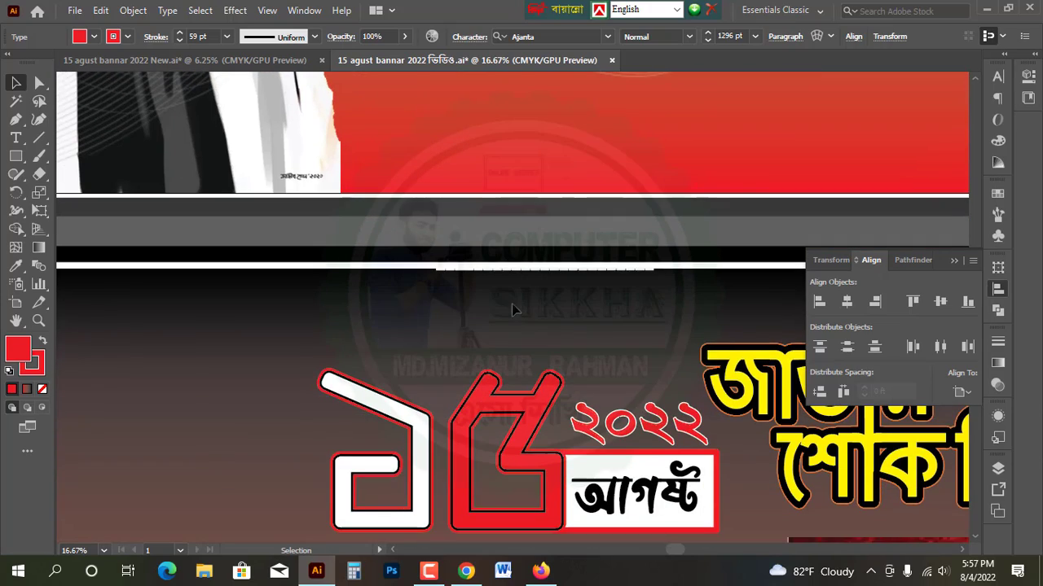
scroll(483, 417, "up", 7)
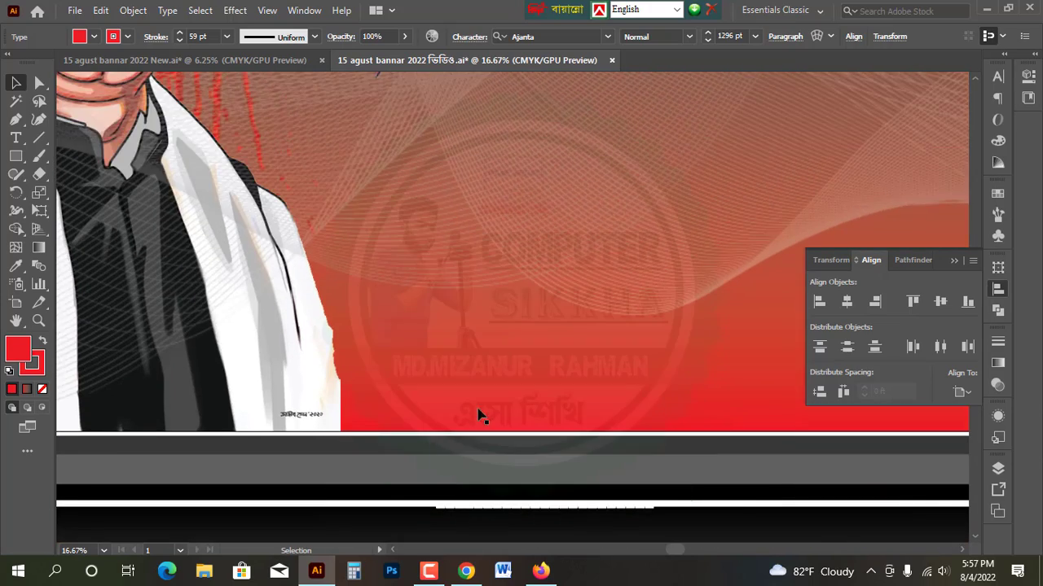
scroll(453, 325, "down", 6)
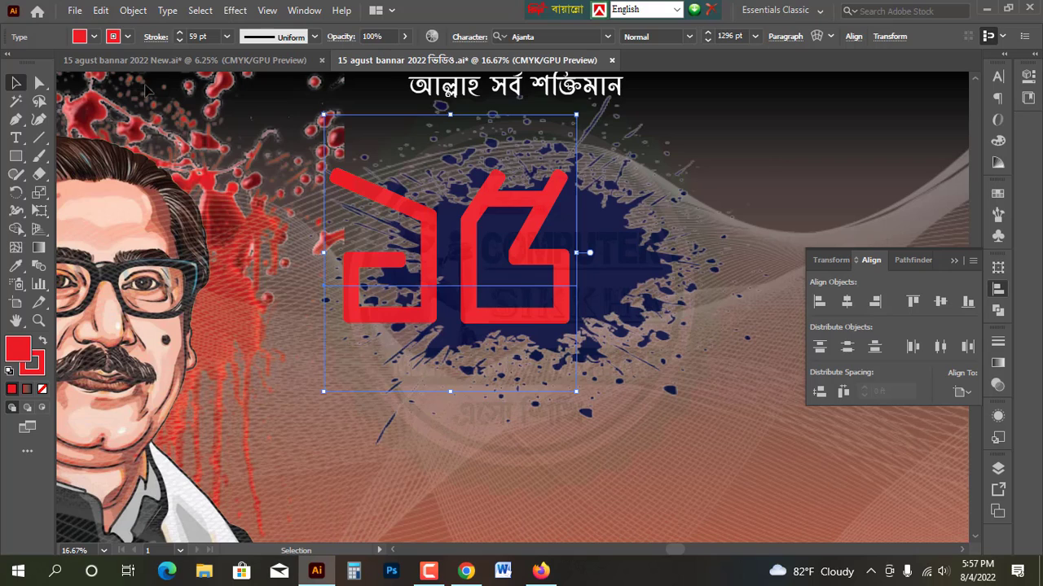
left_click(108, 38)
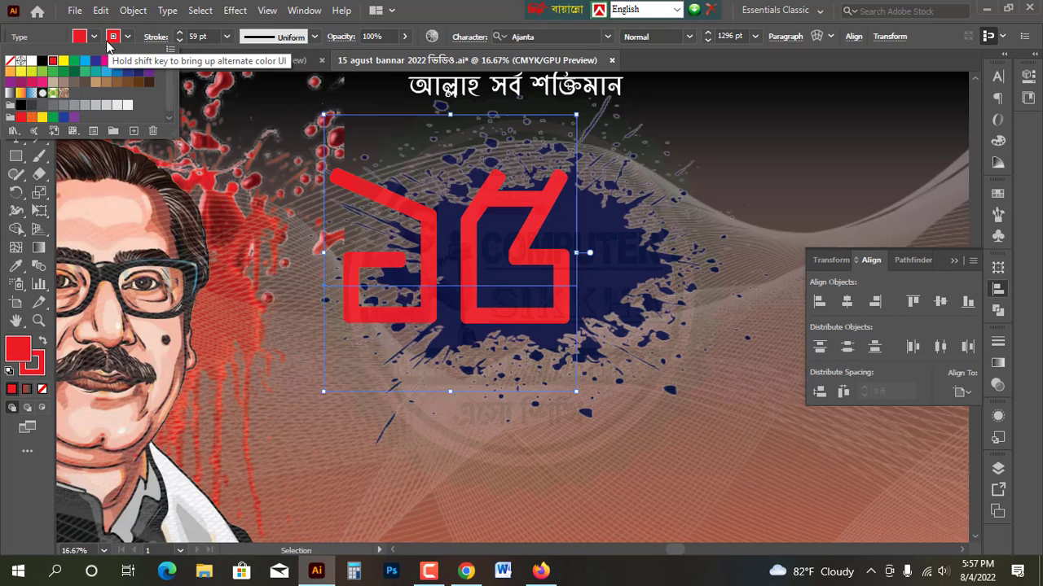
left_click(42, 60)
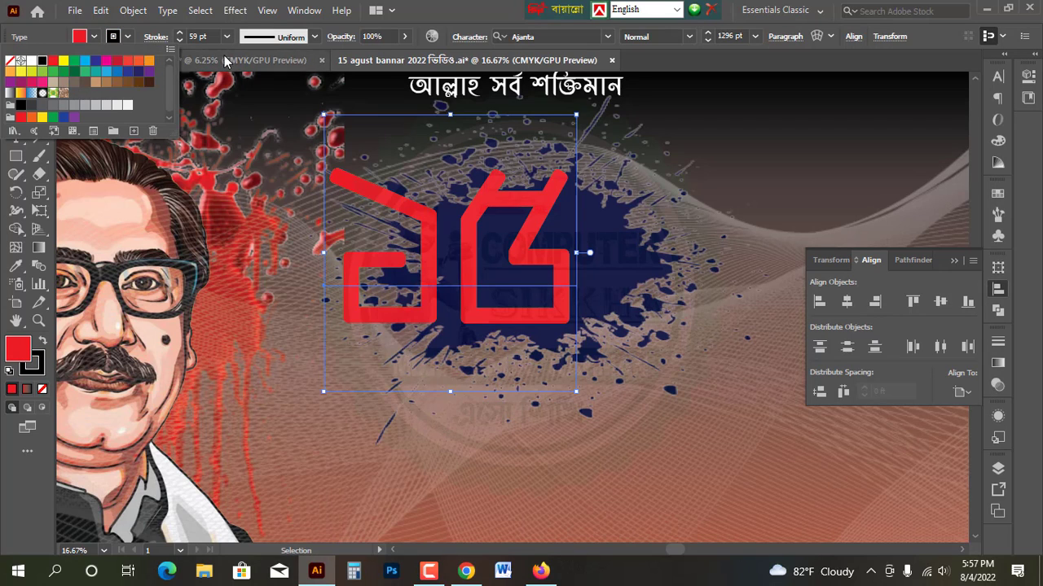
left_click(180, 33)
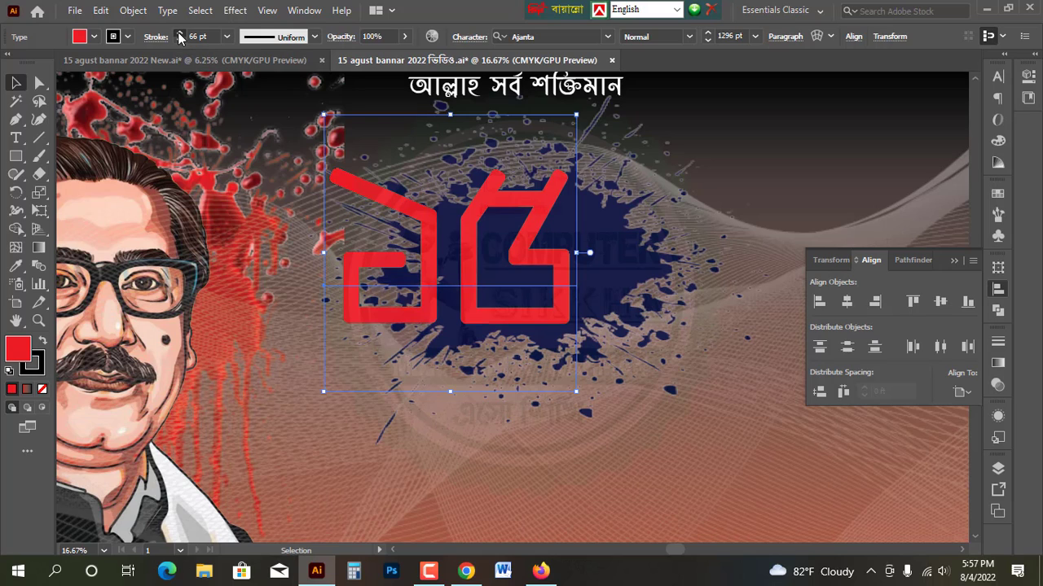
left_click(179, 34)
left_click(179, 34)
left_click(179, 34)
left_click(179, 34)
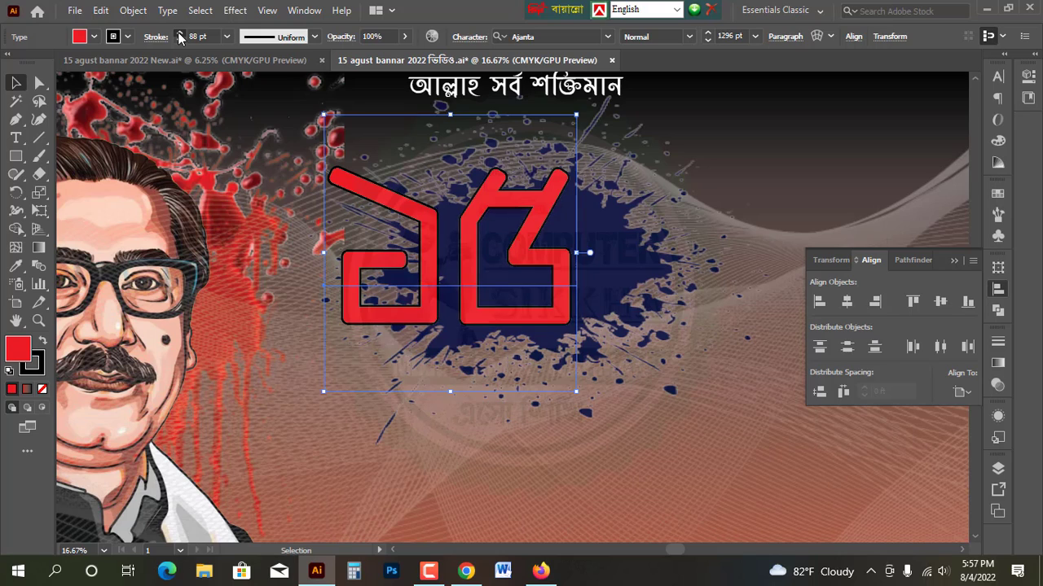
Set the stroke weight of the black ১৫ outline to 100 pt and clear the selection.
left_click(179, 37)
left_click(180, 37)
left_click(180, 38)
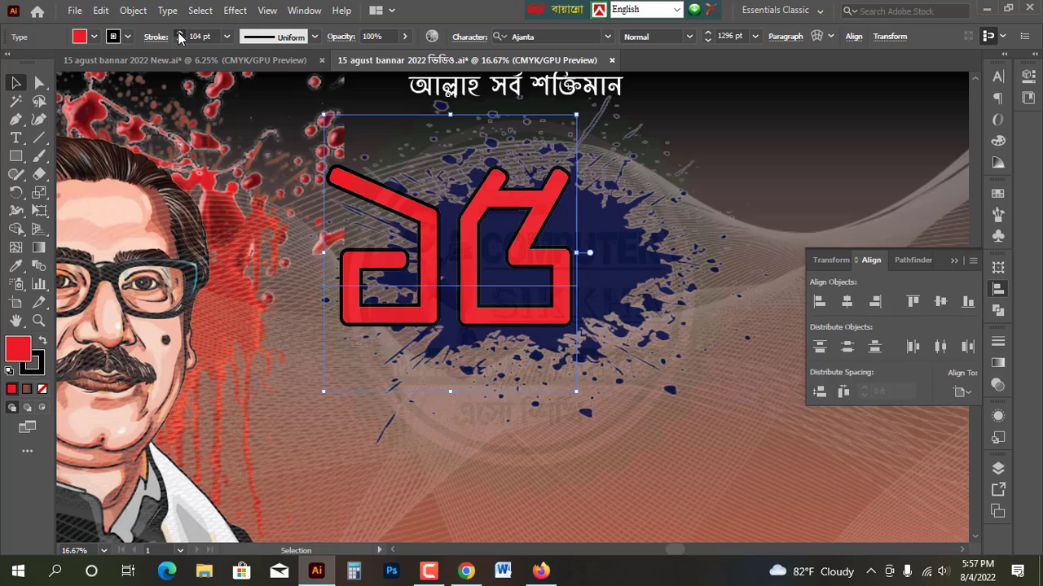
left_click(179, 37)
left_click(179, 38)
left_click(179, 38)
left_click(180, 40)
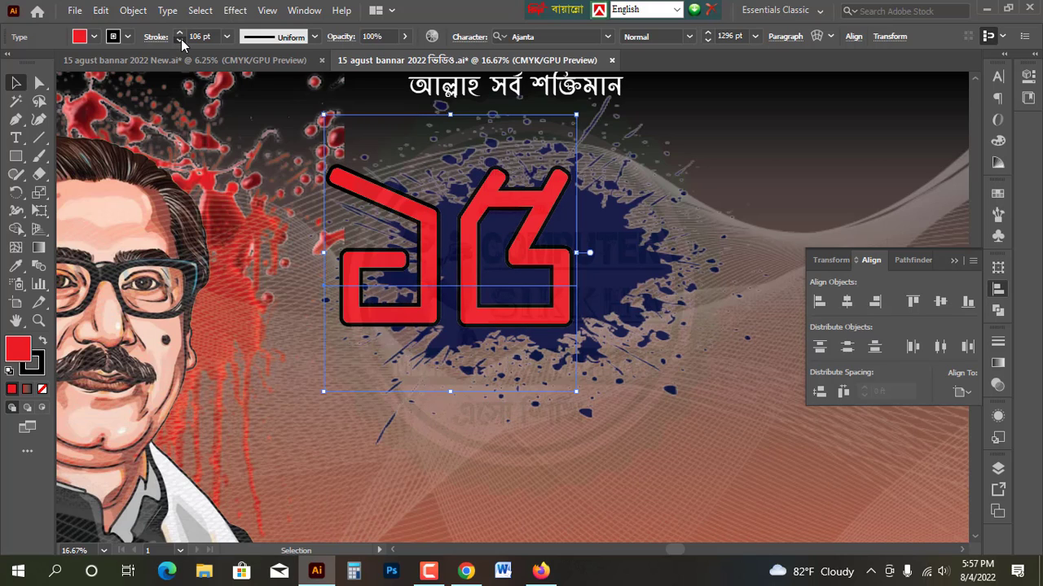
left_click(180, 40)
left_click(180, 40)
left_click(180, 40)
left_click(180, 40)
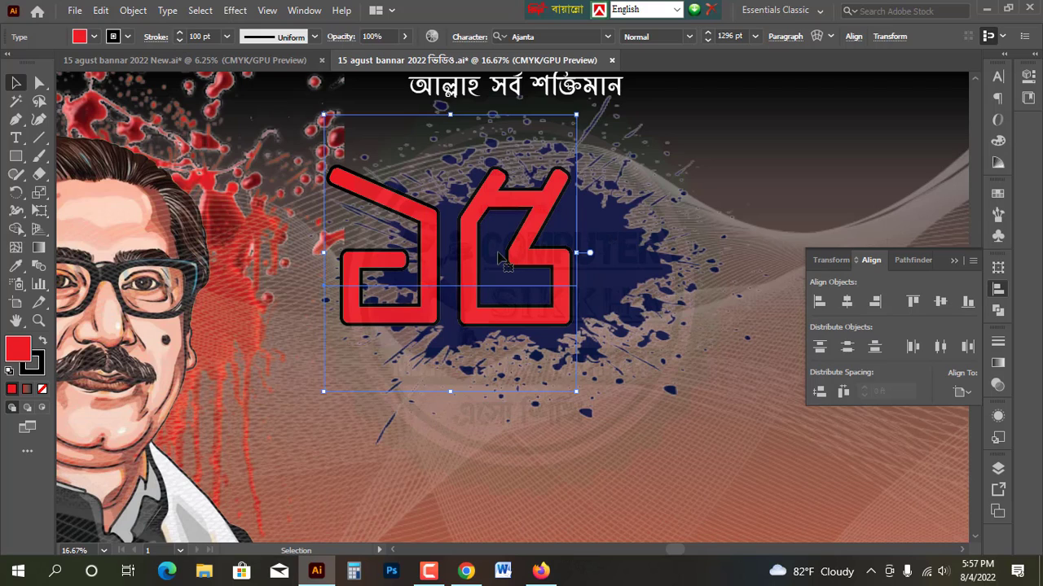
key("a")
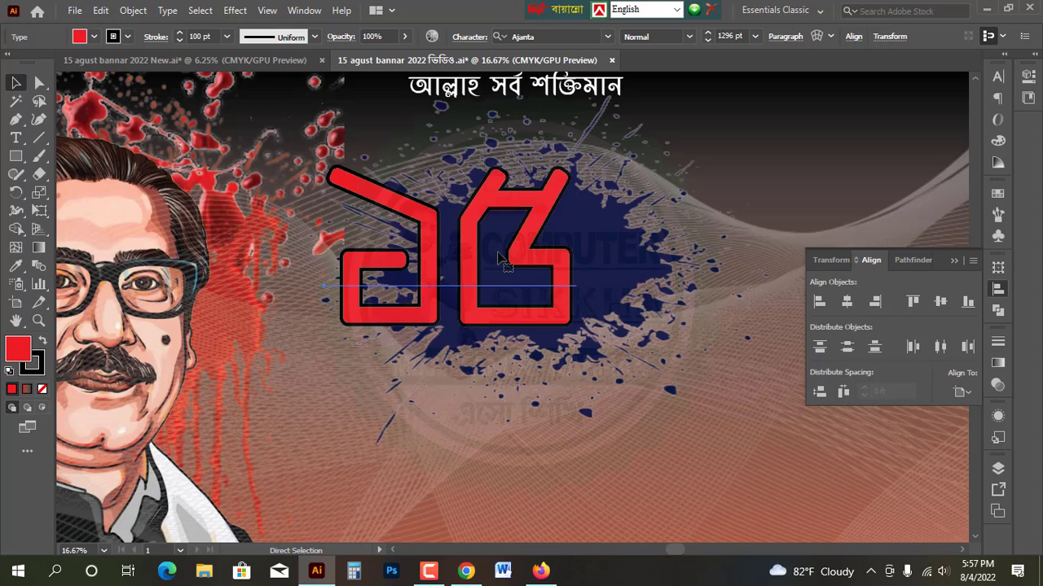
key("ctrl+shift+a")
key("v")
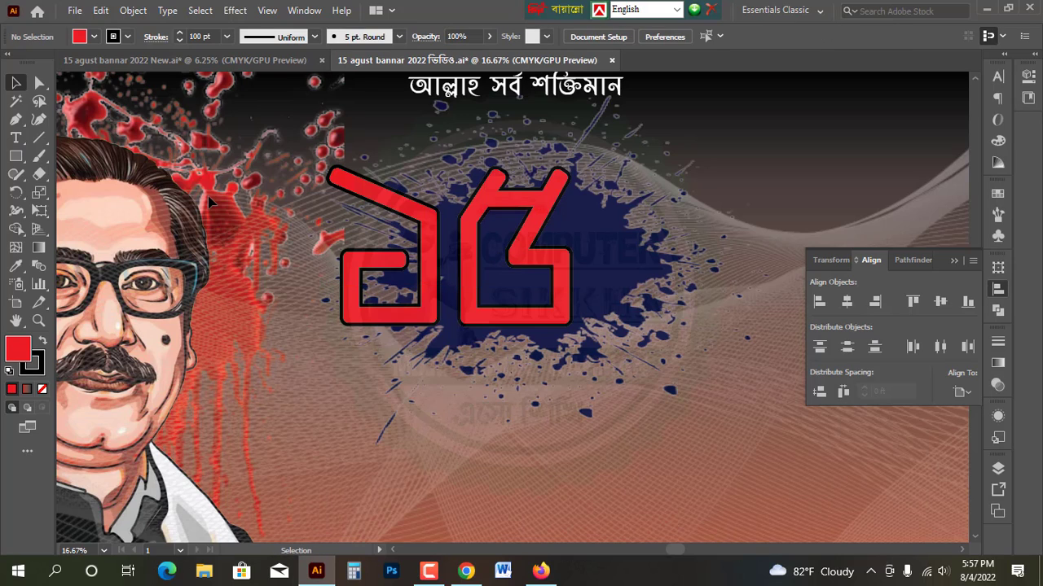
Give the rearmost ১৫ copy a white stroke and increase its stroke weight to 120 pt.
left_click(420, 236)
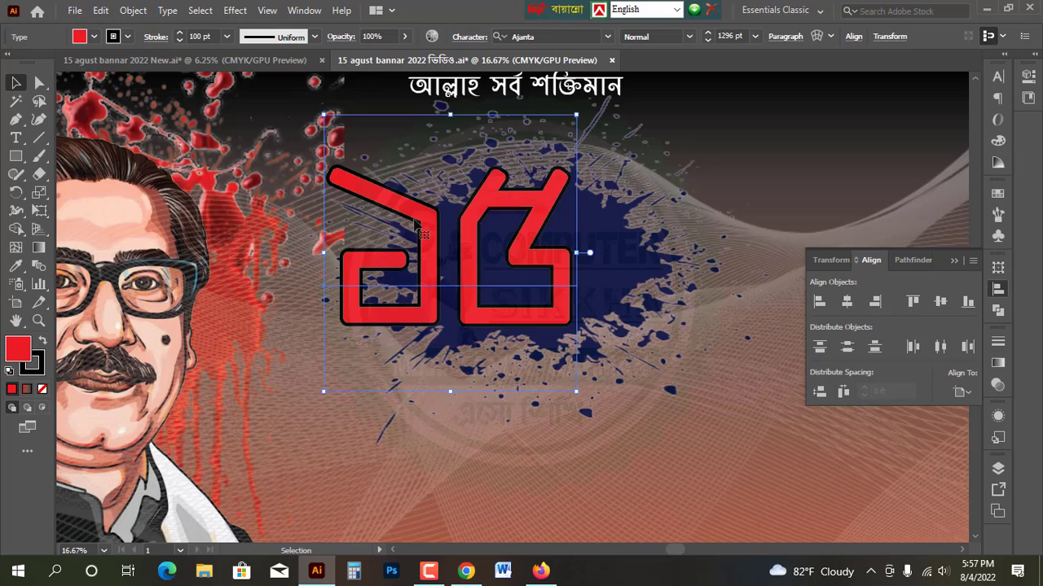
left_click(112, 40)
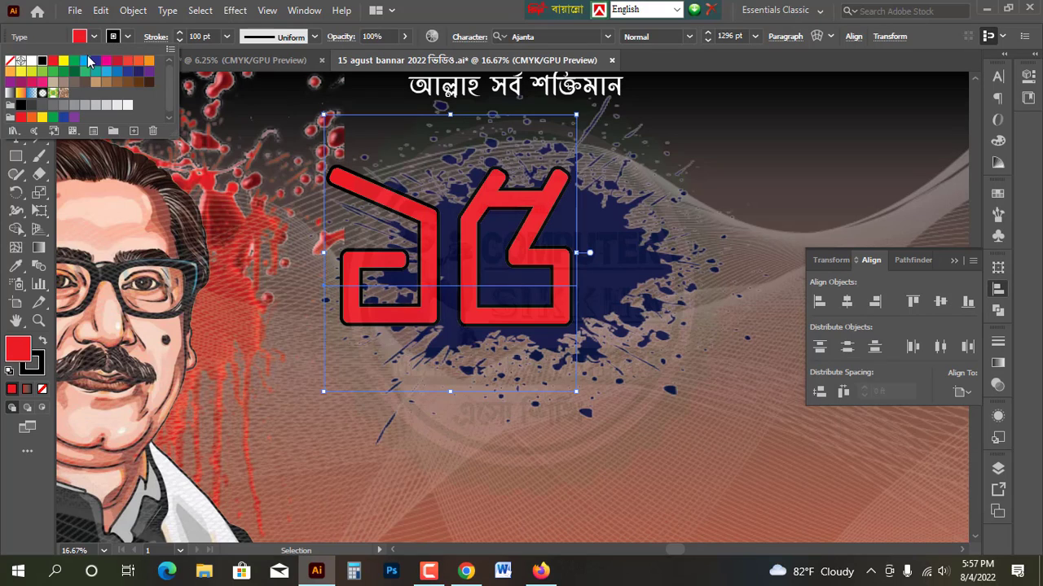
left_click(31, 61)
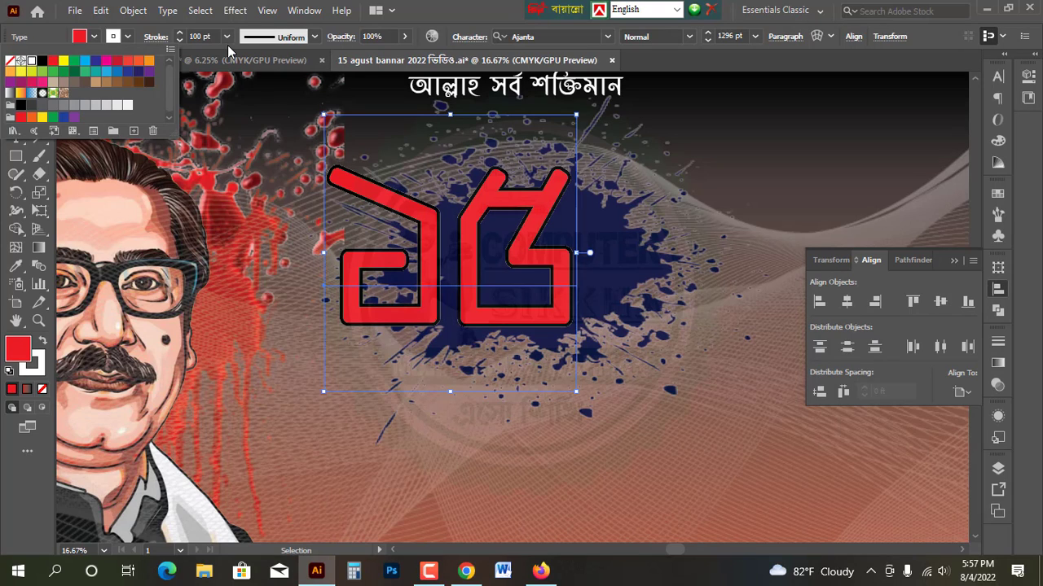
left_click(178, 35)
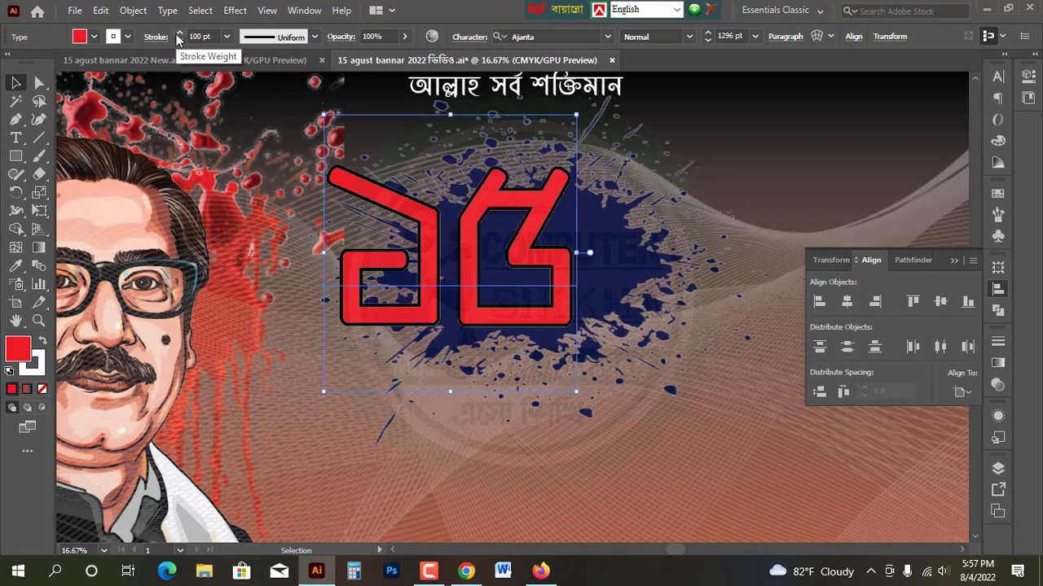
left_click(179, 35)
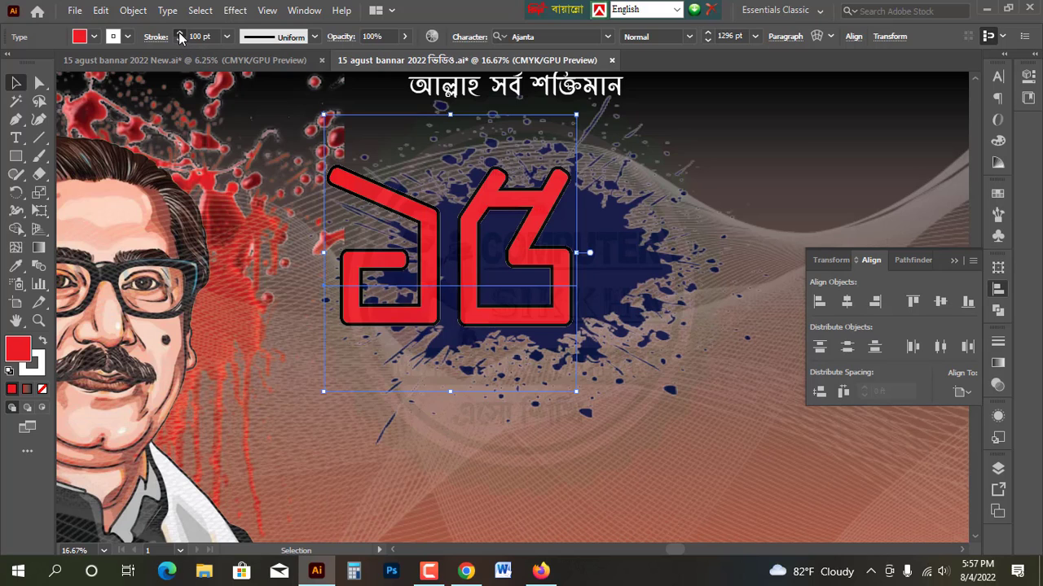
left_click(180, 35)
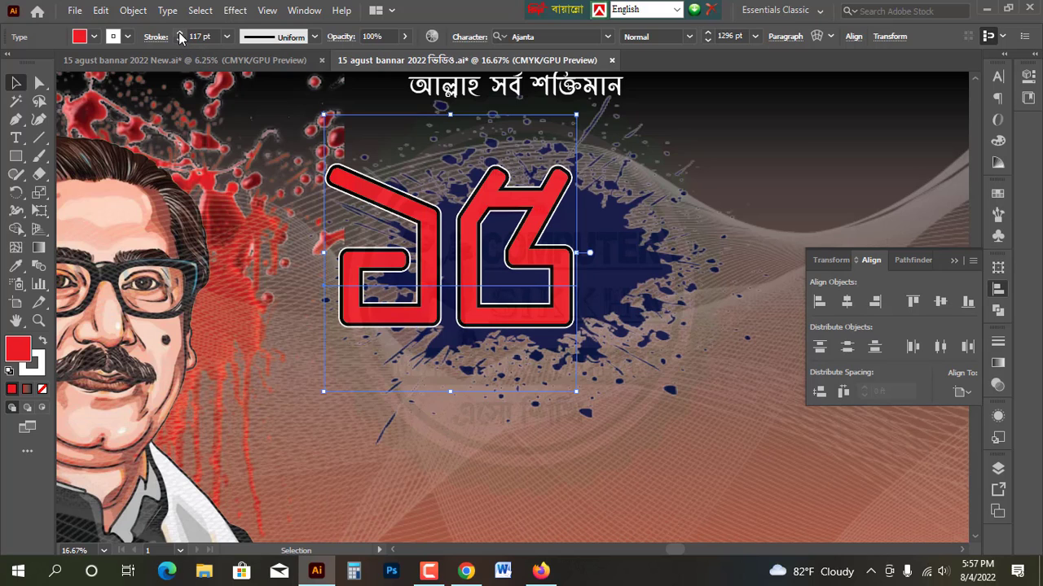
left_click(180, 35)
left_click(180, 35)
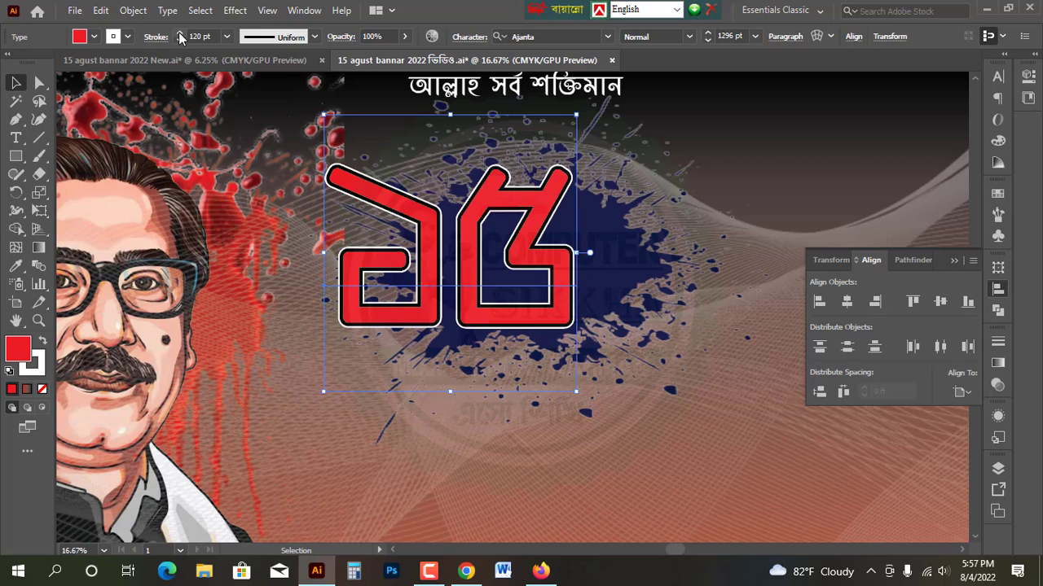
Compare with the reference banner and change the rearmost ১৫ copy's stroke color to red.
scroll(432, 334, "down", 5)
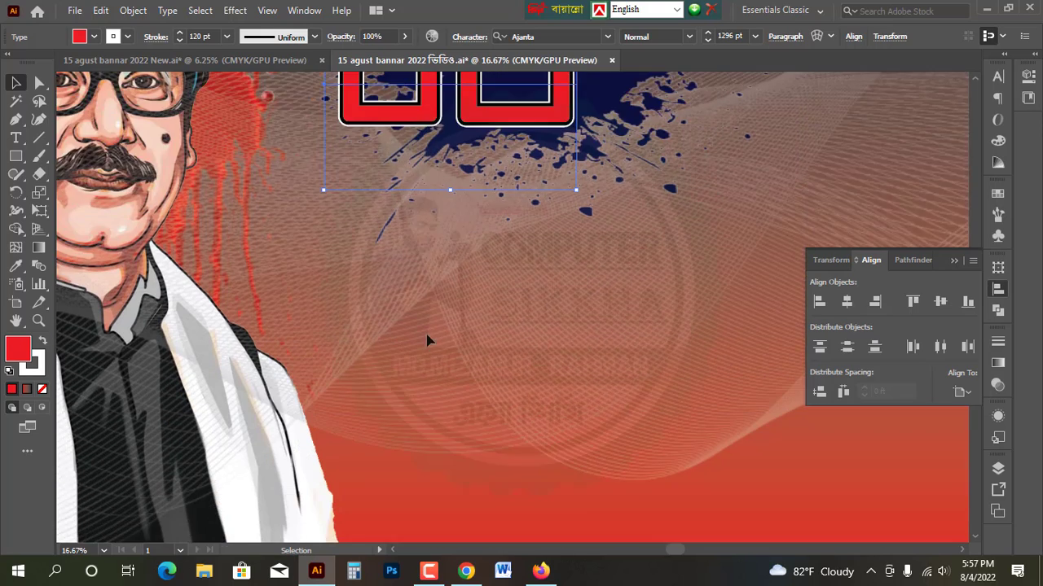
scroll(444, 324, "down", 3)
scroll(443, 321, "up", 4)
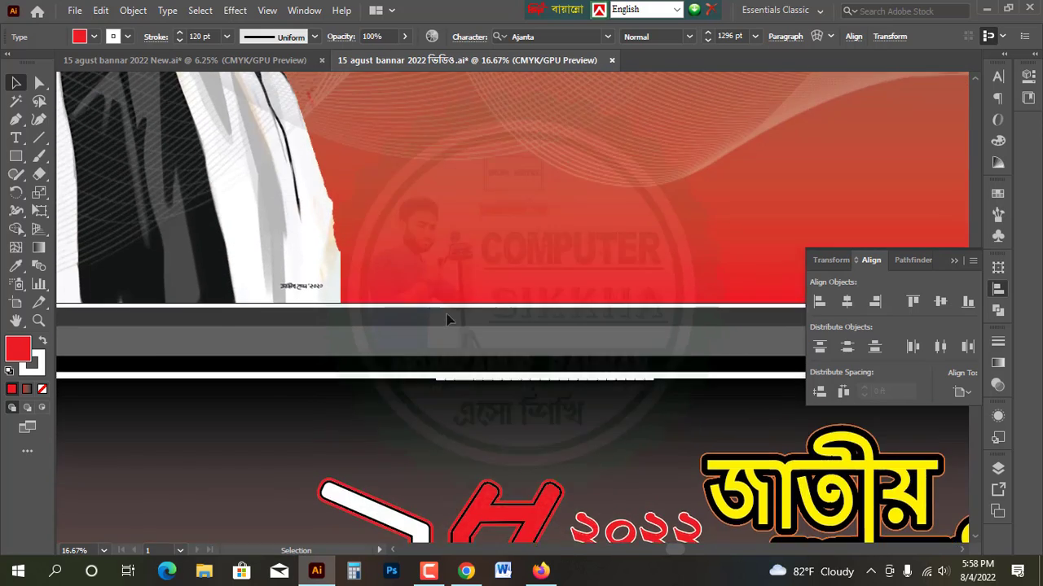
scroll(445, 317, "up", 4)
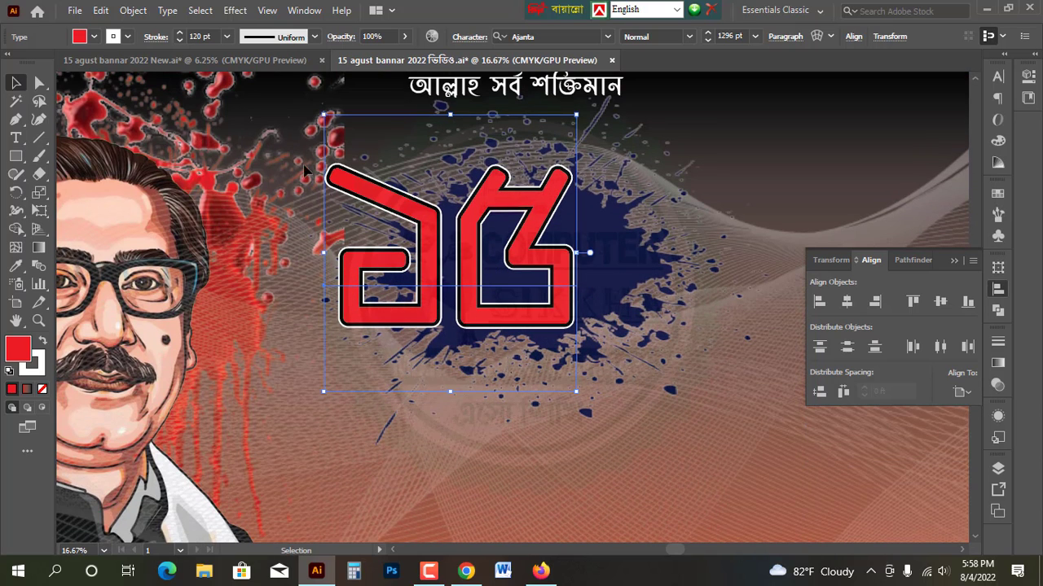
left_click(115, 40)
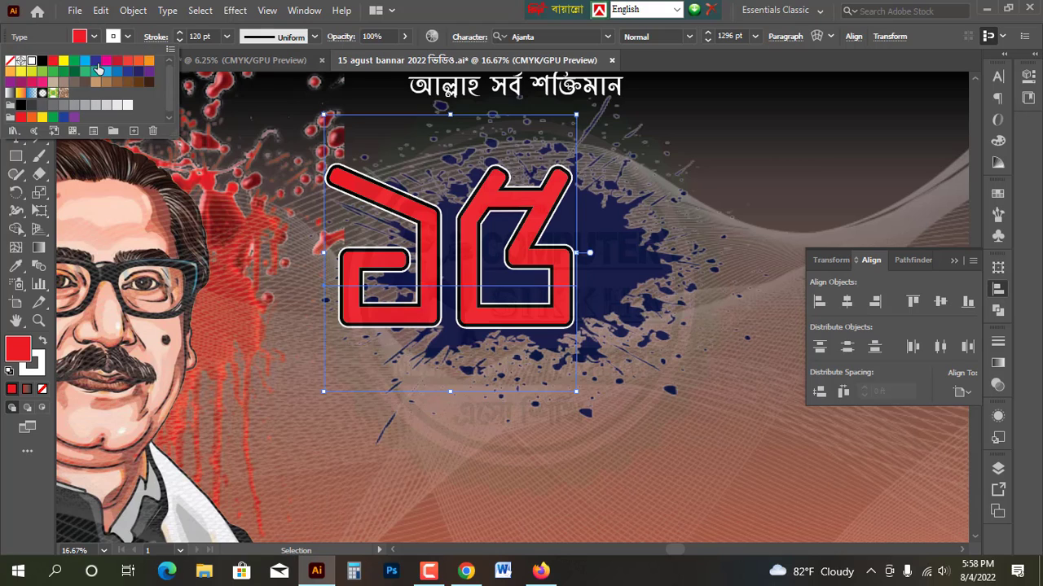
left_click(52, 60)
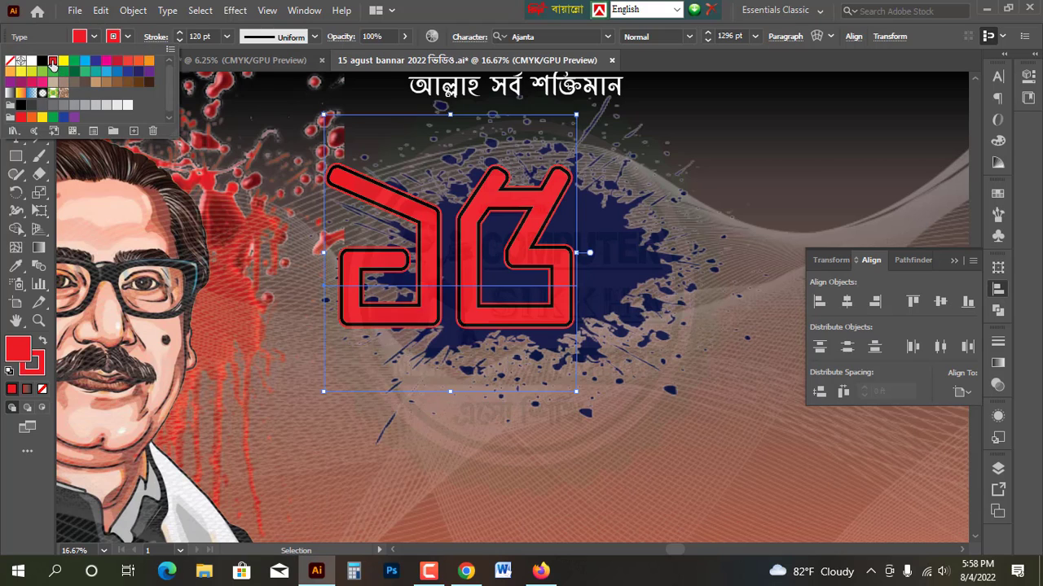
left_click(637, 225)
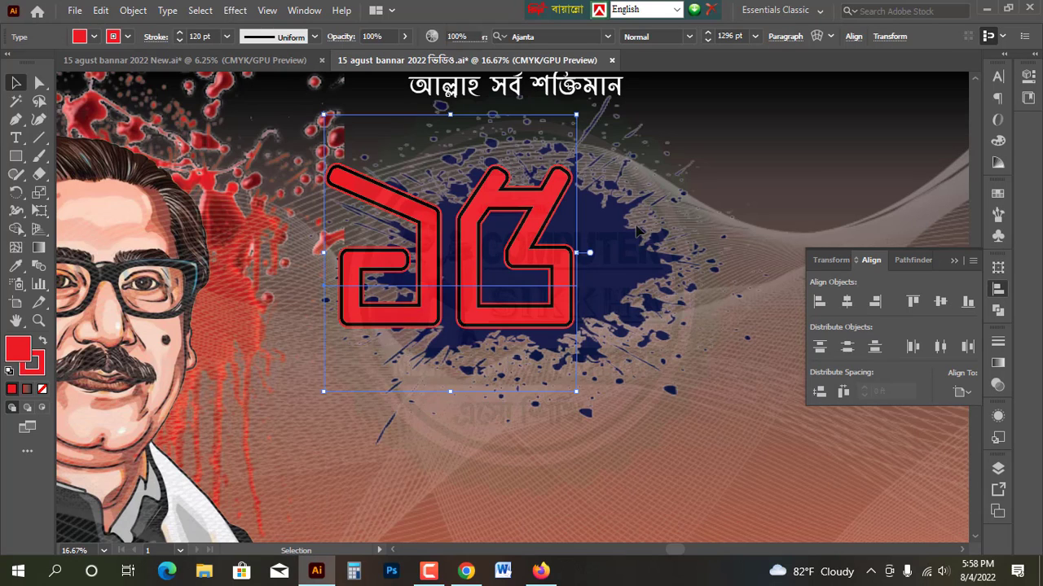
Unlock the two locked ১৫ text copies on the splash and clear the selection.
right_click(471, 247)
mouse_move(485, 249)
left_click(676, 252)
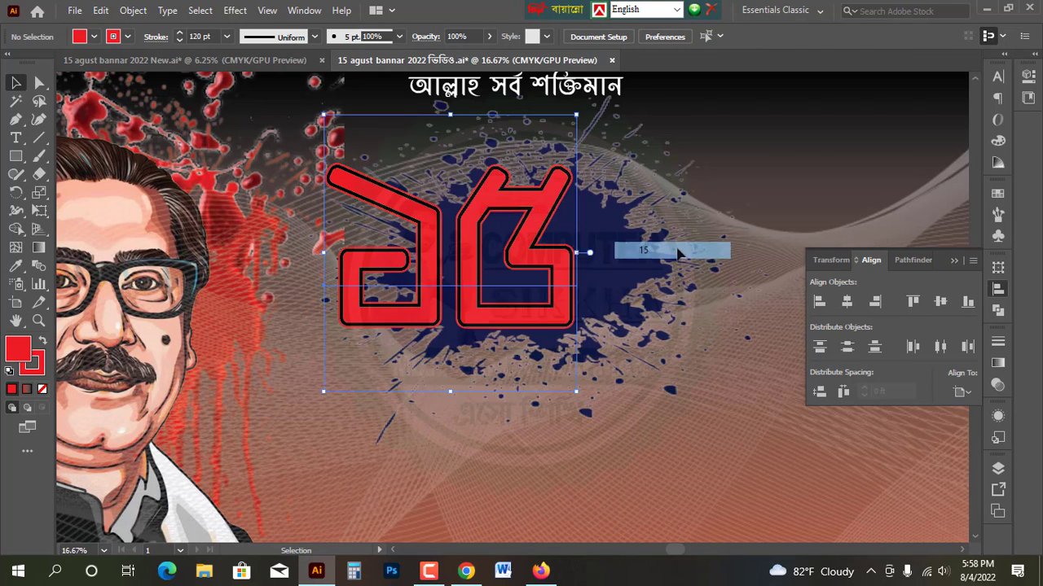
right_click(474, 244)
mouse_move(573, 210)
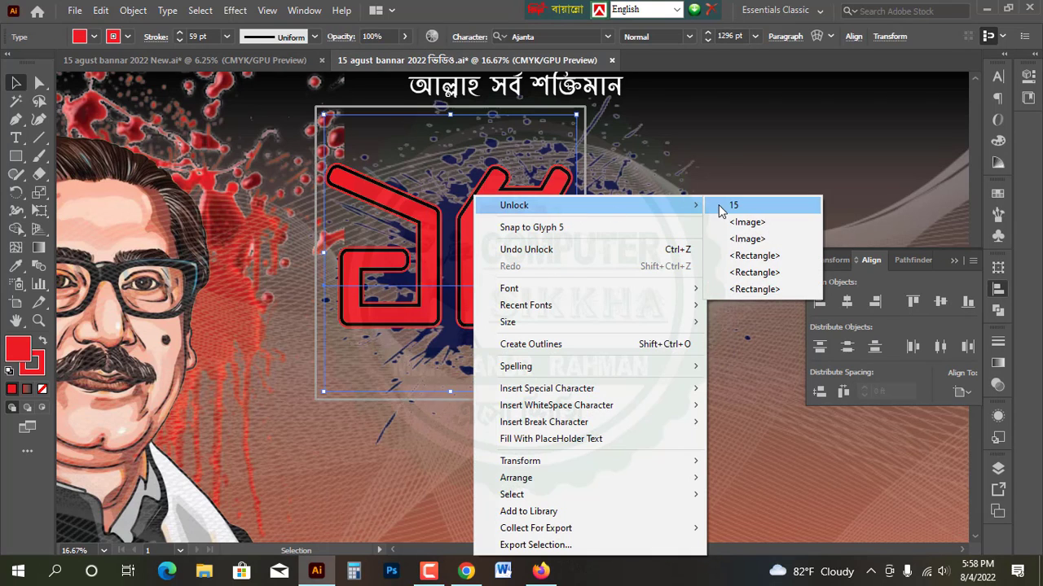
left_click(720, 206)
left_click(613, 322)
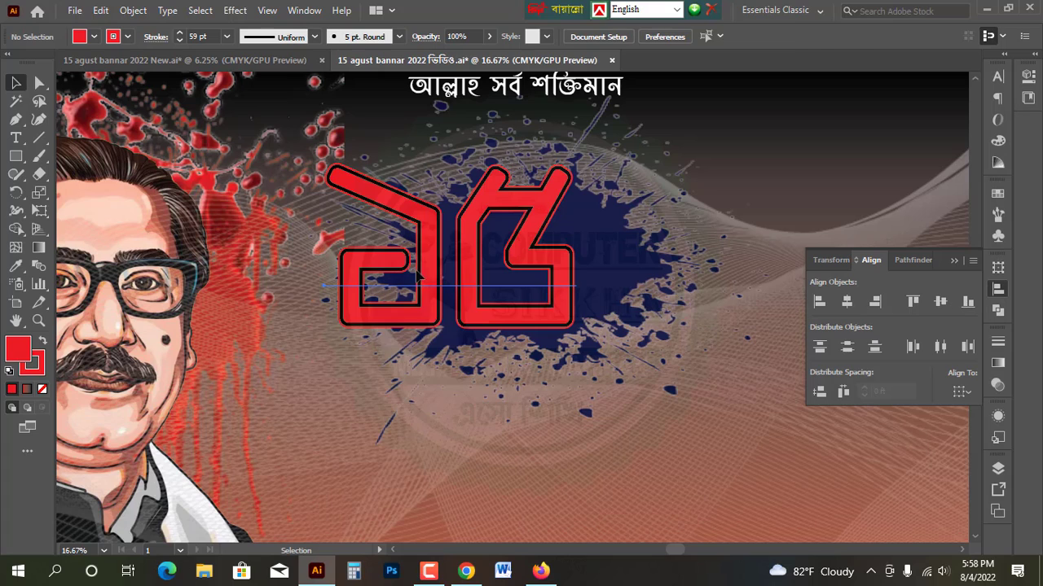
Give only the ১ character of the front ১৫ text a white fill and white stroke, and clear the selection.
left_click(416, 277)
double_click(431, 273)
left_click_drag(434, 259, 343, 260)
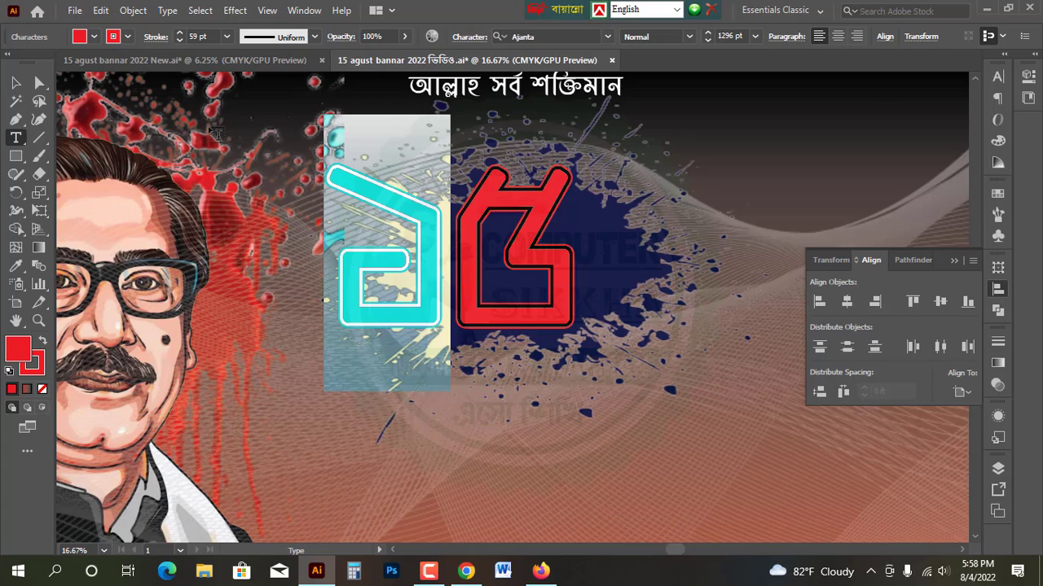
left_click(93, 36)
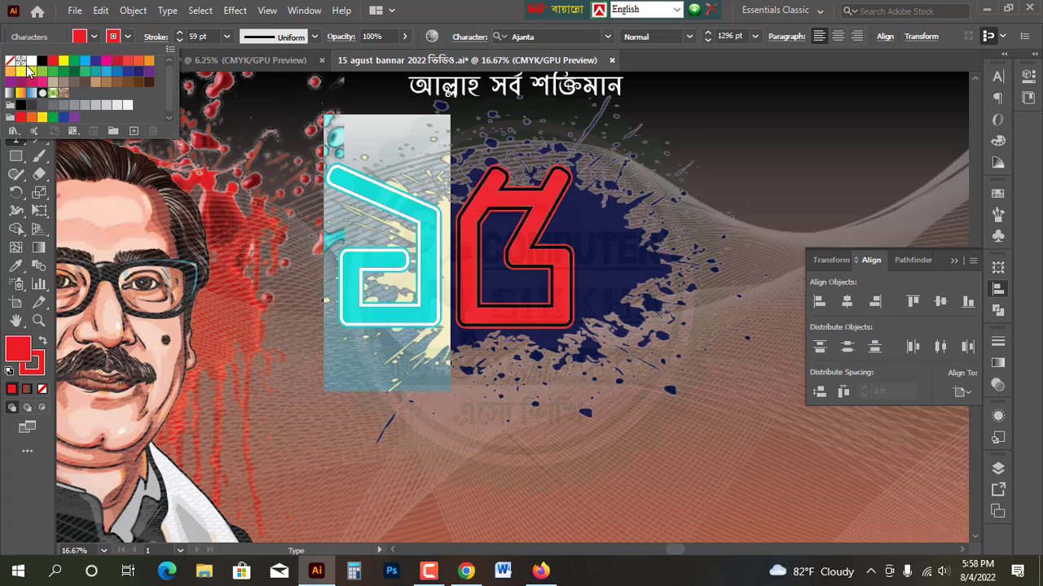
left_click(31, 62)
left_click(108, 41)
left_click(108, 41)
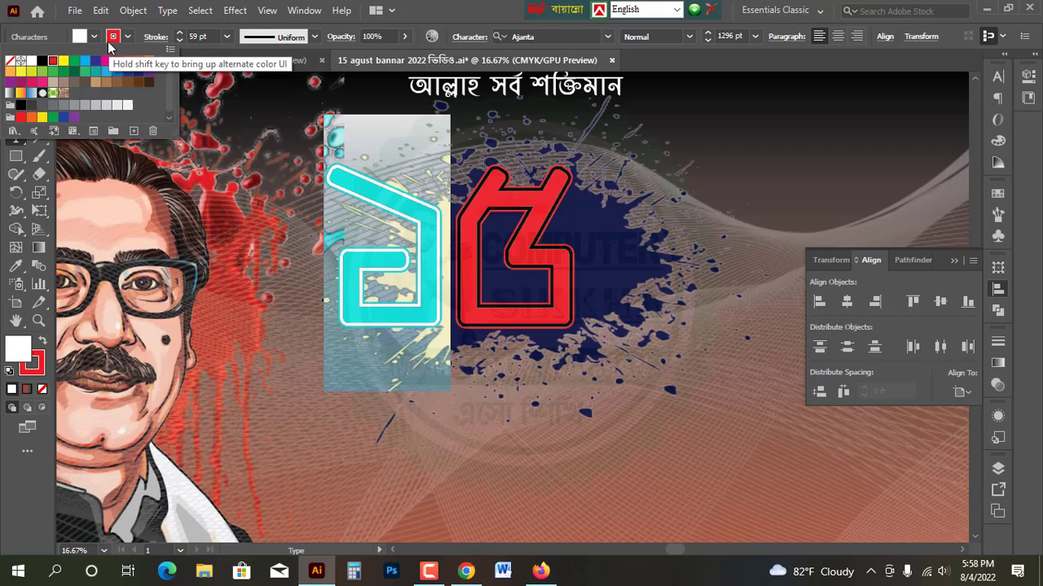
left_click(31, 61)
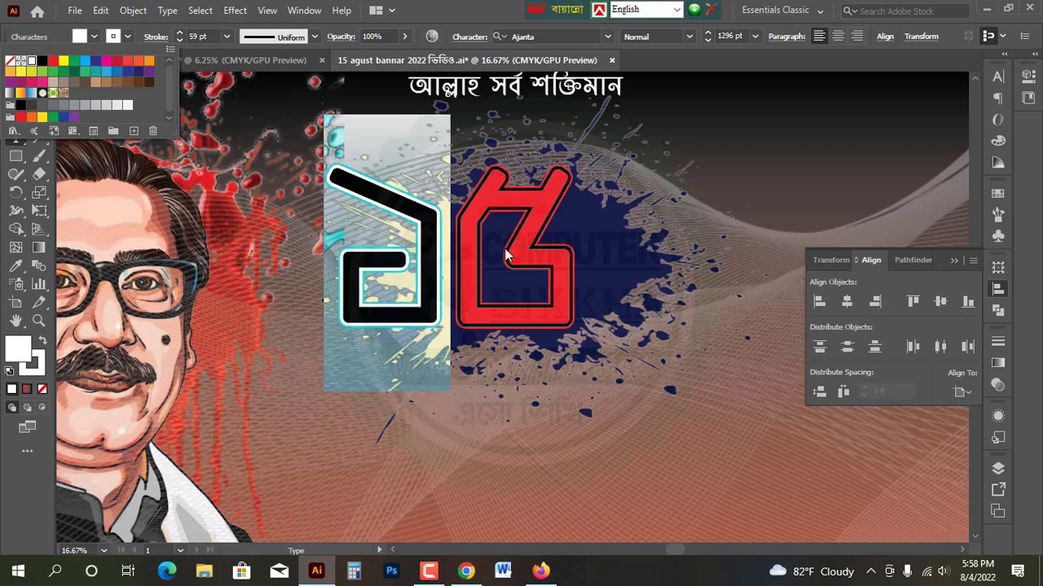
left_click(481, 246)
left_click(465, 233)
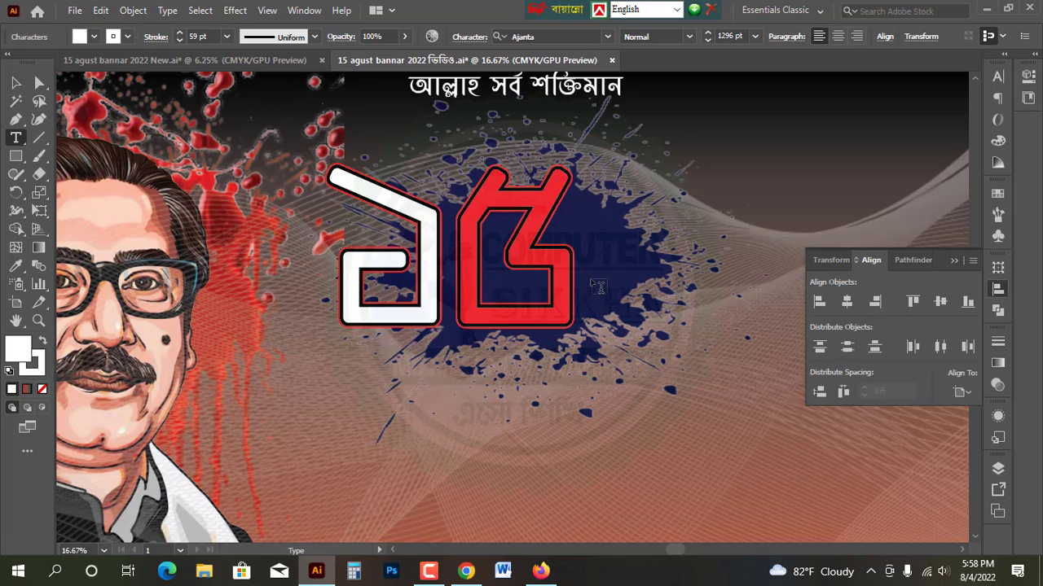
left_click(14, 82)
scroll(616, 283, "down", 3)
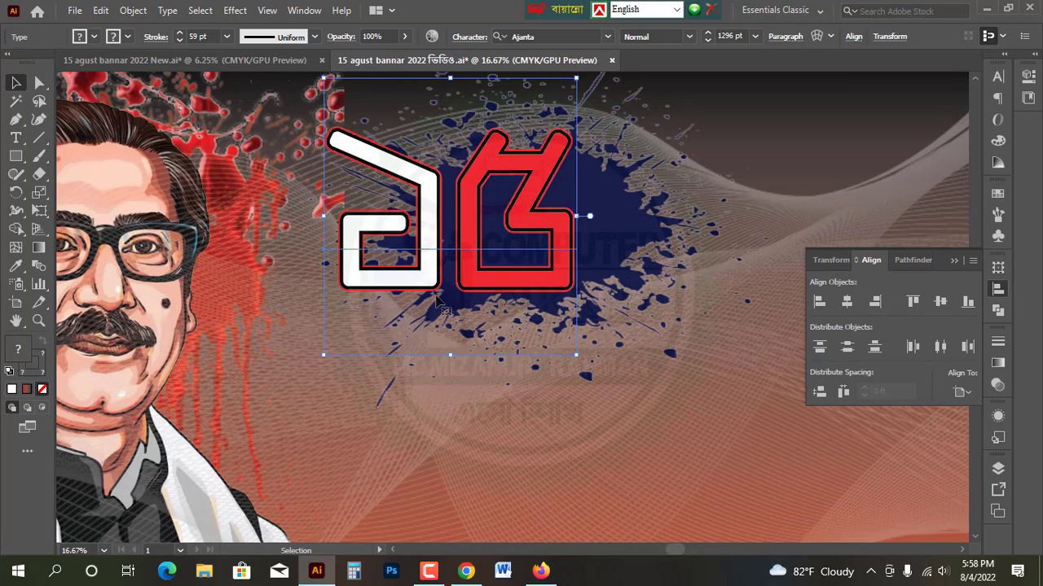
scroll(616, 284, "up", 1)
left_click_drag(554, 255, 487, 259)
key("ctrl+shift+a")
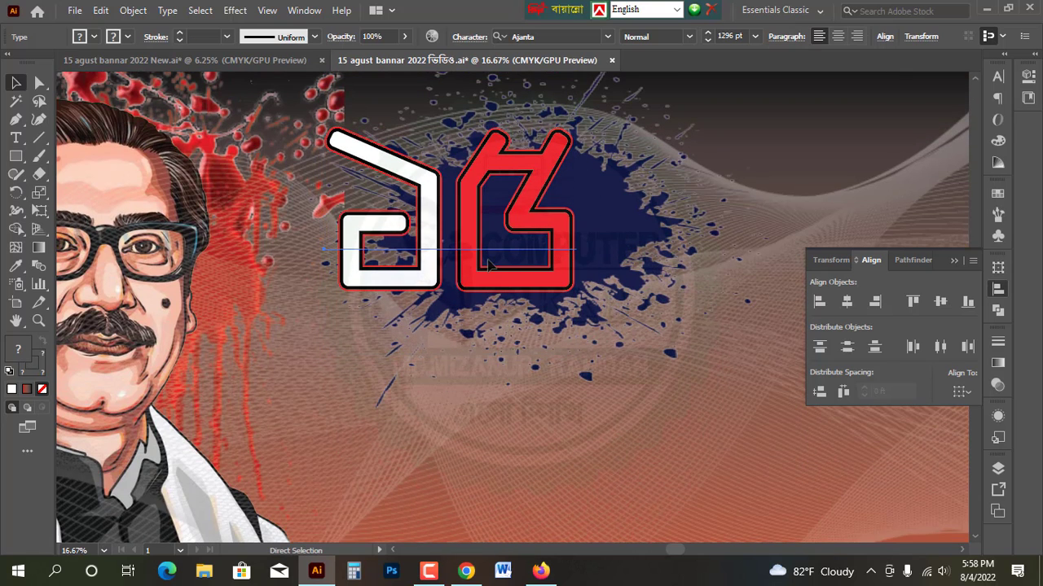
Draw a white rectangle over the lower right part of the ৫, extending across the splash as in the reference banner.
scroll(513, 310, "down", 10)
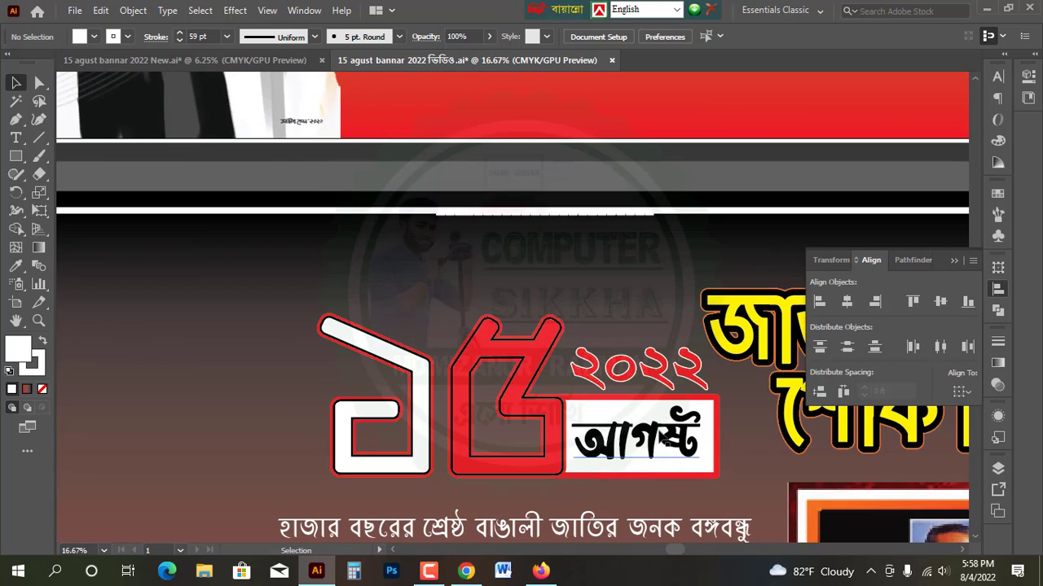
scroll(667, 440, "up", 10)
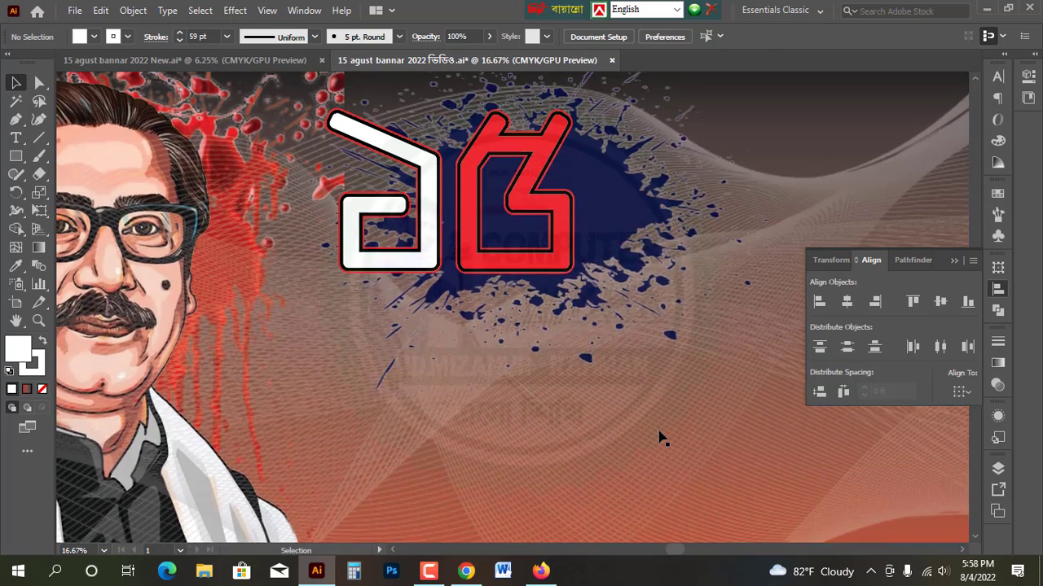
scroll(660, 439, "up", 3)
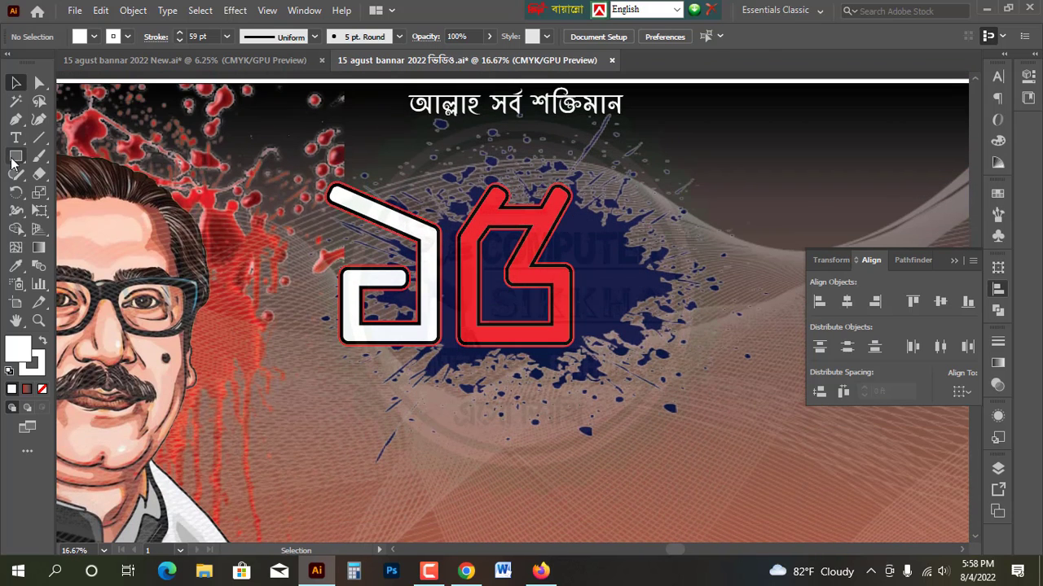
left_click(15, 157)
left_click_drag(557, 262, 743, 345)
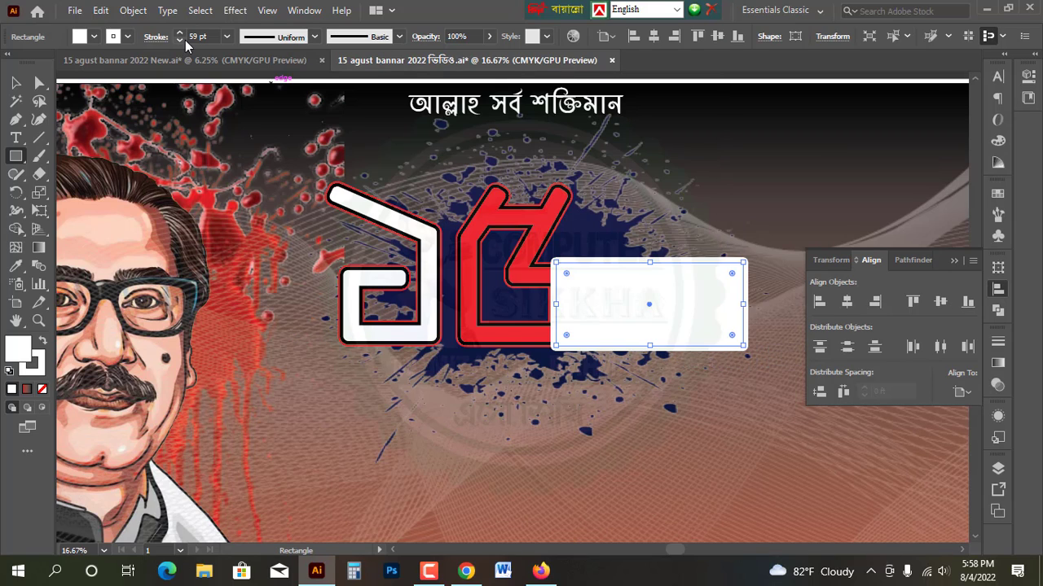
Reduce the white rectangle's stroke weight to 42 pt and change its stroke color to red.
left_click(94, 37)
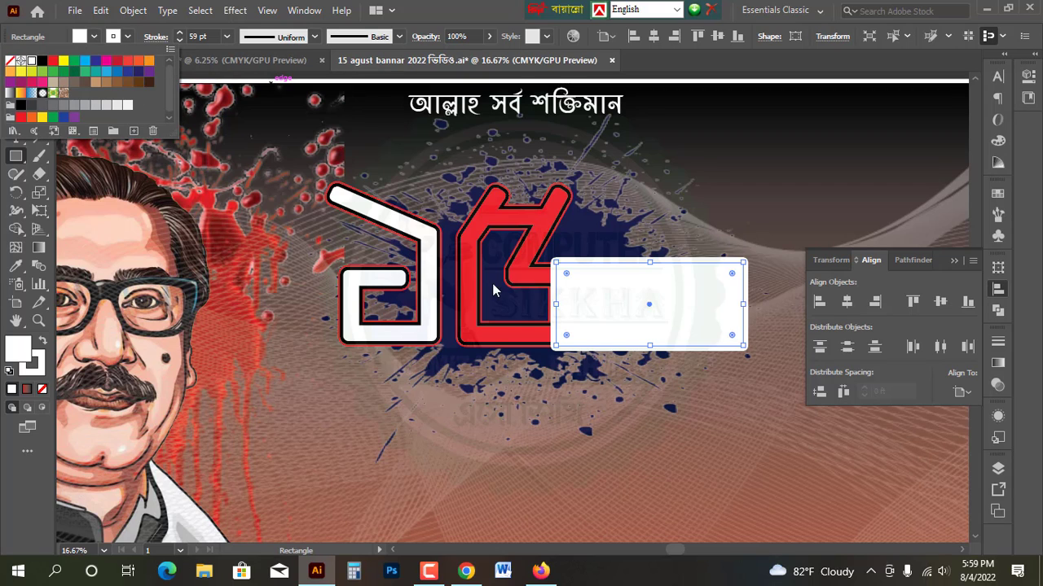
left_click(179, 41)
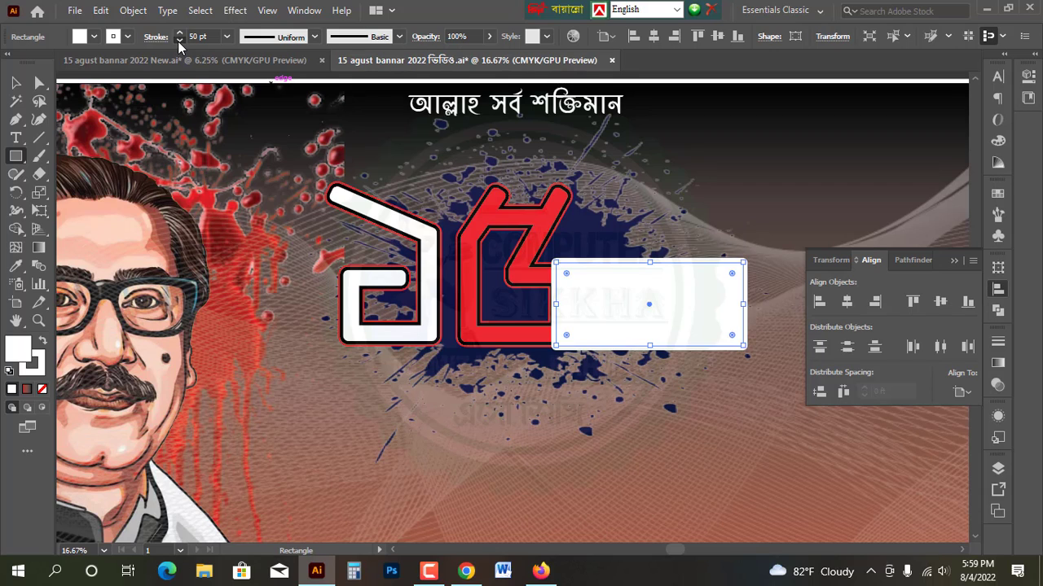
left_click(113, 38)
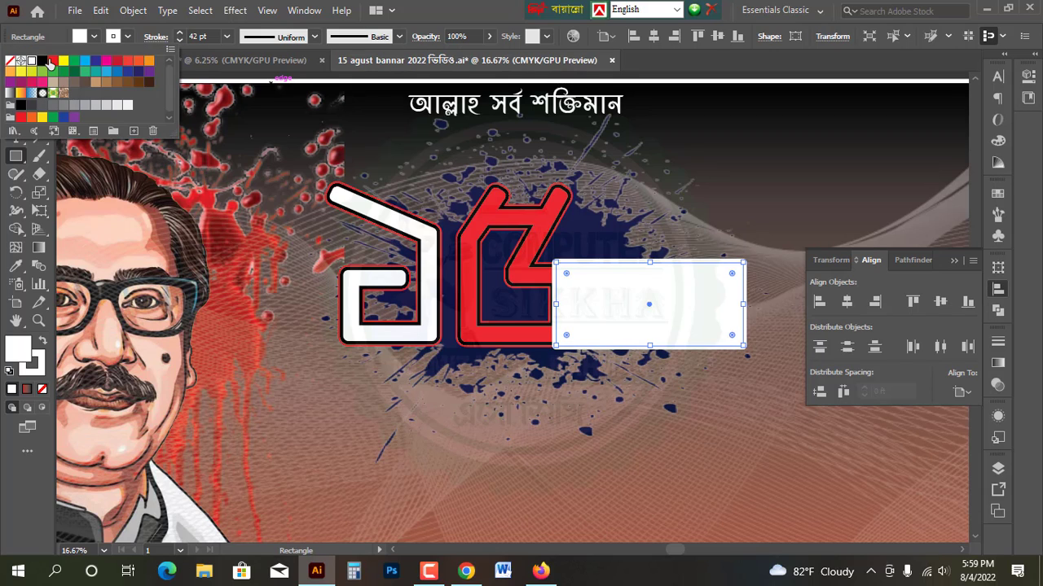
left_click(52, 61)
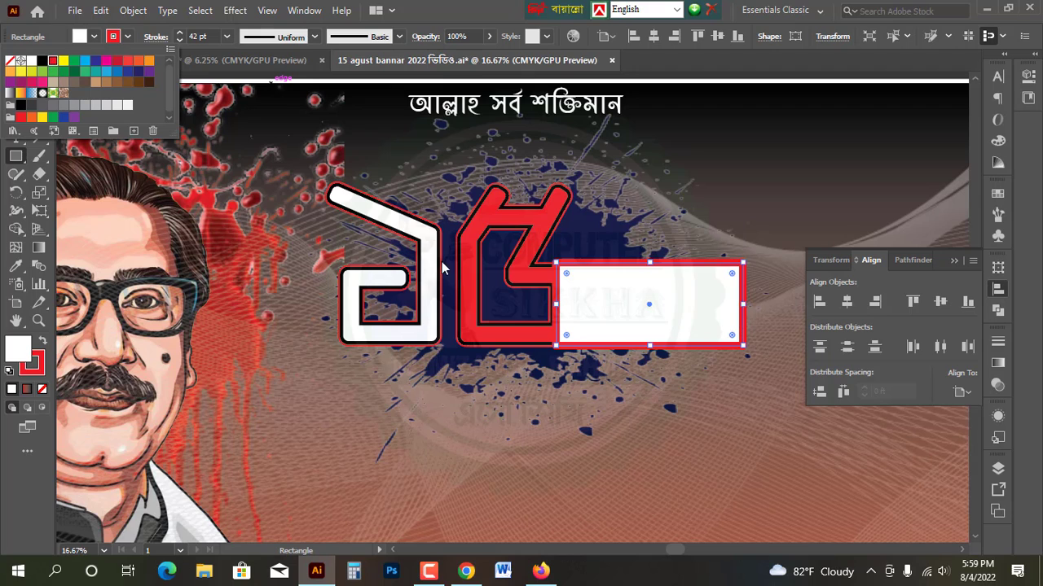
left_click(691, 216)
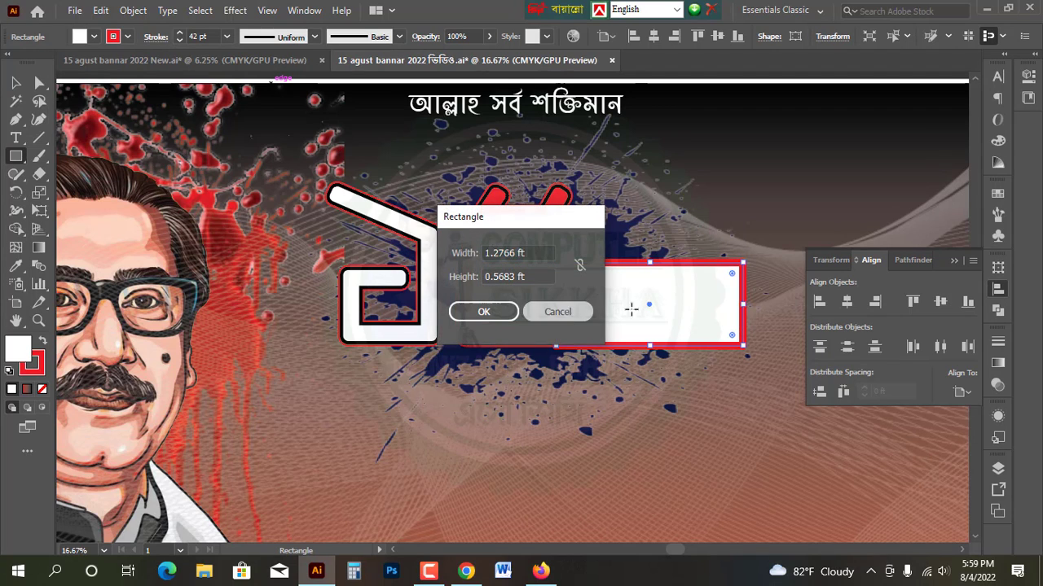
key("Escape")
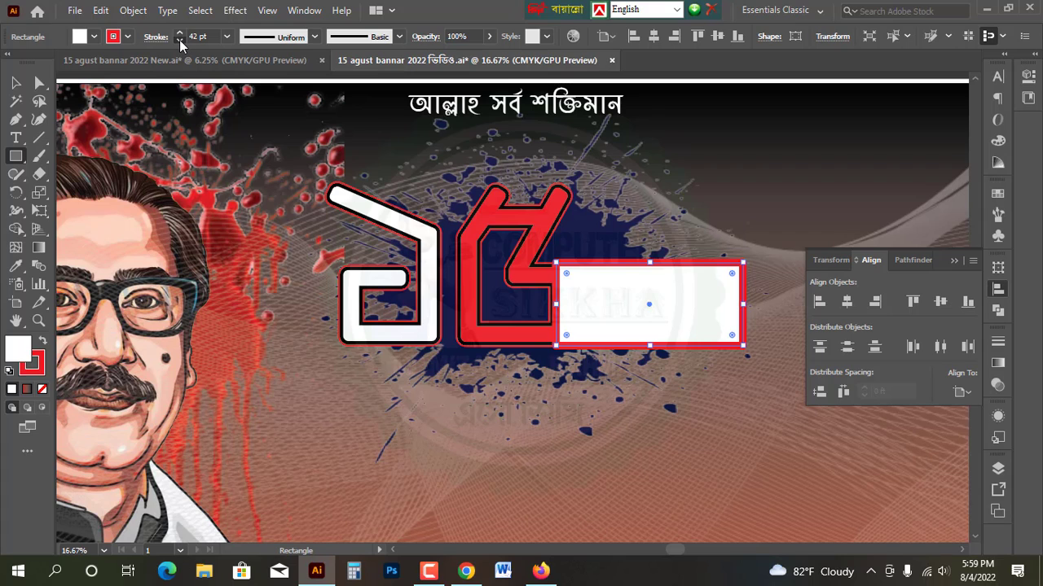
Lower the white rectangle's red stroke weight further to 27 pt.
left_click(179, 40)
left_click(179, 40)
left_click(180, 40)
left_click(179, 39)
left_click(180, 40)
left_click(179, 40)
Round the white rectangle's corners slightly and arrange the rectangle behind the ৫.
key("v")
scroll(534, 262, "down", 1)
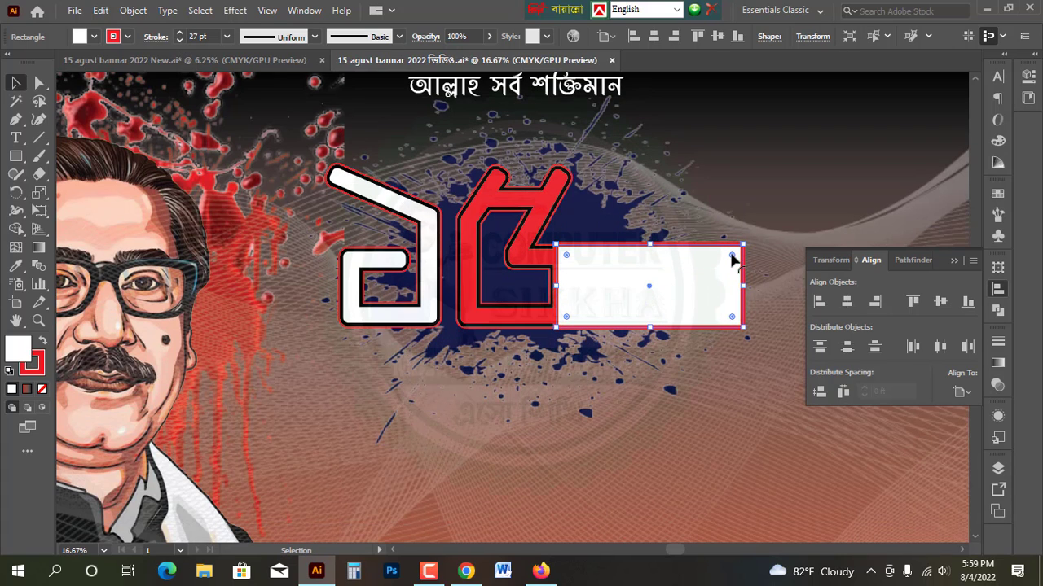
left_click_drag(732, 259, 728, 263)
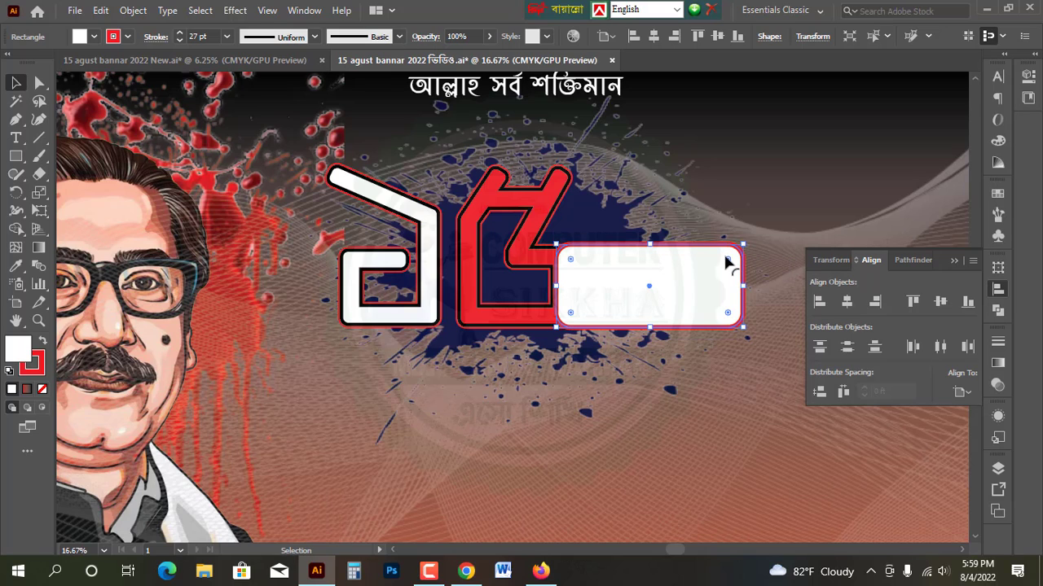
left_click(763, 215)
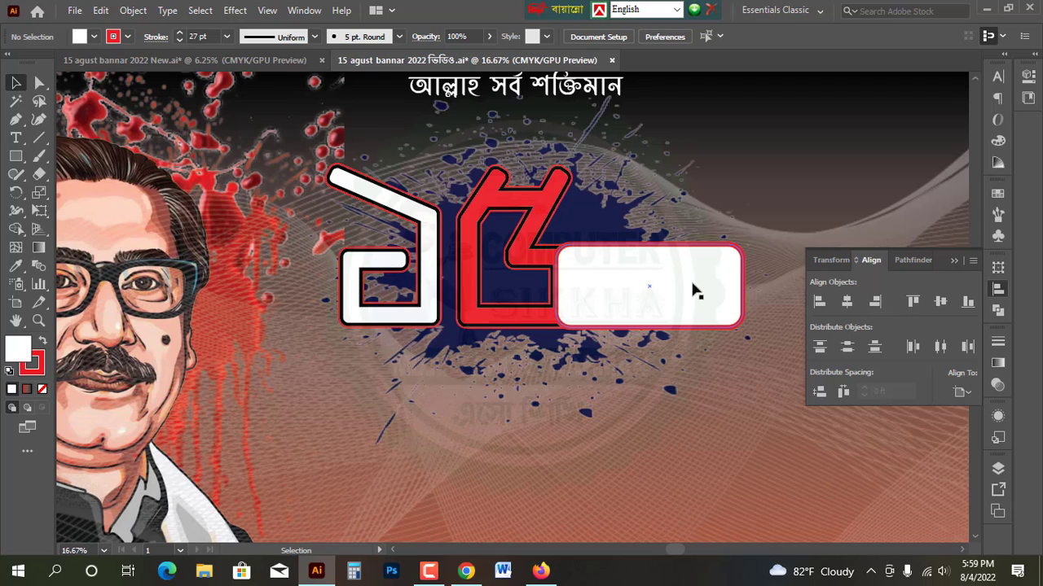
left_click(634, 287)
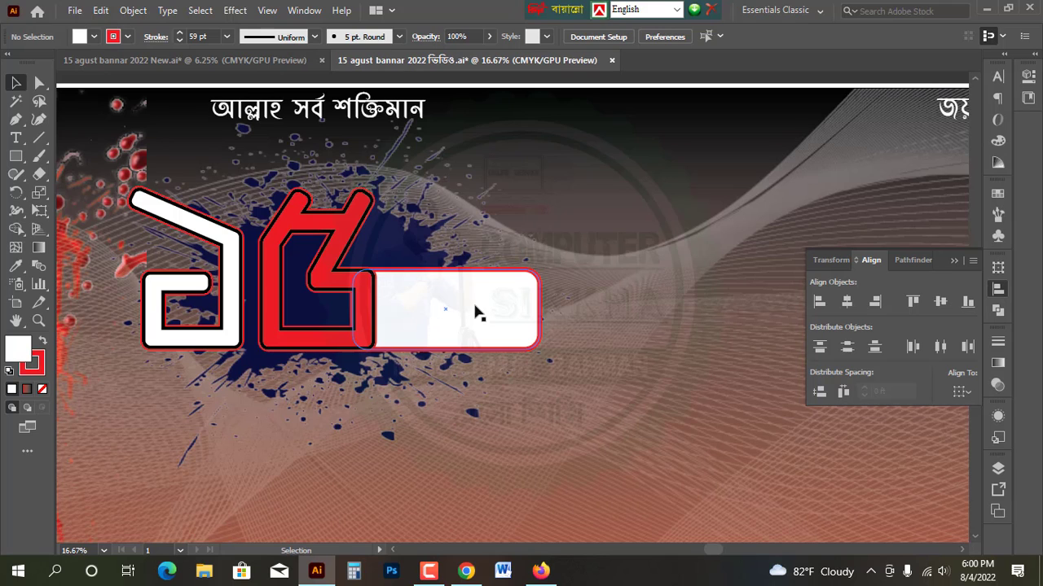
Move the আগষ্ট text from the reference banner onto the lower part of the new banner.
scroll(441, 323, "down", 1)
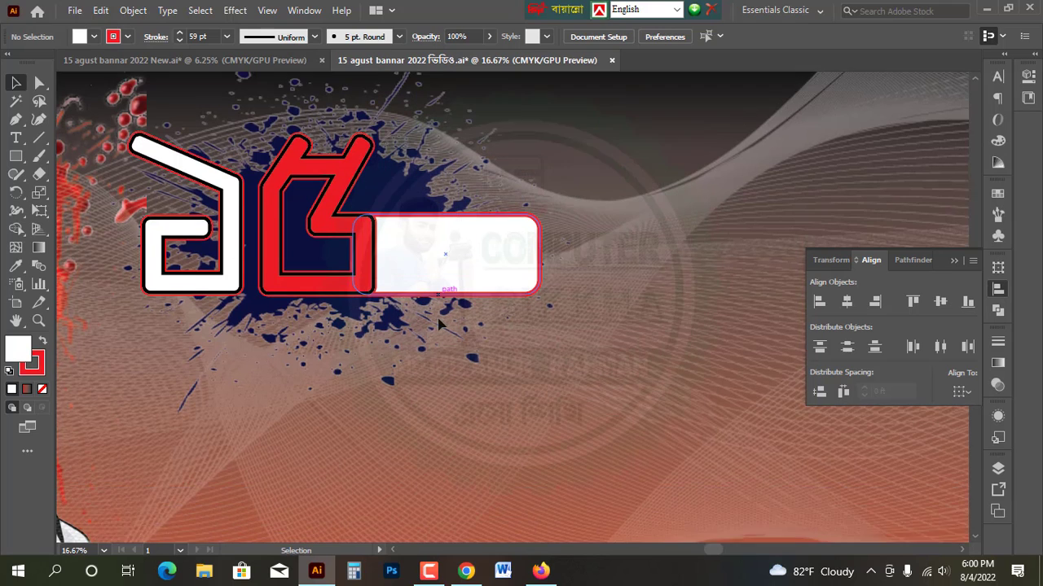
scroll(441, 324, "down", 1)
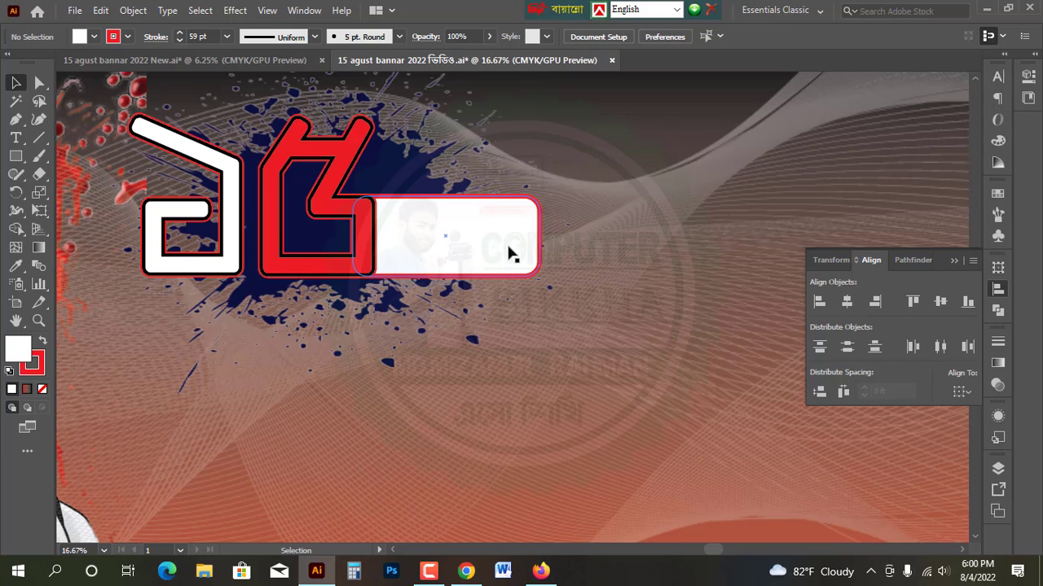
scroll(501, 261, "down", 6)
scroll(493, 274, "down", 3)
left_click_drag(488, 436, 502, 277)
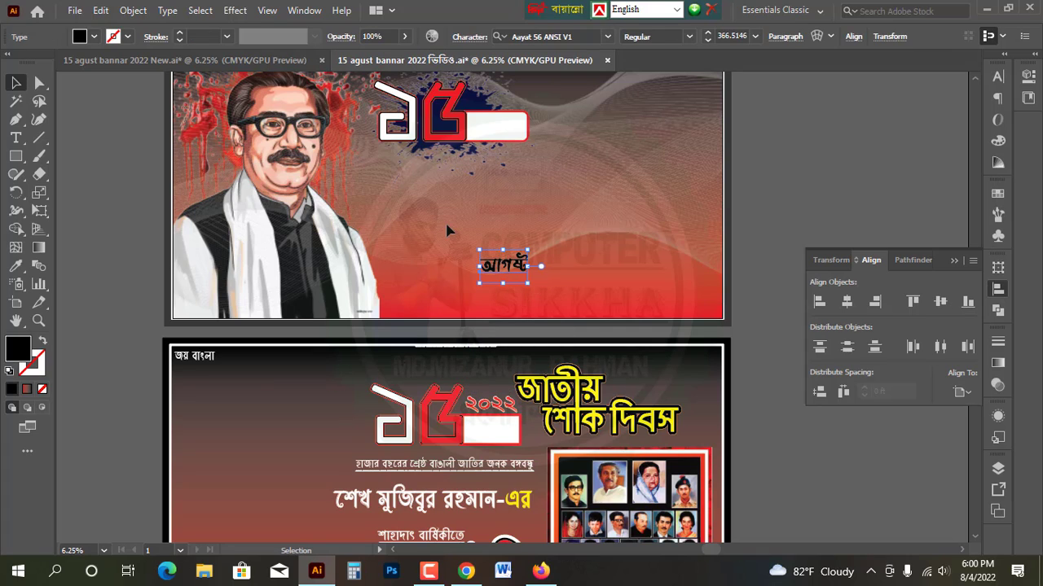
Create a new point text at the white box and move it below the box onto the open background.
left_click(17, 137)
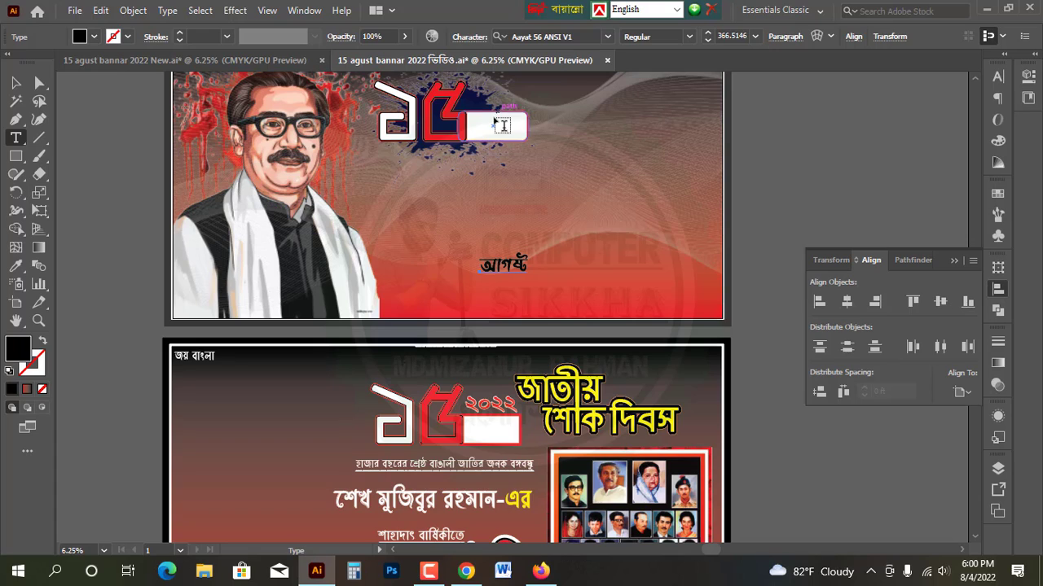
left_click(491, 131)
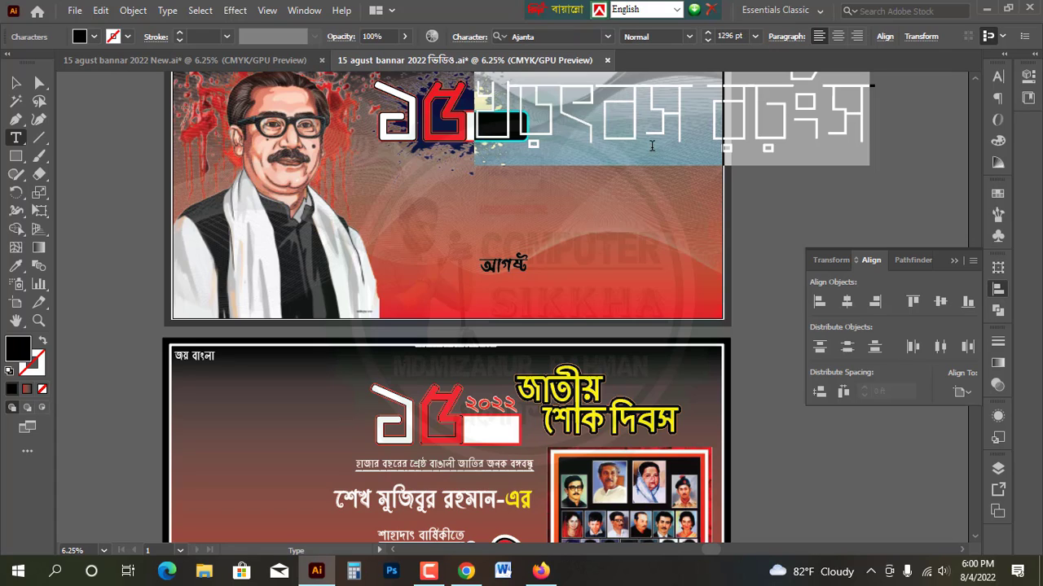
left_click(15, 83)
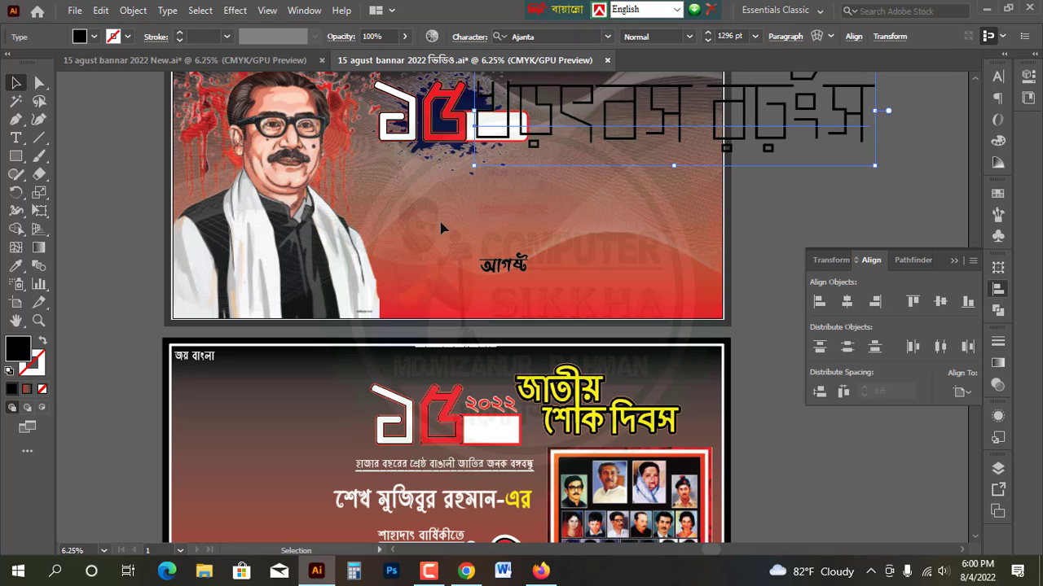
left_click_drag(514, 159, 568, 192)
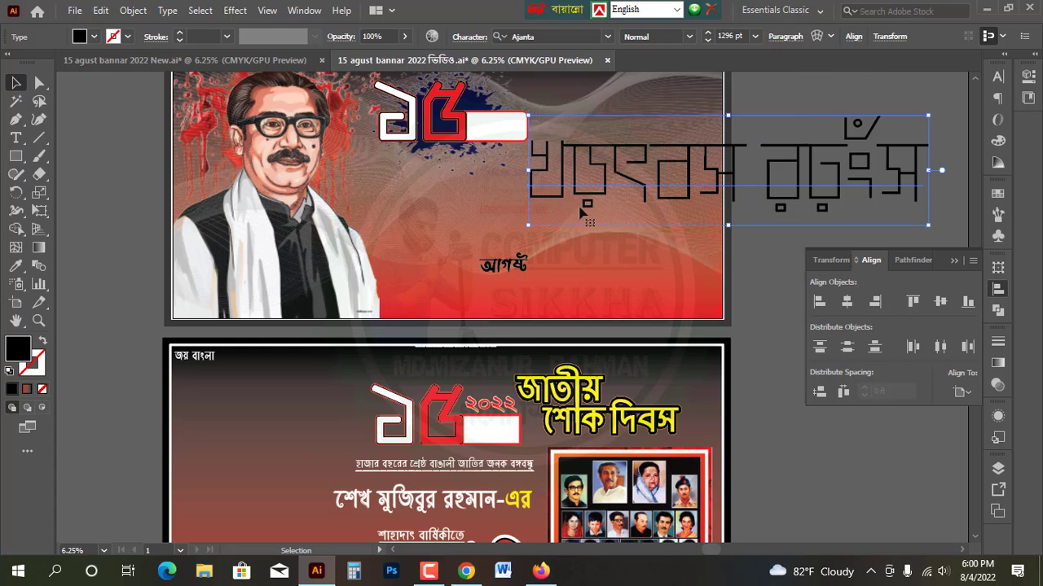
Match the new text's formatting to the আগষ্ট text, change its wording to আগষ্ট, and place it inside the white box.
left_click(16, 265)
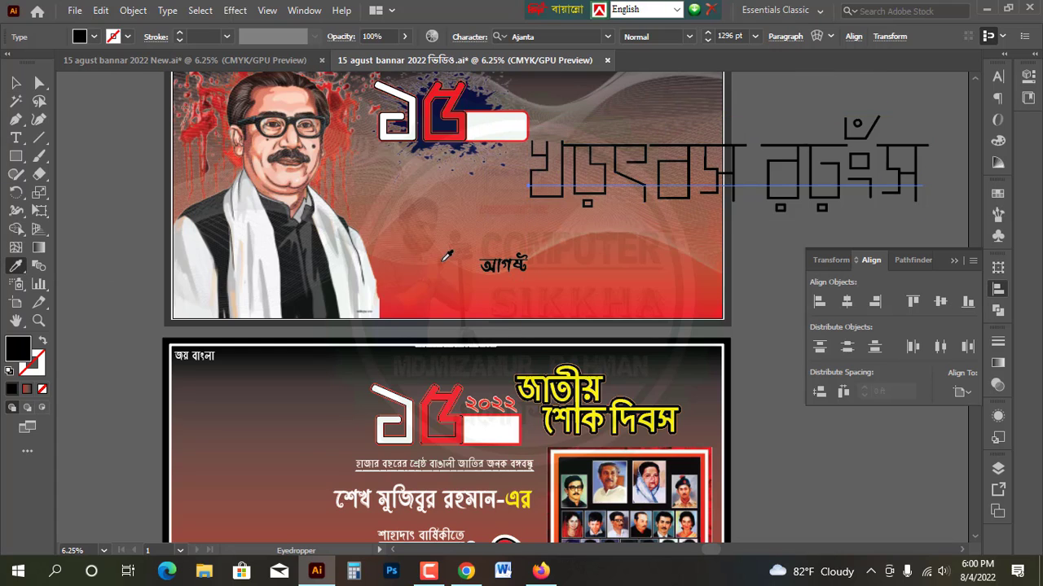
left_click(508, 266)
key("v")
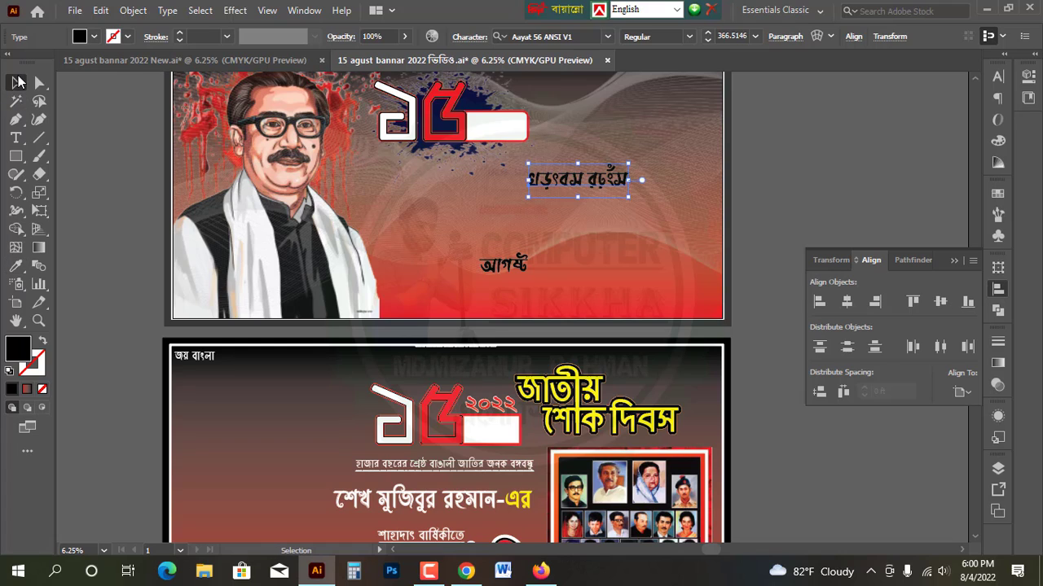
left_click_drag(616, 185, 548, 140)
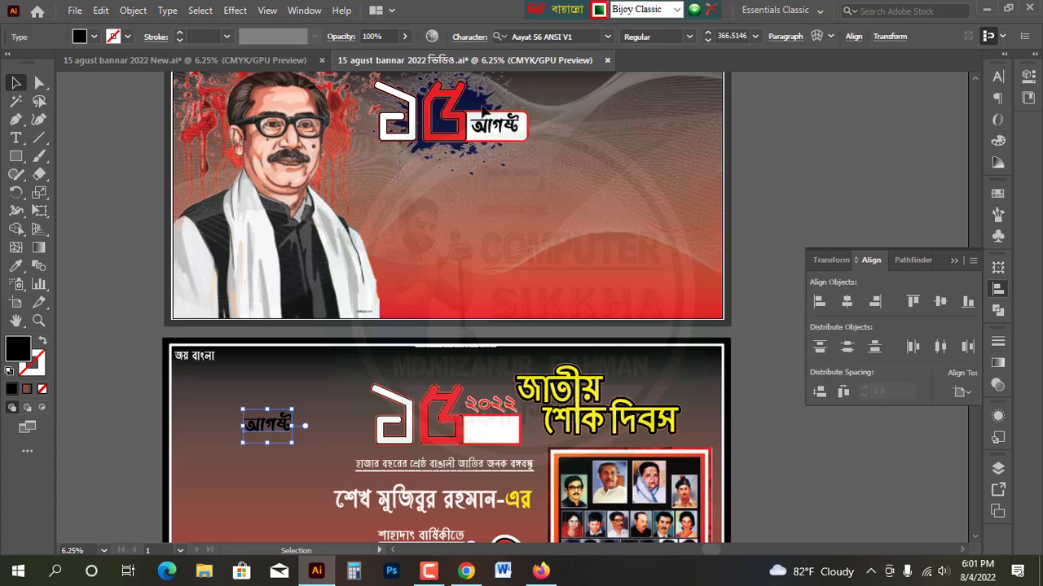
Move the red ২০২২ text from the reference banner to just above the white আগষ্ট box.
scroll(447, 308, "up", 1)
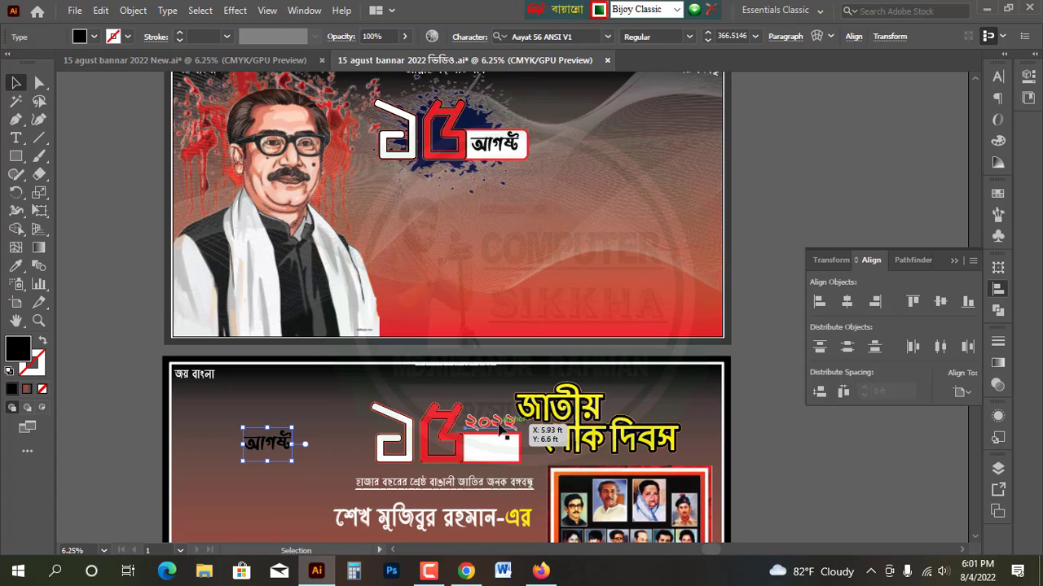
left_click_drag(500, 429, 501, 122)
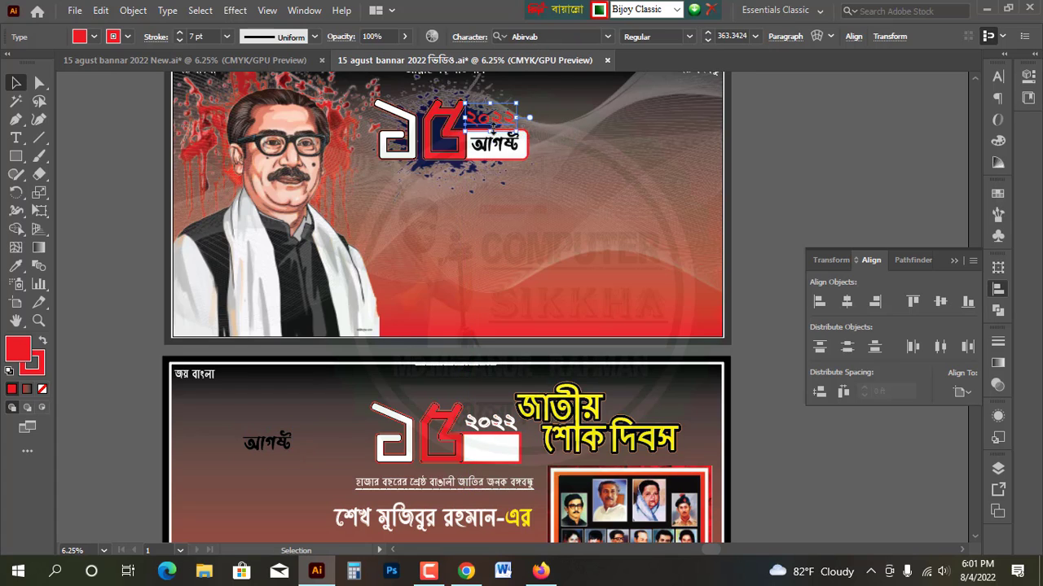
scroll(501, 123, "up", 3)
scroll(526, 181, "down", 12)
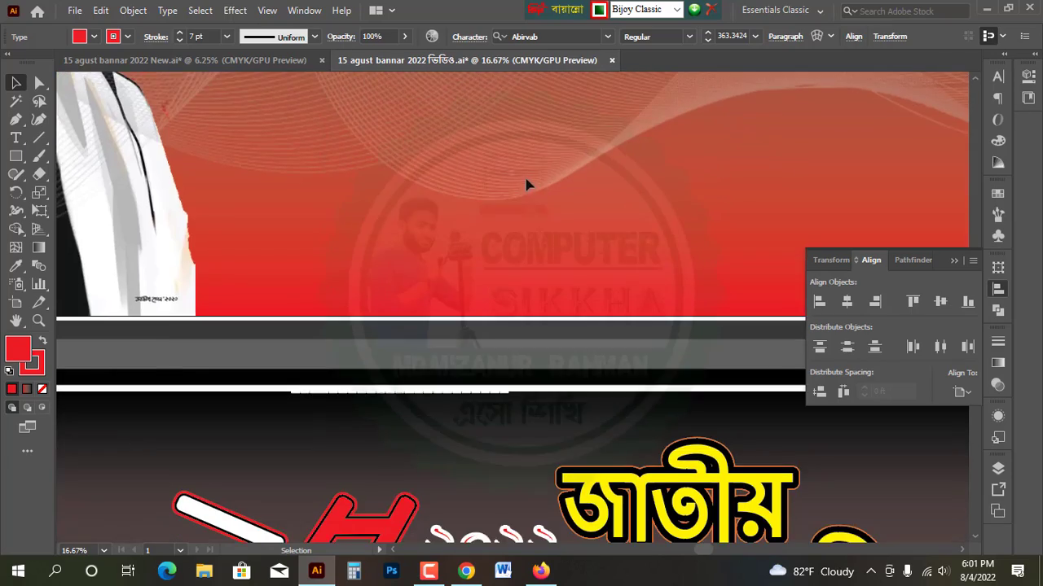
scroll(535, 164, "up", 2)
scroll(535, 169, "up", 10)
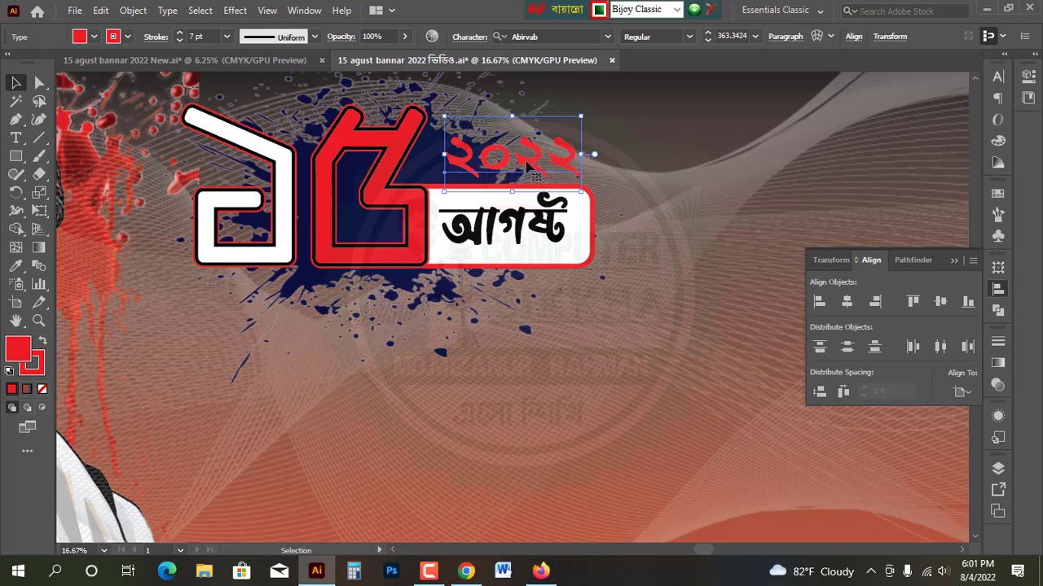
Give the ২০২২ text above the box a white 28 pt stroke and clear the selection.
key("a")
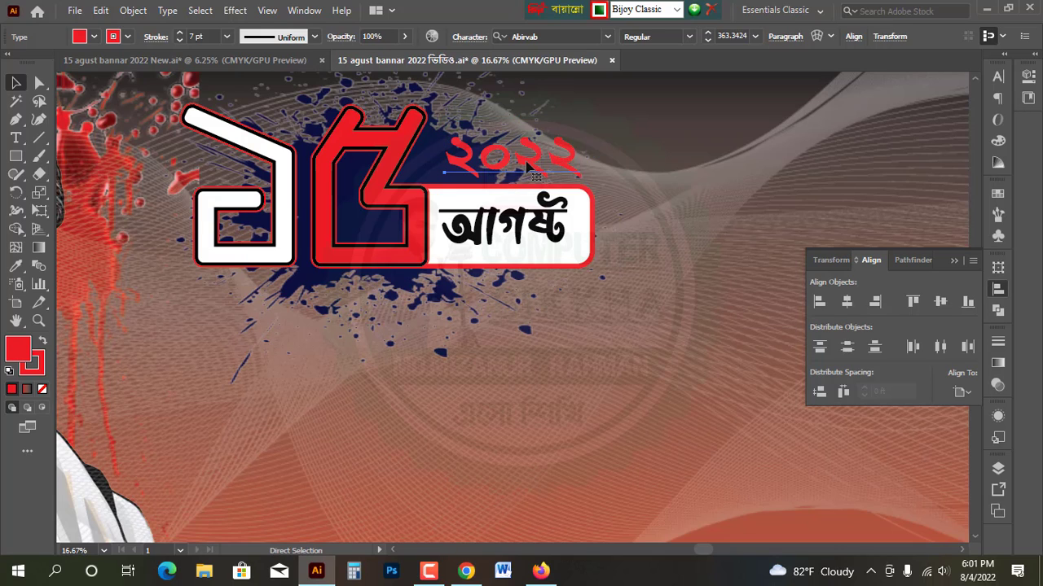
key("ctrl+shift+a")
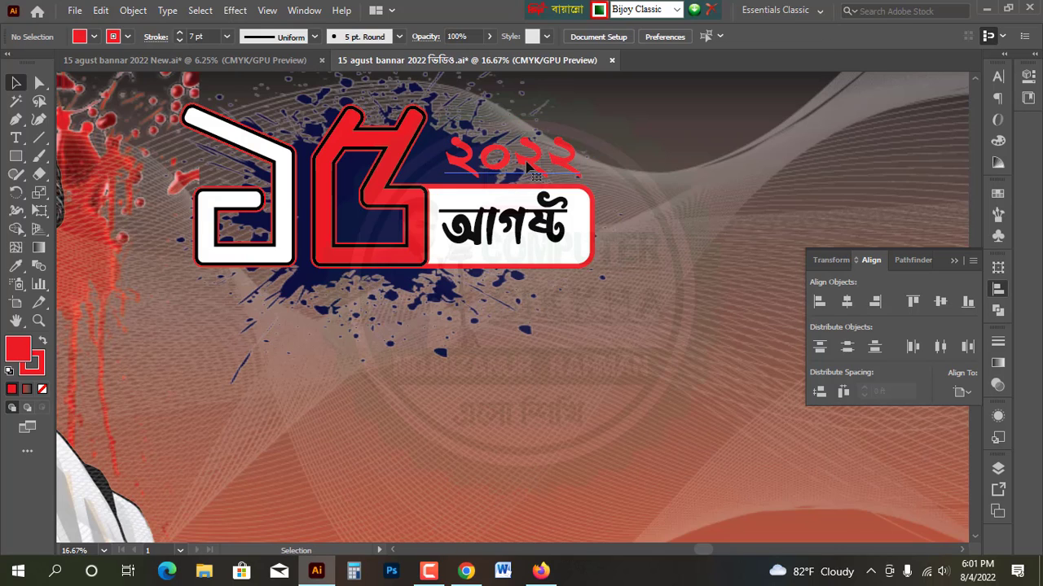
left_click(527, 165)
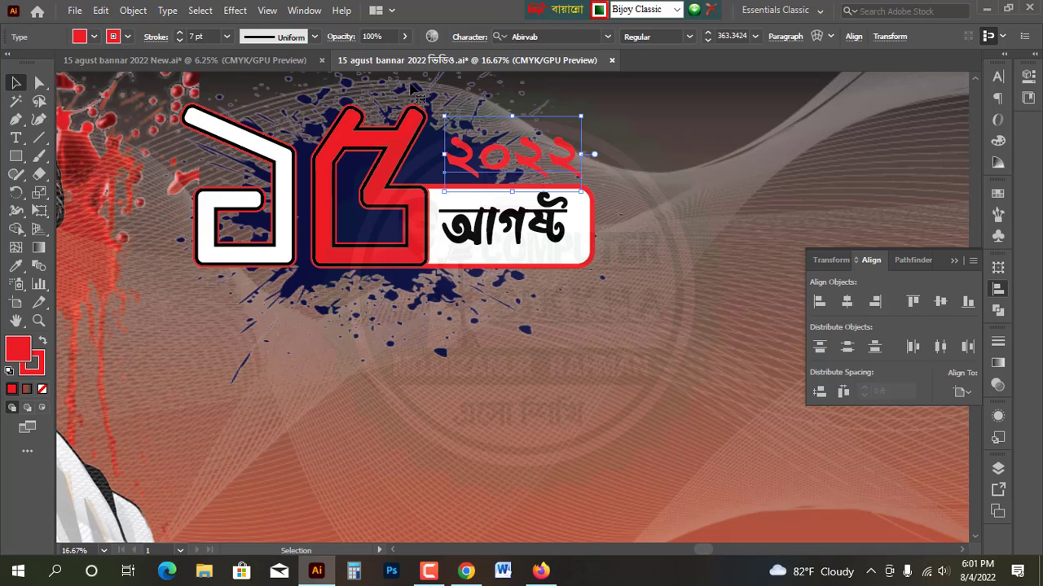
left_click(115, 37)
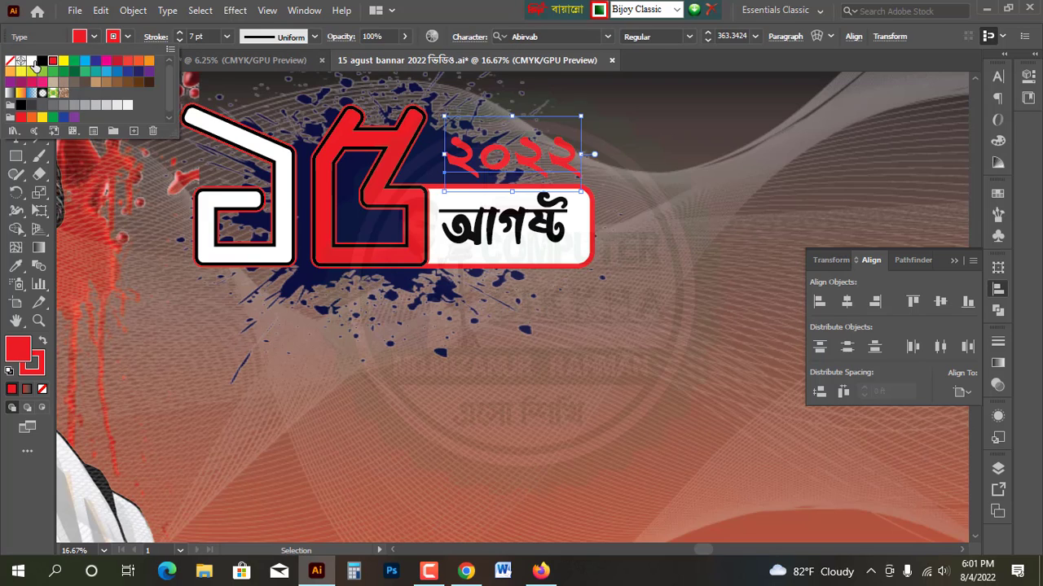
left_click(31, 61)
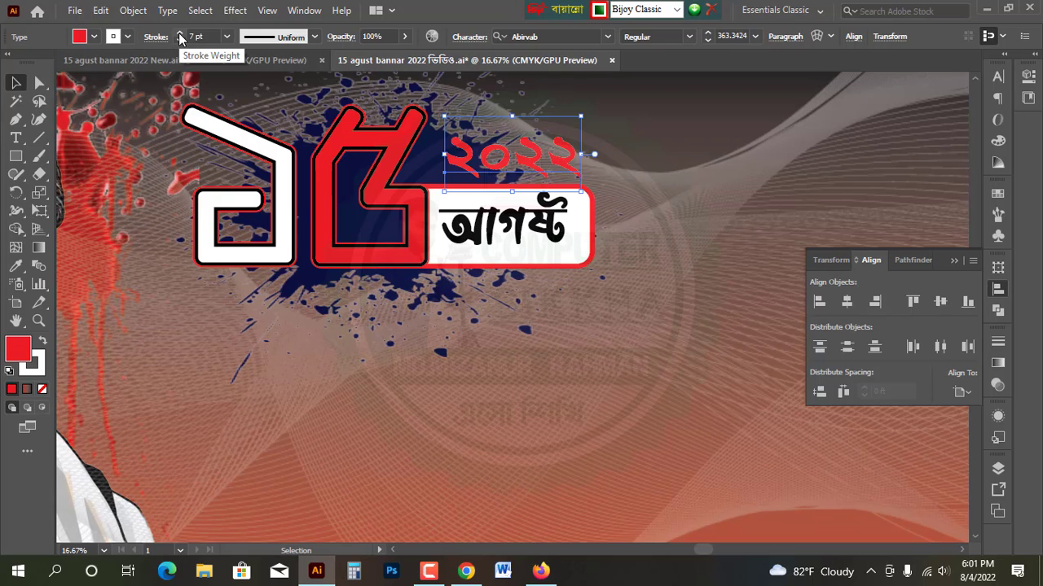
left_click(180, 38)
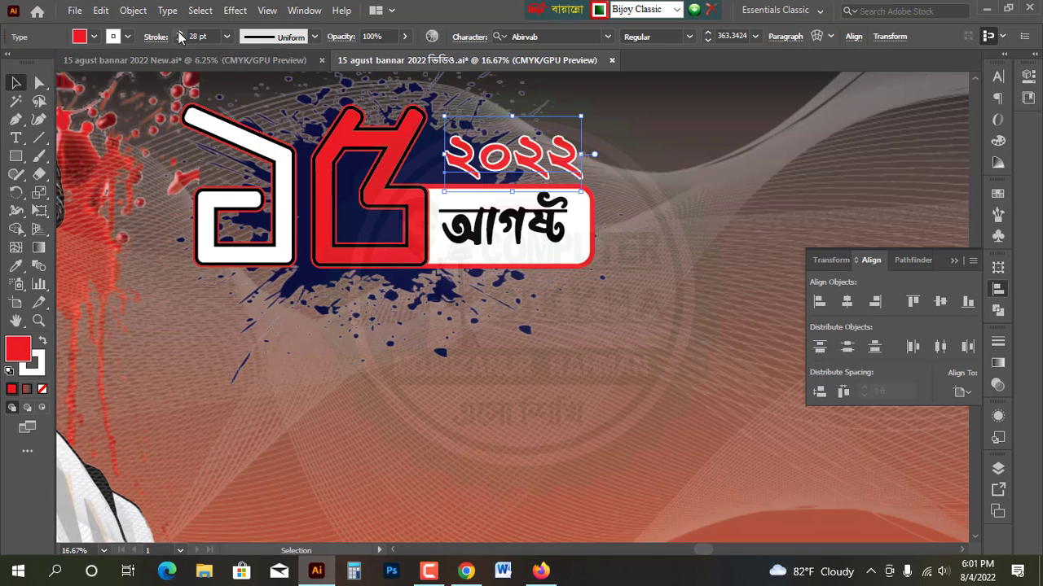
left_click(500, 368)
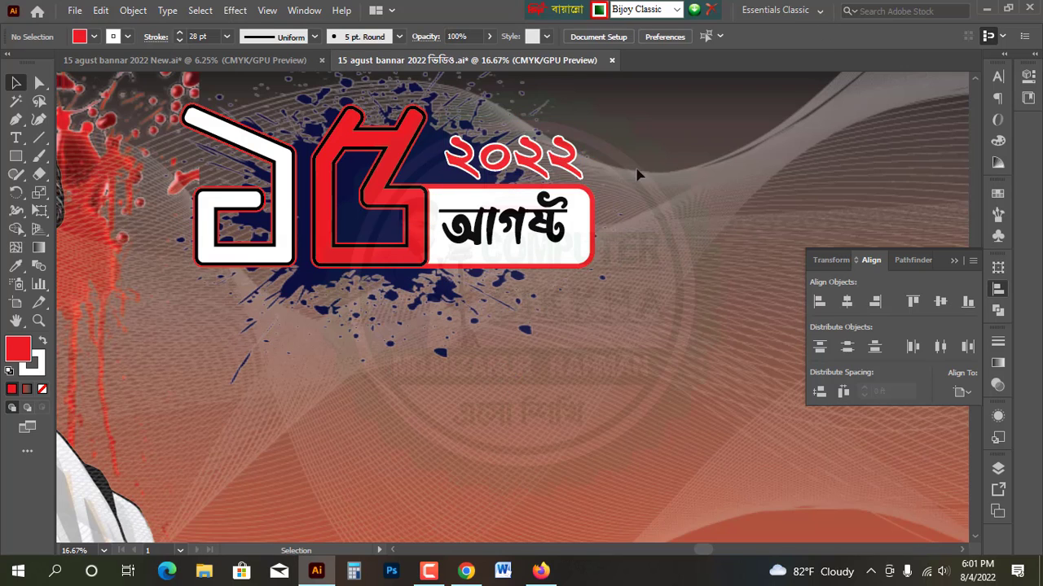
key("ctrl+a")
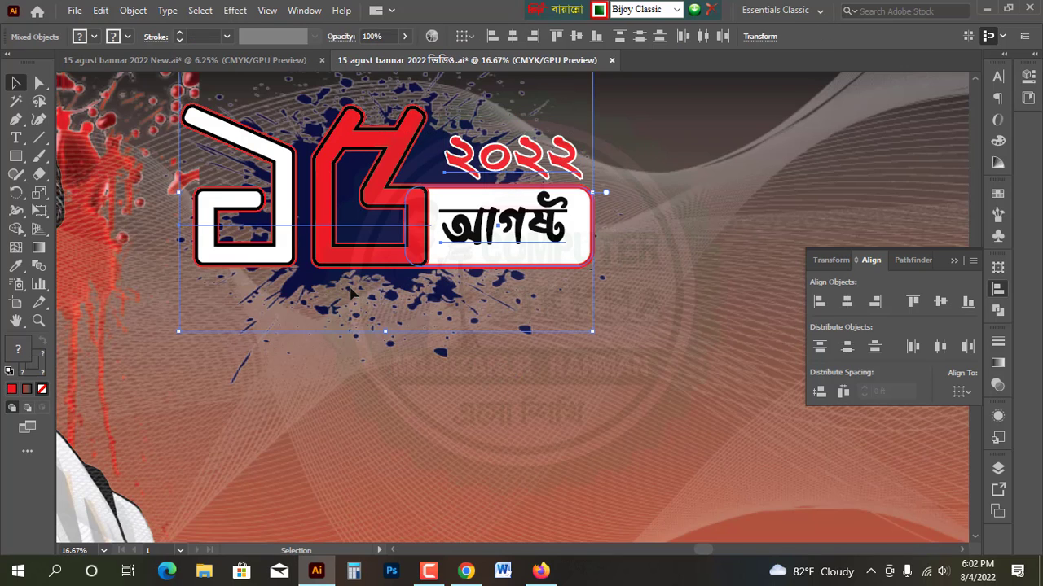
key("a")
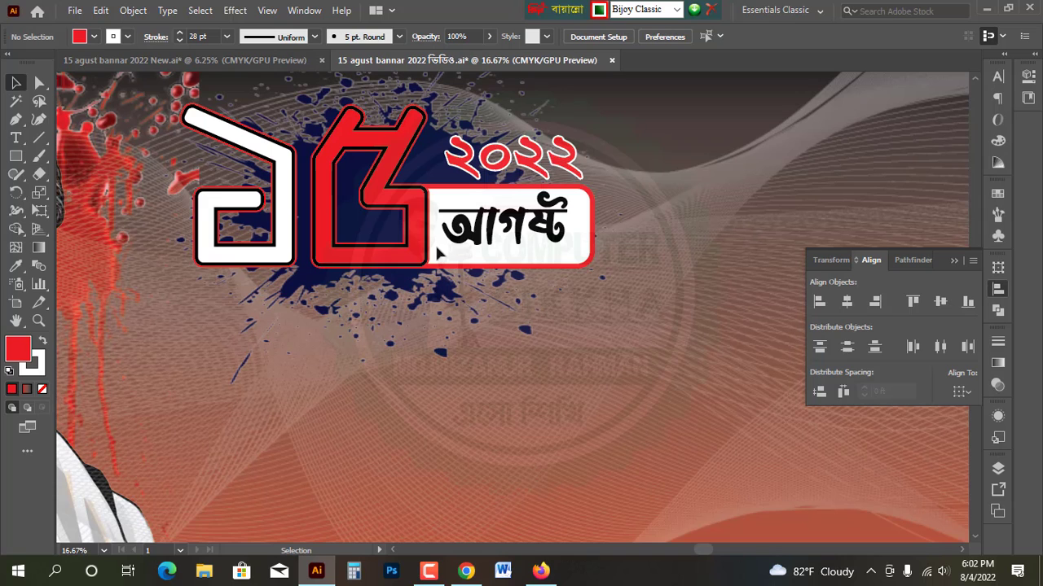
scroll(417, 314, "up", 3)
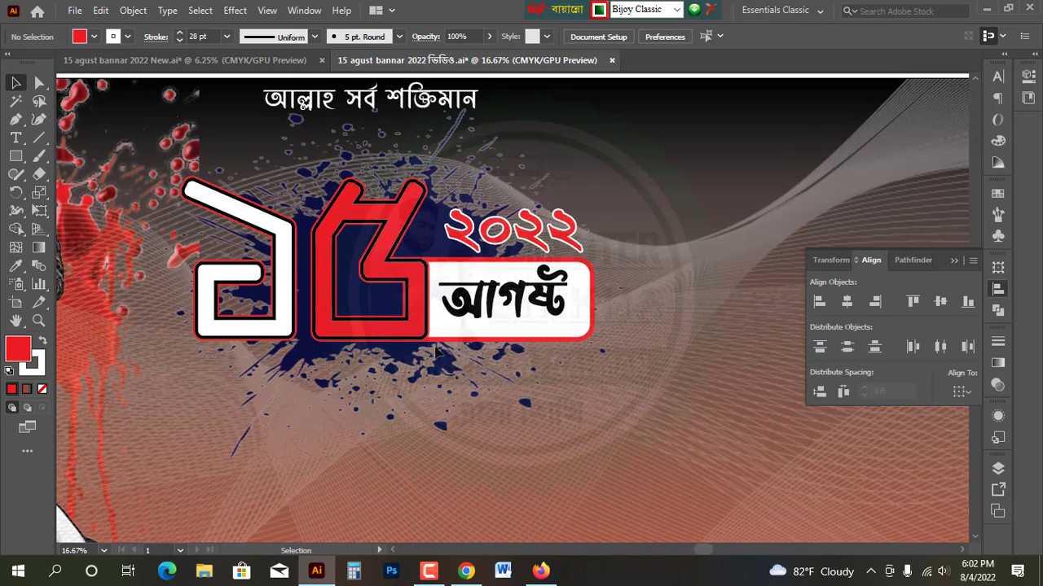
scroll(425, 338, "down", 3)
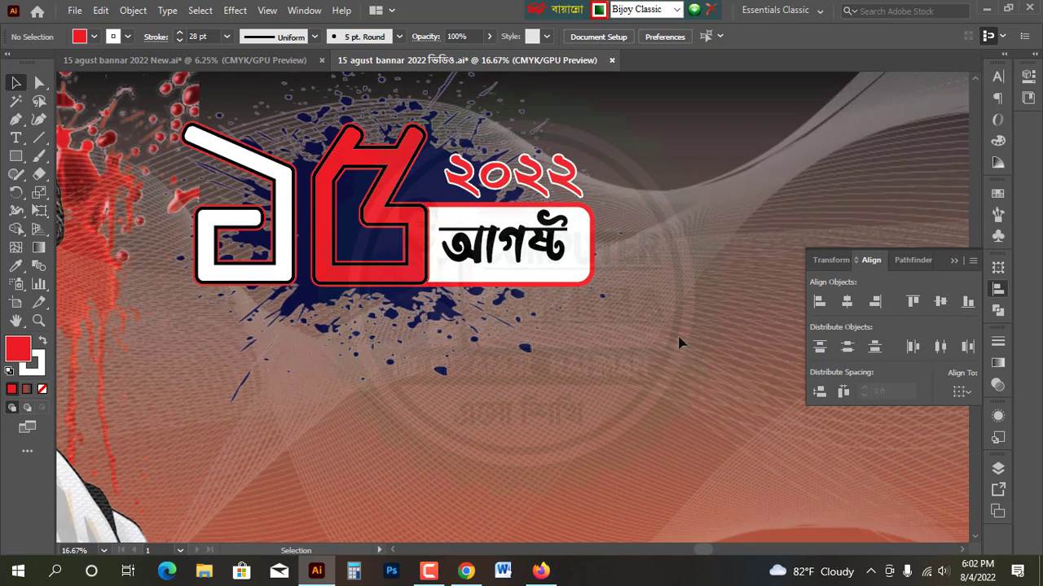
Create a new point text on the open background beside the ২০২২ and আগষ্ট date box.
left_click(955, 262)
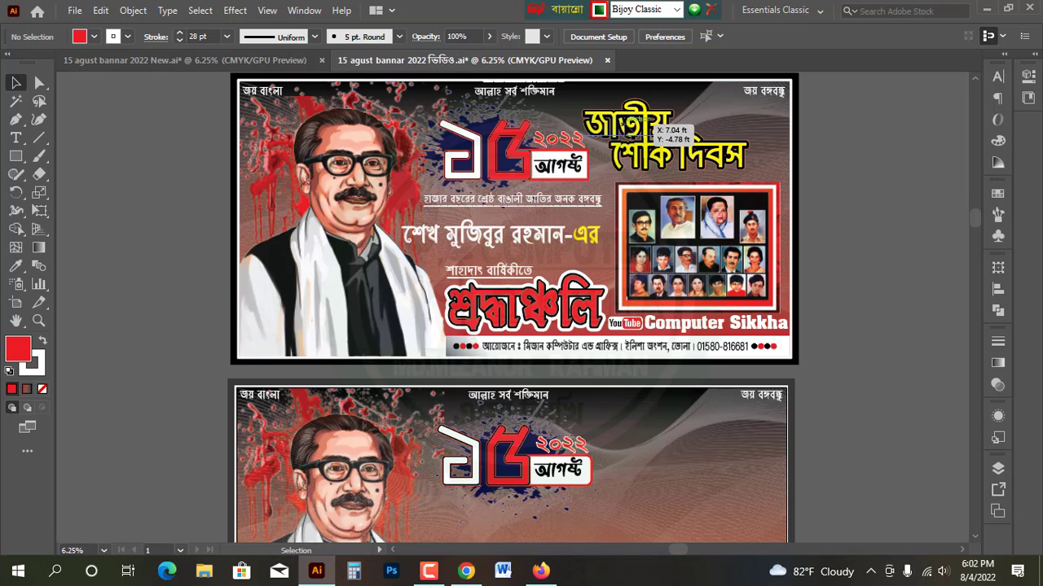
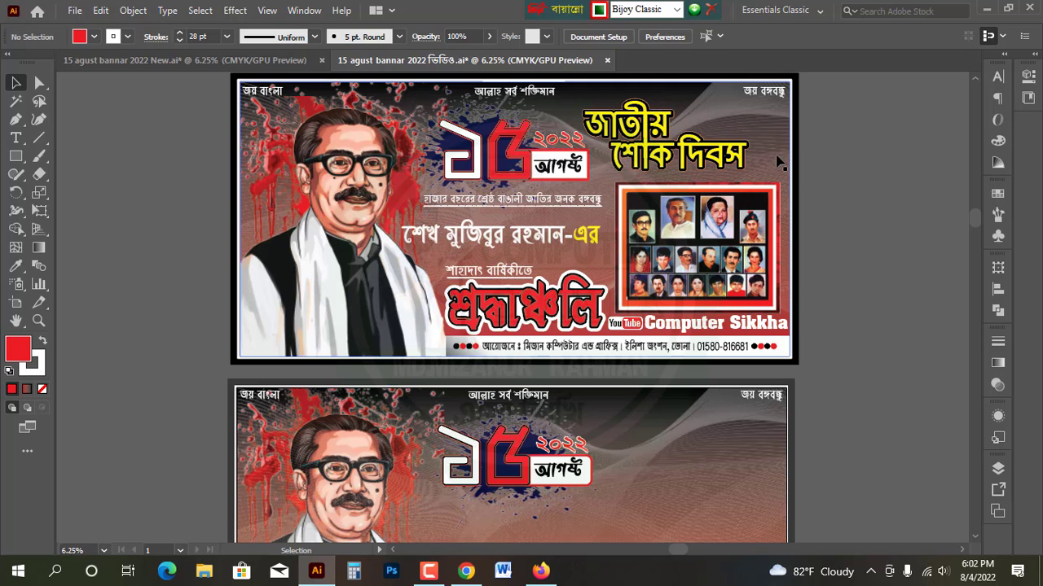
scroll(623, 124, "down", 1)
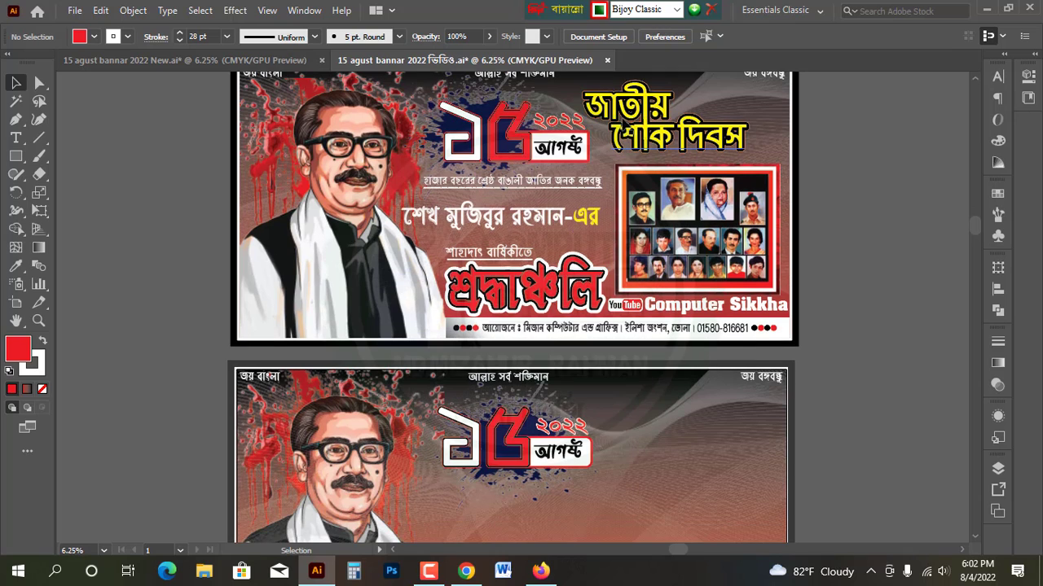
scroll(625, 126, "down", 1)
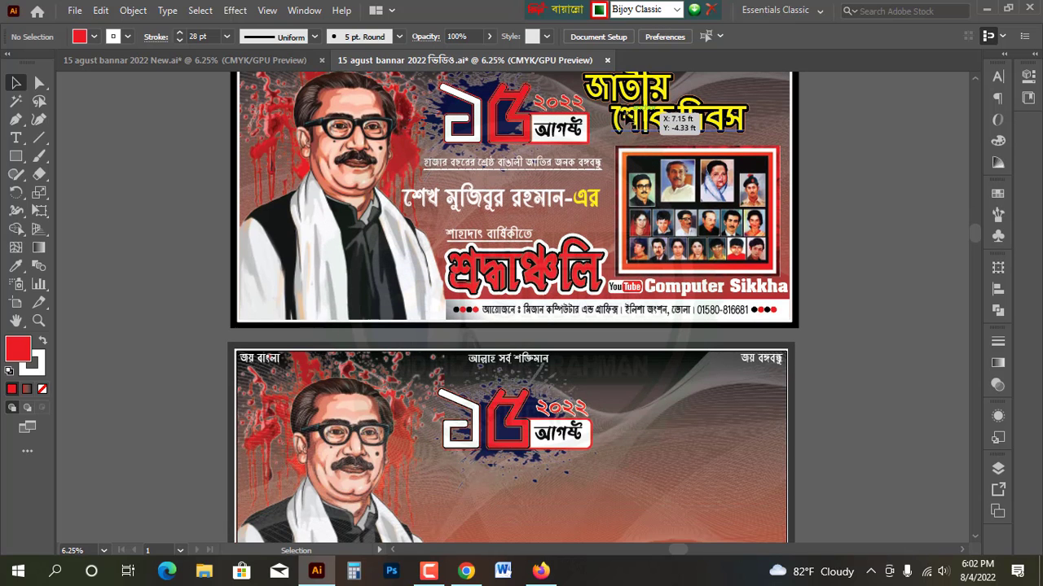
scroll(644, 417, "down", 5)
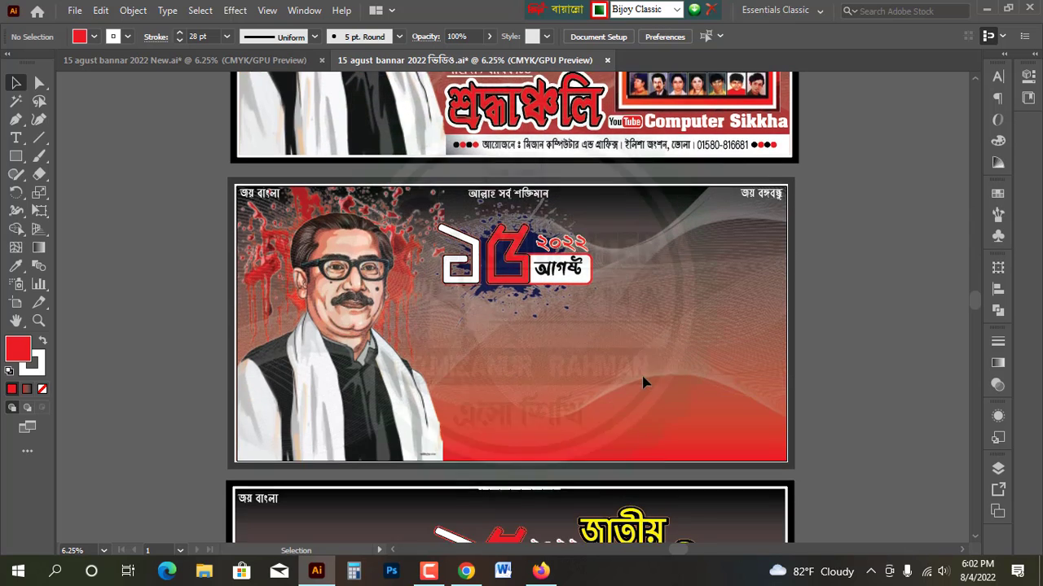
scroll(635, 407, "up", 2)
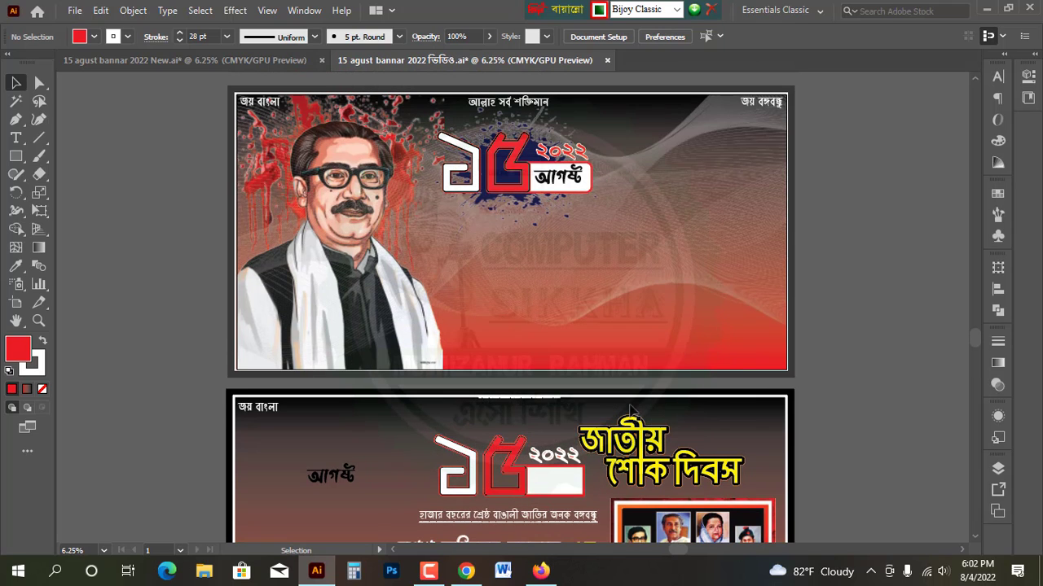
left_click(16, 138)
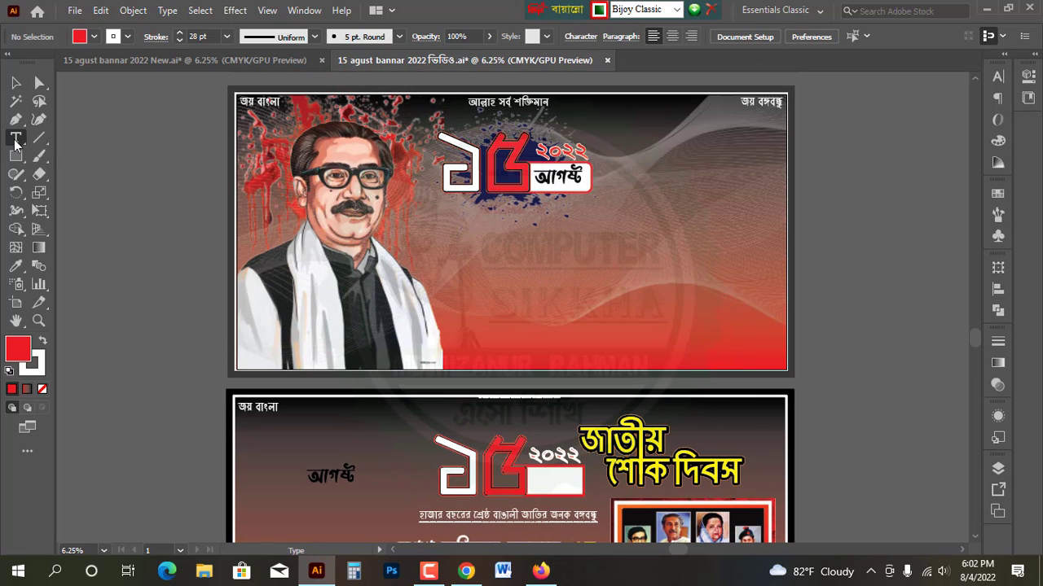
left_click(623, 176)
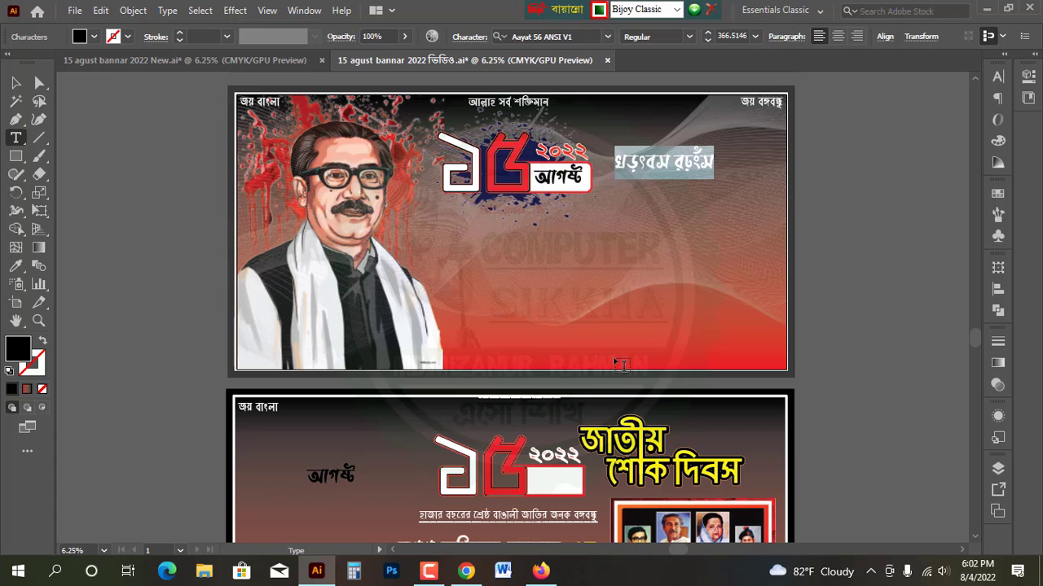
Match the new text's formatting to the reference's yellow title, and arrange it as জাতীয় with শোক দিবস close beneath.
left_click(16, 269)
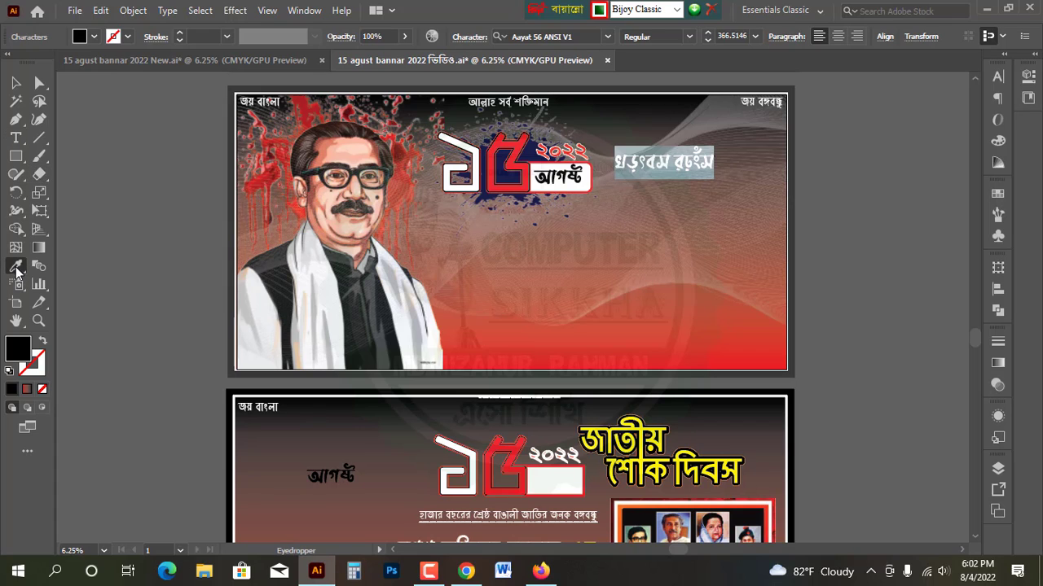
left_click(625, 442)
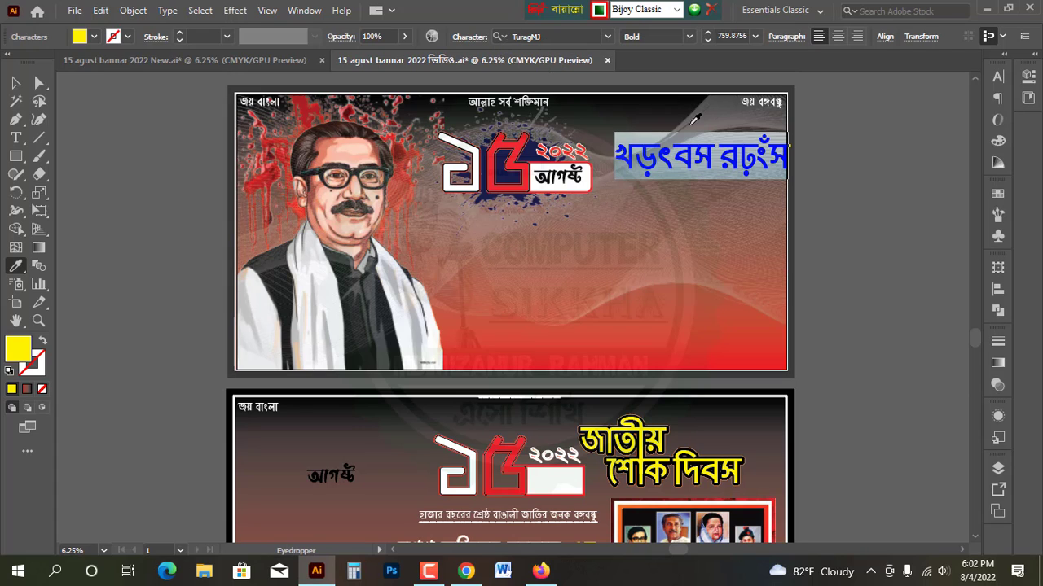
left_click(16, 82)
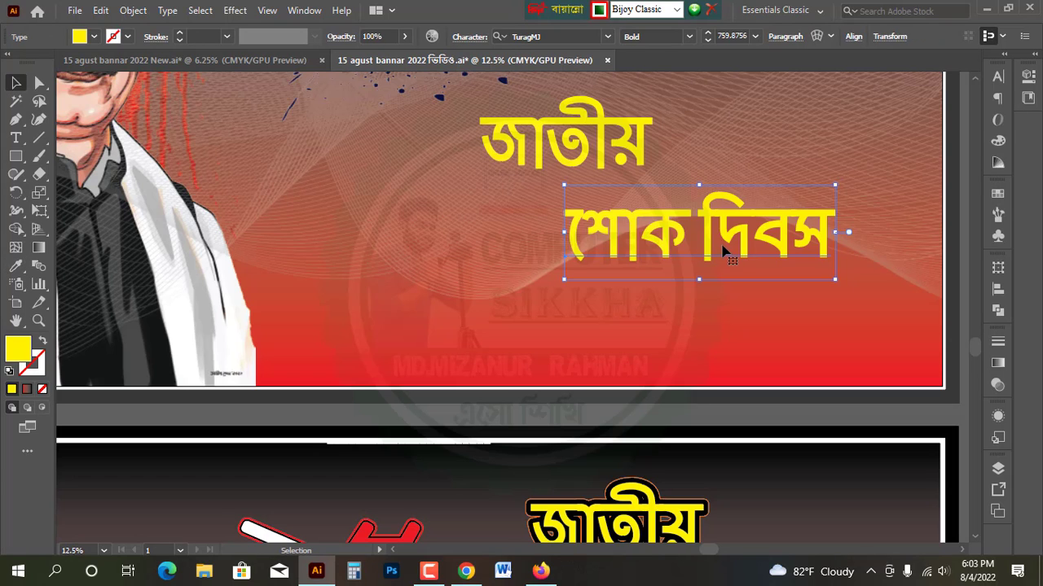
left_click_drag(722, 251, 693, 226)
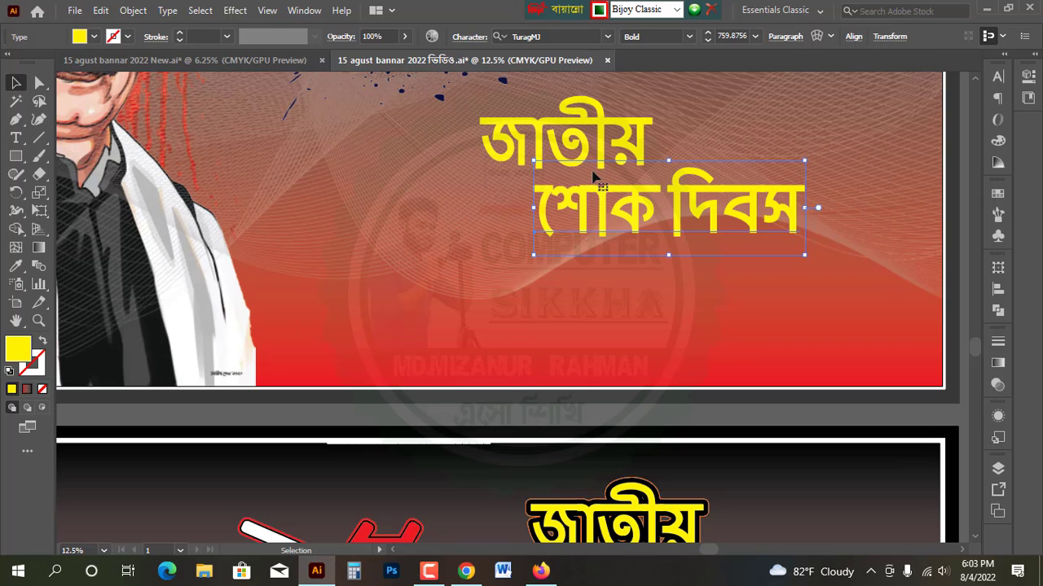
Draw a yellow path with the Pen tool around the lower end of the ী stem in জাতীয়.
scroll(603, 161, "up", 7)
left_click(16, 119)
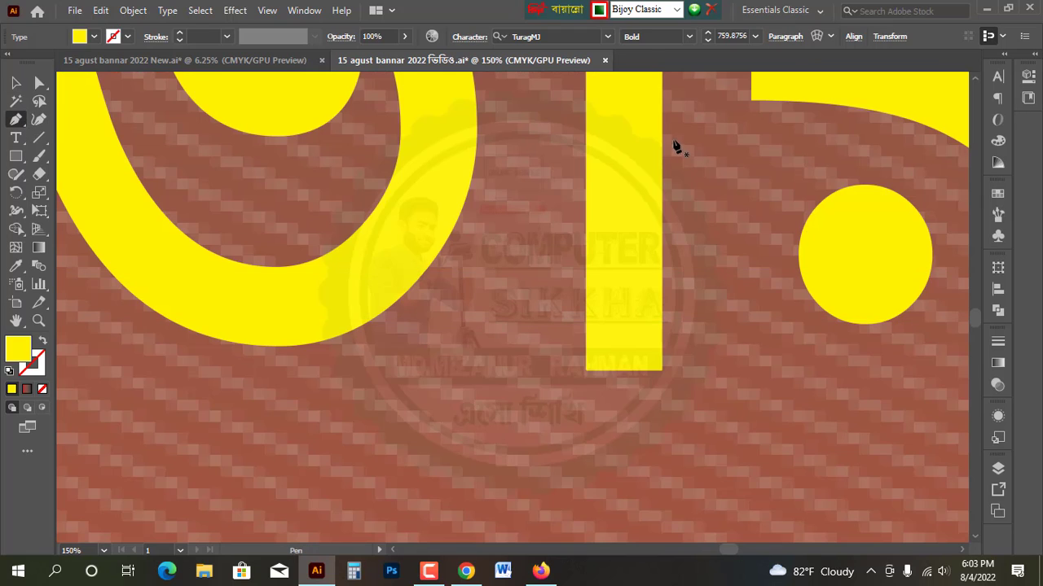
left_click(587, 132)
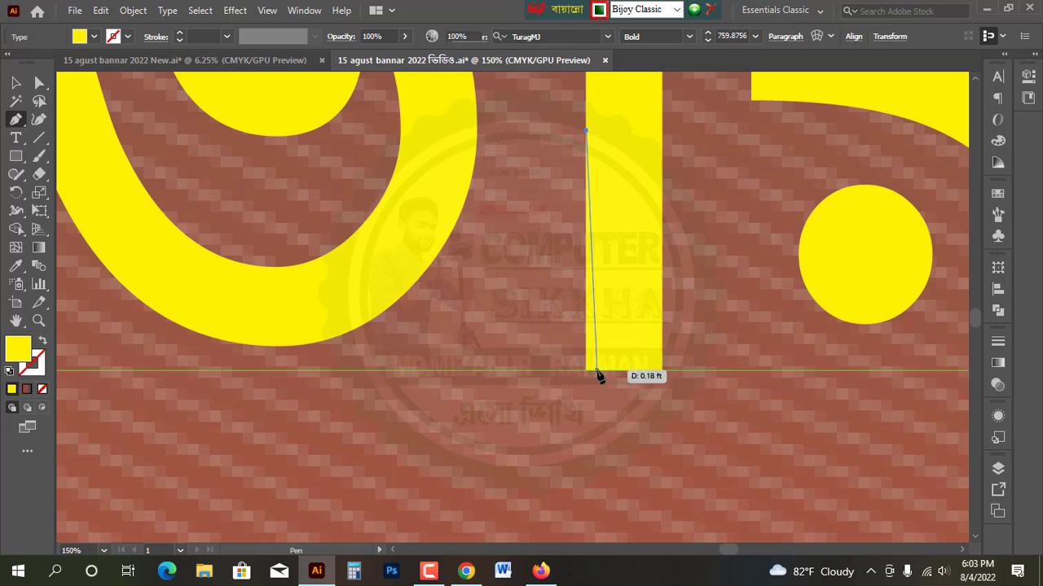
left_click(586, 370)
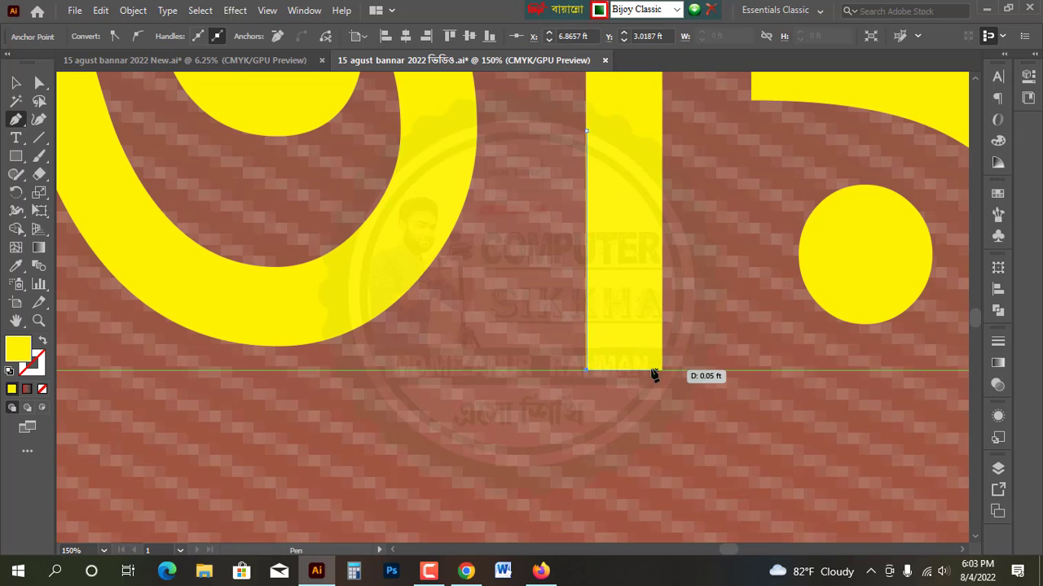
left_click(662, 371)
Stretch the yellow path downward until it overlaps the া stem in শোক, connecting the two lines.
key("v")
scroll(621, 278, "down", 2)
scroll(641, 285, "down", 1)
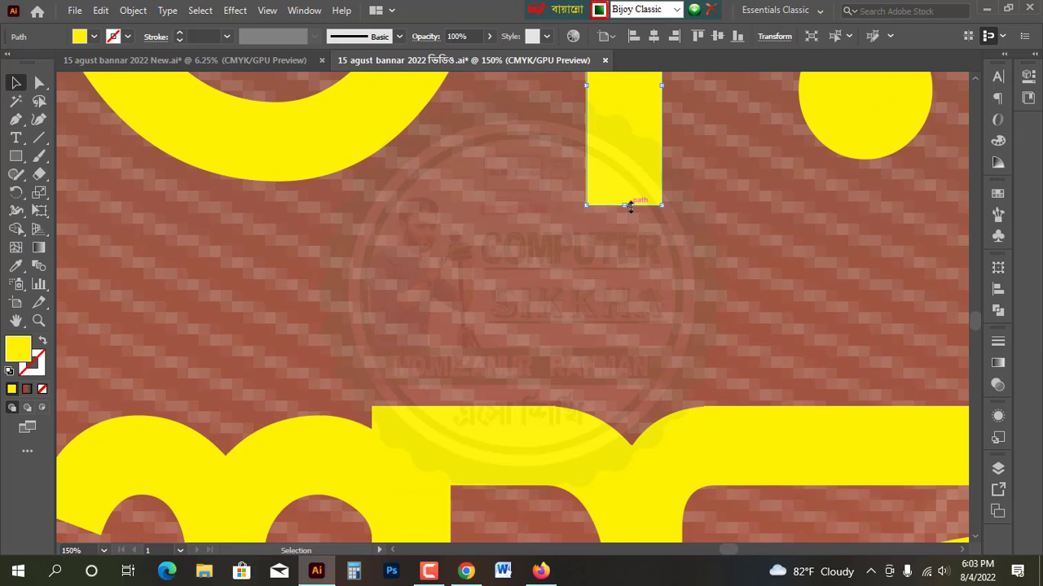
left_click_drag(625, 207, 625, 485)
scroll(640, 309, "down", 5)
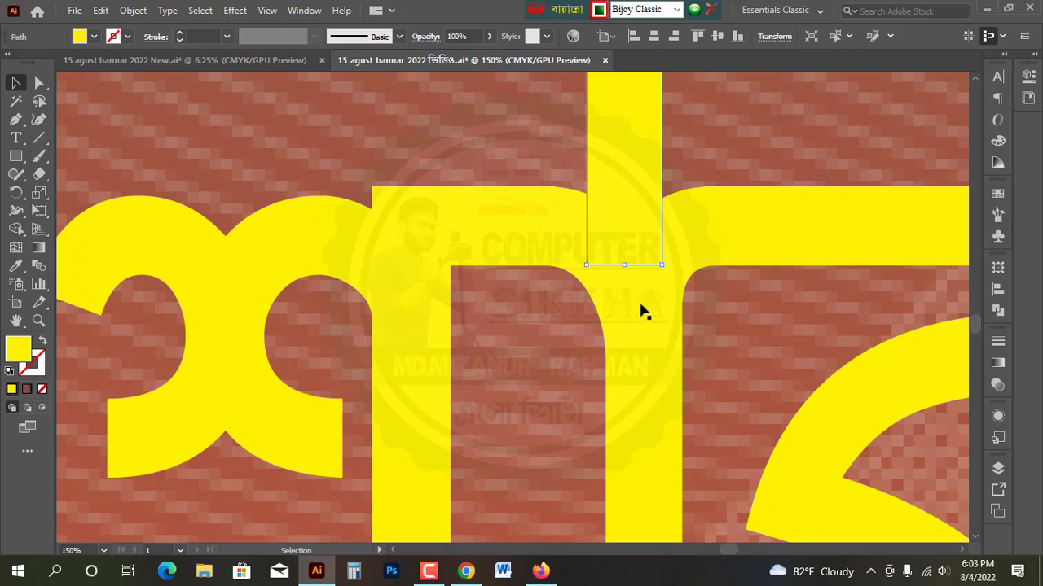
left_click_drag(624, 210, 619, 413)
Nudge the শোক দিবস text left until its া stem lines up with the connecting path, and clear the selection.
left_click(770, 197)
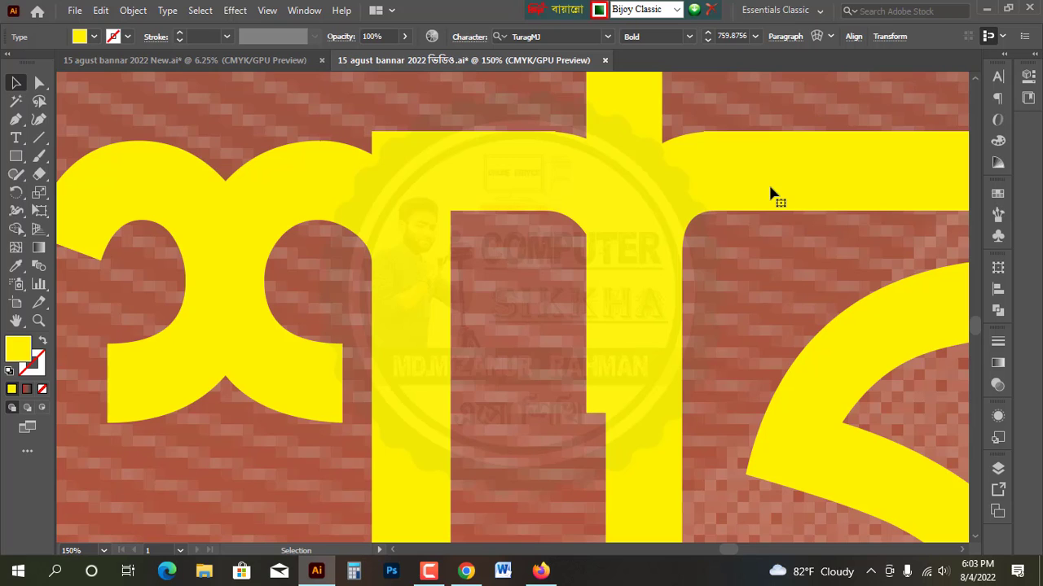
scroll(770, 194, "down", 1)
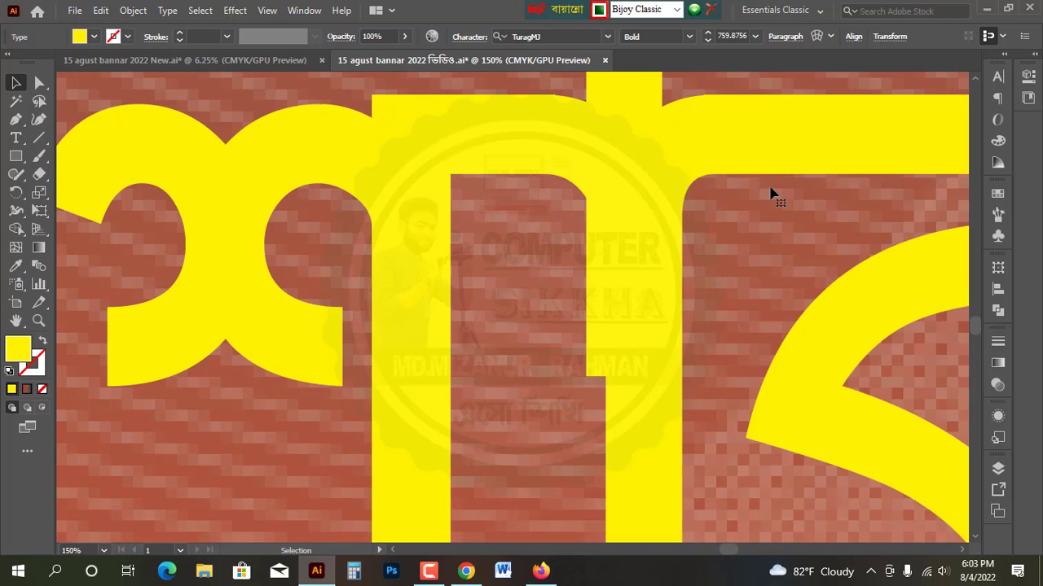
scroll(771, 196, "down", 4)
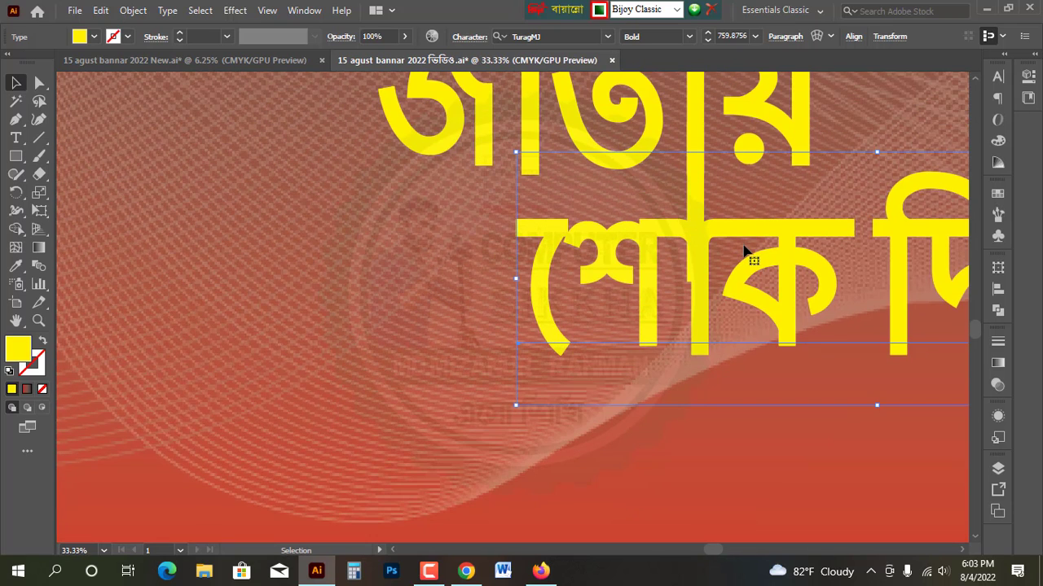
key("Left")
key("Left")
key("Left")
key("Left")
key("Left")
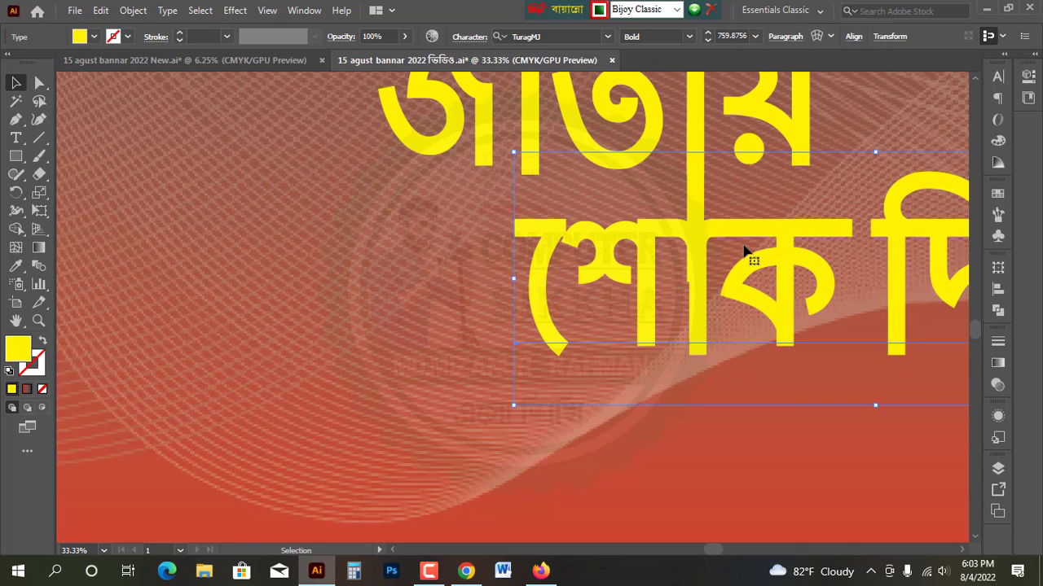
key("Left")
key("Left")
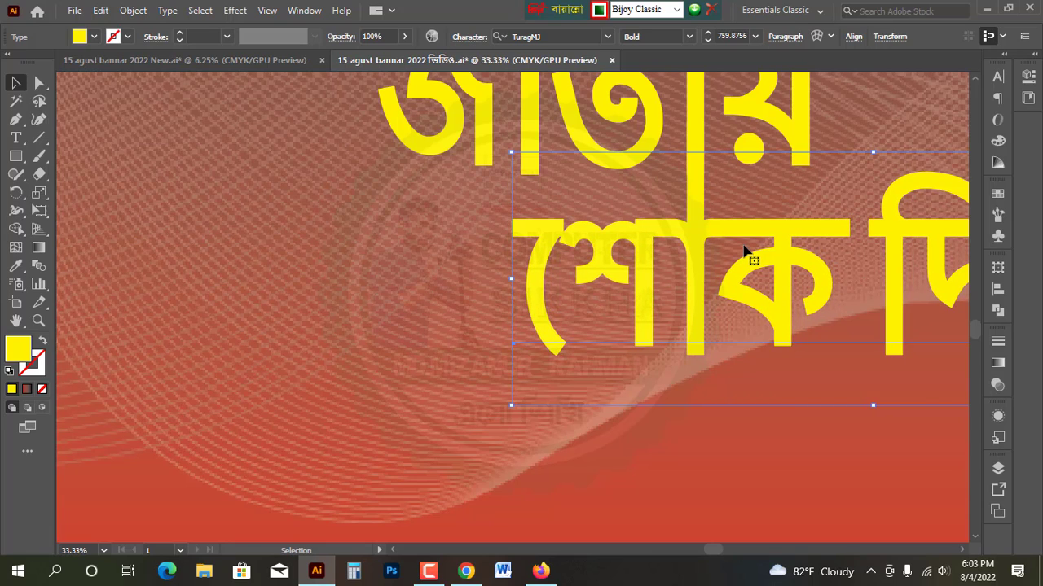
scroll(693, 257, "up", 2)
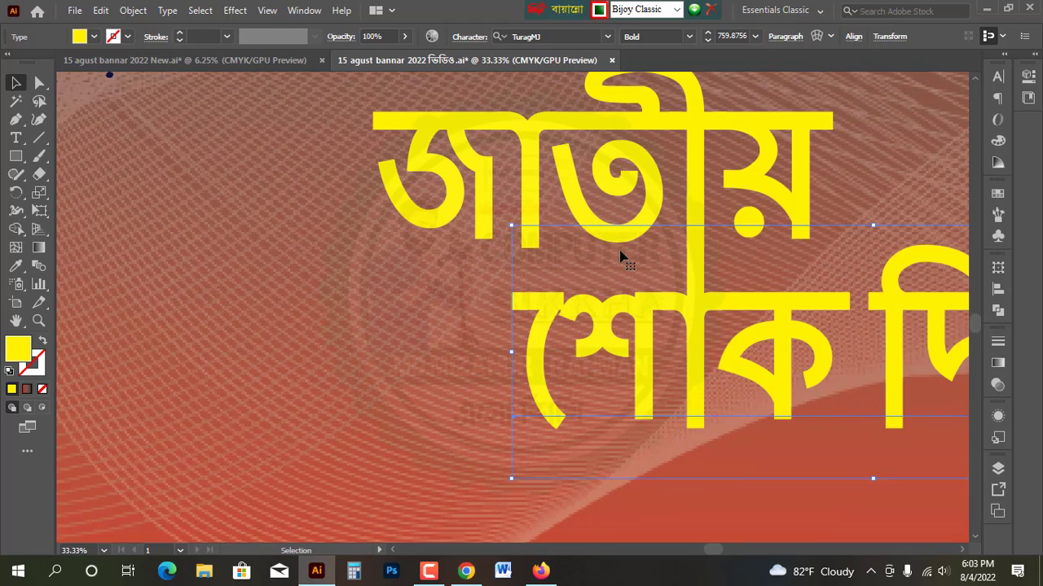
left_click(356, 188)
scroll(481, 213, "down", 3)
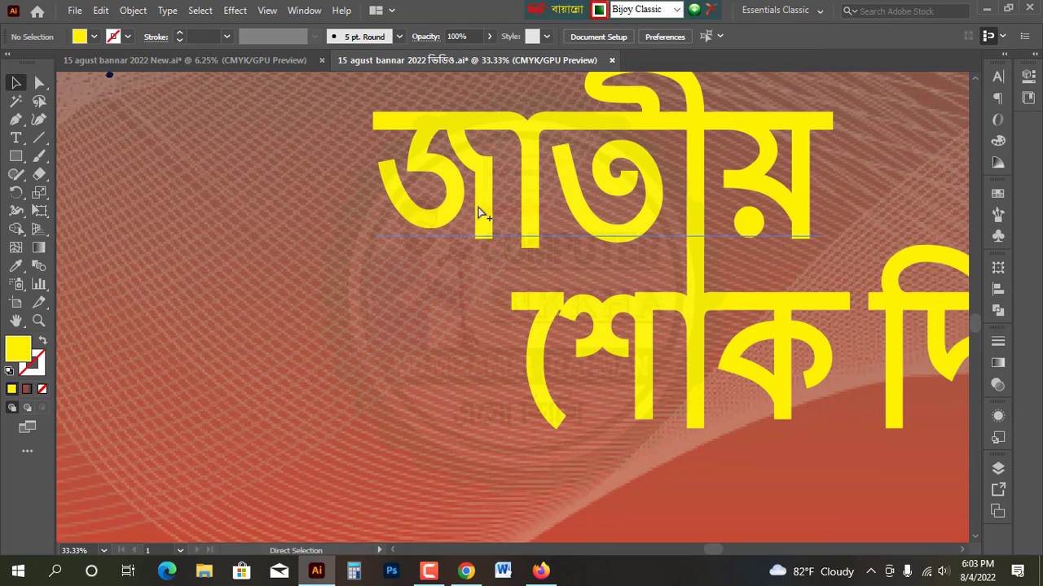
Group জাতীয়, শোক দিবস and the connecting stem, and move the group up beside the date box.
scroll(544, 273, "down", 1)
scroll(544, 272, "up", 2)
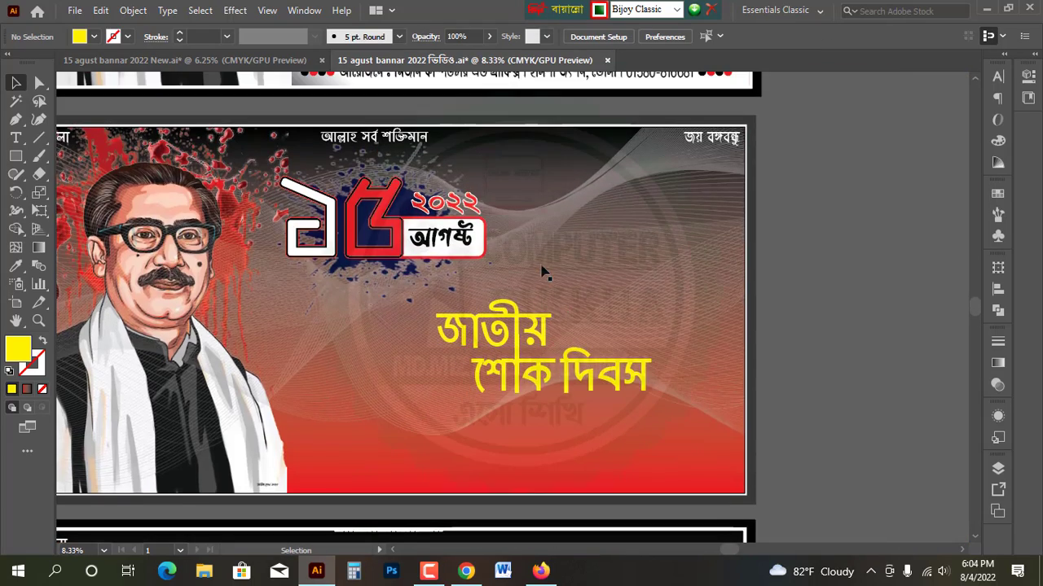
left_click(476, 364)
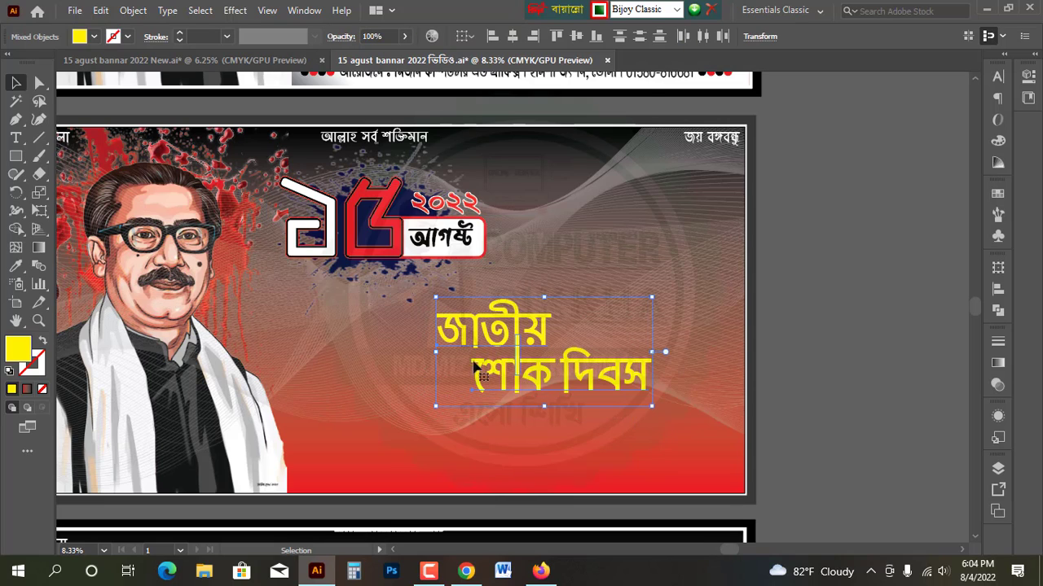
right_click(499, 328)
left_click(592, 192)
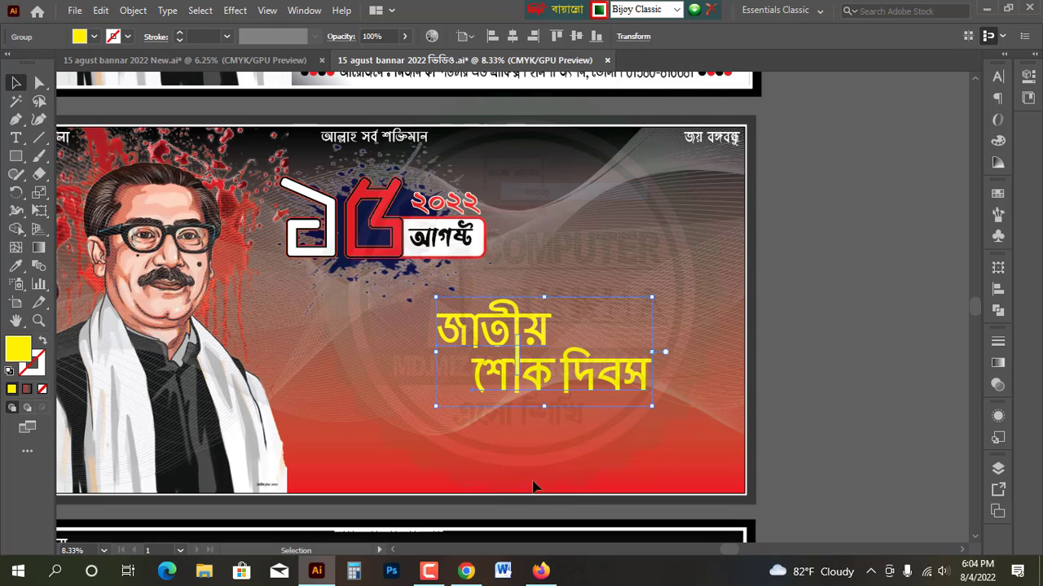
left_click_drag(530, 375, 556, 221)
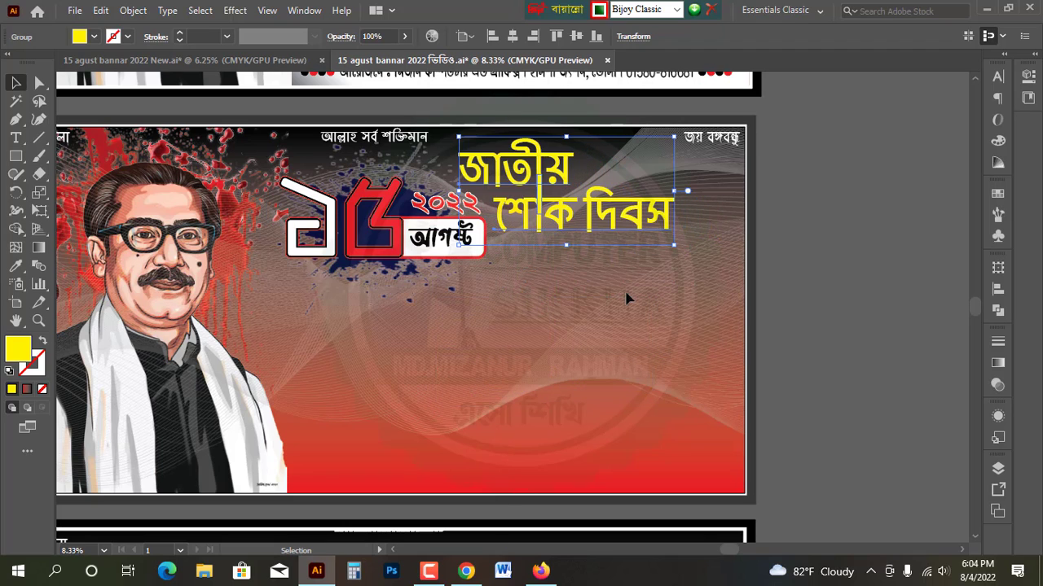
Compare the grouped title's placement and styling with the reference banner above.
scroll(625, 299, "up", 5)
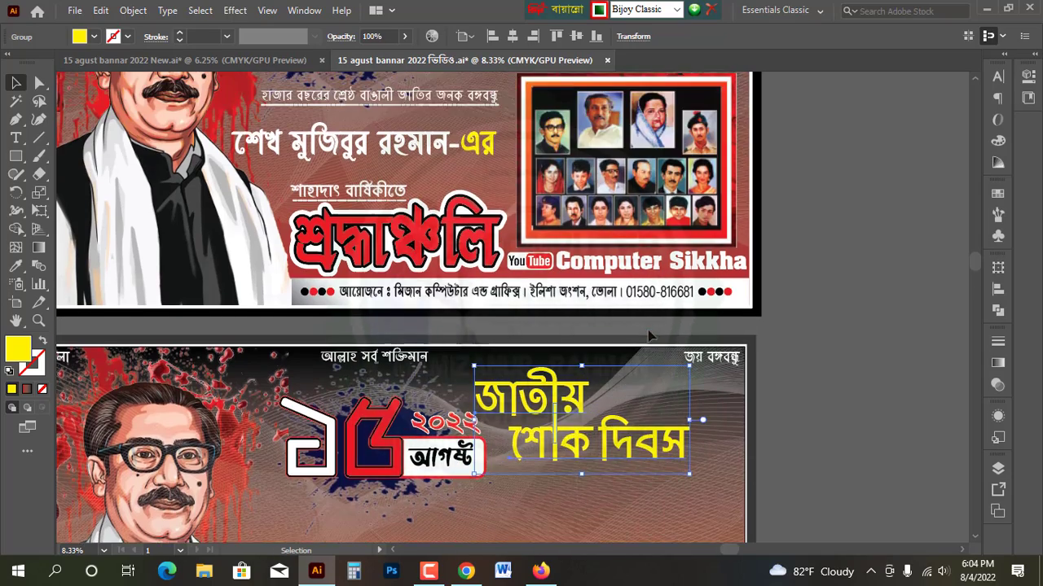
scroll(649, 335, "up", 4)
scroll(651, 318, "down", 3)
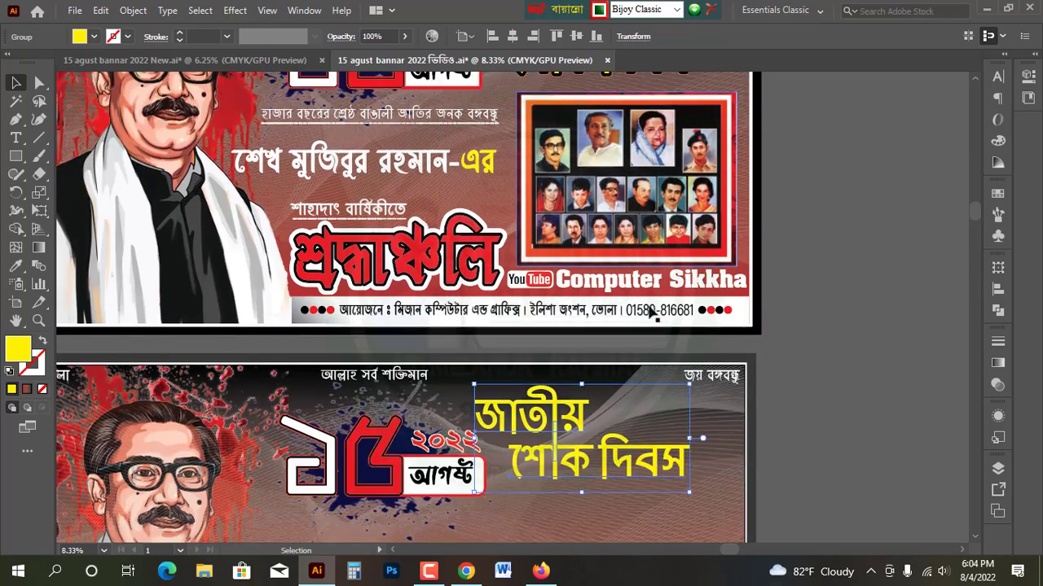
scroll(652, 317, "down", 3)
left_click(592, 305)
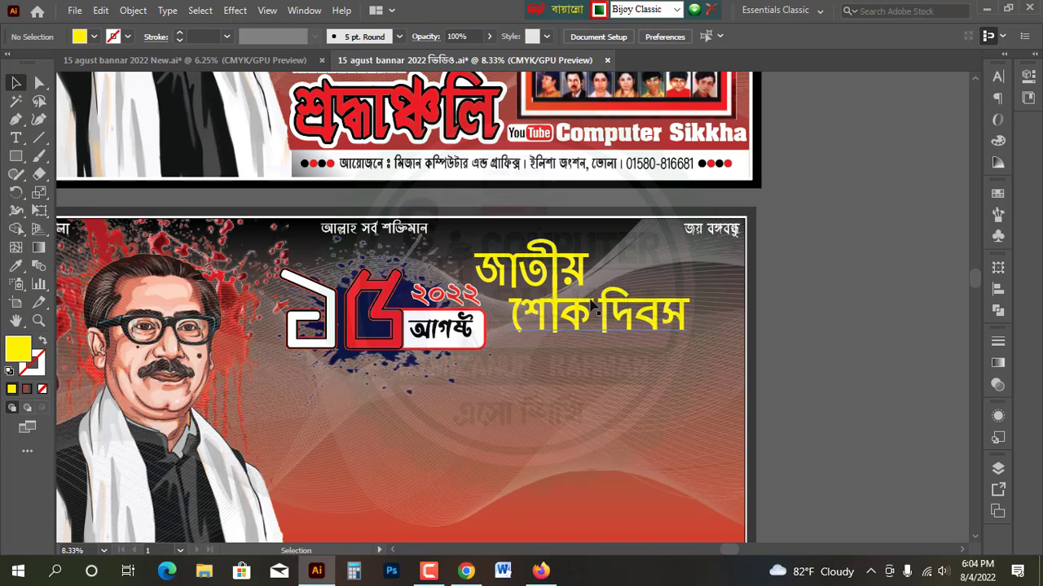
left_click(593, 306)
scroll(593, 305, "up", 3)
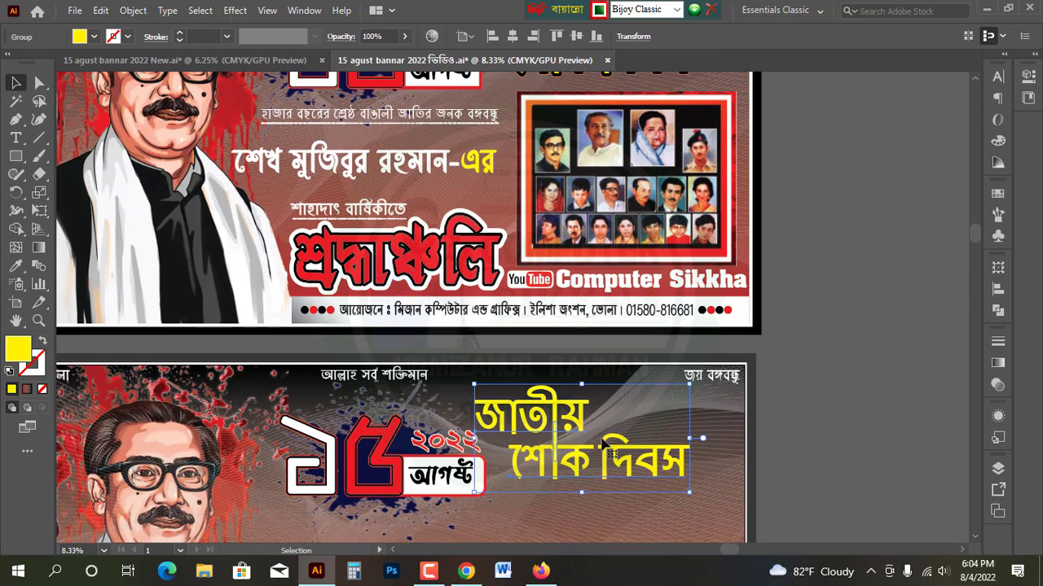
Place a copy of the জাতীয় শোক দিবস title group behind the original and give it a 65 pt black stroke.
key("a")
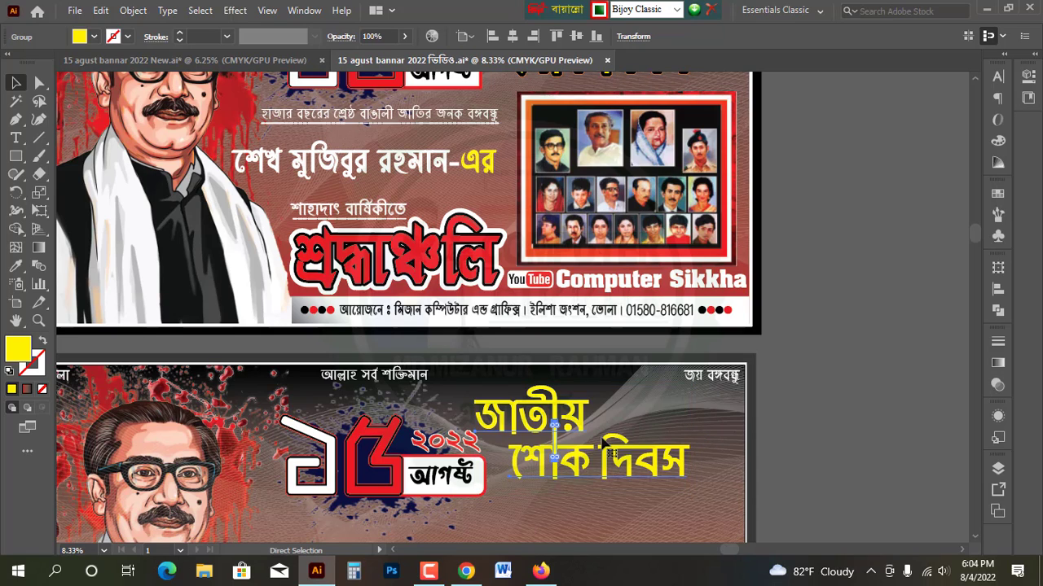
key("ctrl+shift+a")
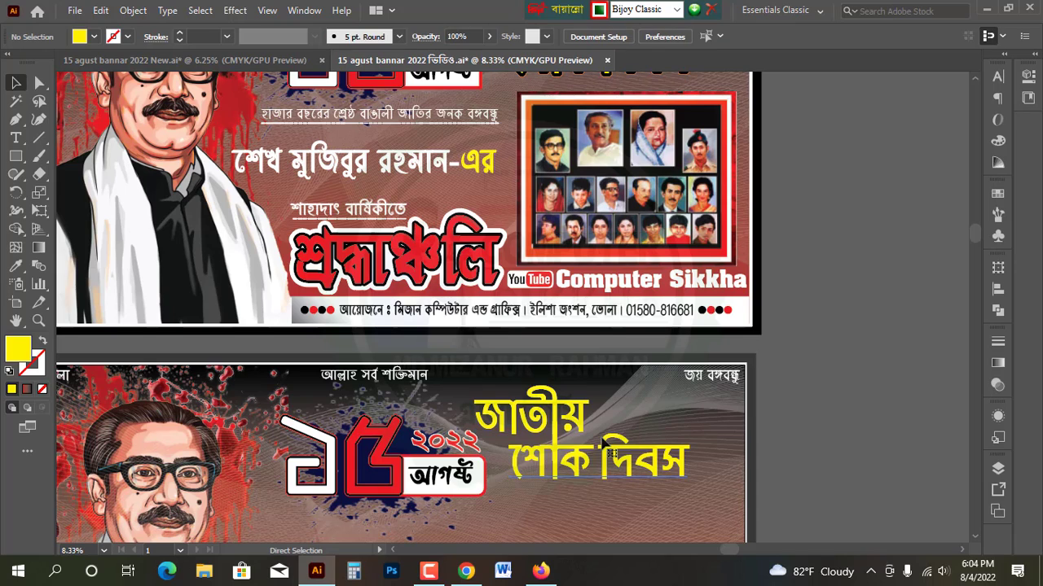
left_click(607, 448)
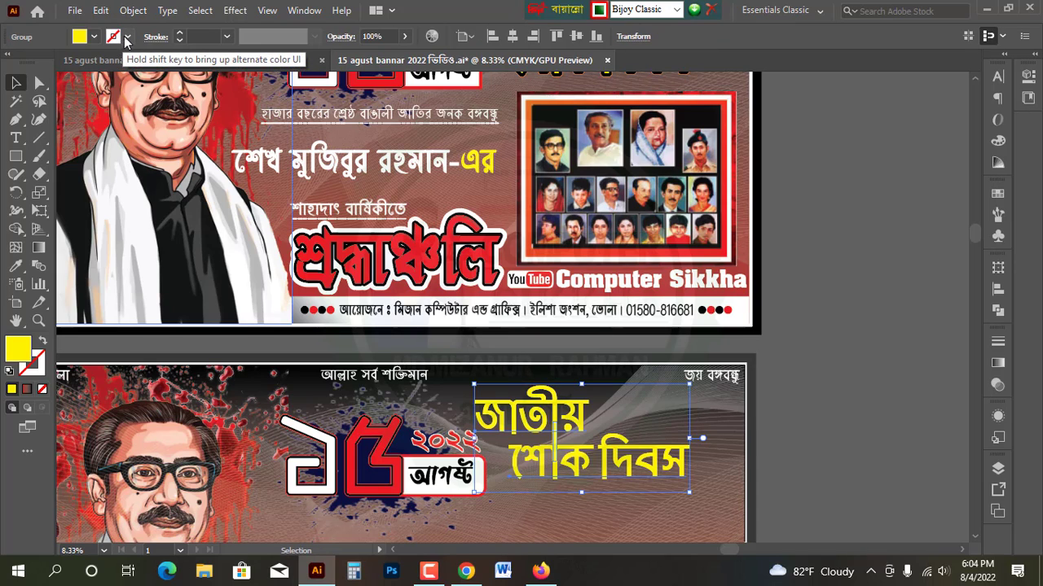
left_click(127, 37)
left_click(43, 61)
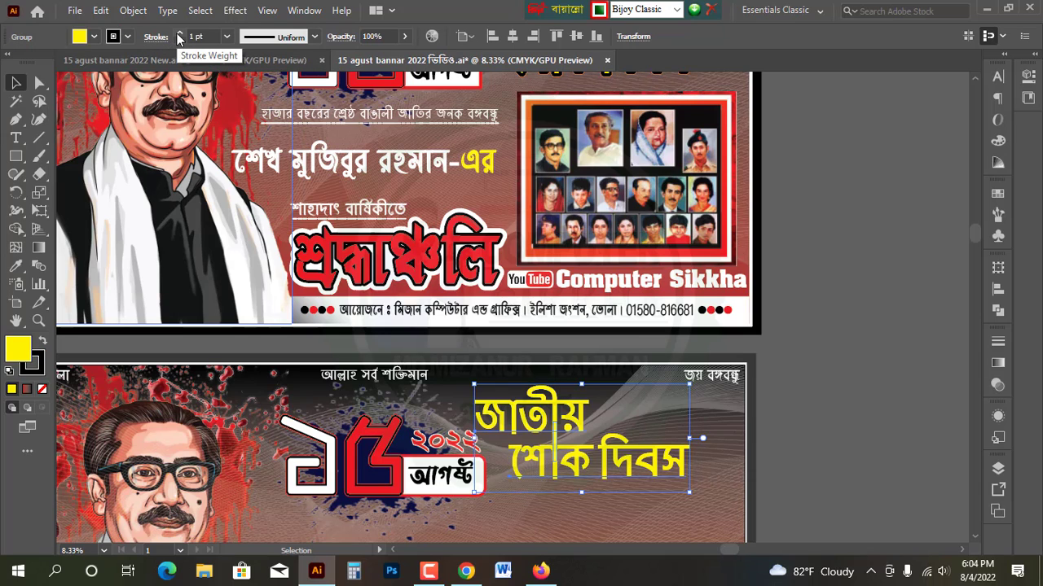
left_click(178, 33)
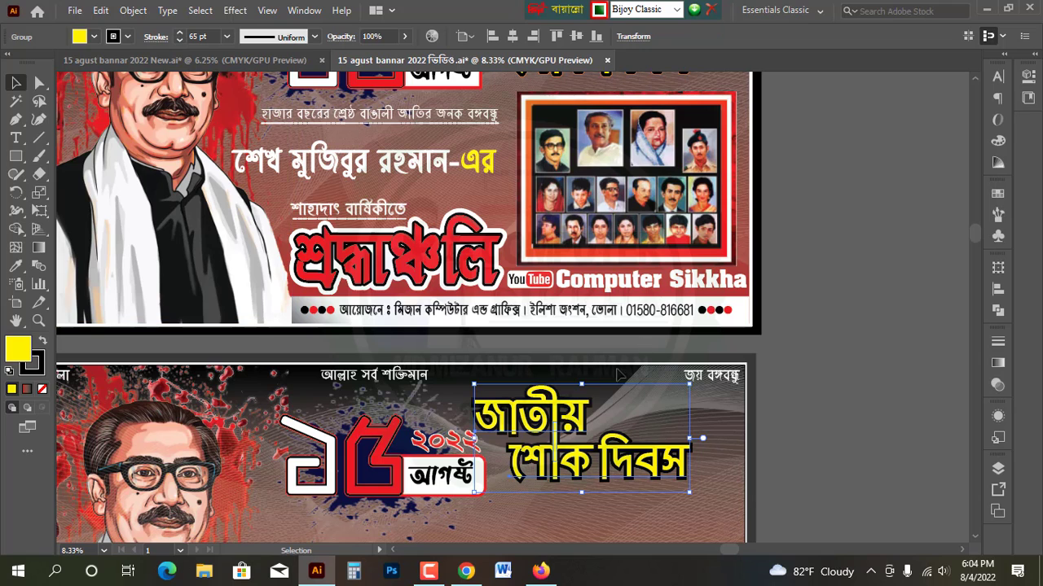
scroll(580, 415, "down", 3)
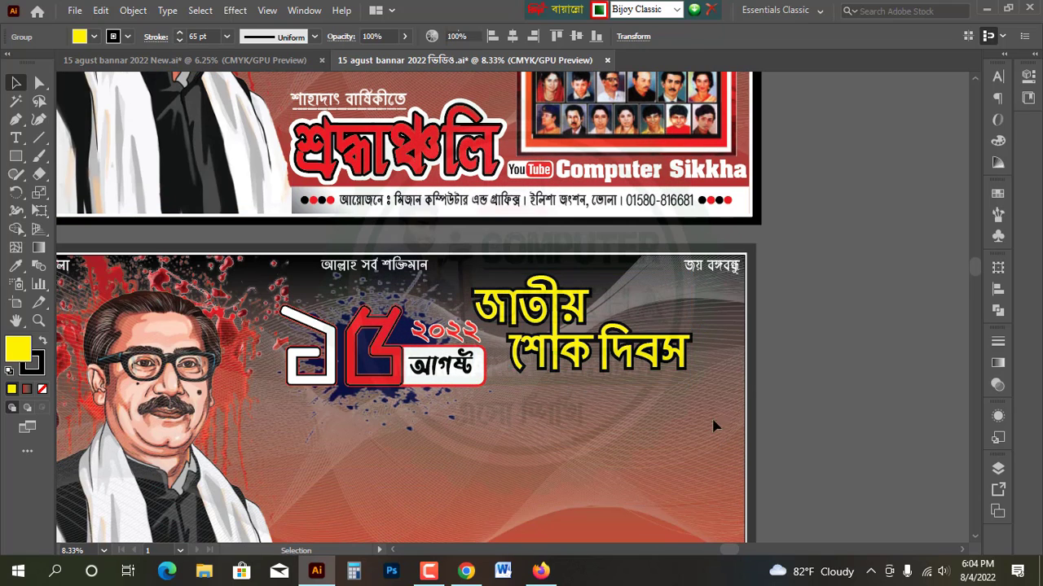
Place another copy of the title group at the back with a 94 pt red stroke as an outer outline.
key("ctrl+c")
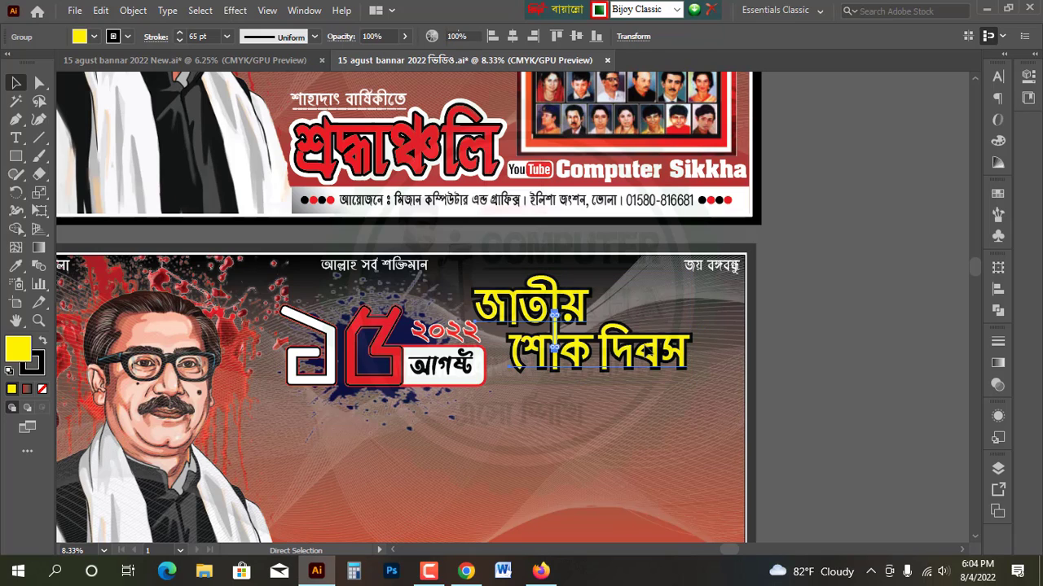
key("ctrl+shift+a")
left_click(648, 351)
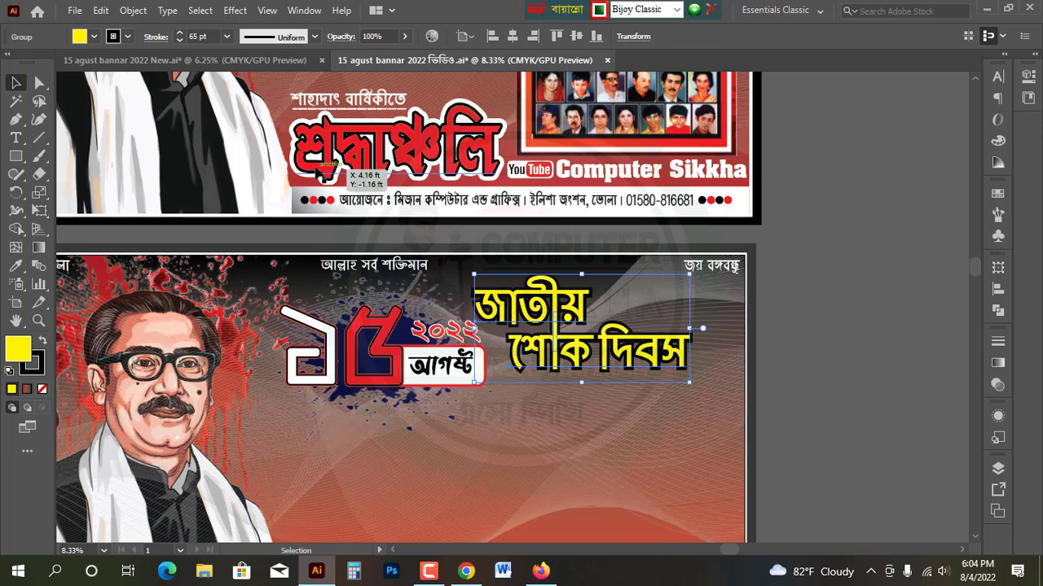
left_click(114, 39)
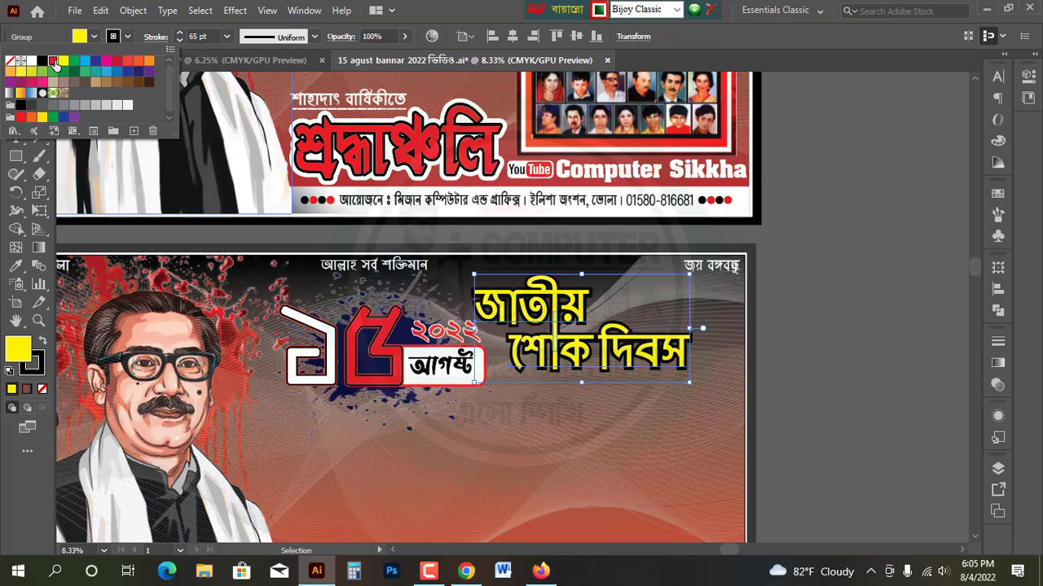
left_click(54, 61)
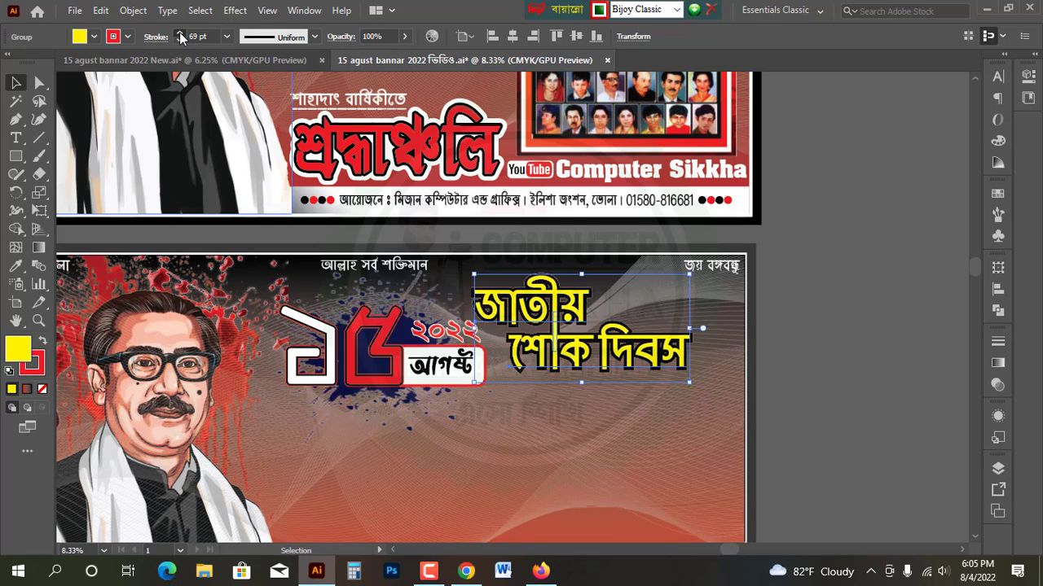
left_click(737, 326)
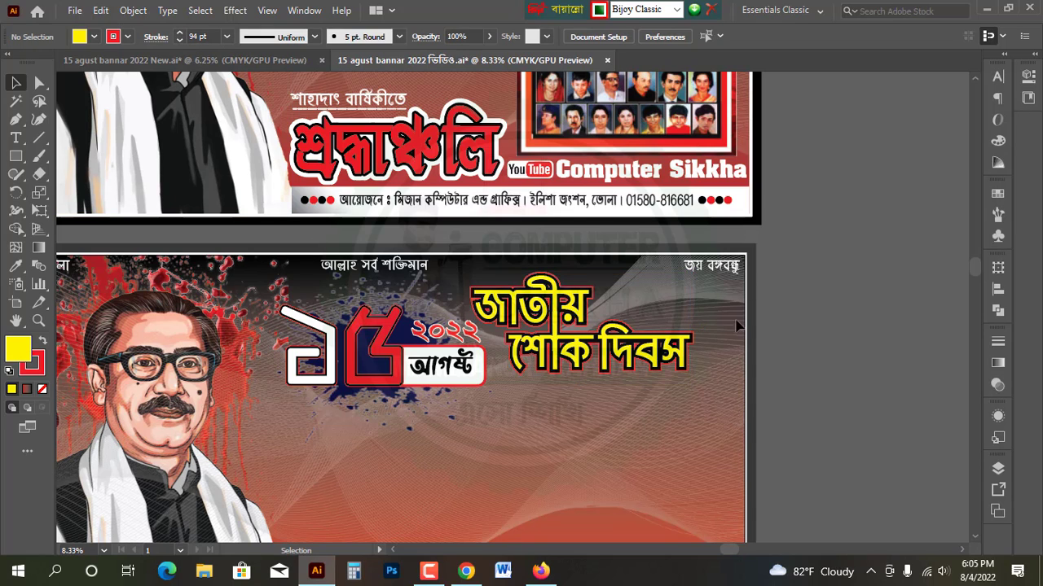
Compare the title with the reference banner, and delete the ১৫ ২০২২ date artwork and its white box from the spare banner copy below.
scroll(601, 346, "down", 2)
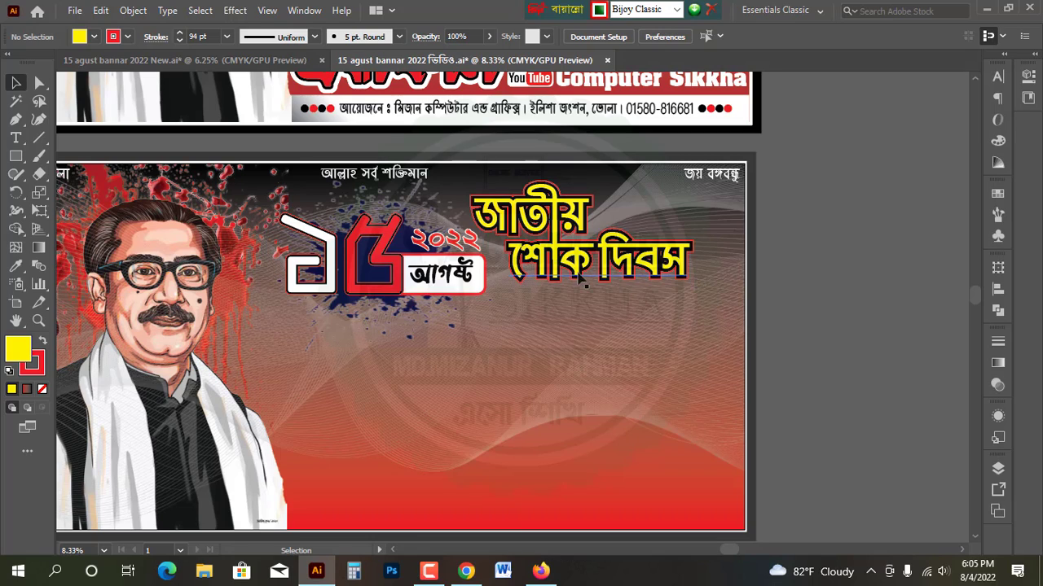
scroll(585, 311, "up", 7)
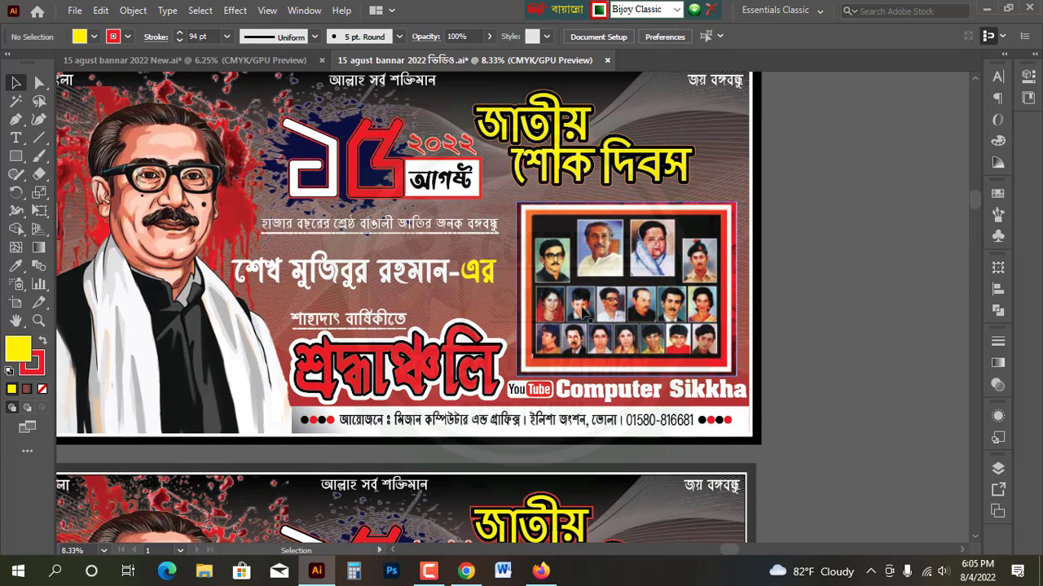
scroll(585, 298, "down", 3)
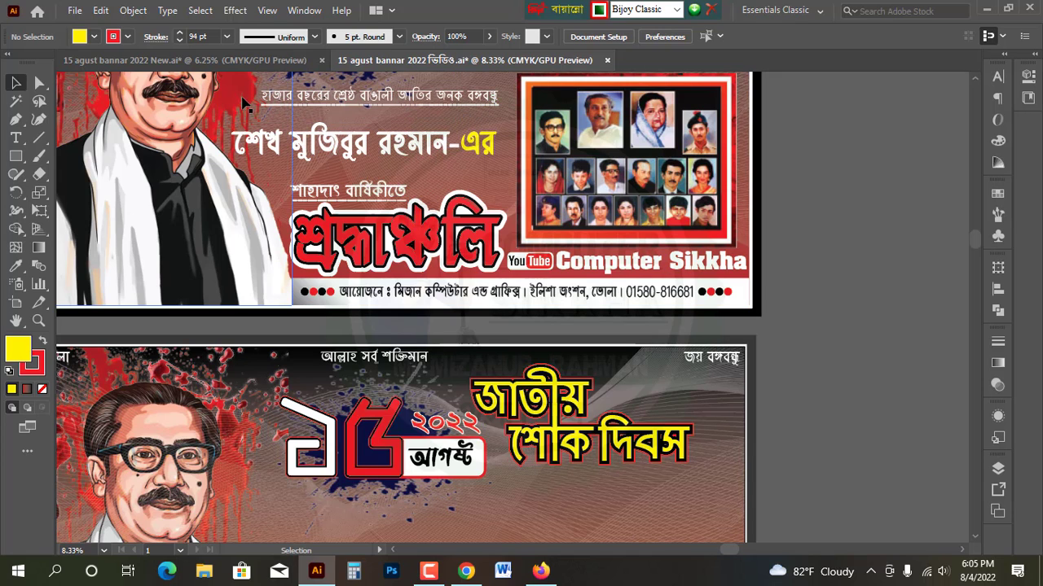
left_click(180, 121)
scroll(386, 197, "down", 10)
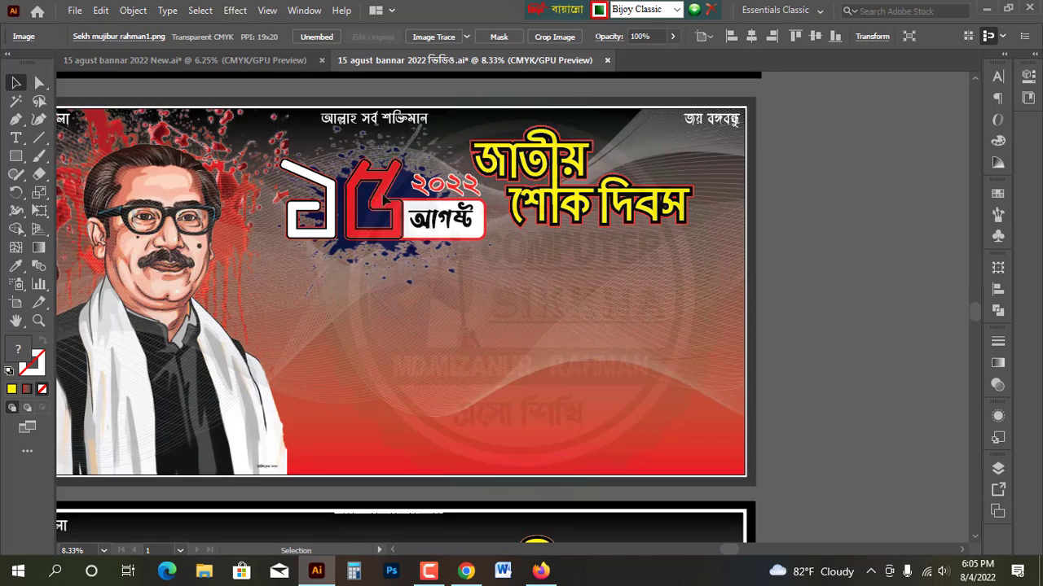
scroll(388, 231, "down", 5)
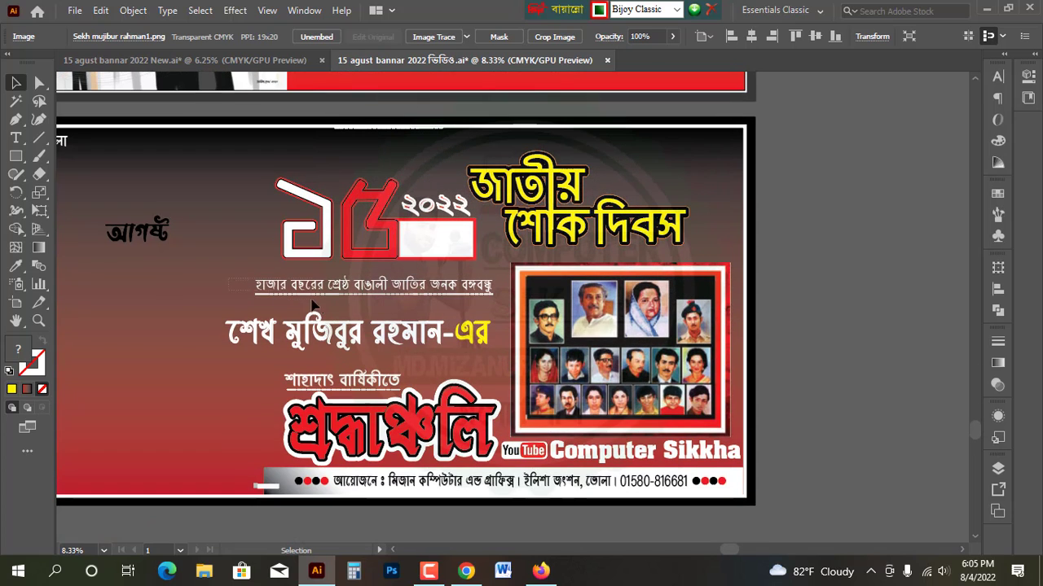
left_click_drag(488, 357, 224, 151)
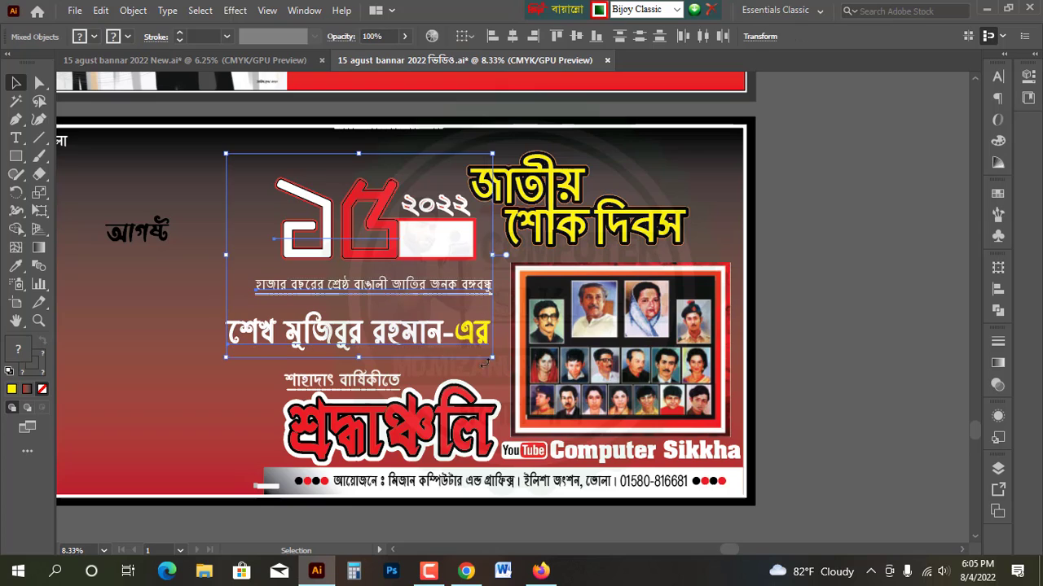
scroll(198, 371, "up", 2)
left_click(251, 317)
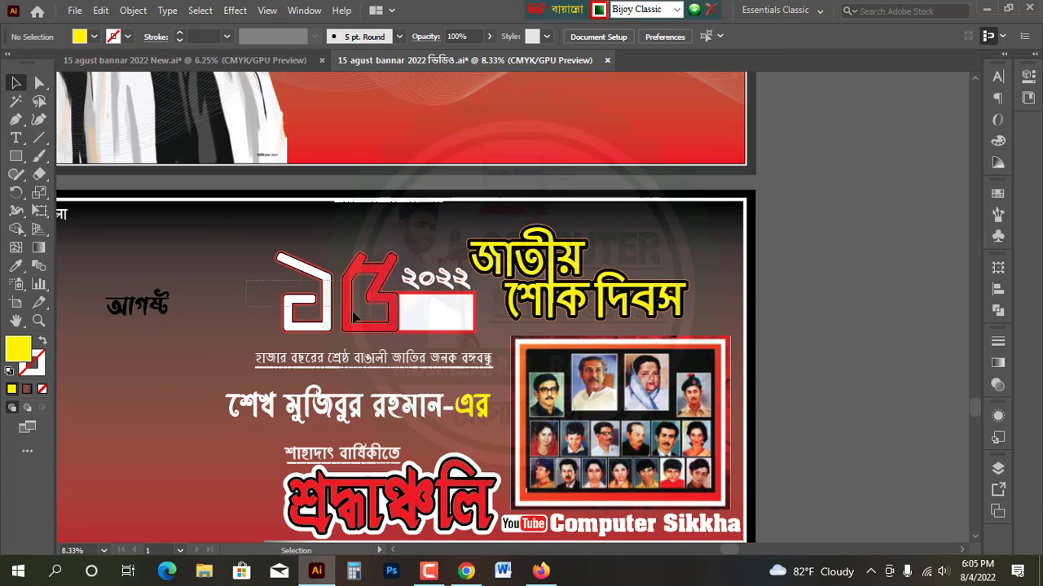
left_click(442, 325)
key("Delete")
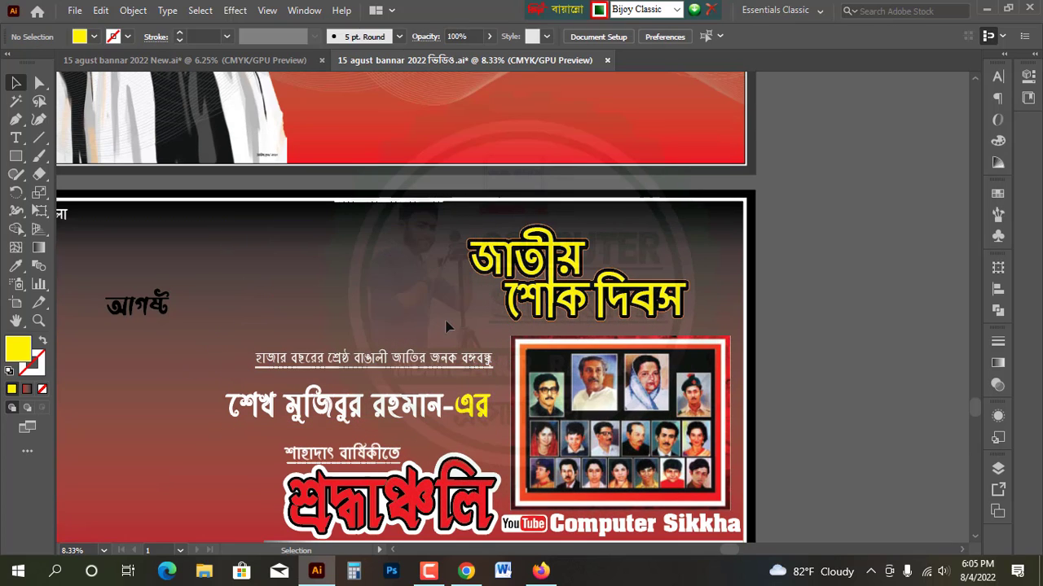
Move the হাজার বছরের tagline and the শেখ মুজিবুর রহমান-এর line from the spare copy to beneath the new banner's date box.
scroll(446, 327, "down", 3)
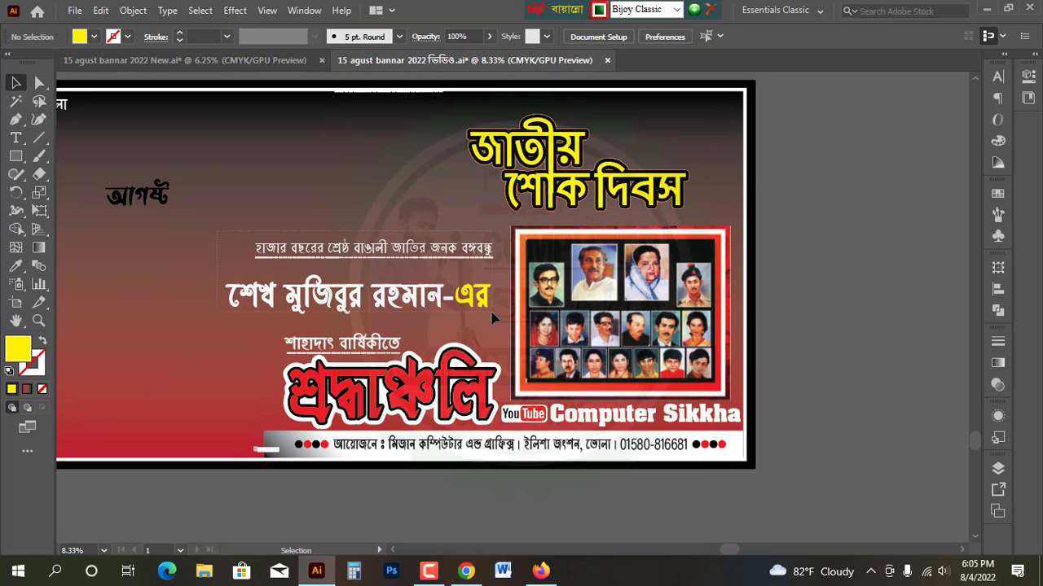
left_click(492, 318)
scroll(444, 346, "up", 6)
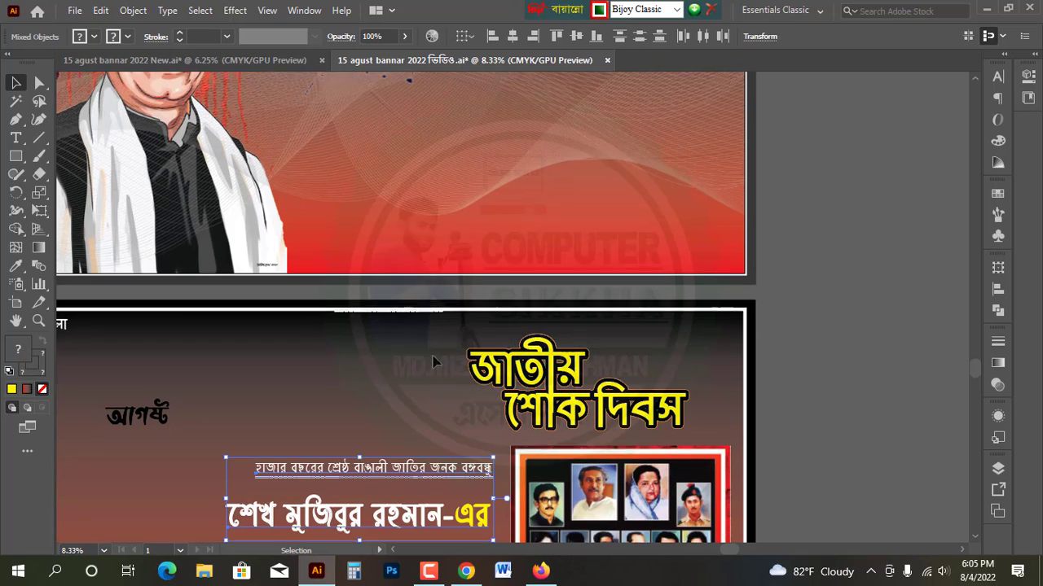
left_click_drag(407, 457, 399, 142)
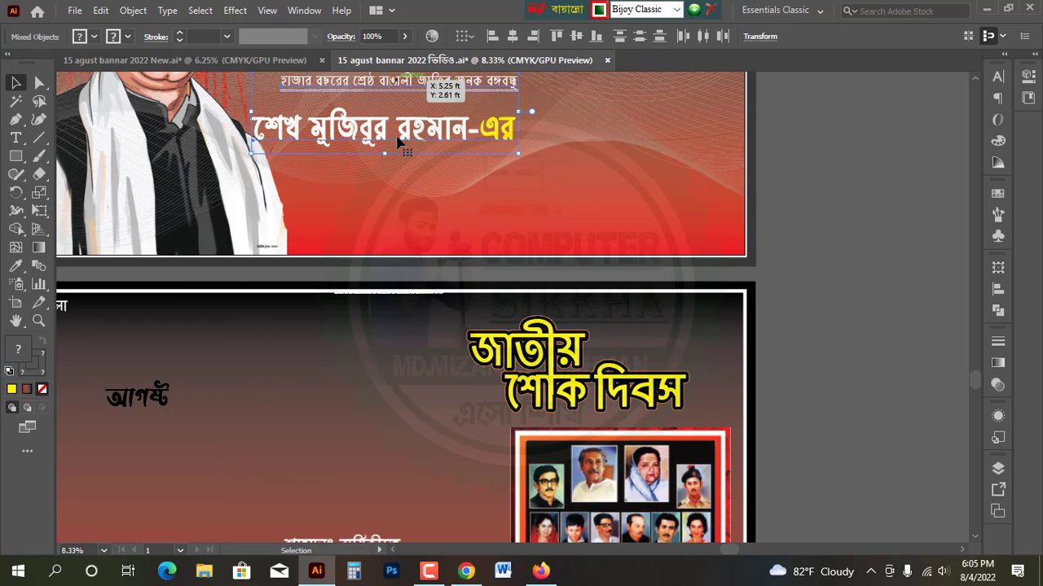
scroll(428, 262, "up", 5)
left_click_drag(400, 321, 430, 281)
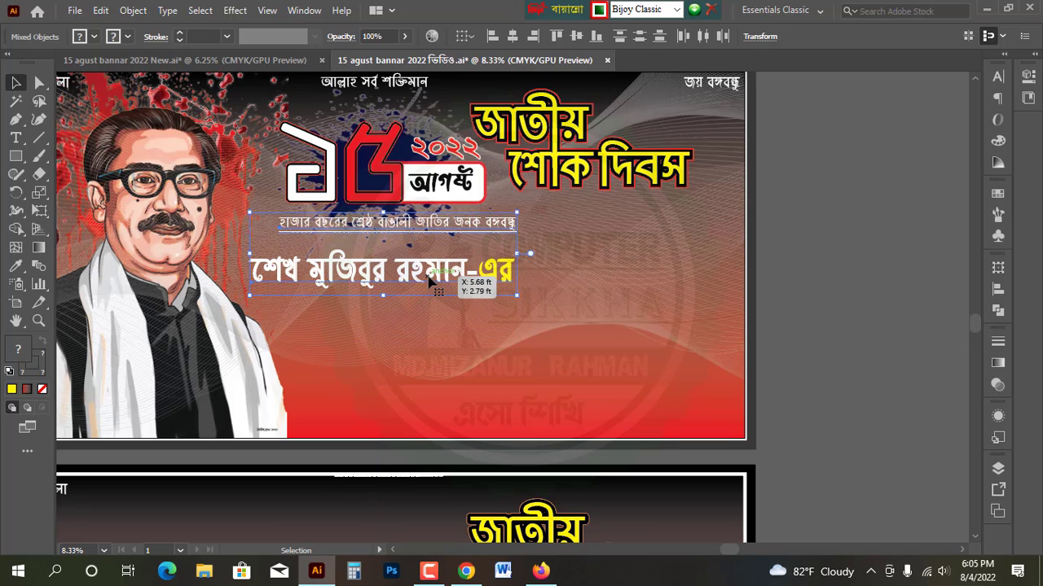
Move the framed family photo collage from the spare copy to beneath the জাতীয় শোক দিবস title, and clear the selection.
scroll(521, 269, "down", 5)
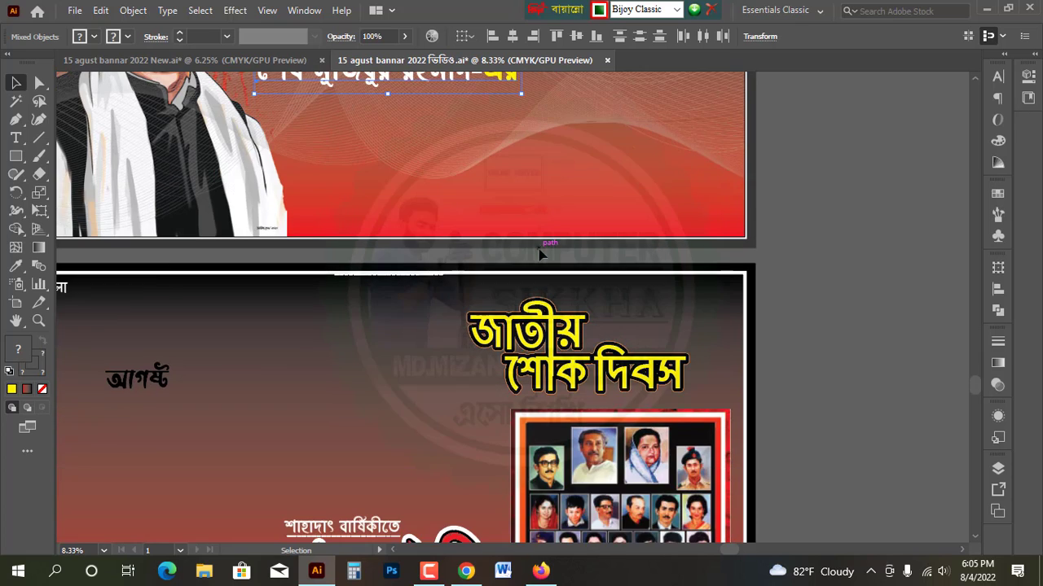
scroll(538, 255, "up", 3)
left_click_drag(622, 524, 753, 389)
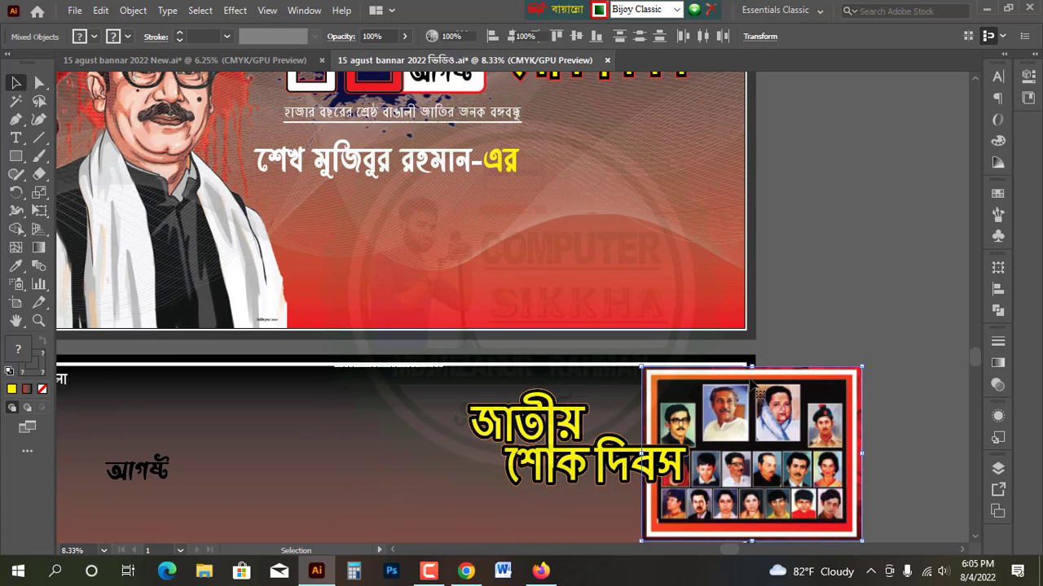
scroll(673, 340, "down", 3)
scroll(790, 466, "up", 4)
left_click_drag(820, 487, 705, 225)
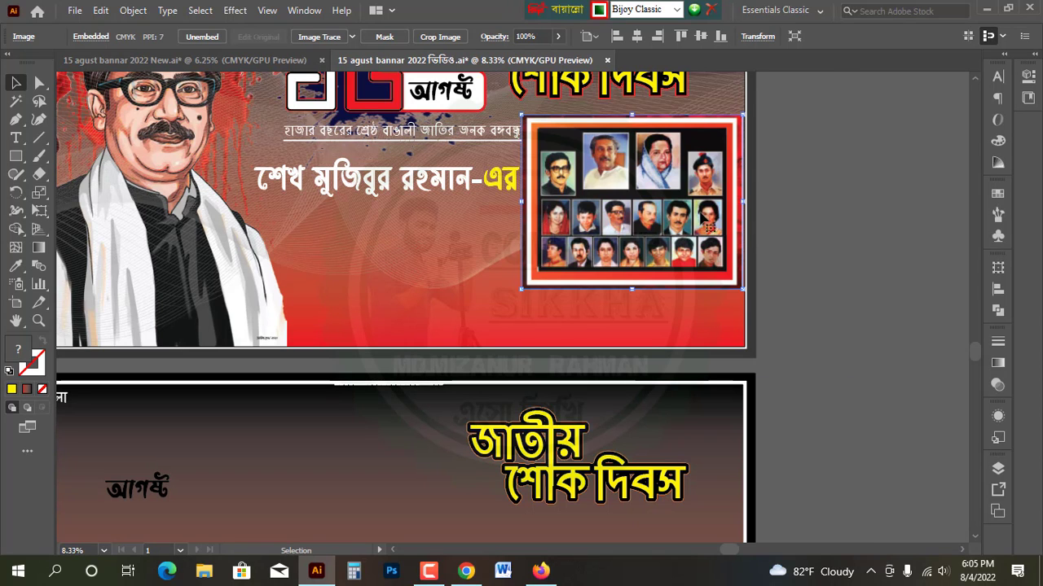
left_click(396, 204)
Move the outlined শ্রদ্ধাঞ্চলি title on the spare banner up, clear of the শাহাদাৎ বার্ষিকীতে line.
scroll(396, 204, "down", 15)
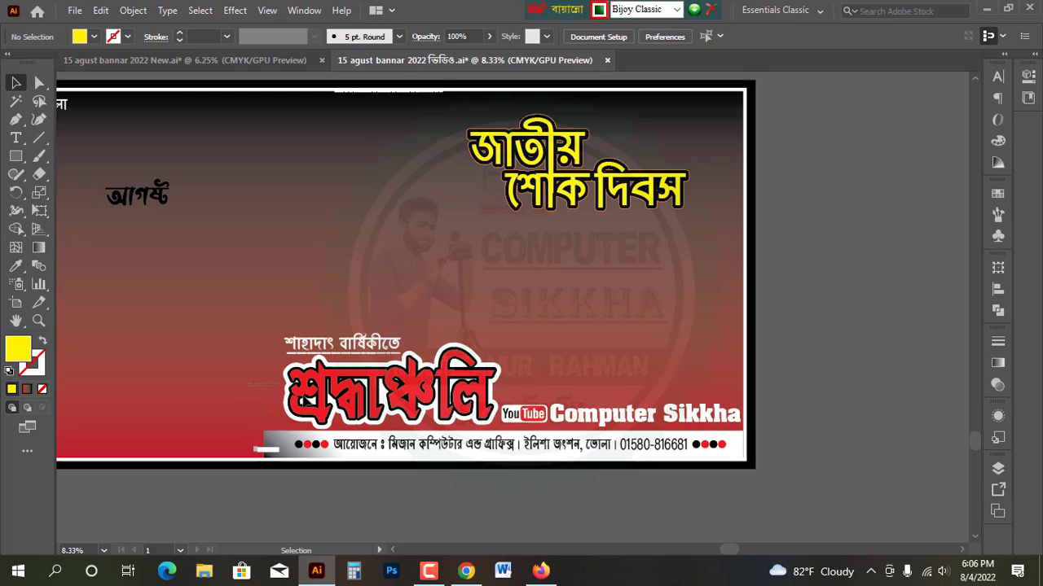
left_click(353, 412)
left_click_drag(355, 414, 148, 321)
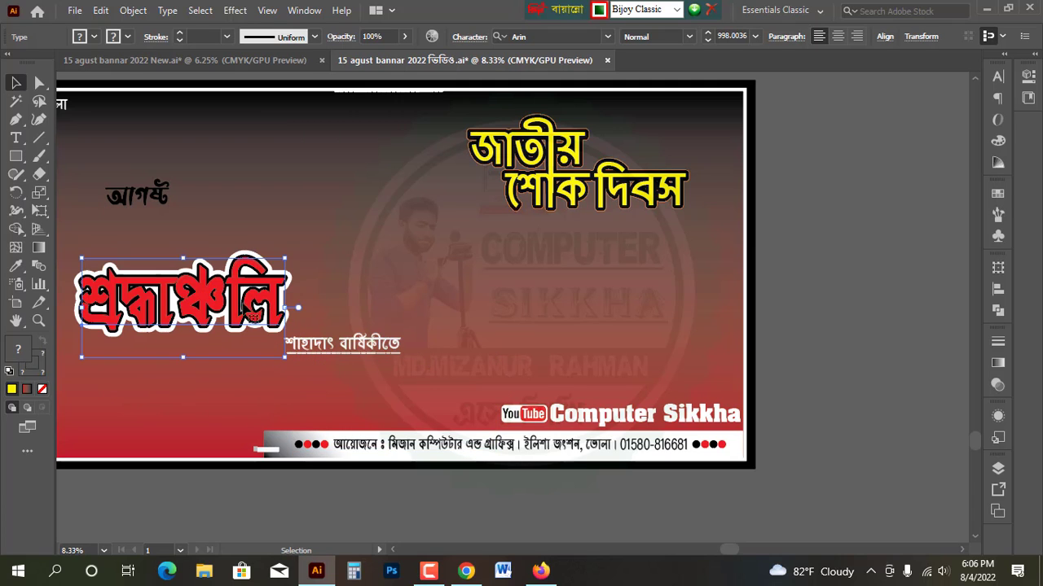
left_click_drag(252, 314, 381, 242)
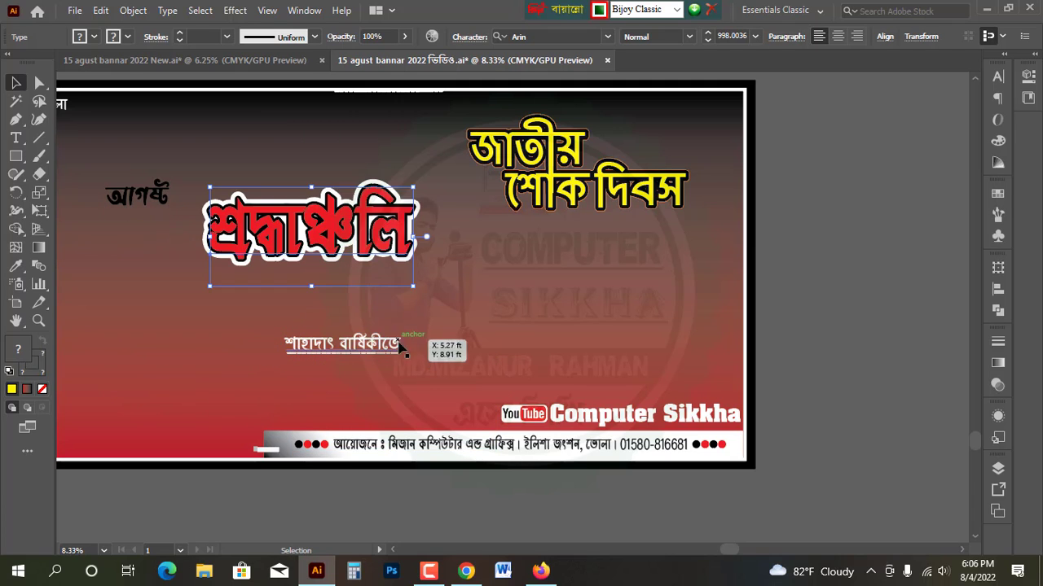
Move the underlined শাহাদাৎ বার্ষিকীতে group onto the new banner beneath the শেখ মুজিবুর রহমান-এর line.
left_click(265, 354)
scroll(410, 421, "up", 5)
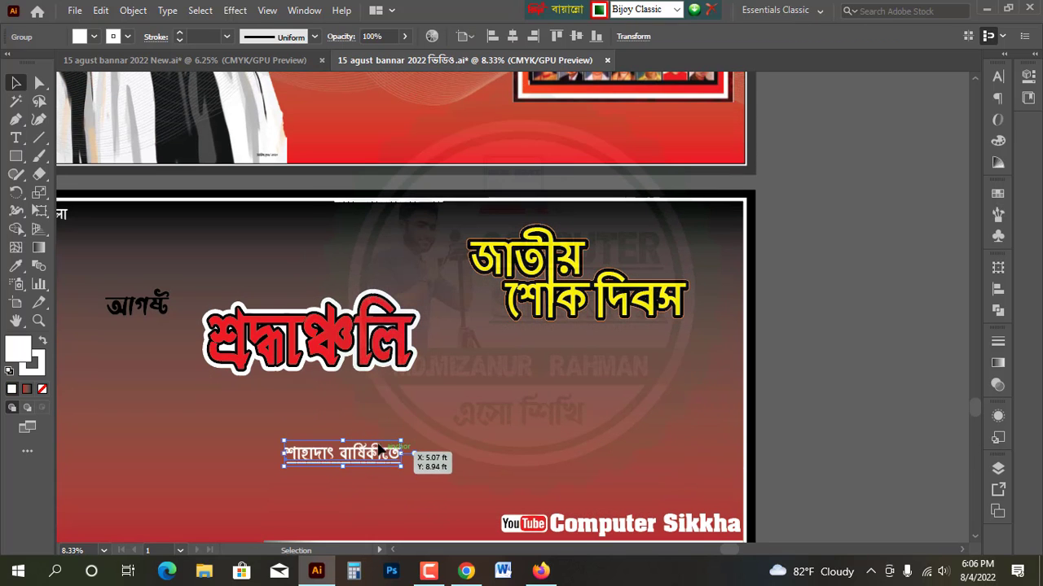
left_click_drag(379, 450, 355, 213)
scroll(407, 100, "up", 7)
right_click(352, 217)
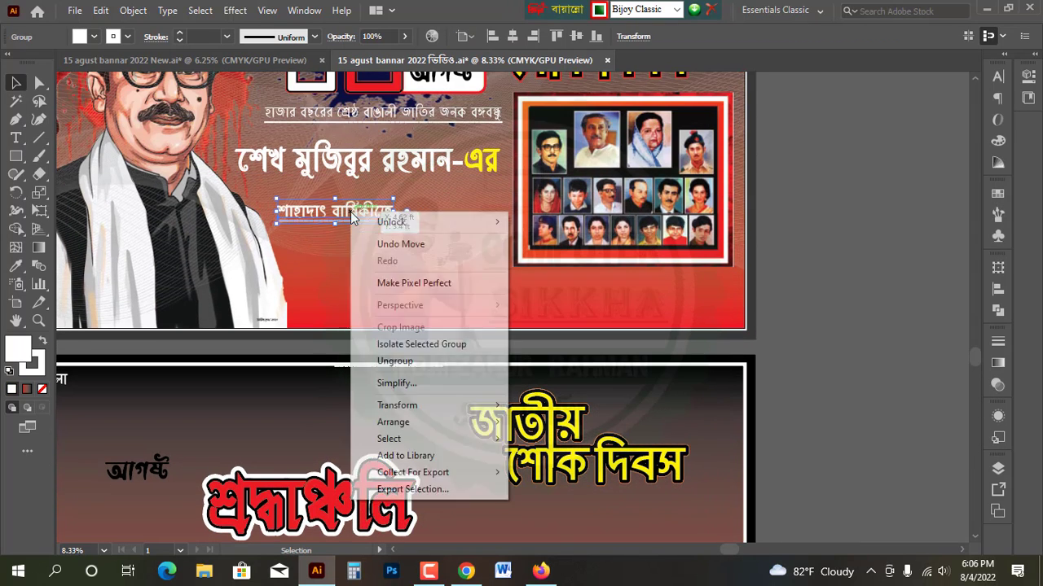
left_click(366, 238)
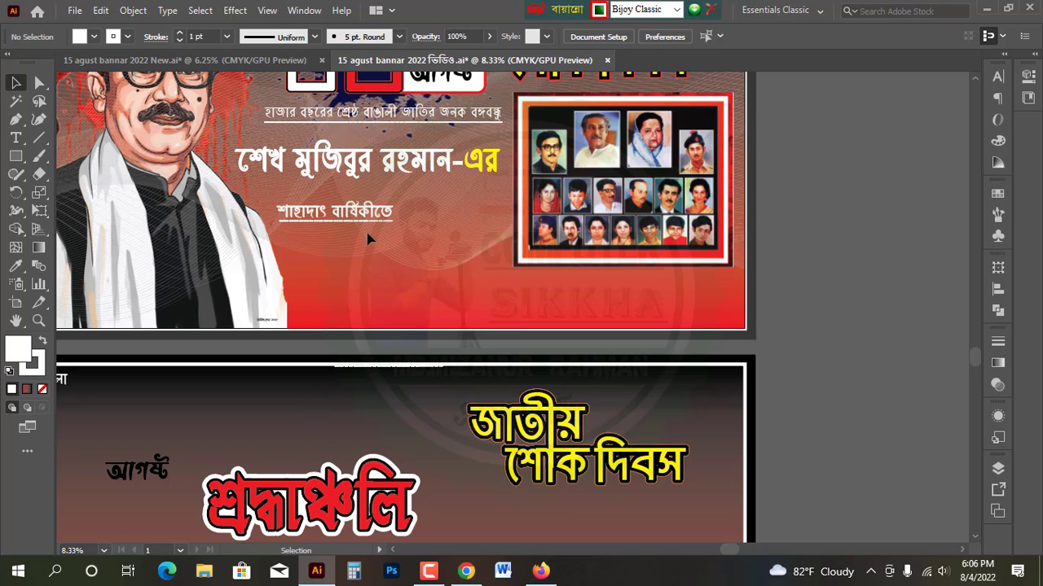
left_click(369, 208)
left_click(342, 273)
scroll(339, 255, "up", 1)
left_click(353, 230)
left_click_drag(354, 227, 354, 228)
Add the title শ্রদ্ধাঞ্চলি beneath the শাহাদাৎ বার্ষিকীতে line, copying the style of the spare banner's red title with the Eyedropper.
scroll(352, 326, "down", 2)
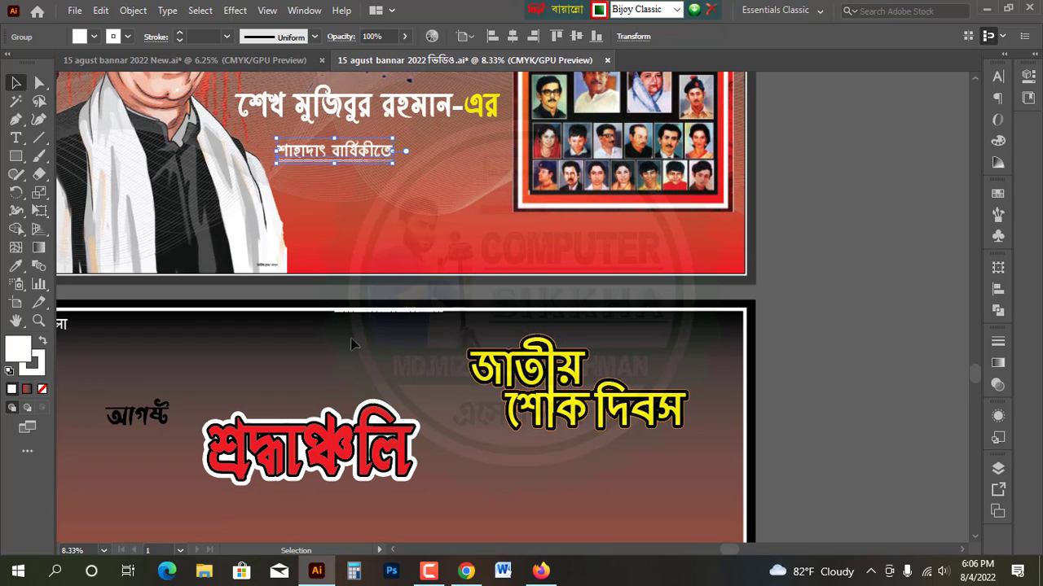
left_click(15, 137)
left_click(343, 229)
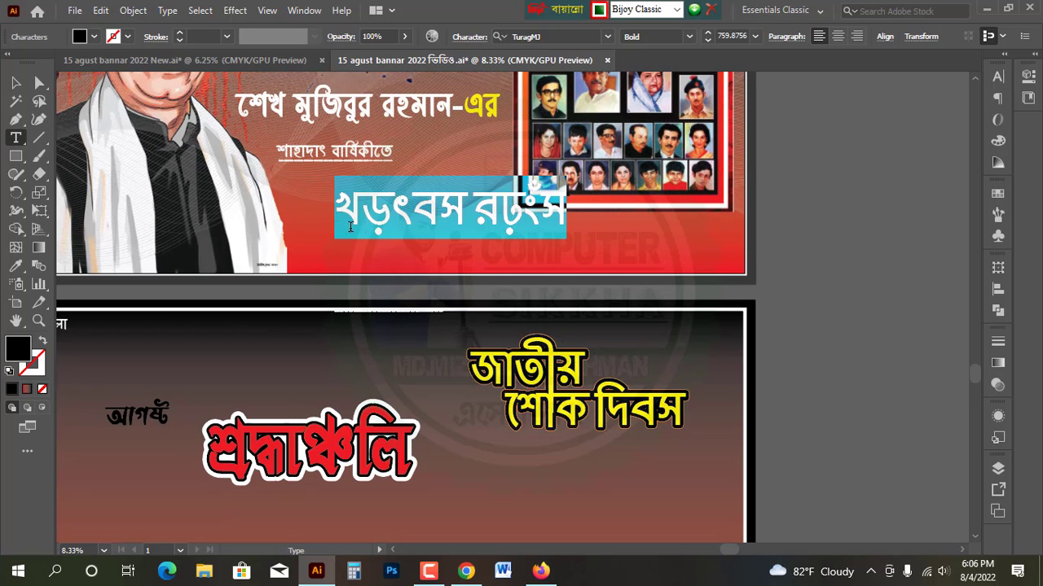
left_click(16, 271)
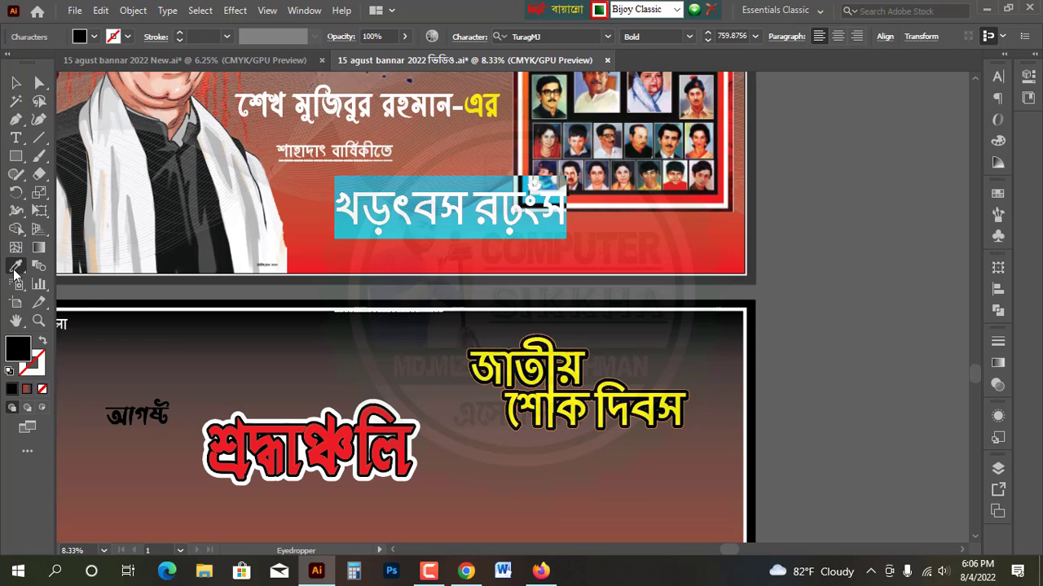
left_click(279, 436)
left_click(16, 82)
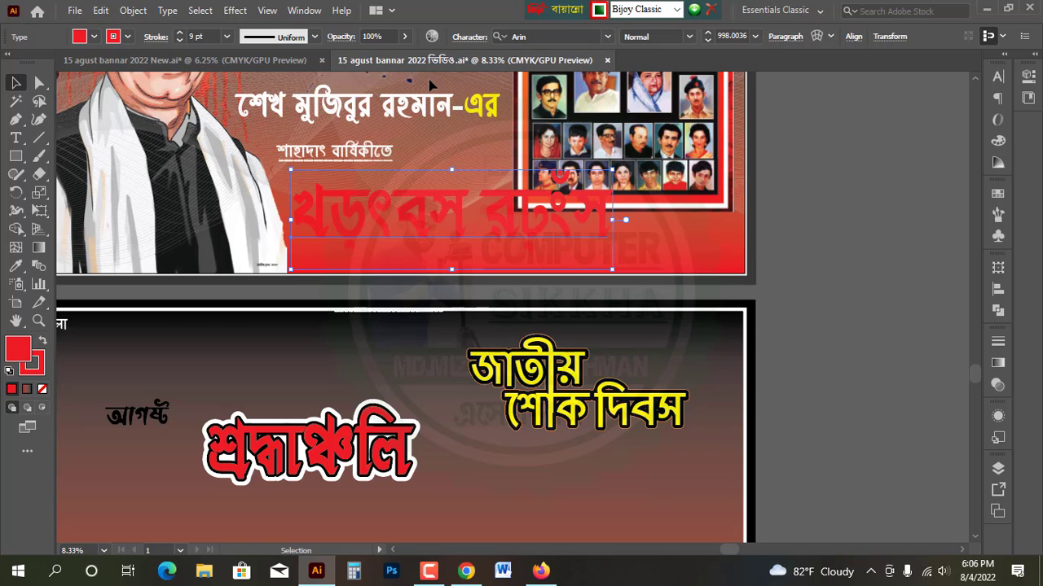
double_click(412, 213)
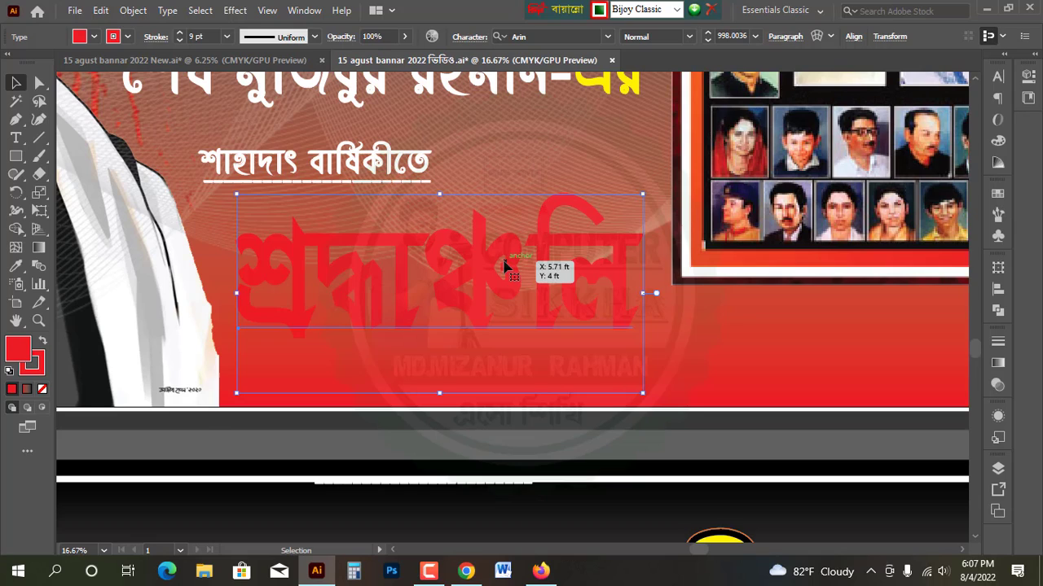
Duplicate the red শ্রদ্ধাঞ্চলি title in place behind itself, lock the front one and select the rear copy.
key("a")
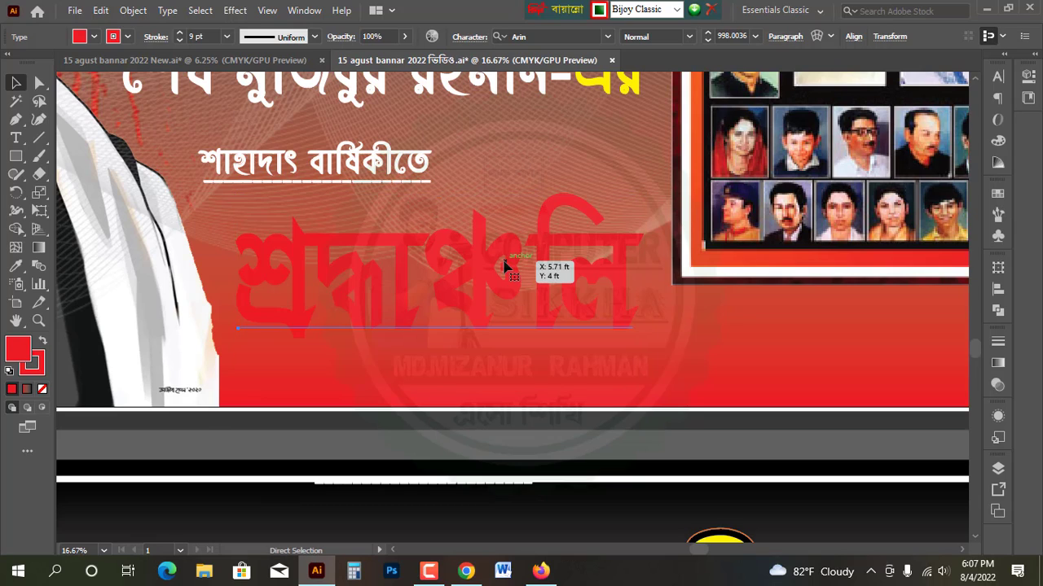
left_click(504, 265)
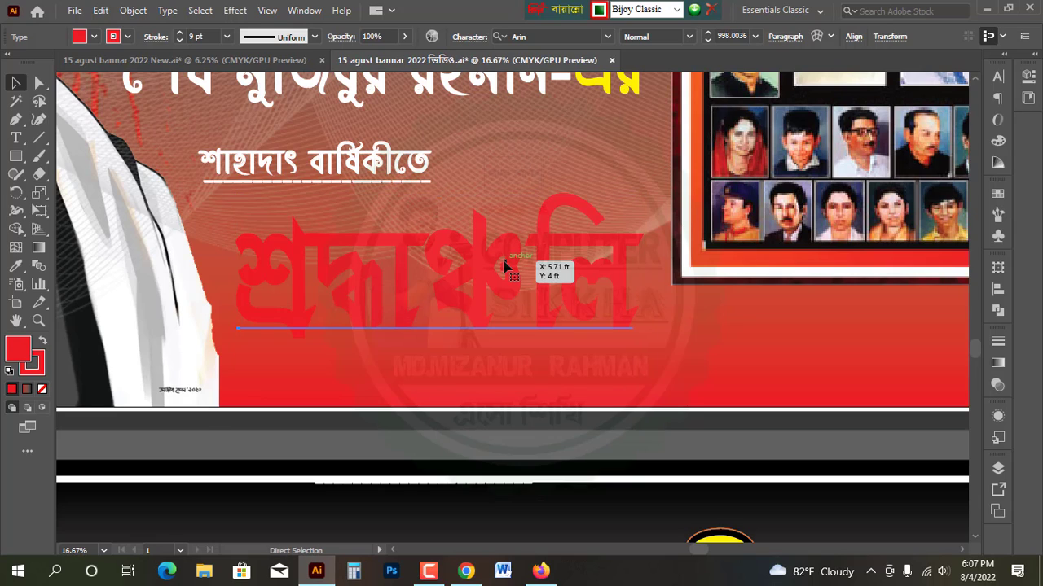
key("ctrl+shift+a")
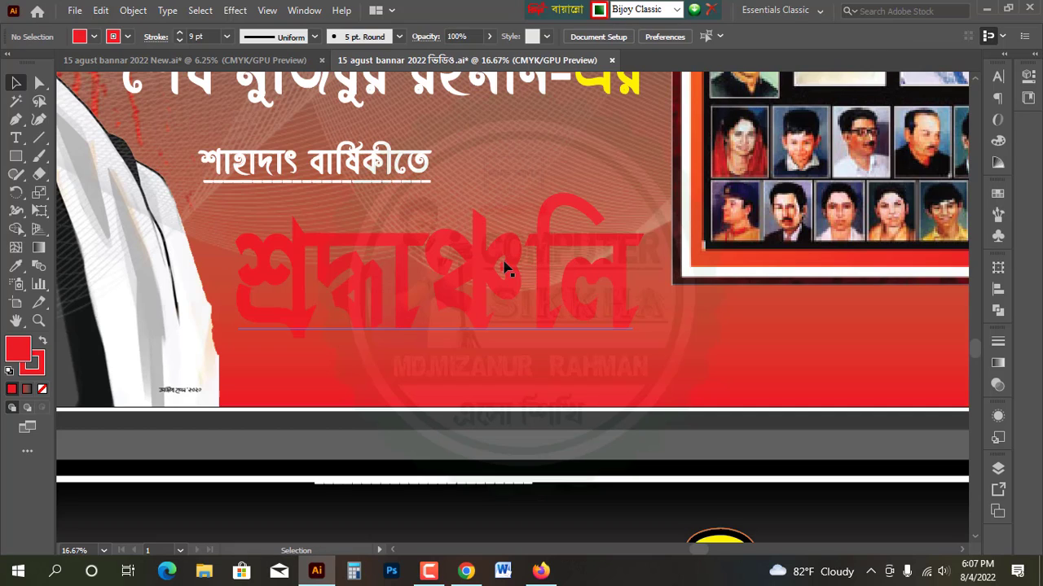
left_click(503, 267)
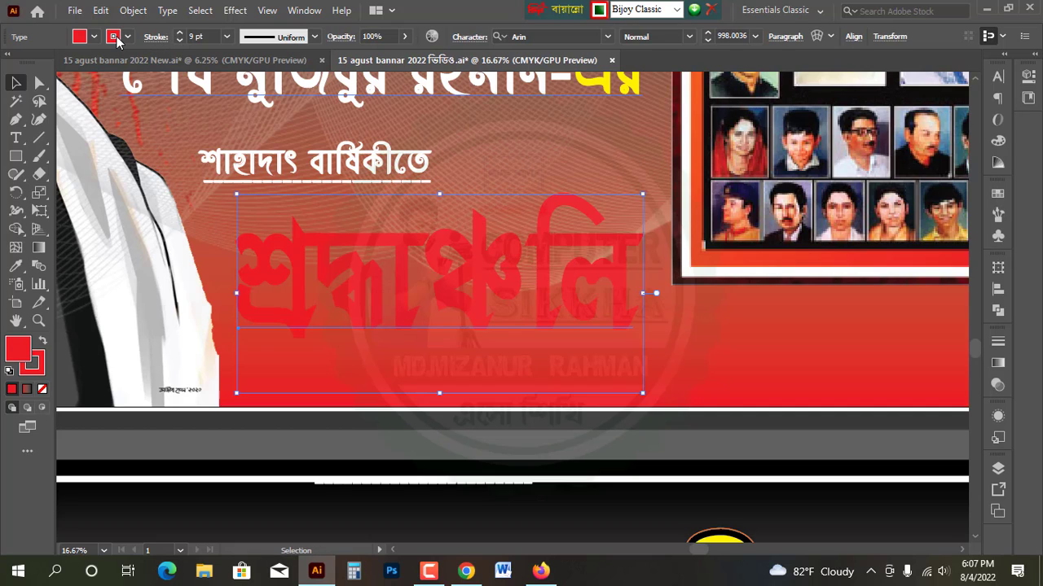
Give the rear copy of the শ্রদ্ধাঞ্চলি title a black stroke of 59 pt.
left_click(116, 38)
left_click(42, 62)
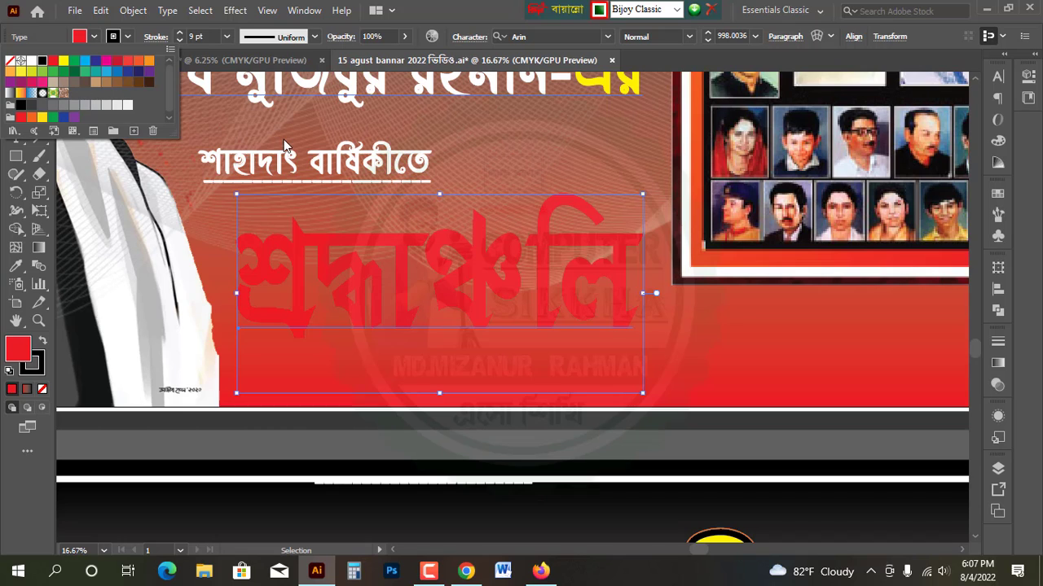
left_click(187, 163)
scroll(469, 233, "down", 5)
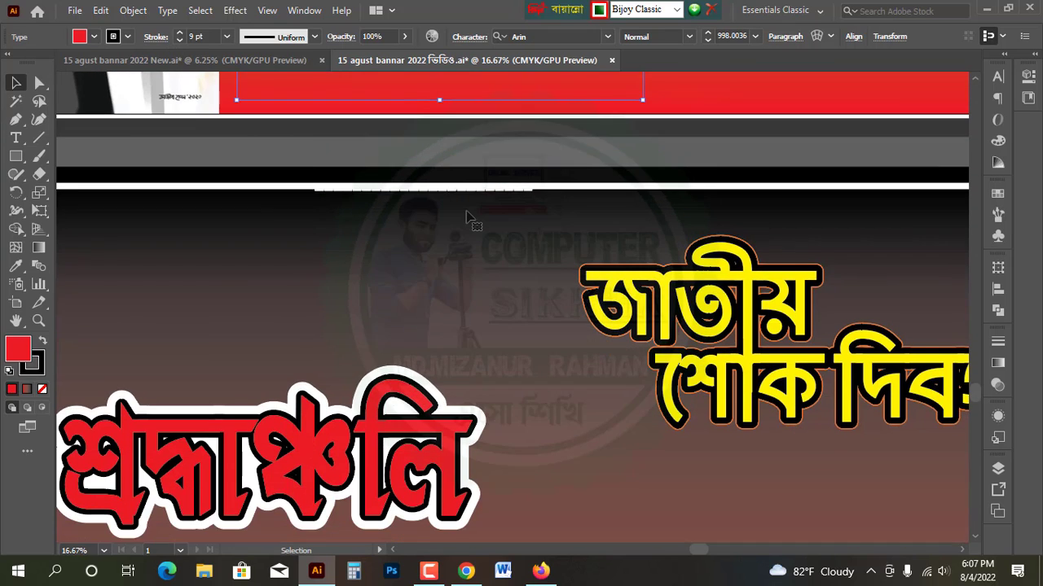
scroll(468, 216, "up", 1)
scroll(465, 215, "up", 5)
scroll(466, 215, "down", 1)
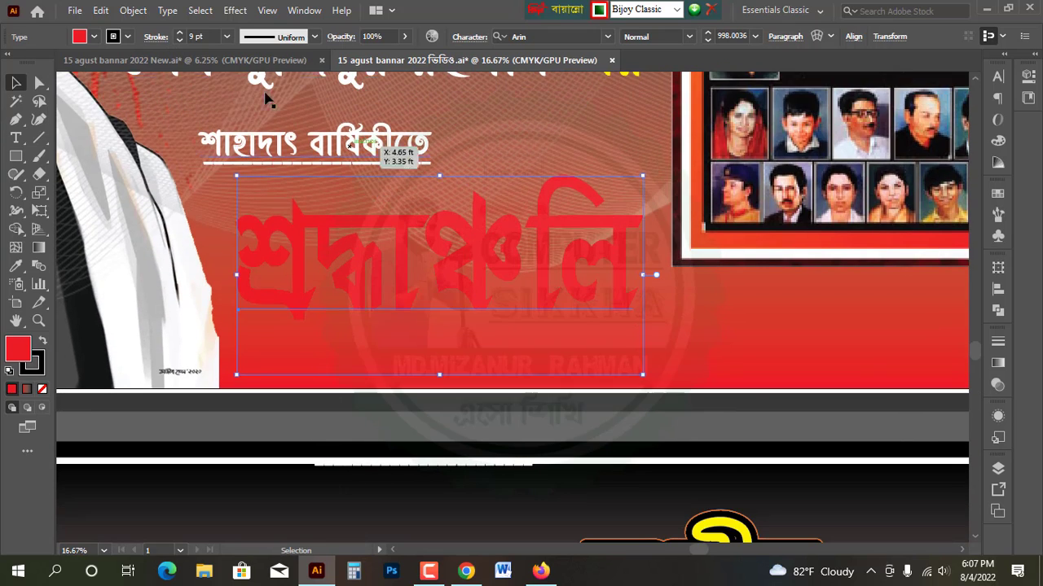
left_click(180, 32)
left_click_drag(181, 33, 181, 36)
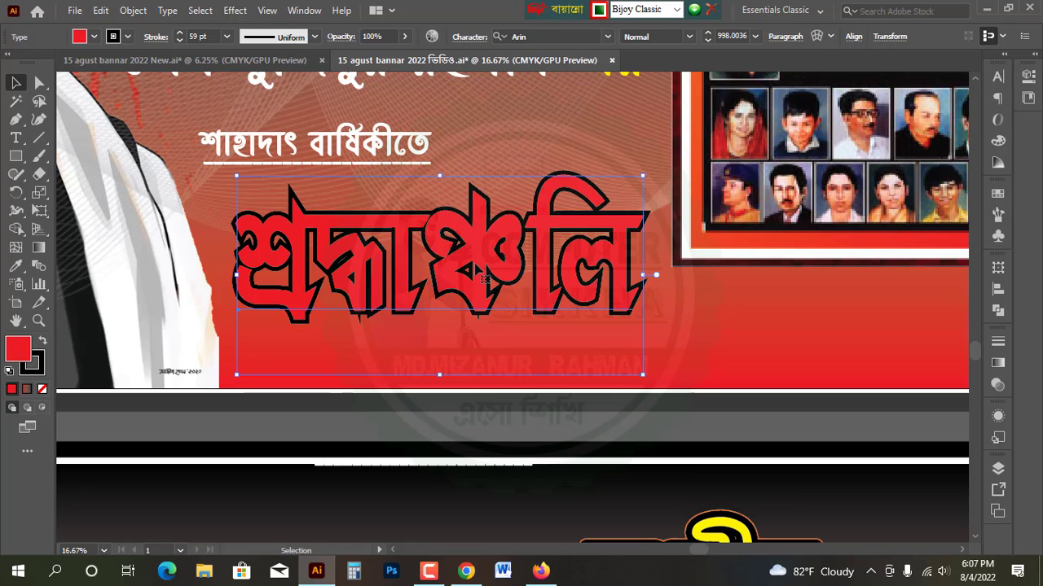
Duplicate the black-stroked title in place behind itself, lock the black-stroked one and select the new rearmost copy.
key("ctrl+c")
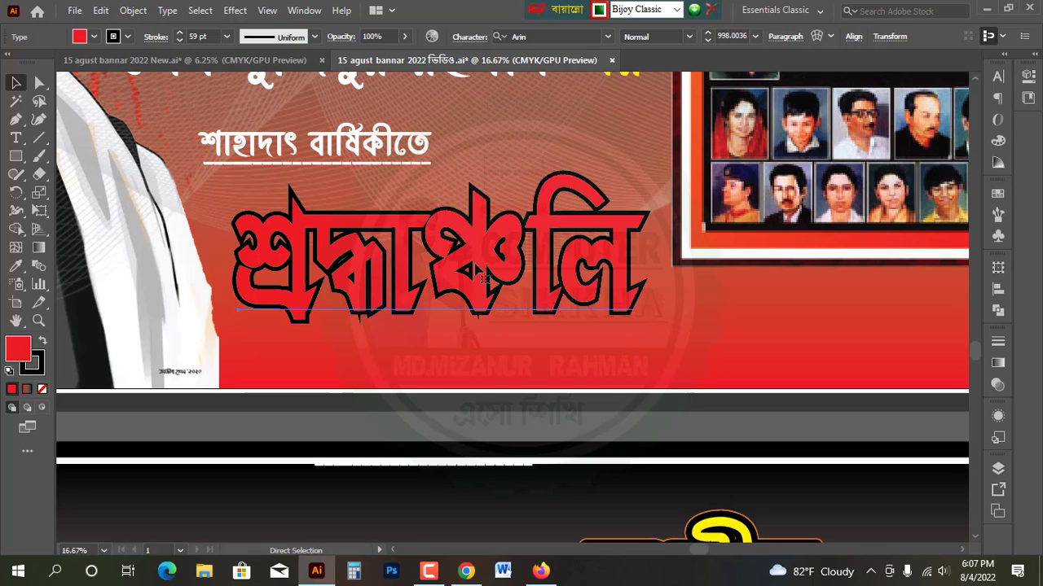
left_click(392, 315)
left_click(398, 299)
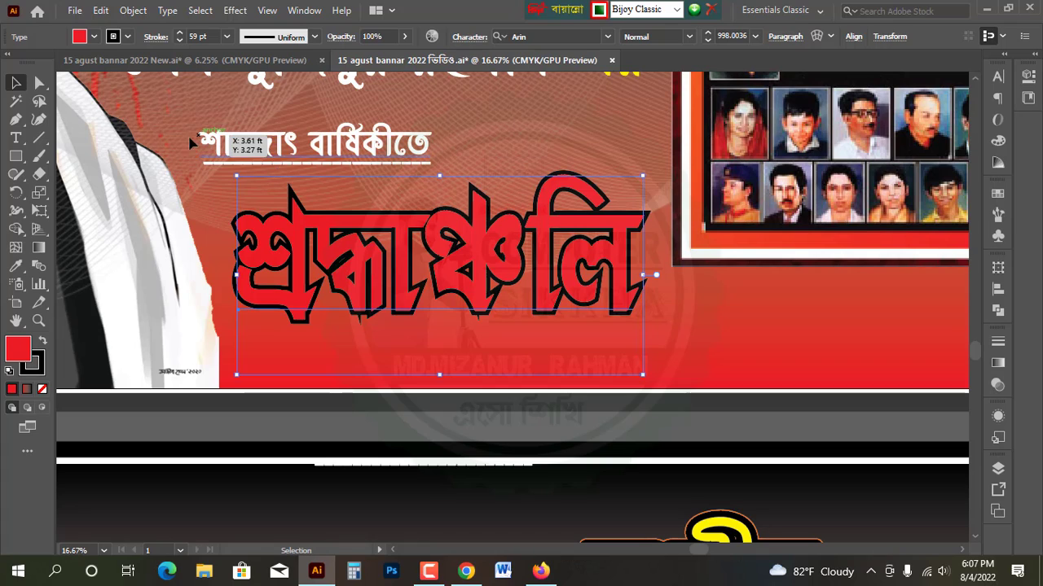
Give the rearmost copy of the শ্রদ্ধাঞ্চলি title a white stroke of 123 pt.
left_click(93, 37)
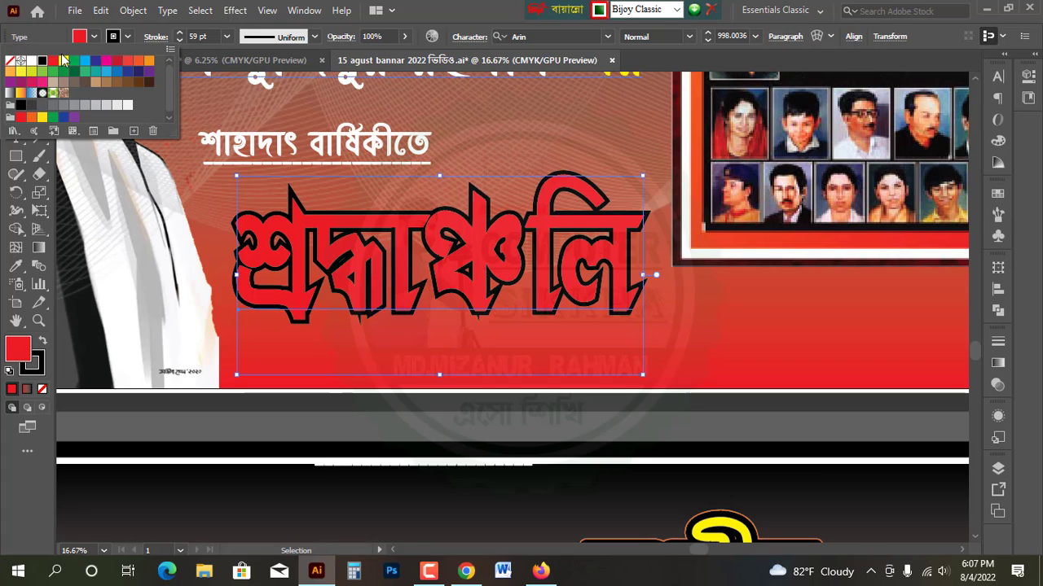
left_click(27, 62)
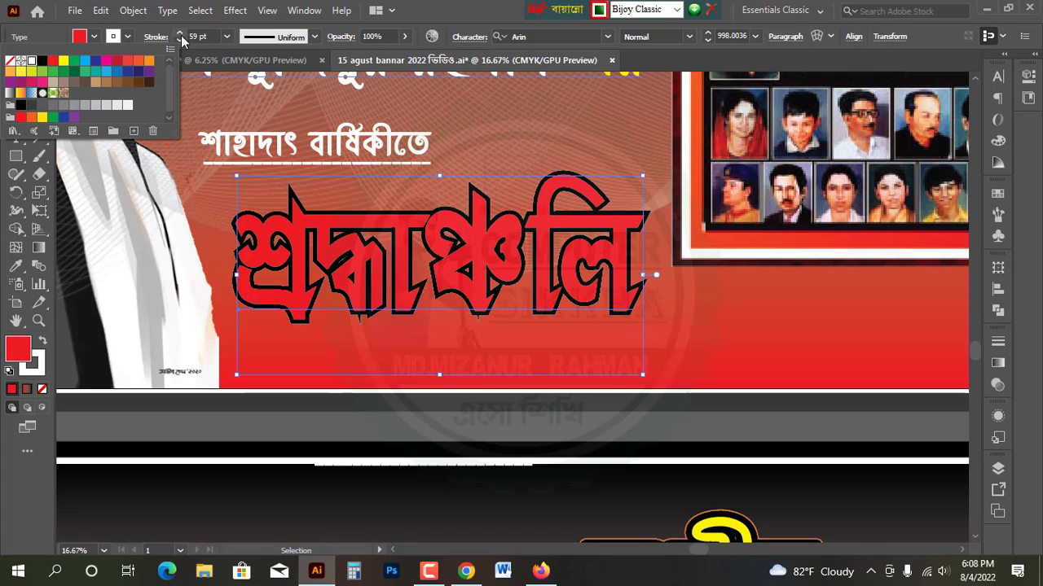
left_click(180, 34)
left_click(180, 32)
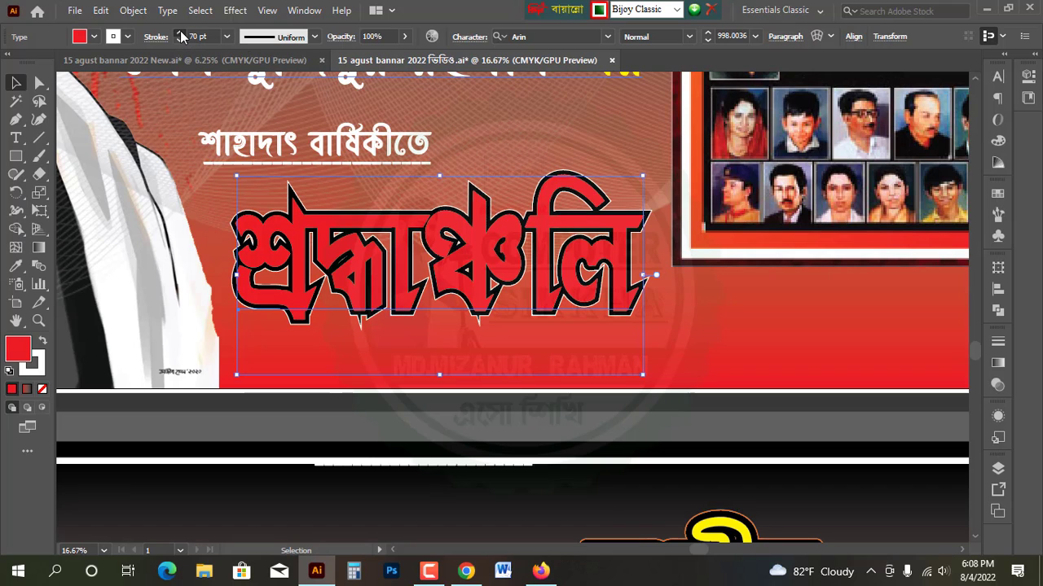
left_click(181, 34)
left_click(181, 34)
left_click(181, 34)
left_click(181, 35)
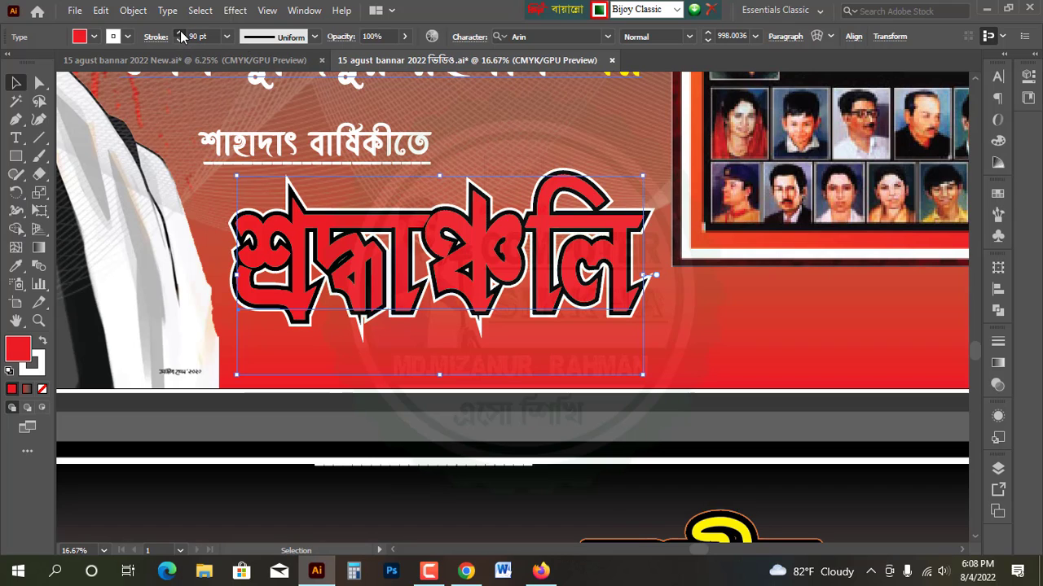
left_click(181, 34)
left_click(180, 34)
left_click(181, 35)
left_click(181, 34)
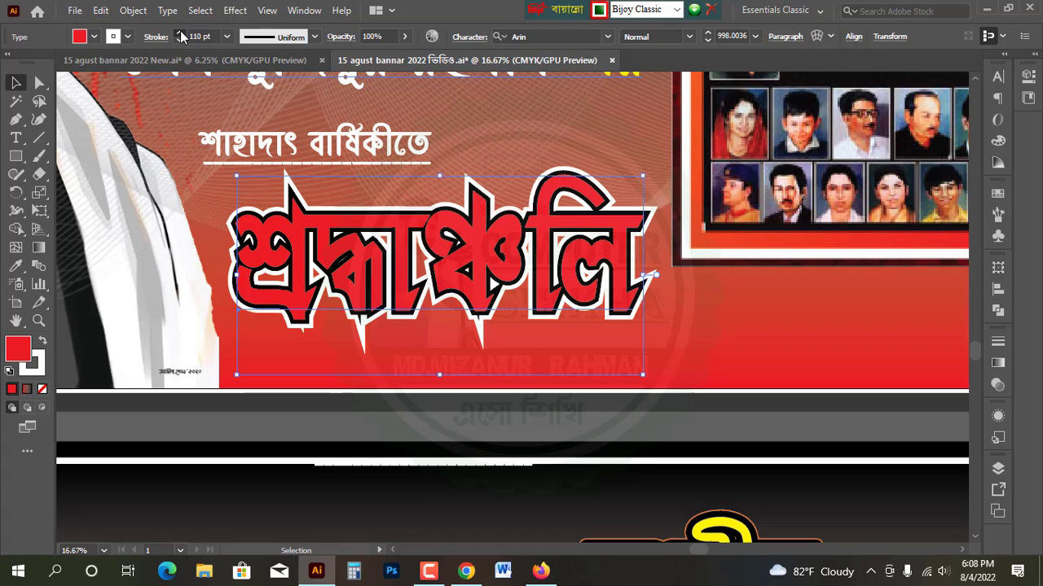
left_click(180, 34)
left_click(181, 34)
left_click(181, 34)
left_click(181, 34)
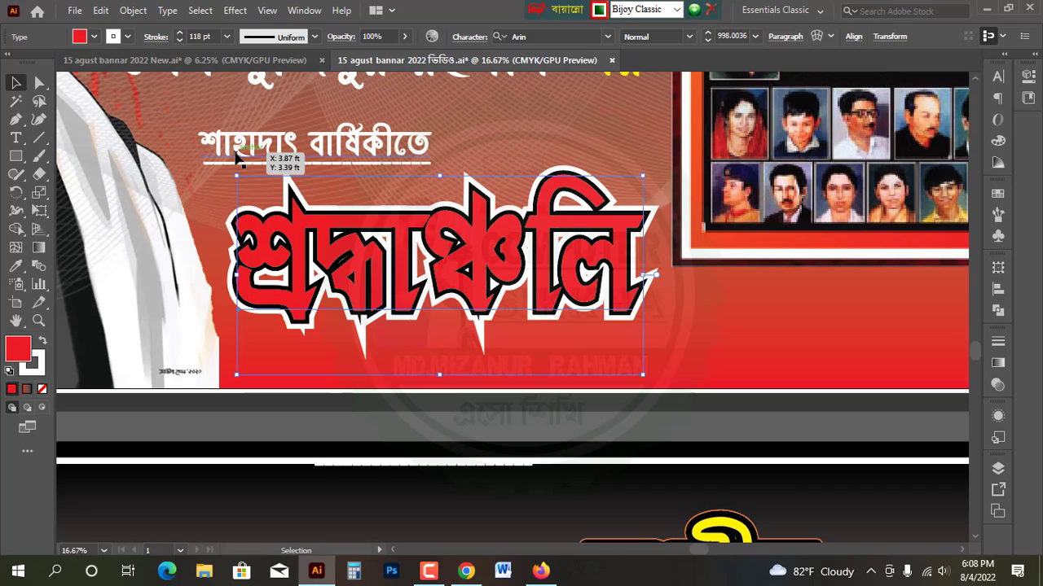
left_click(180, 34)
left_click(180, 33)
left_click(180, 33)
left_click(180, 34)
left_click(180, 34)
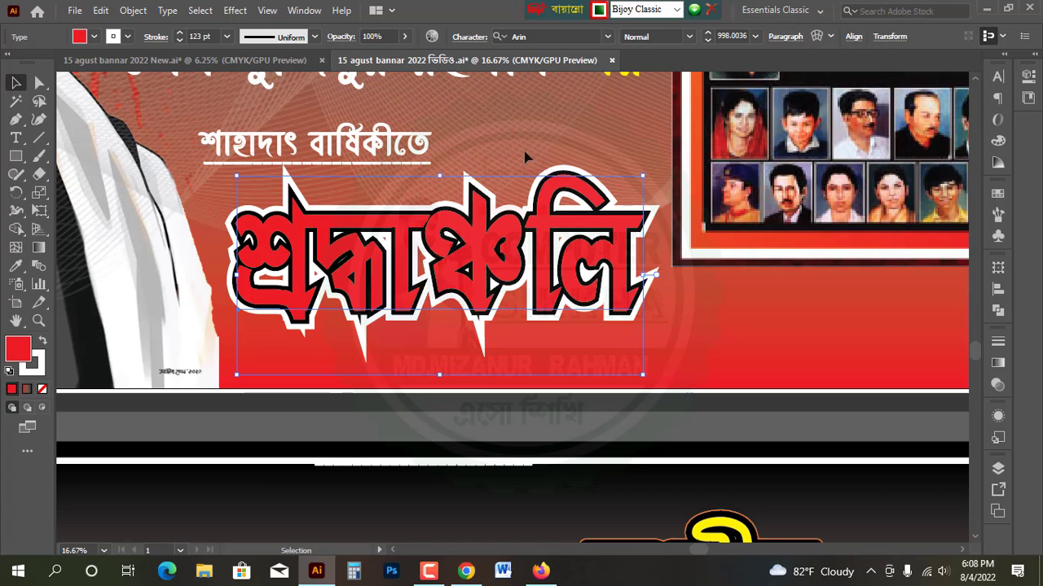
Unlock the two locked শ্রদ্ধাঞ্চলি copies and keep all the stacked titles selected together.
right_click(498, 239)
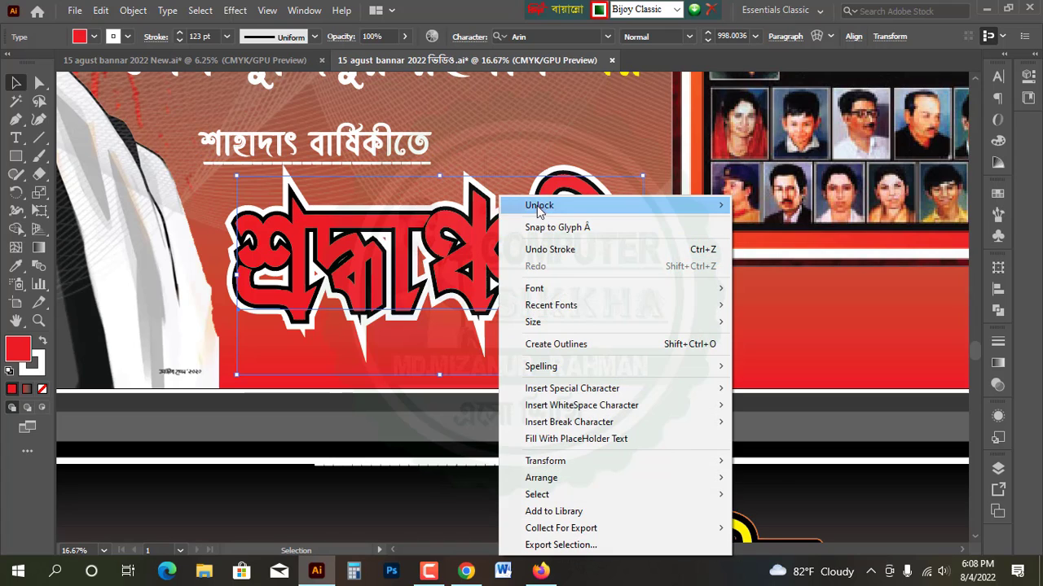
mouse_move(536, 205)
left_click(819, 209)
right_click(461, 195)
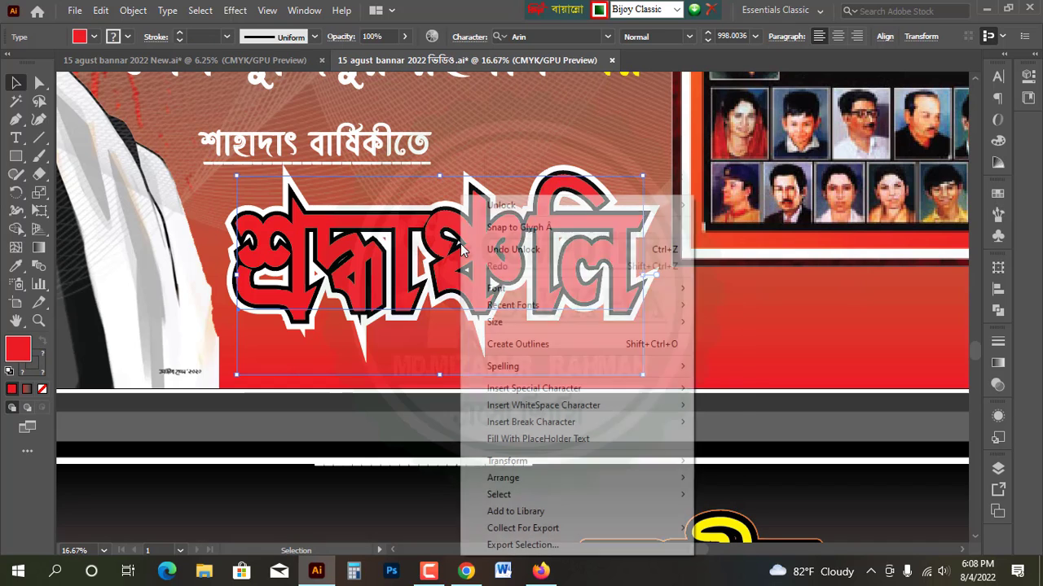
left_click(713, 209)
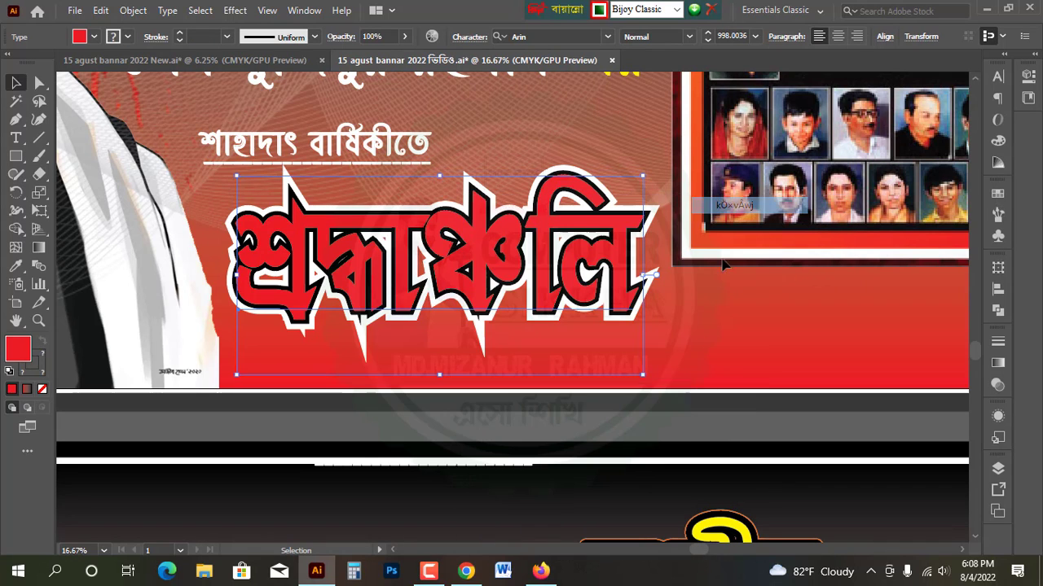
left_click(713, 358)
left_click(506, 294)
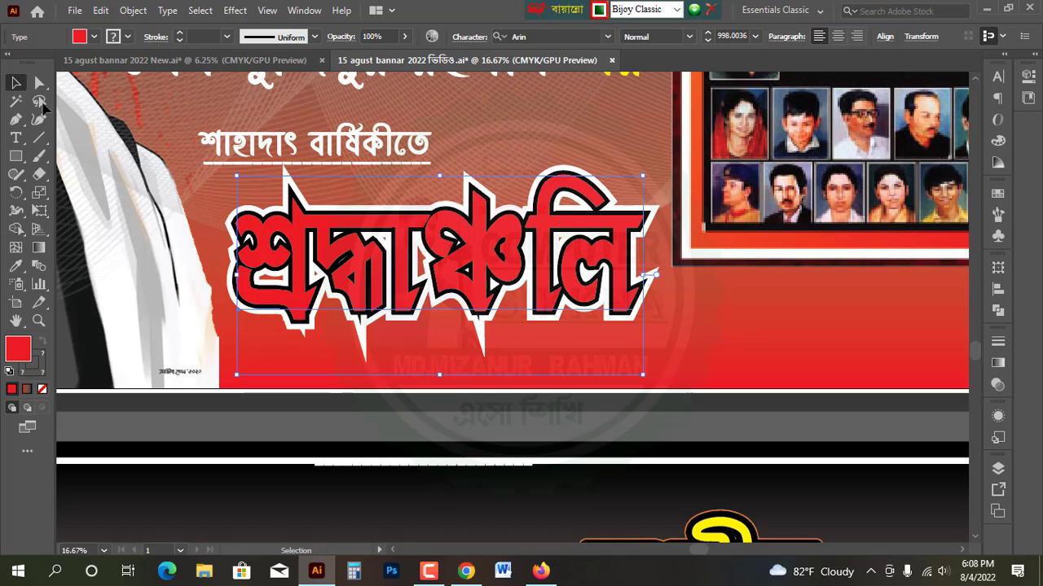
Set round caps and round joins on the strokes of the stacked শ্রদ্ধাঞ্চলি titles.
left_click(155, 37)
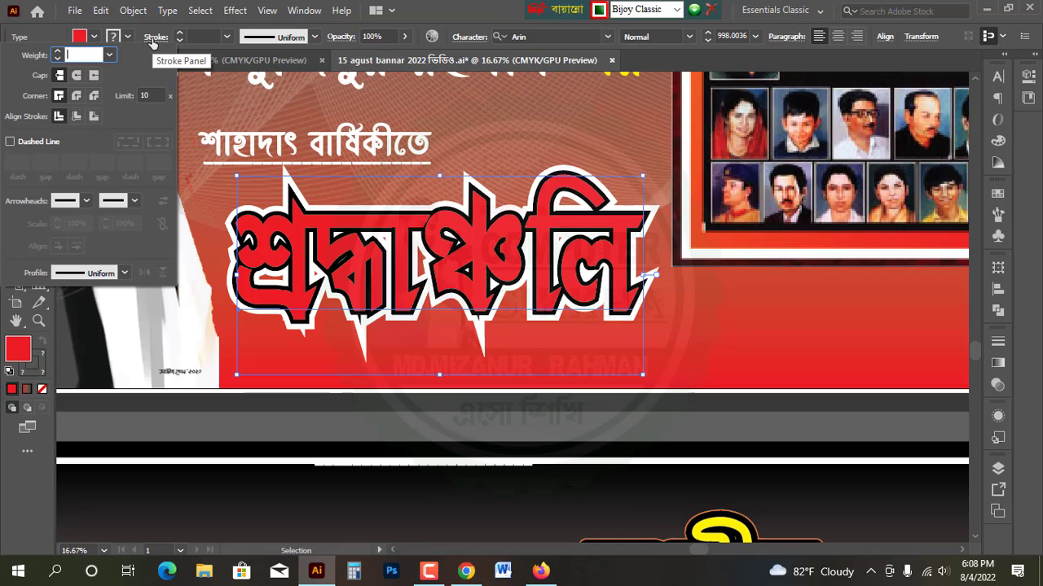
left_click(77, 76)
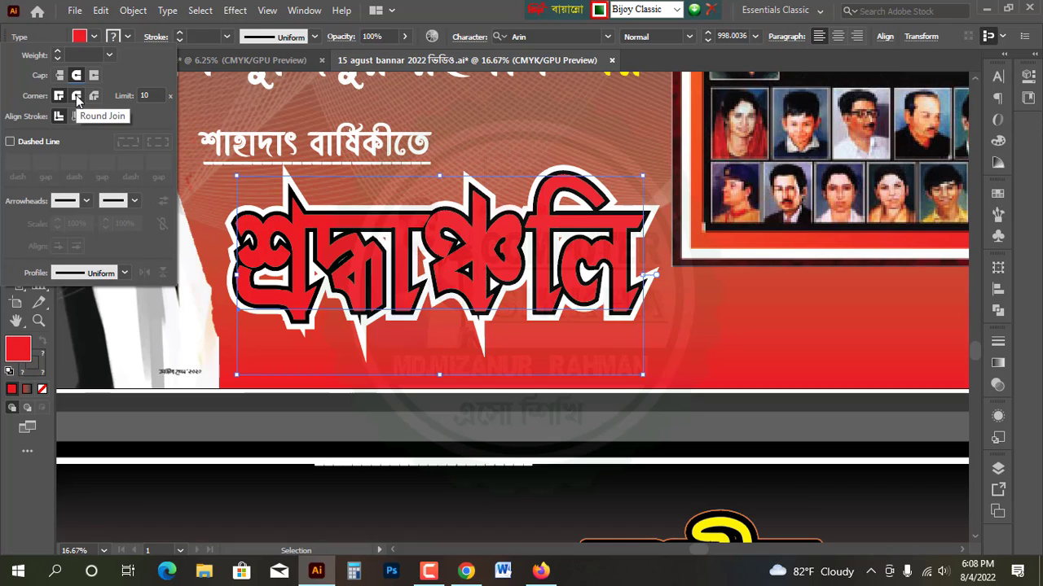
left_click(77, 96)
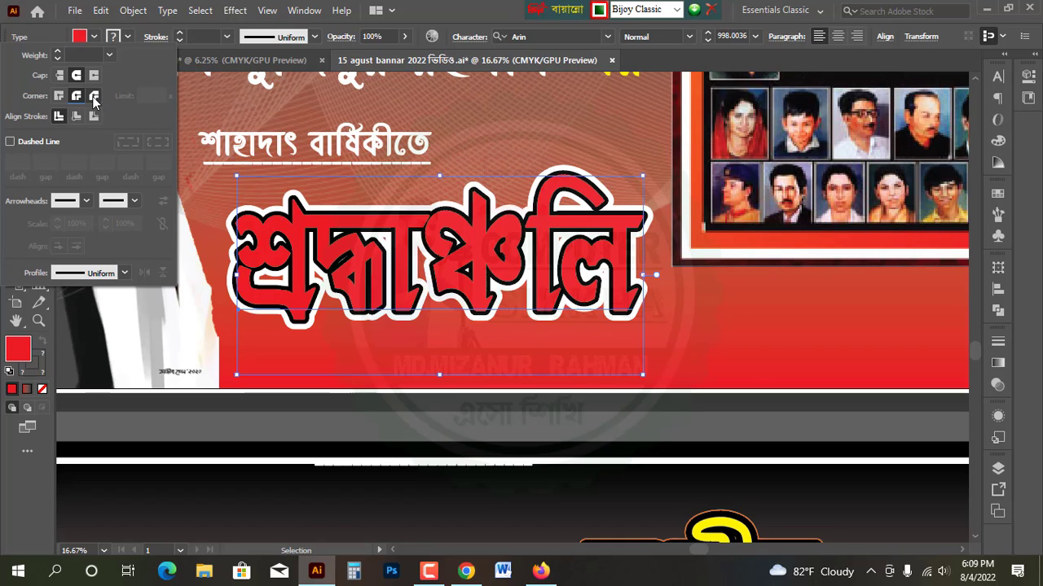
left_click(94, 97)
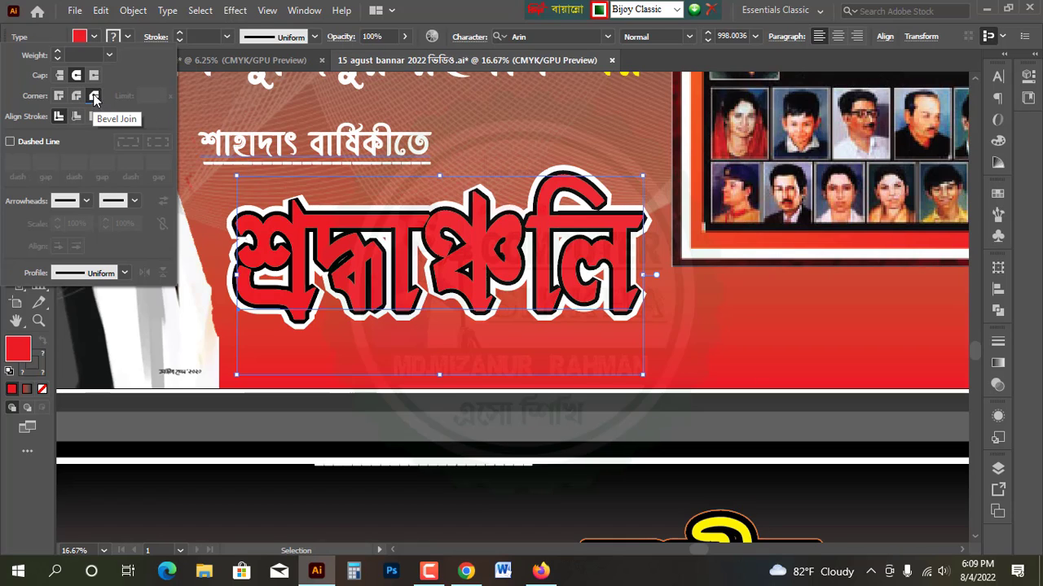
left_click(77, 97)
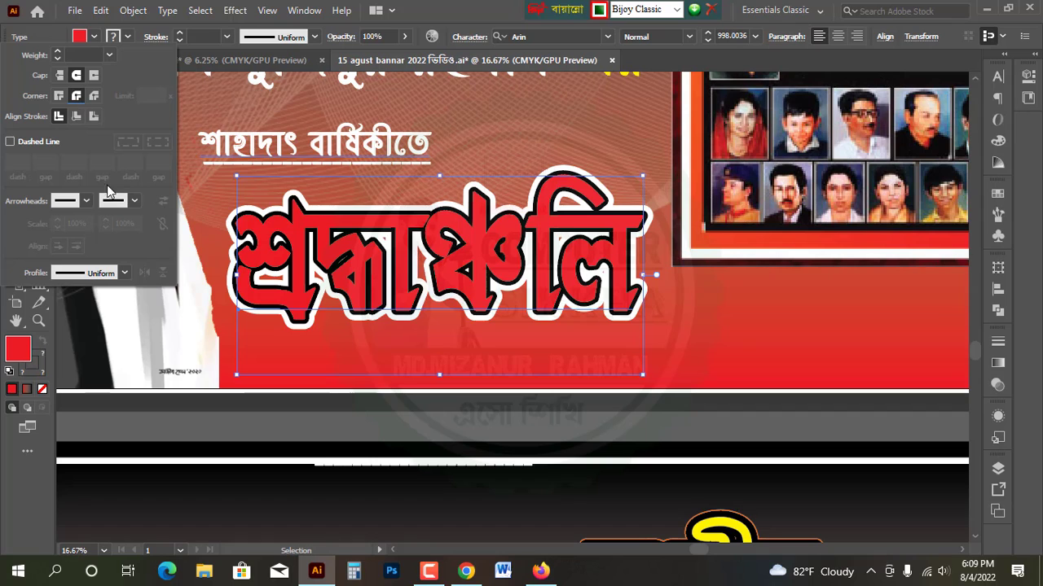
left_click(734, 333)
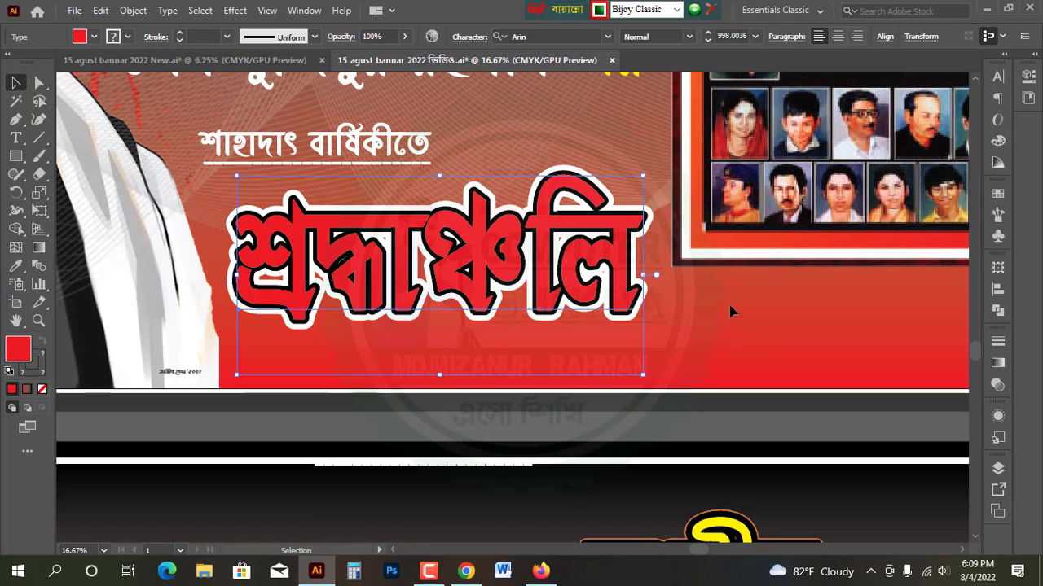
left_click(731, 311)
left_click(503, 277)
scroll(594, 261, "down", 10)
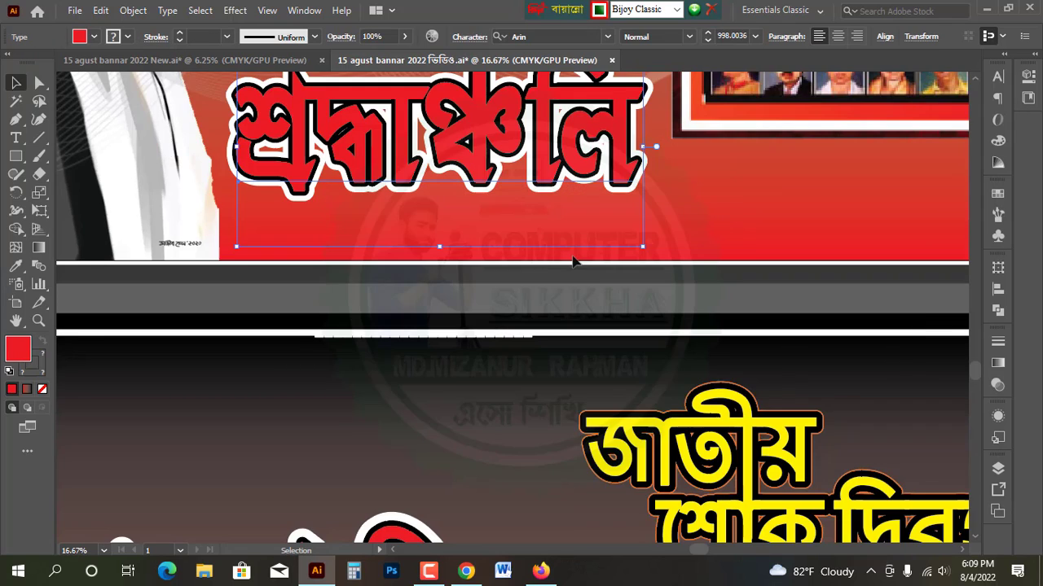
scroll(603, 245, "down", 3)
scroll(607, 232, "up", 10)
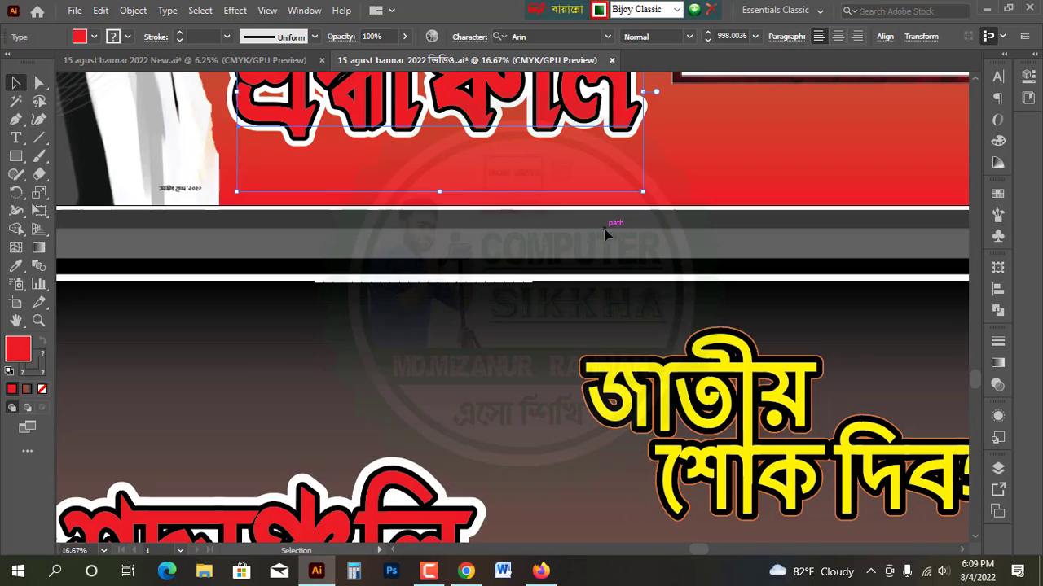
scroll(489, 259, "up", 1)
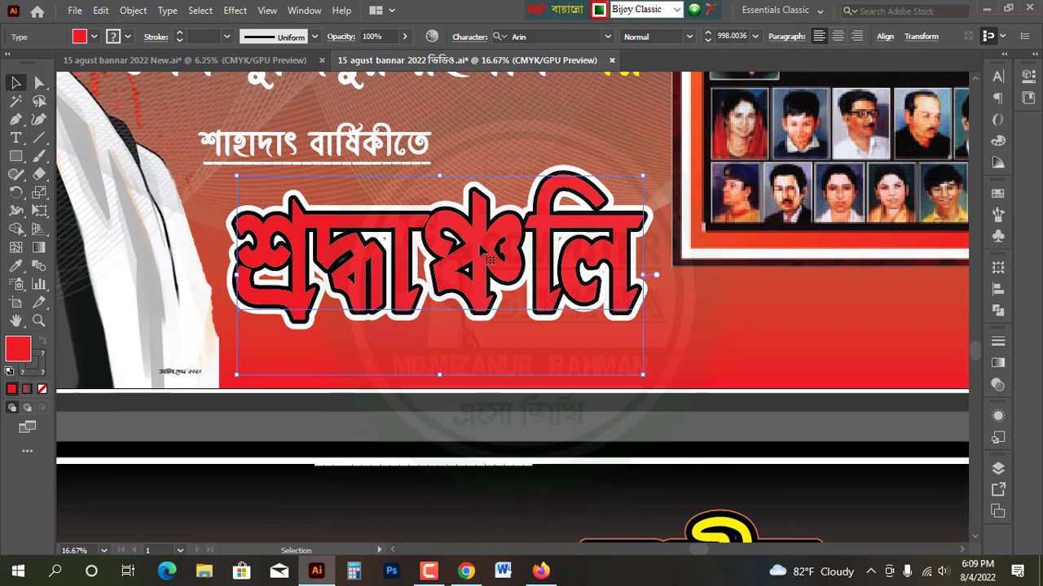
Move the underlined শাহাদাৎ বার্ষিকীতে line down and slightly right, closer above the শ্রদ্ধাঞ্চলি title.
key("ctrl+shift+a")
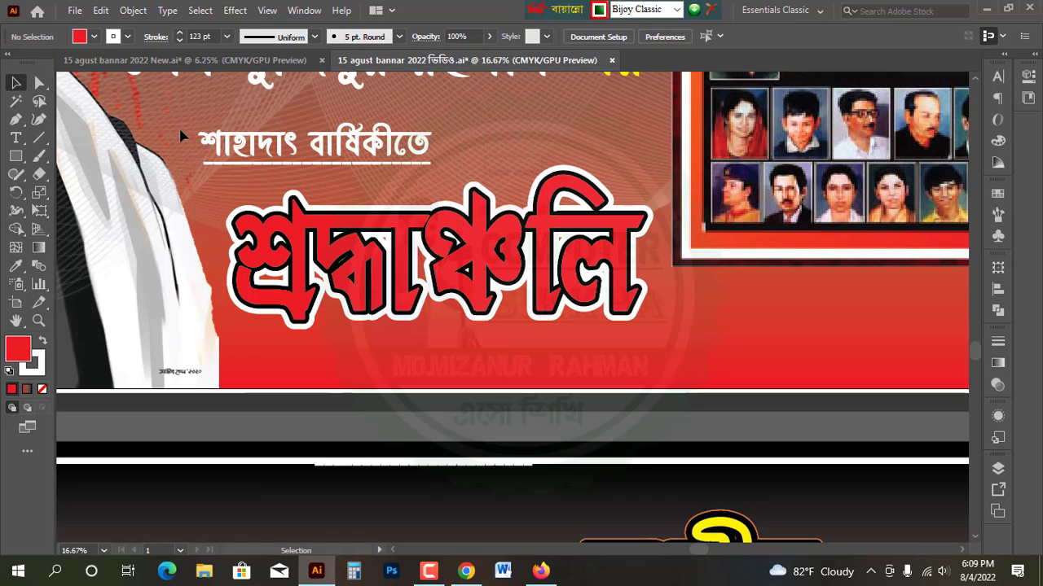
left_click_drag(309, 163, 351, 175)
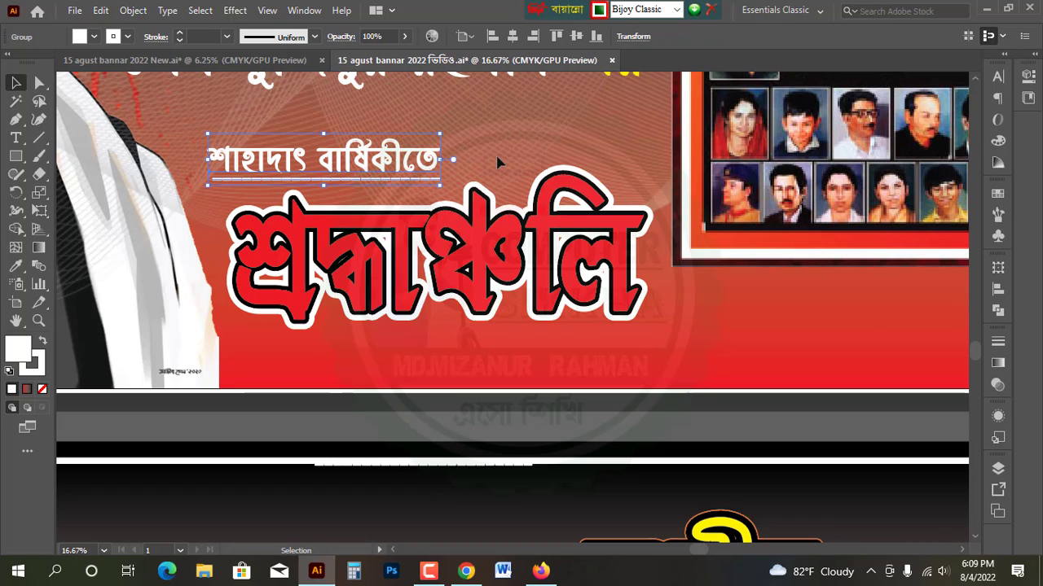
left_click_drag(417, 190, 431, 190)
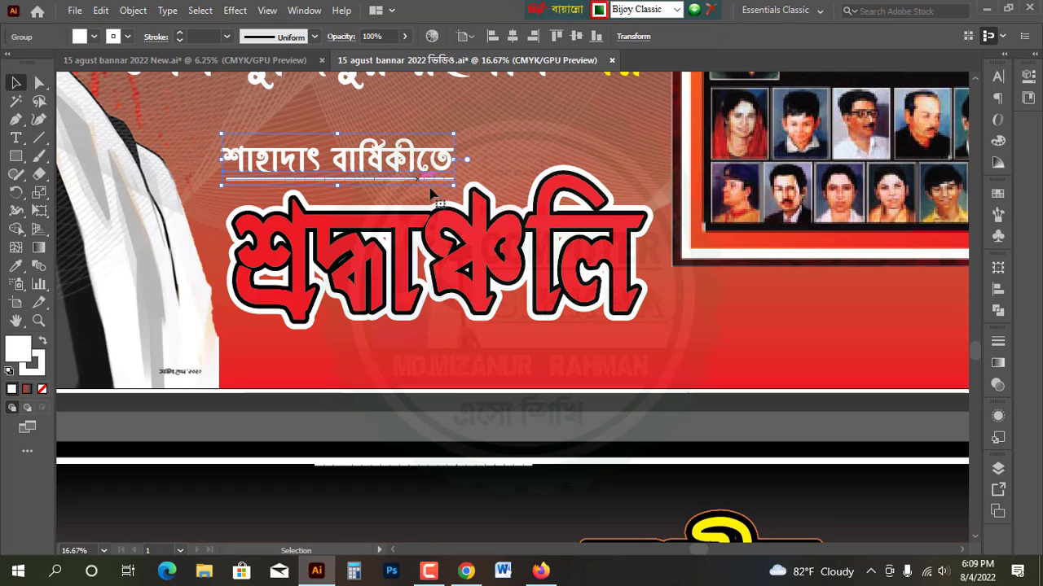
left_click(550, 158)
Draw a white, unstroked rectangle over the organiser's contact strip at the bottom of the lower layout.
scroll(375, 167, "up", 3)
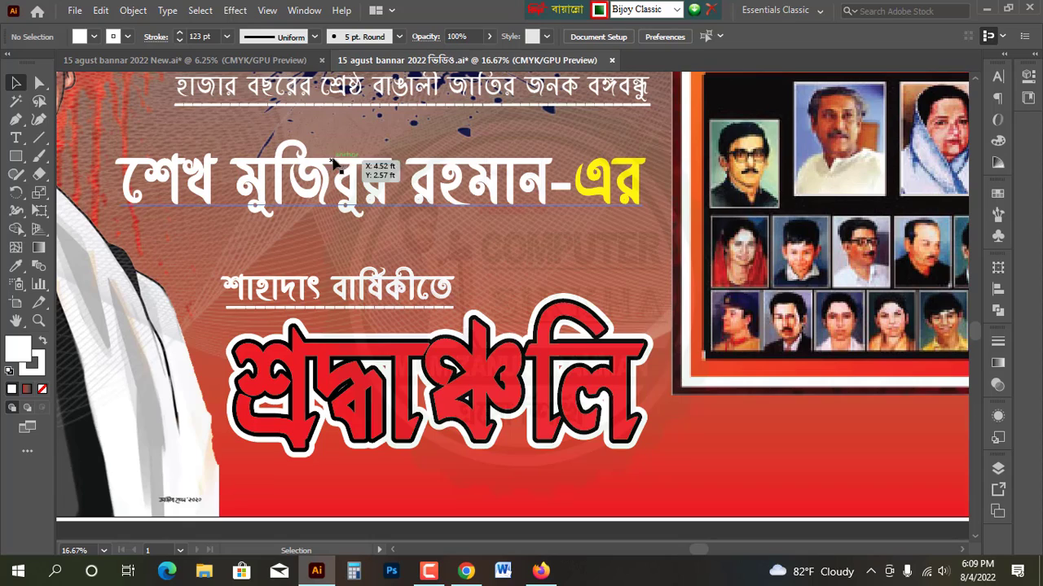
scroll(334, 163, "up", 2)
scroll(440, 190, "down", 4)
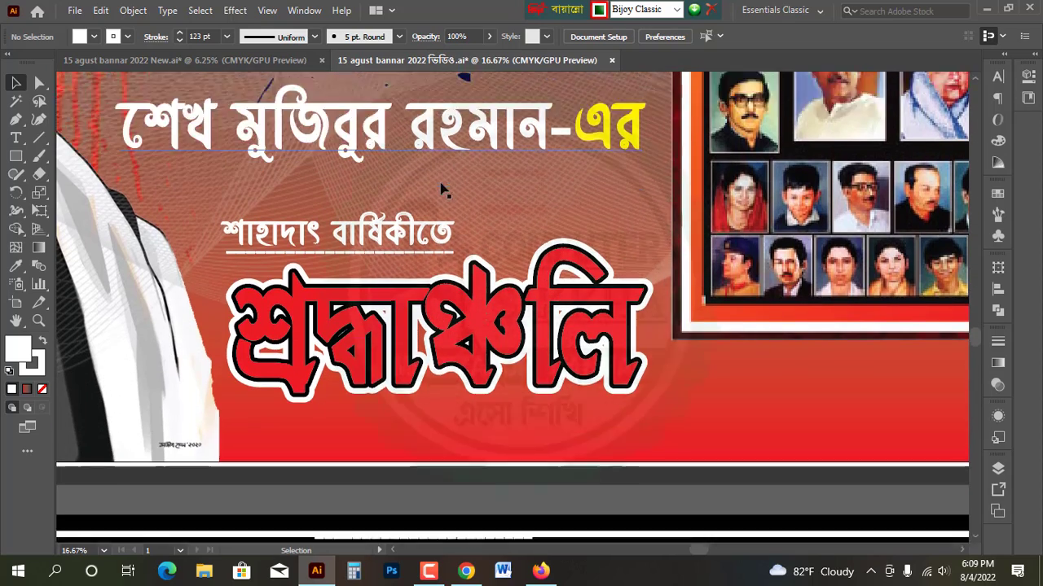
scroll(441, 189, "down", 5)
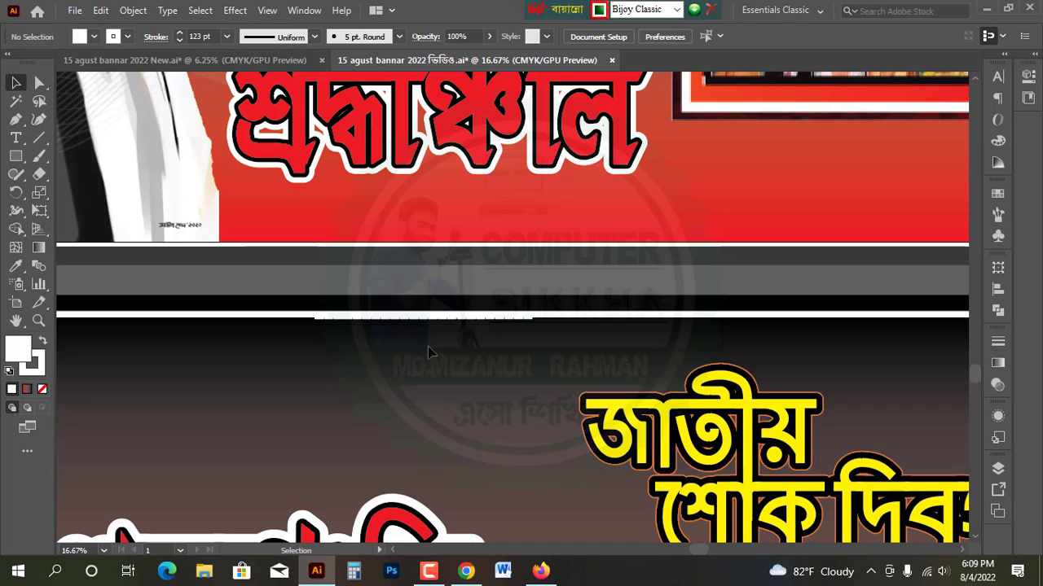
scroll(488, 252, "down", 1)
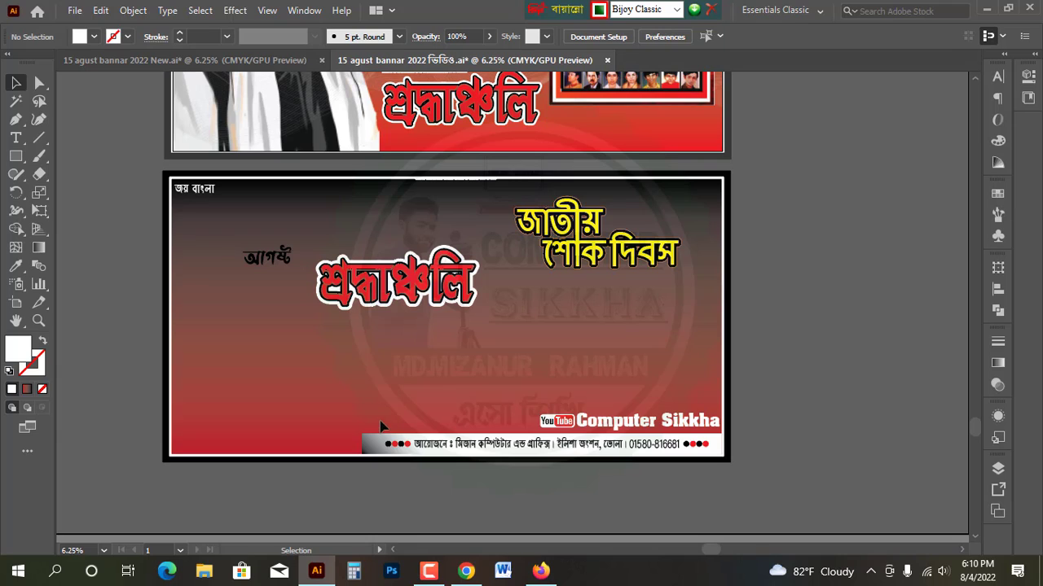
left_click(15, 155)
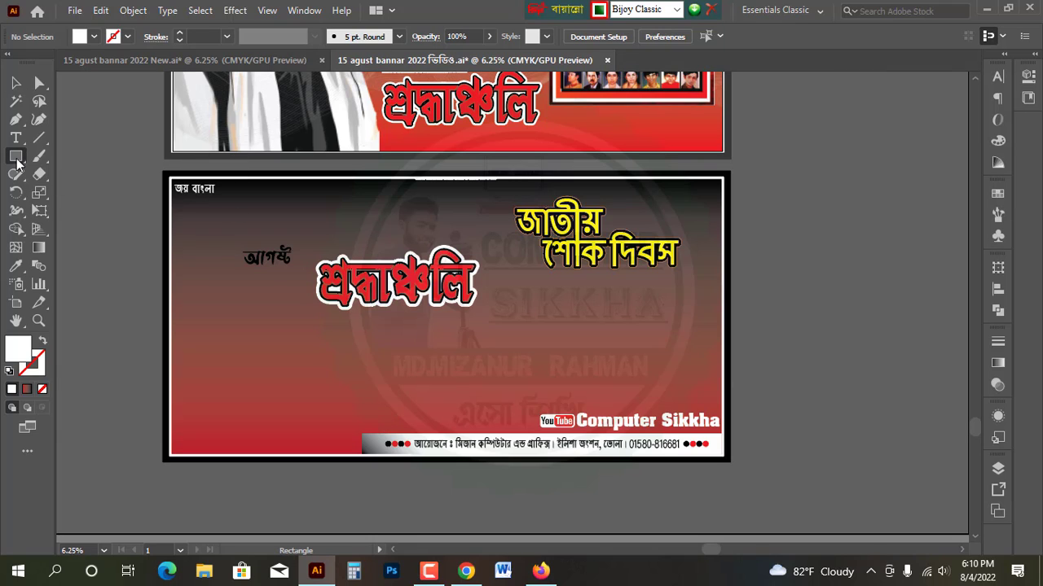
scroll(546, 409, "down", 1)
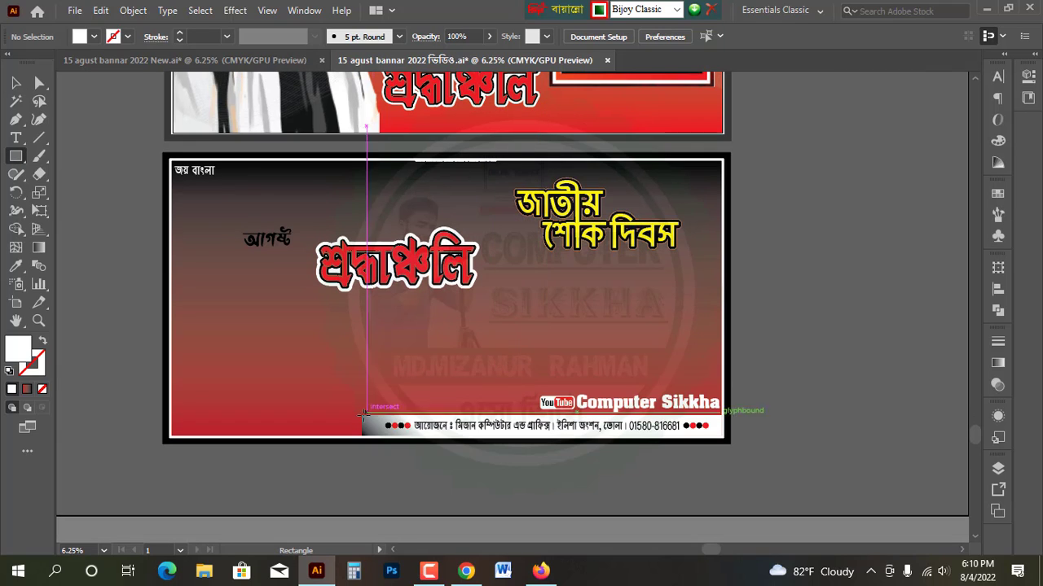
left_click_drag(361, 414, 722, 436)
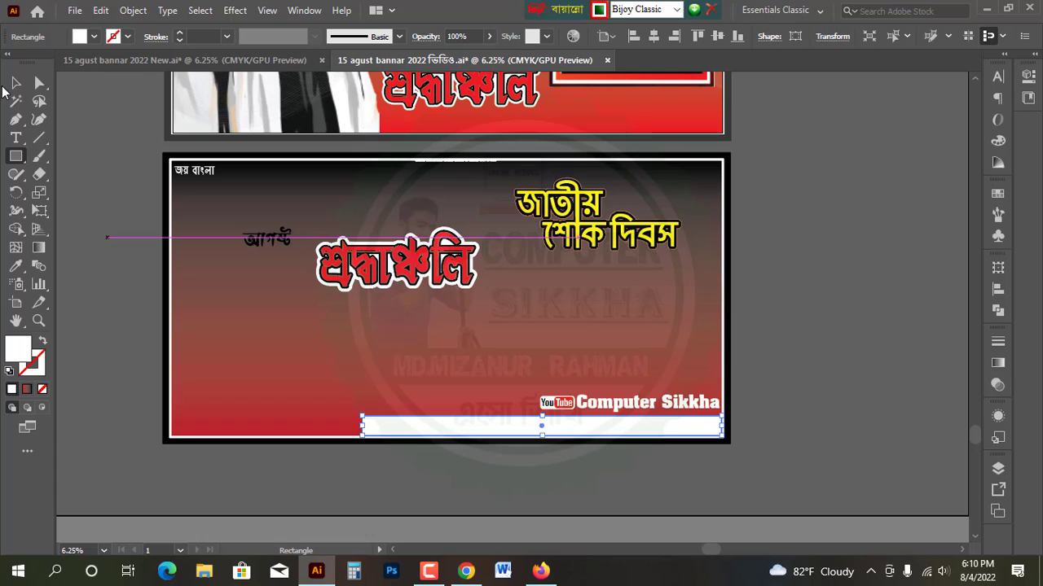
key("v")
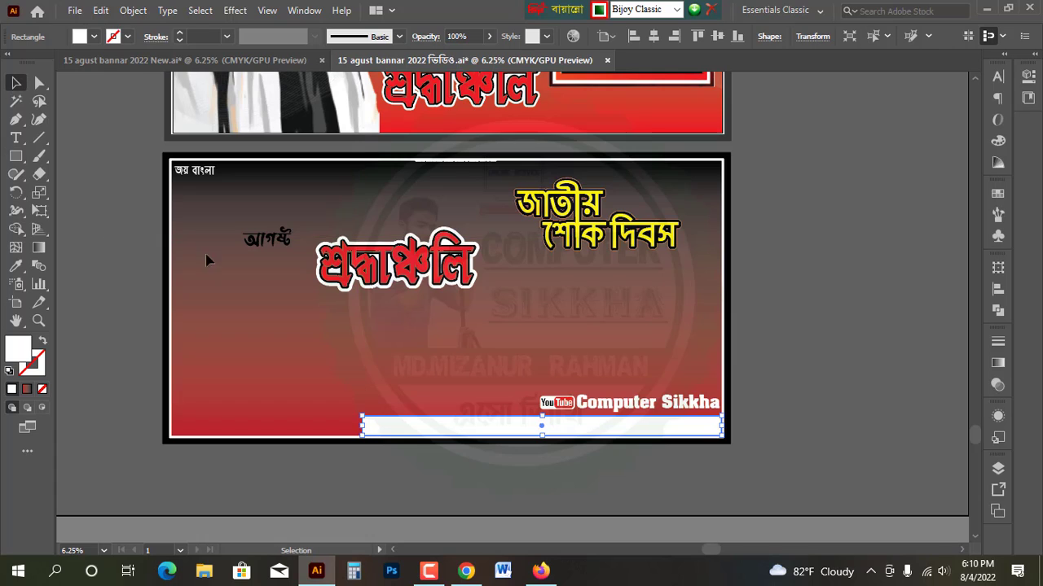
Align the white rectangle to the bottom of the banner artboard and keep it selected.
left_click(998, 288)
left_click(967, 303)
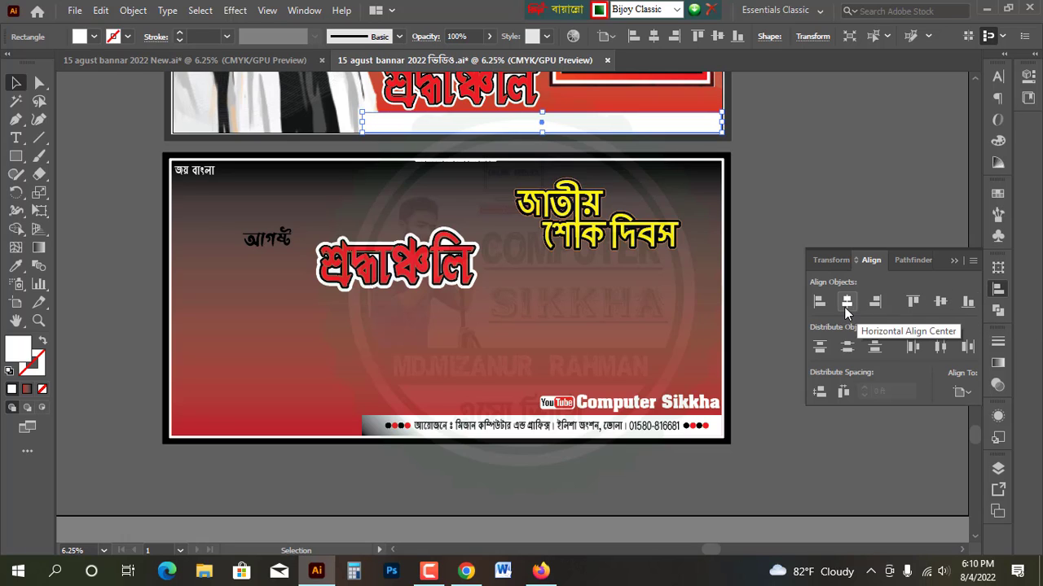
left_click(856, 150)
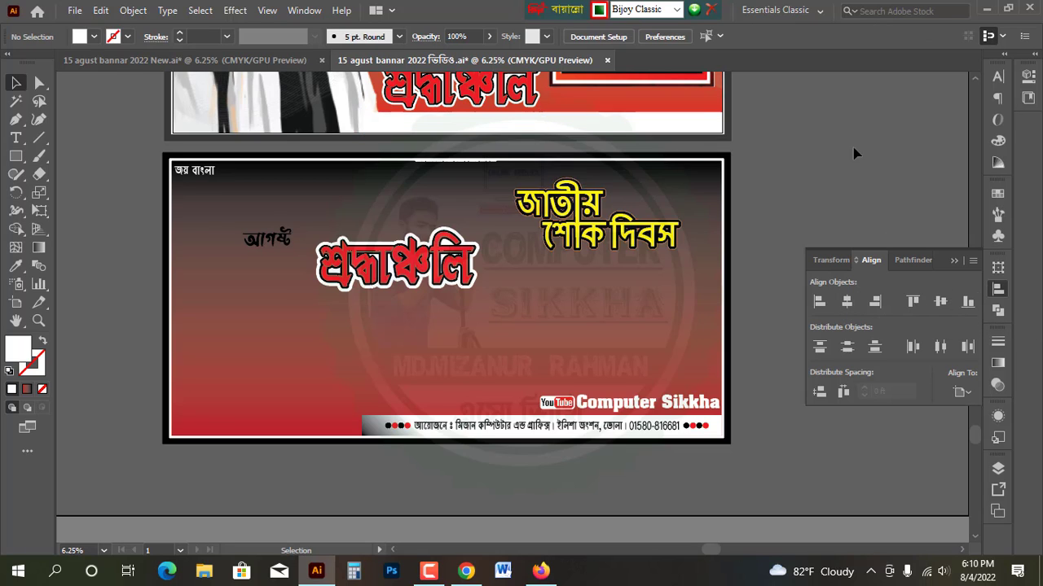
scroll(715, 152, "up", 2)
left_click(675, 184)
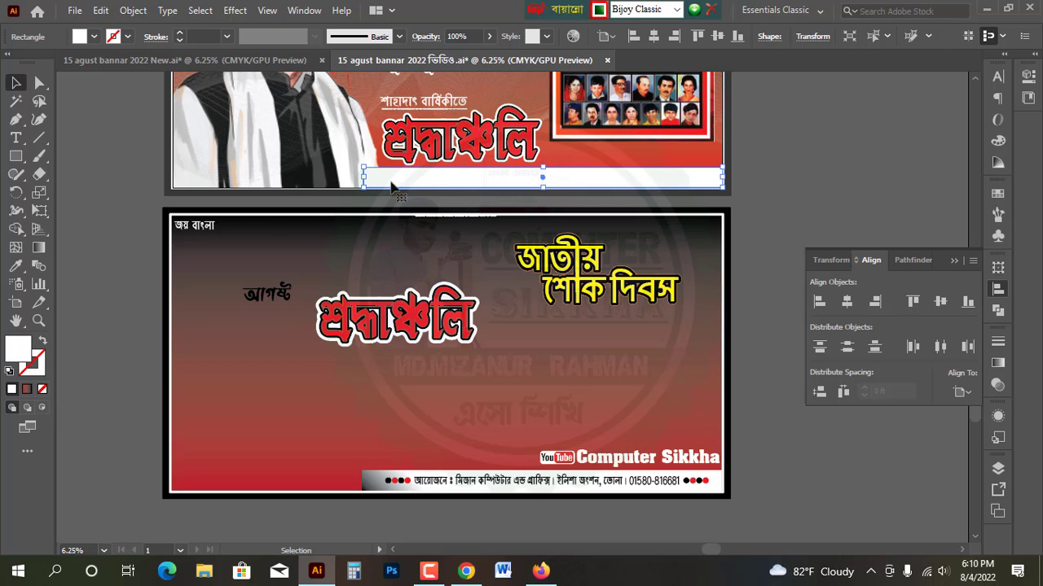
Fill the bottom strip with a linear gradient, changing its red stop to white and keeping the other stop black.
scroll(294, 192, "up", 3)
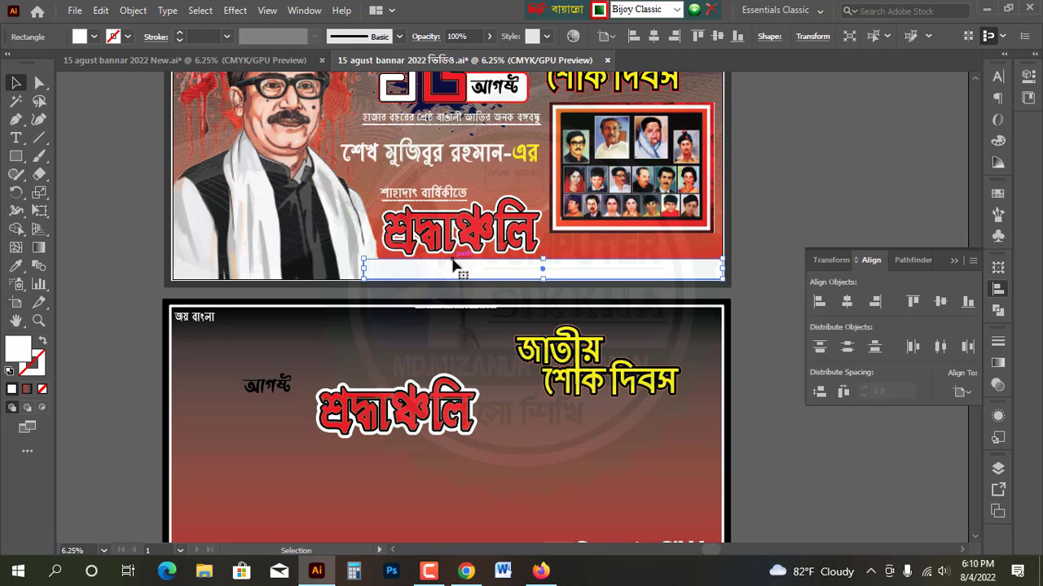
left_click(27, 389)
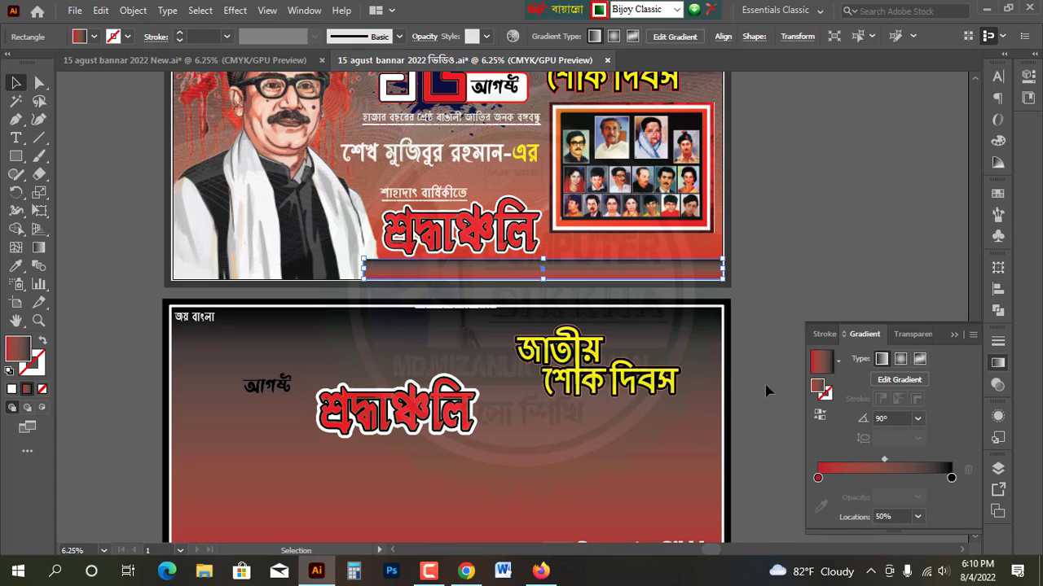
left_click(817, 478)
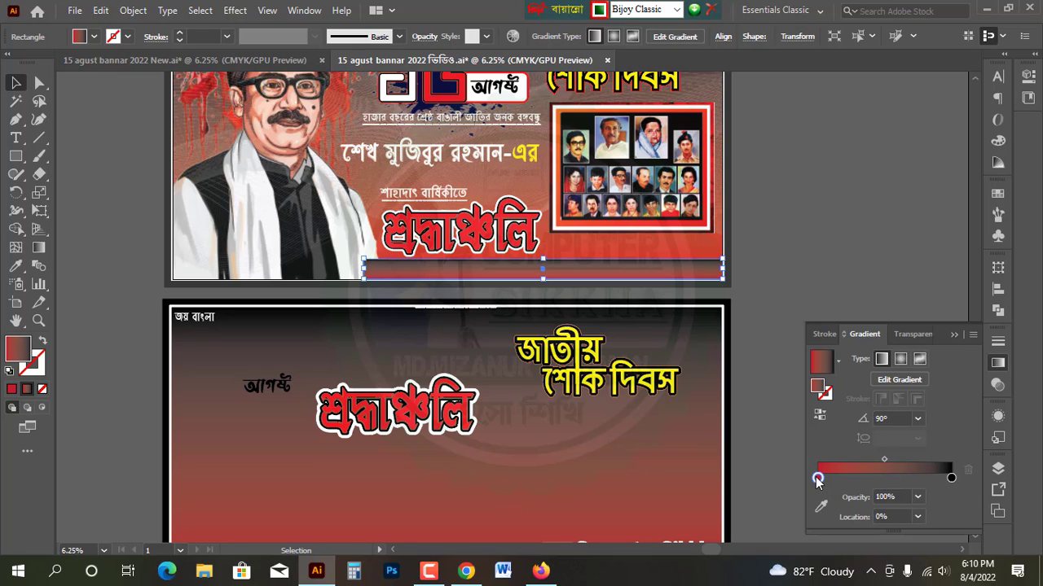
double_click(818, 479)
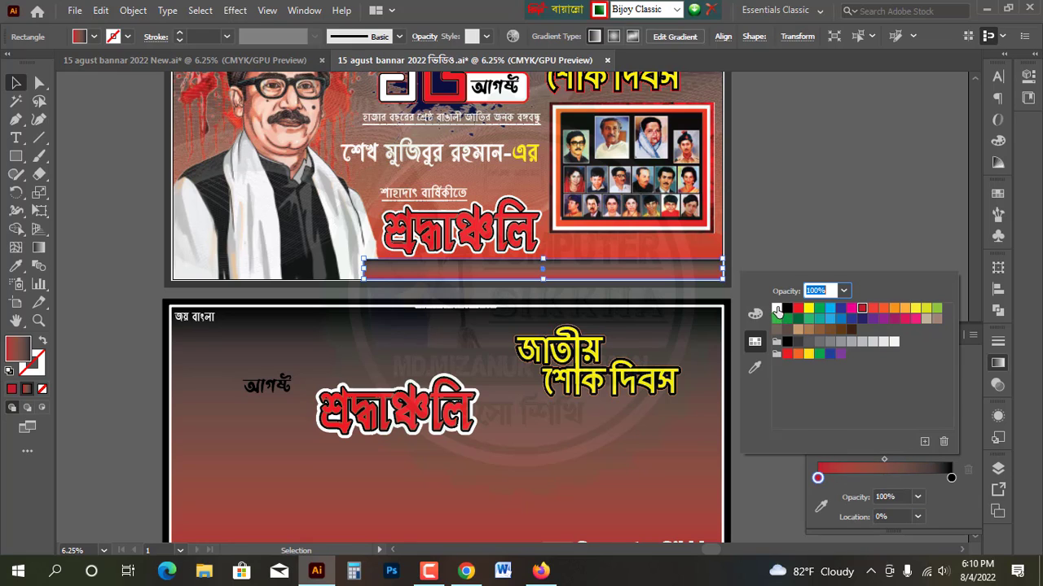
left_click(776, 309)
left_click(952, 479)
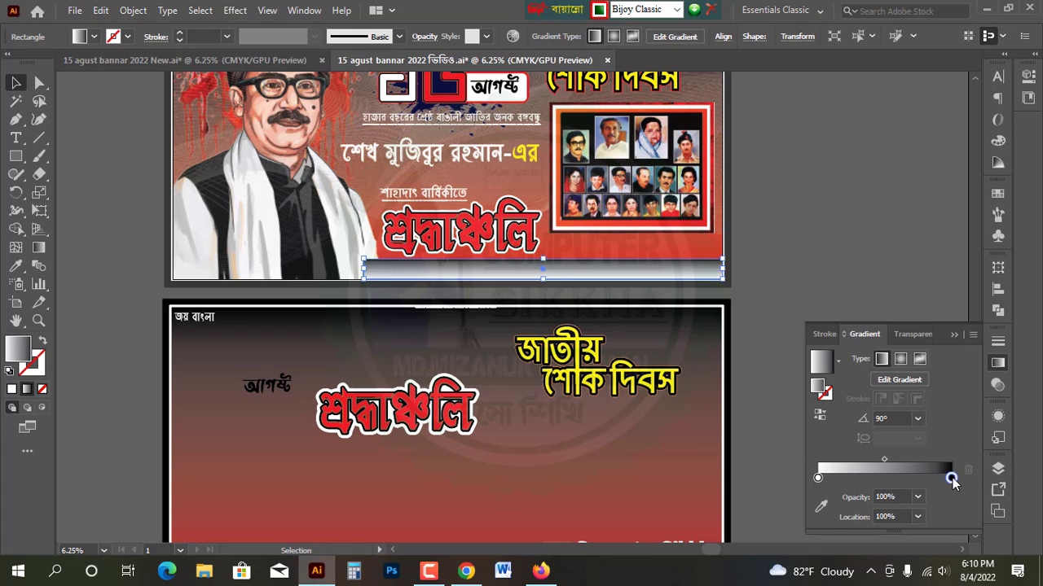
double_click(951, 479)
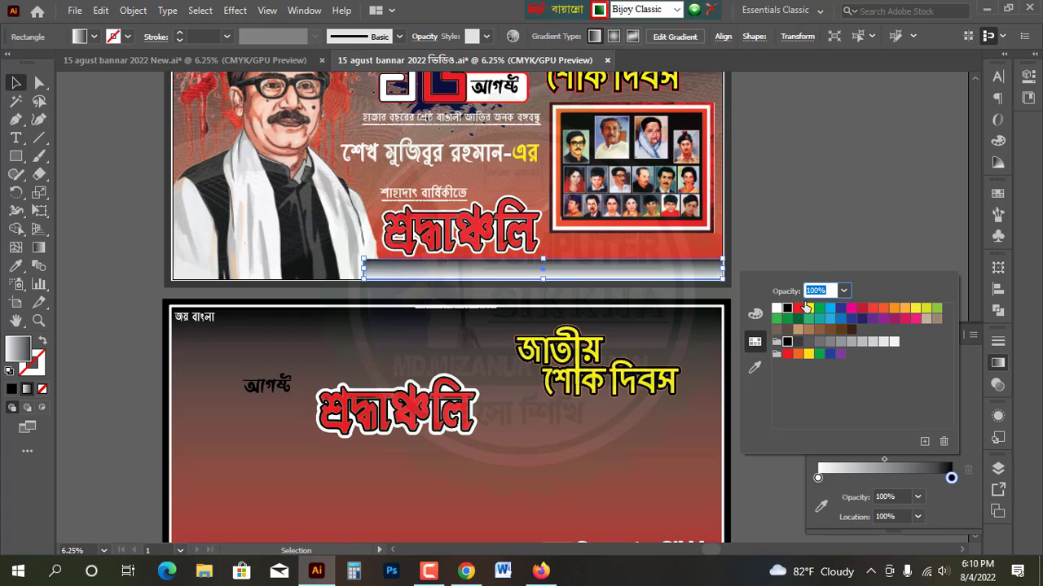
left_click(809, 238)
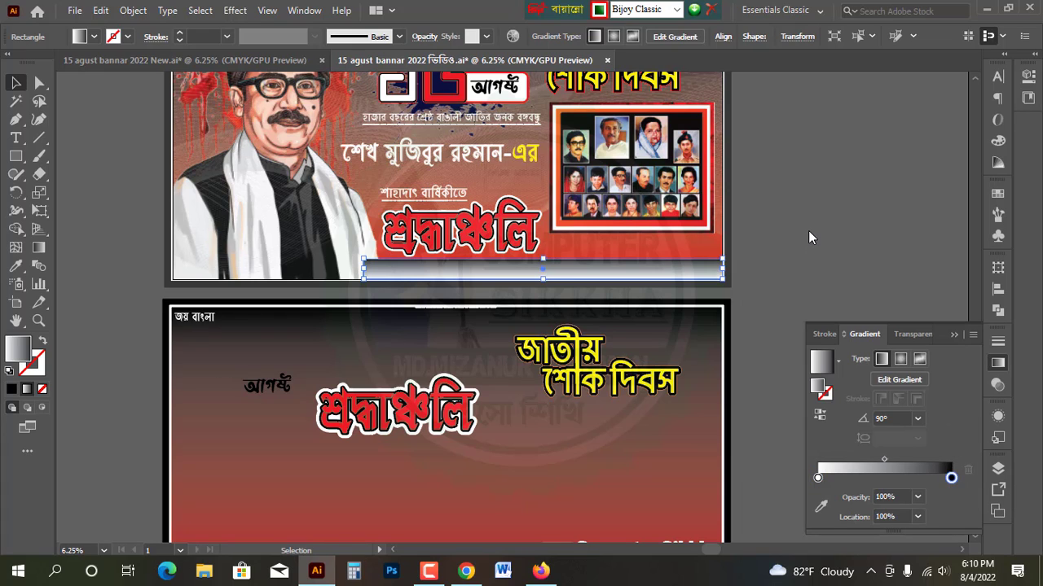
Set the strip's gradient angle to 45°, reverse it to run from black to white, and move the midpoint to about 13%.
left_click(880, 419)
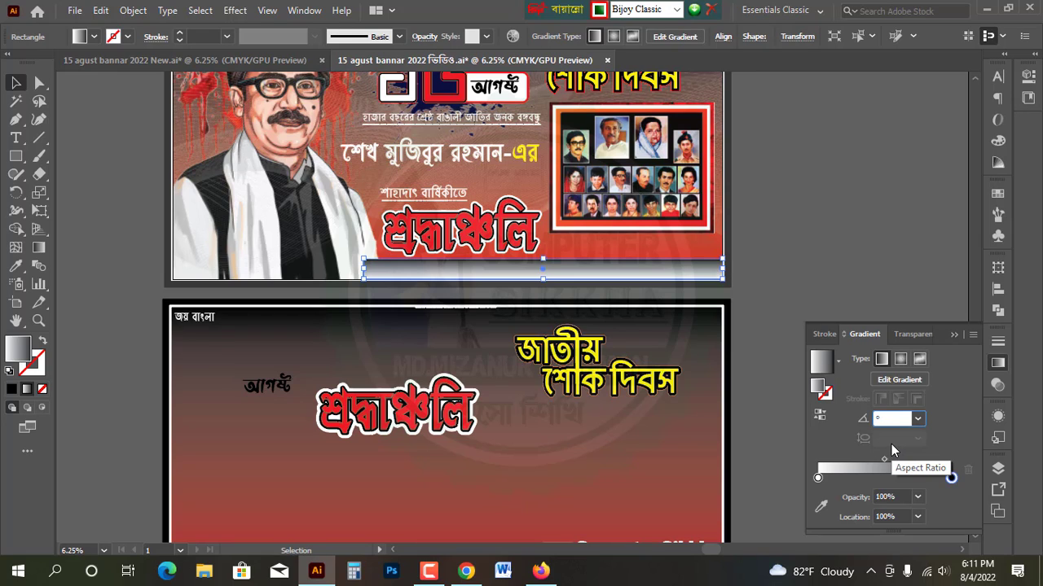
key("Return")
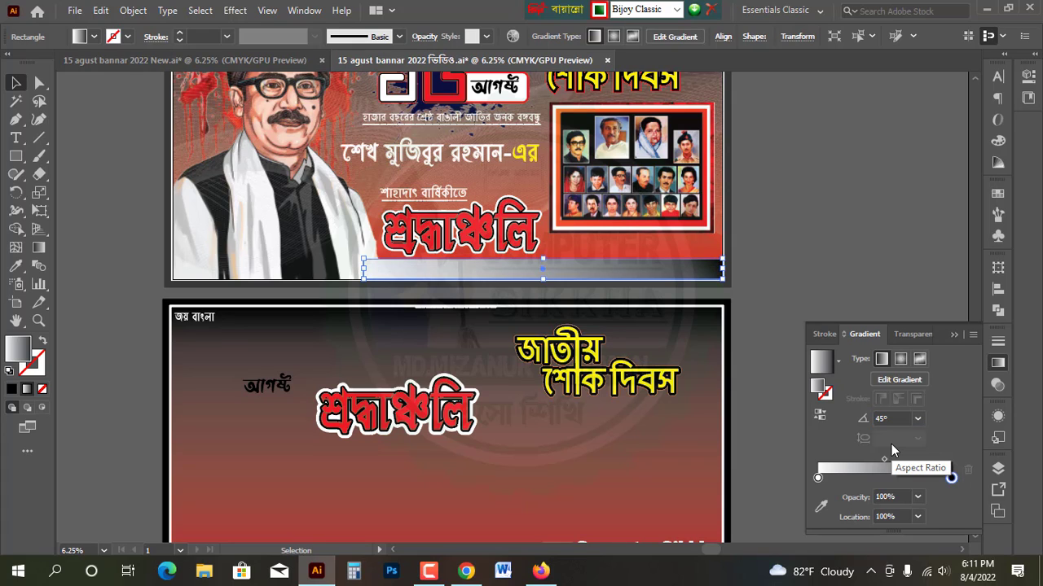
left_click(820, 415)
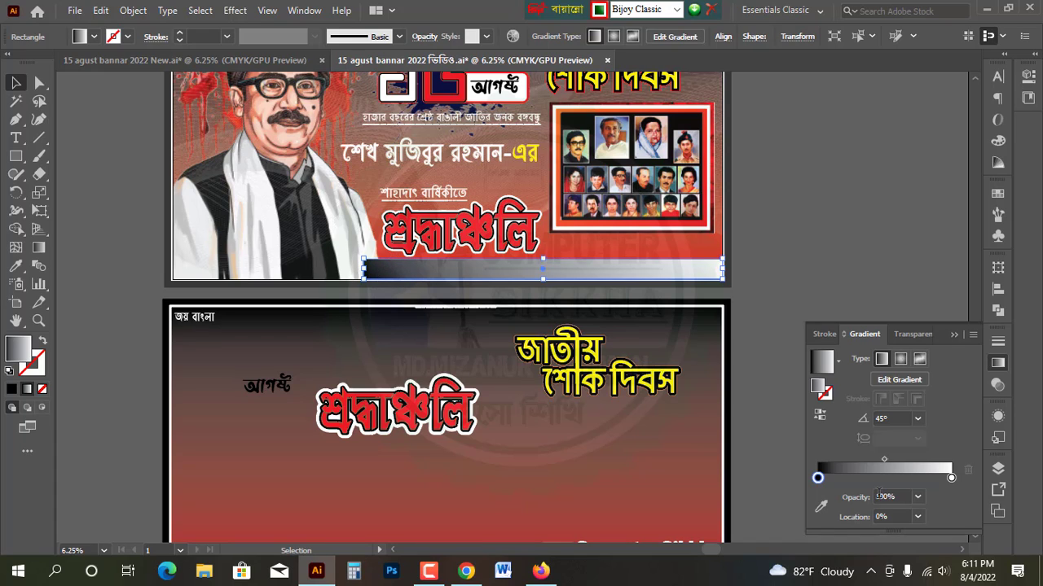
left_click_drag(885, 460, 844, 460)
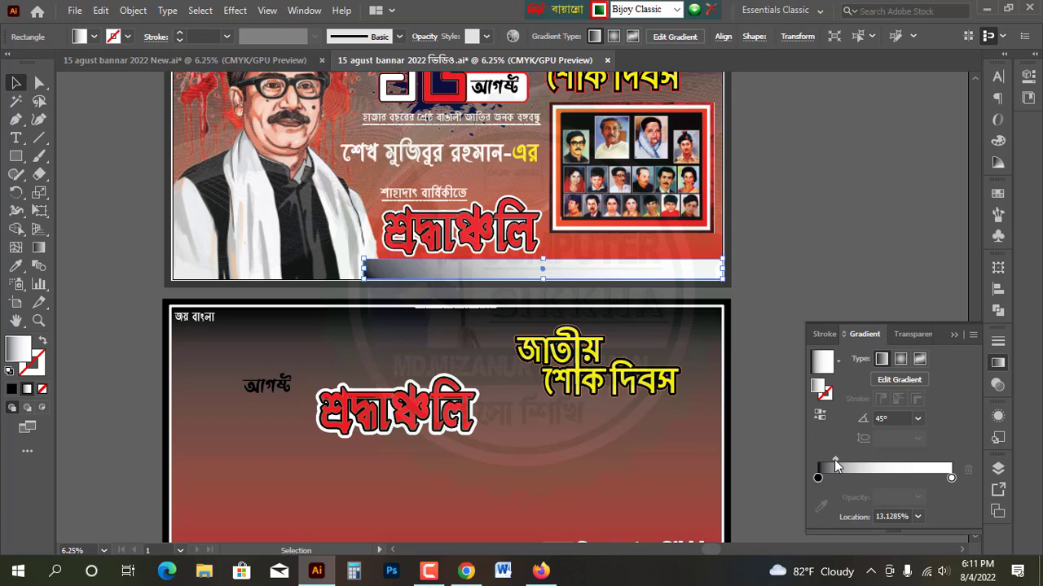
left_click(834, 300)
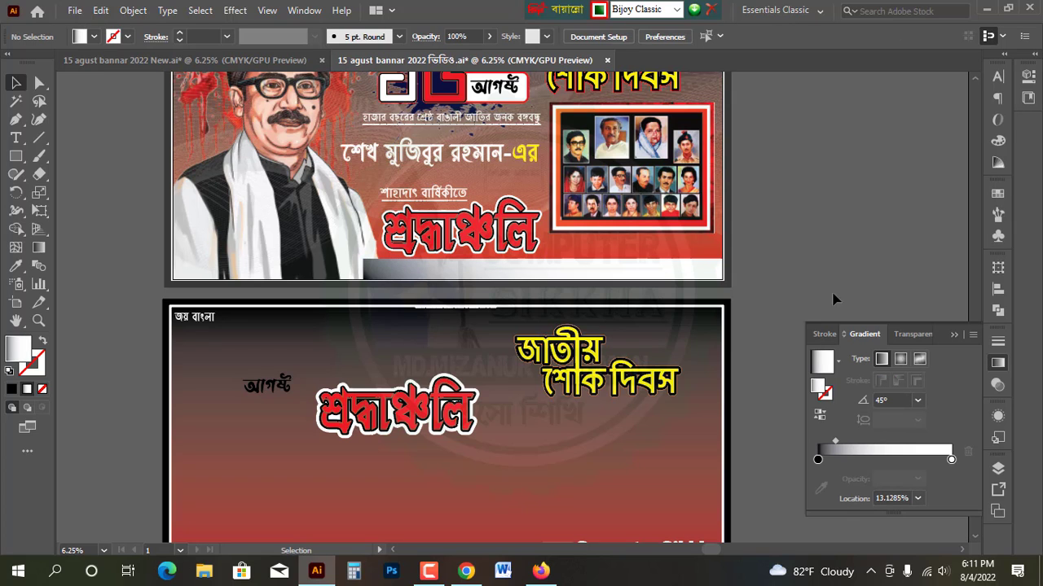
left_click(955, 334)
Unlock the large portrait image and bring it in front of the gradient strip.
scroll(254, 236, "up", 1)
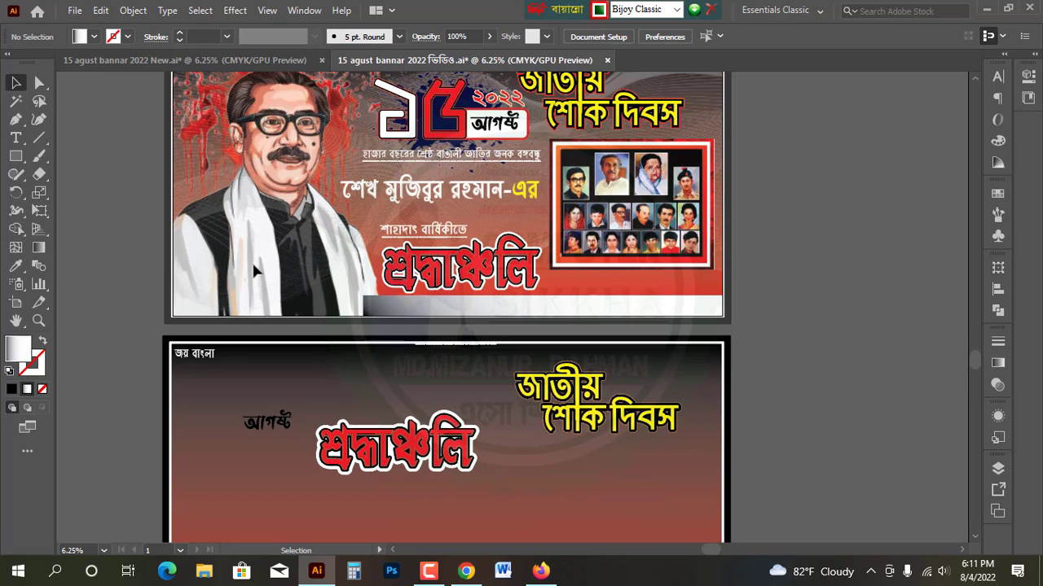
right_click(252, 260)
mouse_move(286, 281)
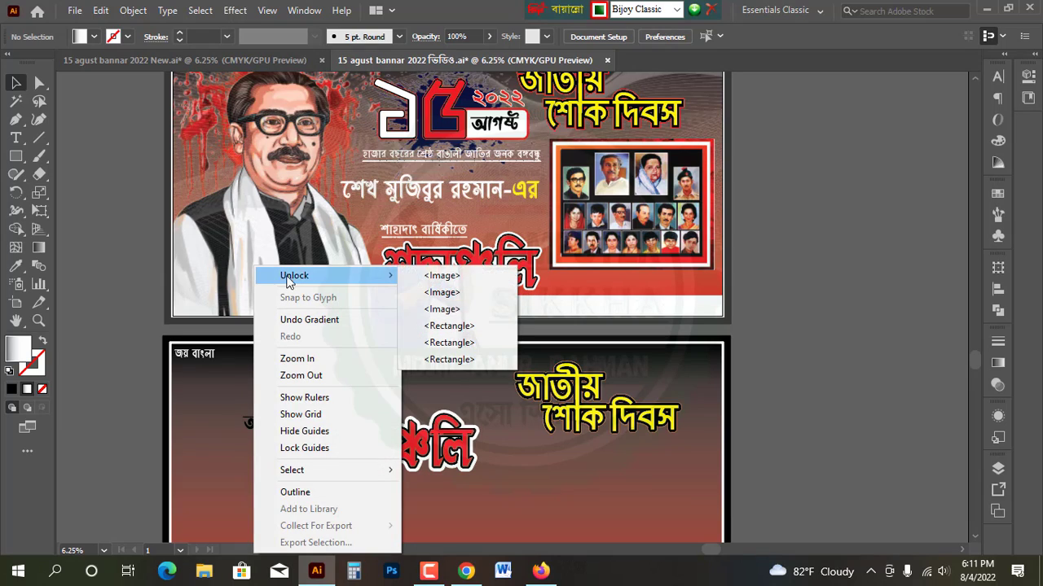
left_click(439, 292)
left_click(836, 189)
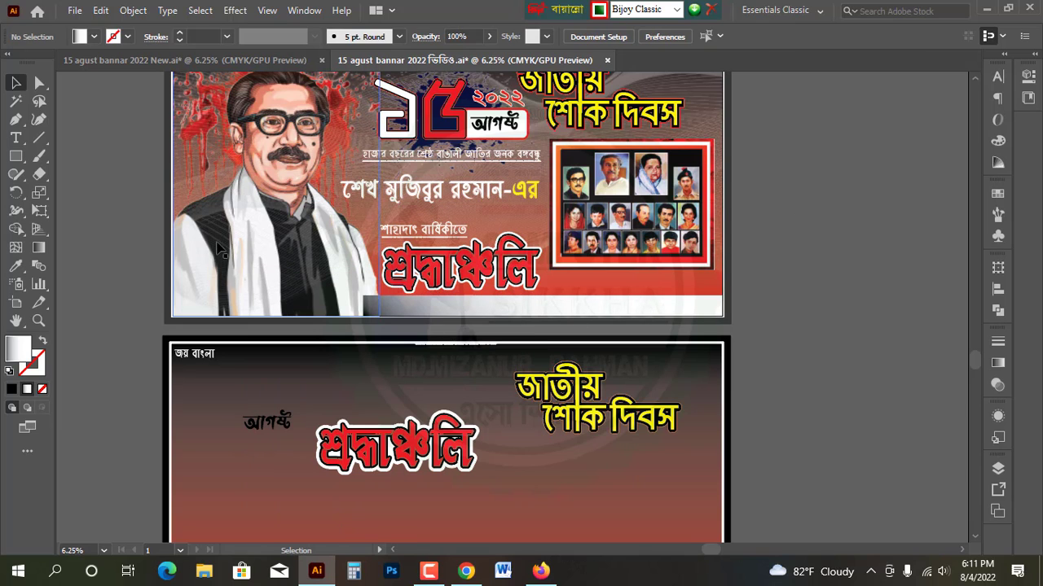
left_click(215, 236)
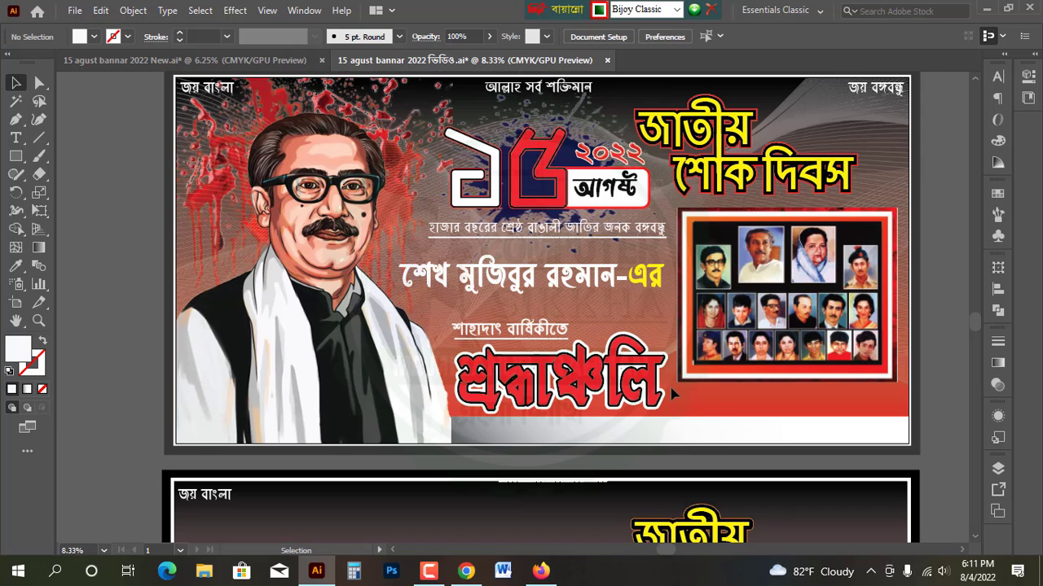
scroll(669, 389, "down", 4)
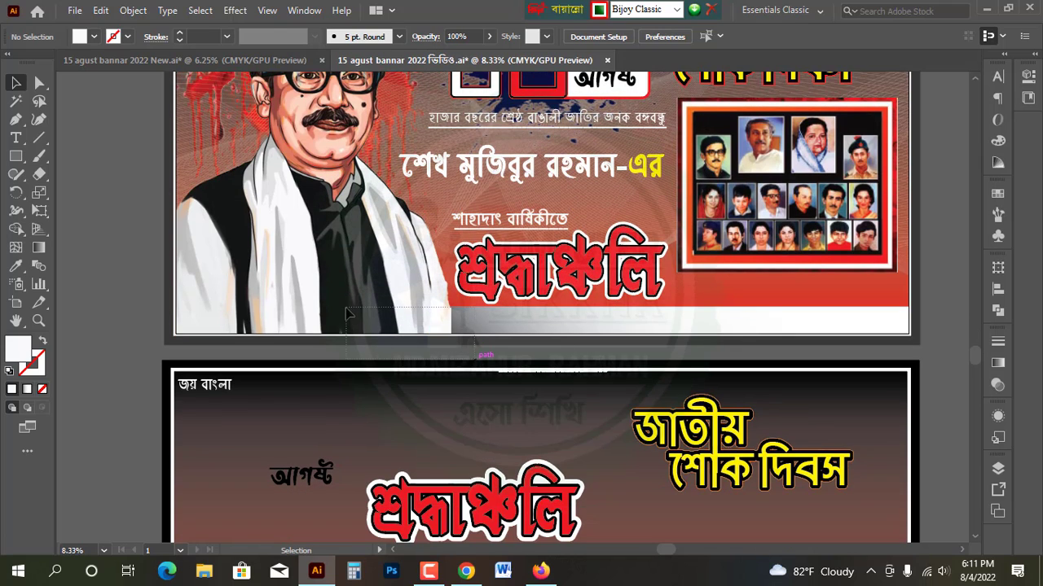
left_click_drag(347, 314, 380, 319)
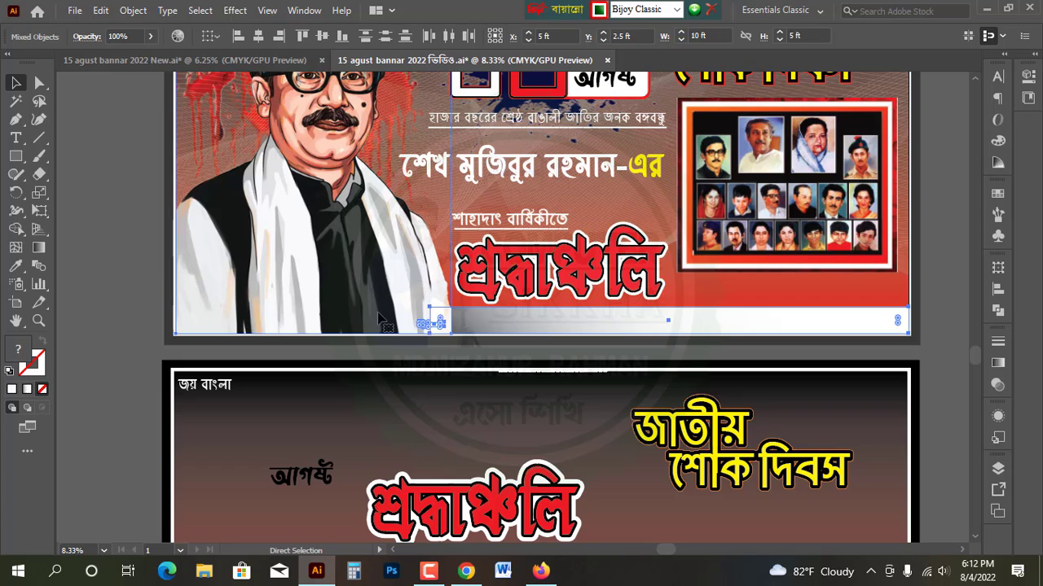
left_click(380, 319)
Move the YouTube Computer Sikkha branding from the lower reference banner onto the new banner, just above the gradient strip.
scroll(380, 320, "up", 3)
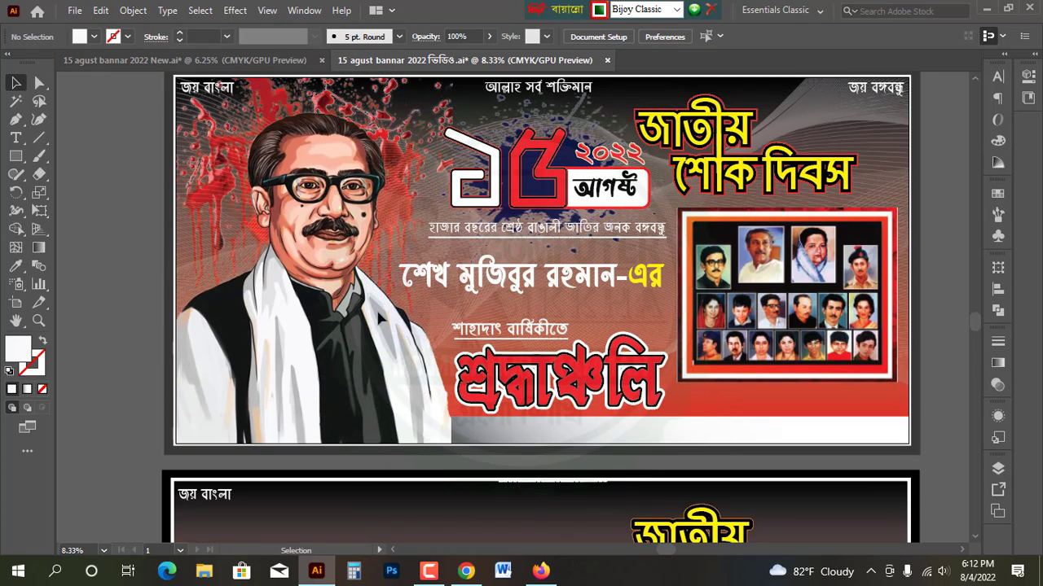
scroll(375, 307, "down", 2)
scroll(390, 317, "down", 8)
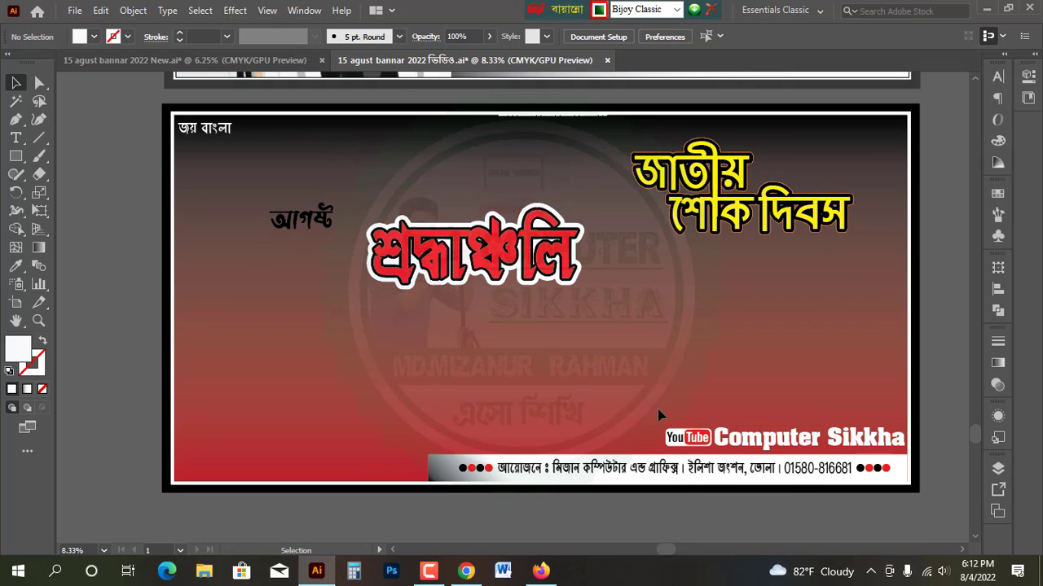
left_click(760, 444)
scroll(758, 447, "up", 3)
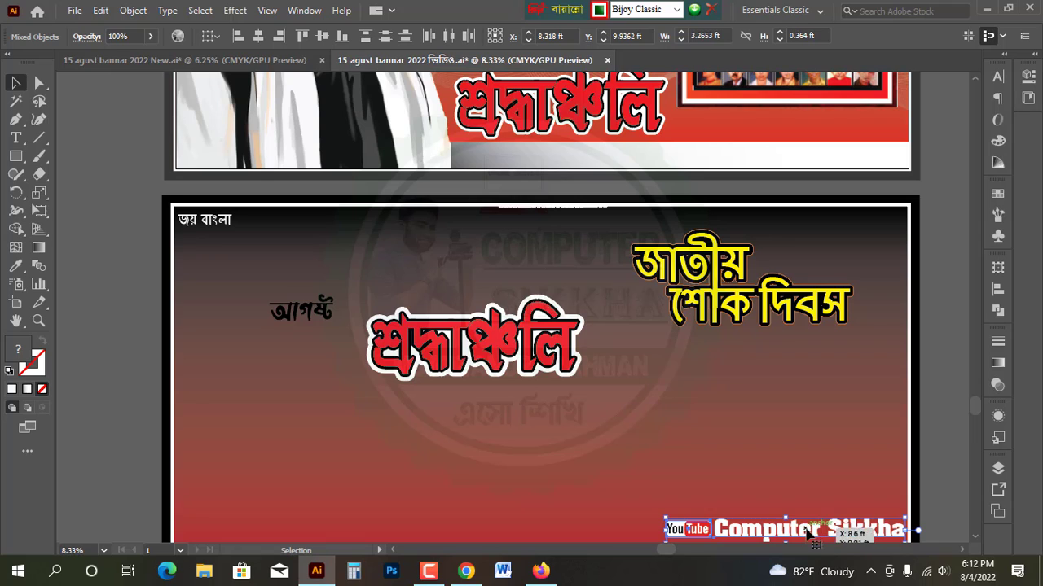
left_click_drag(802, 522, 813, 122)
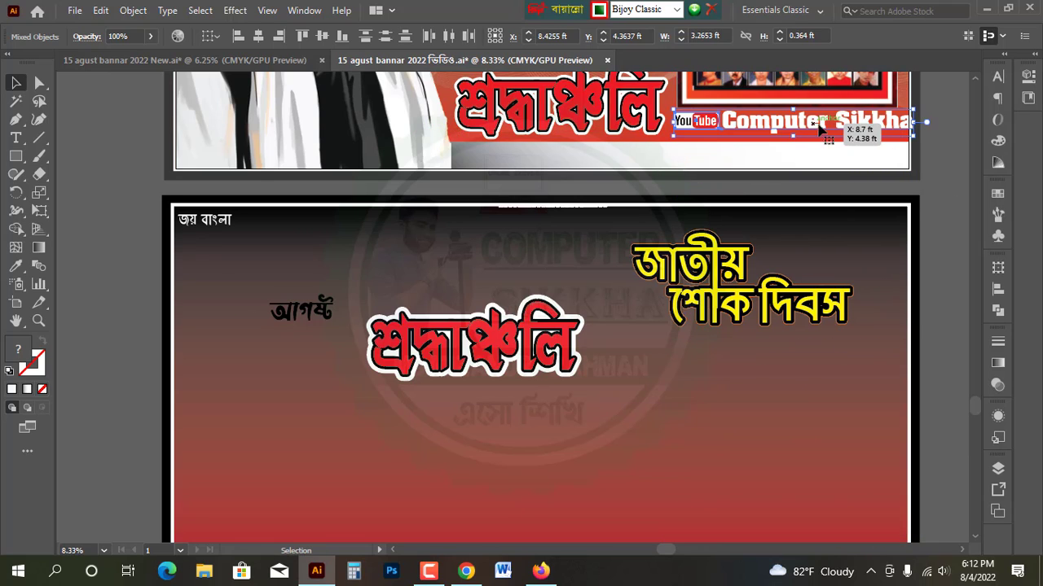
Narrow the Computer Sikkha branding to about 3.15 ft so it fits inside the banner border, and nudge it slightly upward.
left_click_drag(926, 122, 905, 119)
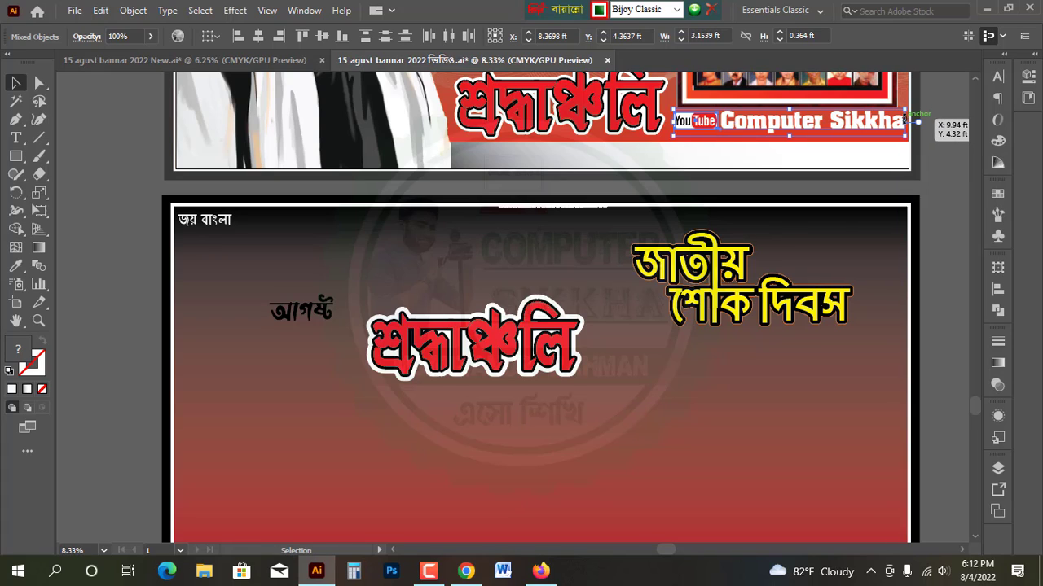
key("Up")
key("Up")
key("Up")
key("Up")
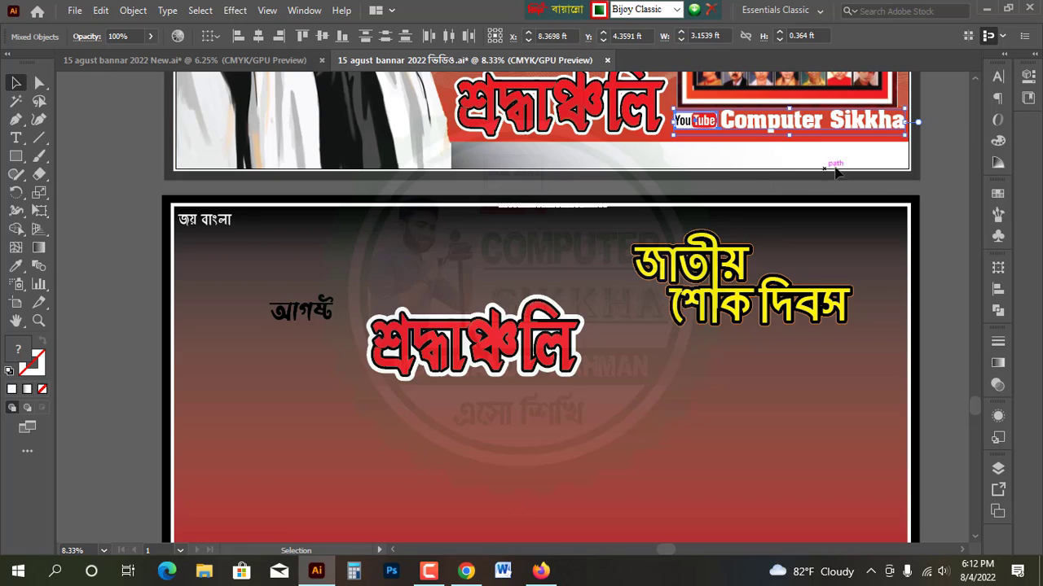
left_click(864, 186)
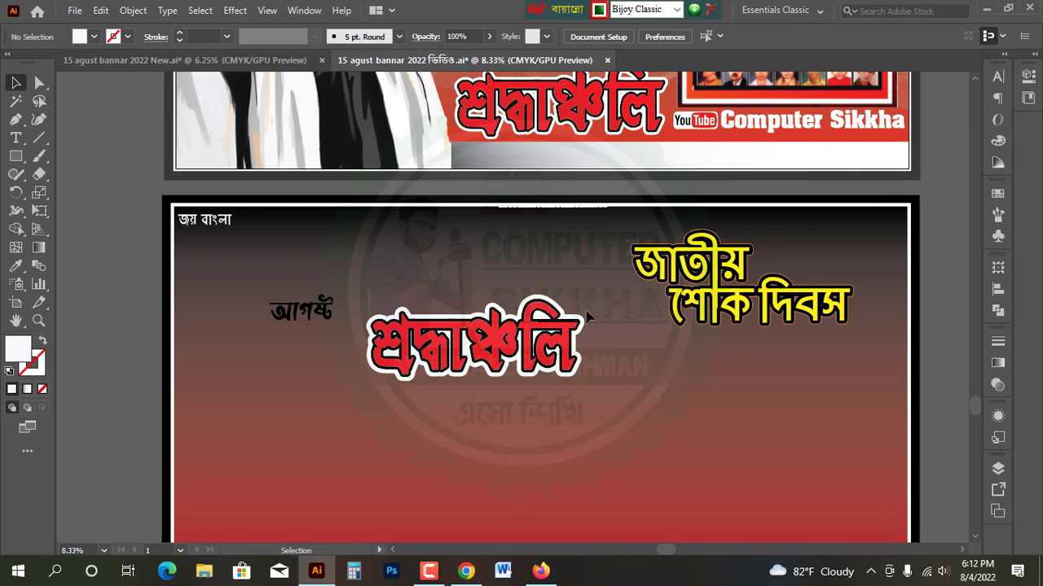
Move the organiser contact line with its red and black dots from the reference banner onto the new banner's gradient strip.
scroll(687, 289, "down", 3)
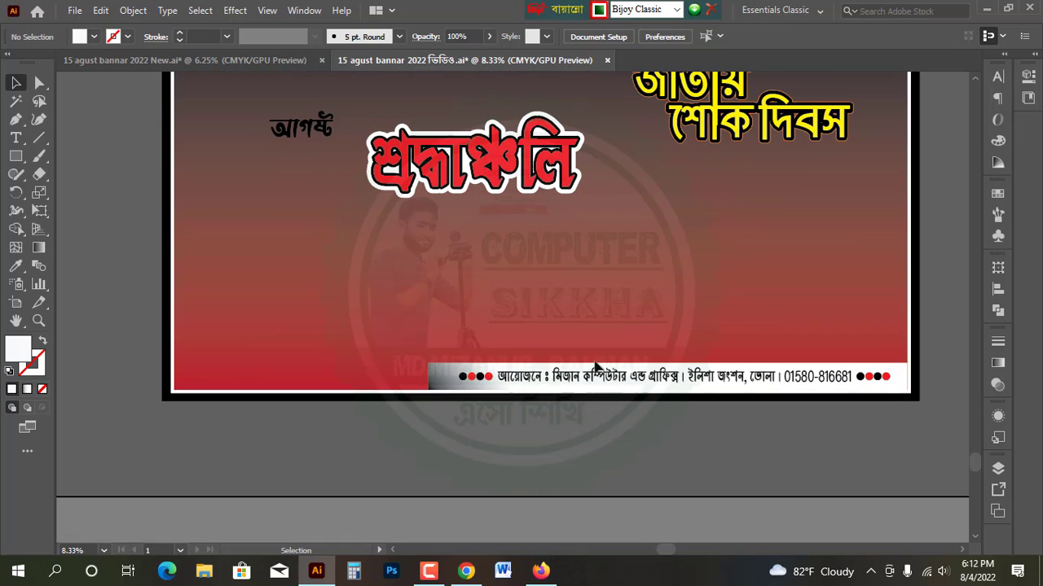
left_click(449, 380)
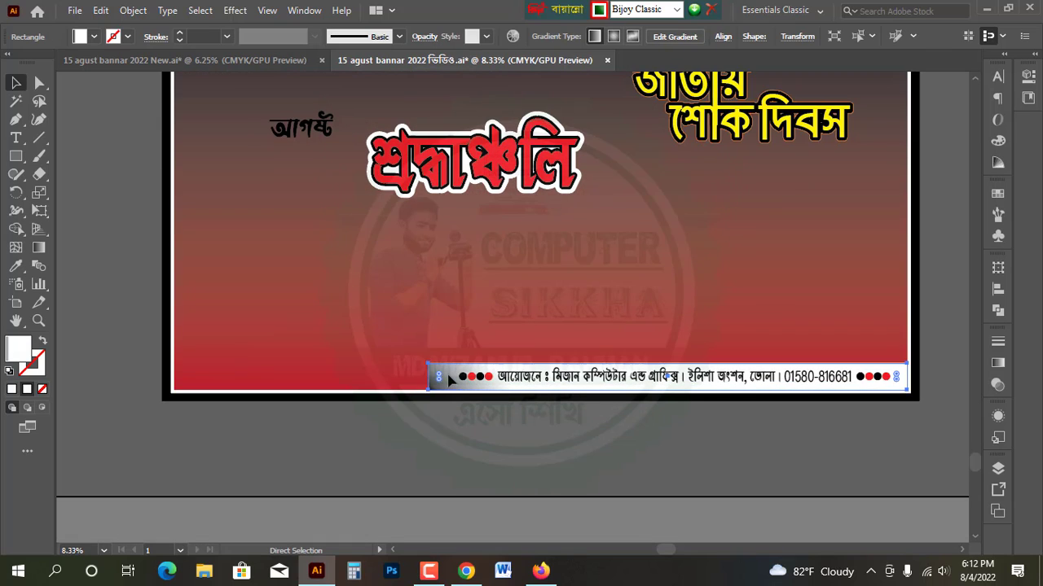
key("ctrl+shift+a")
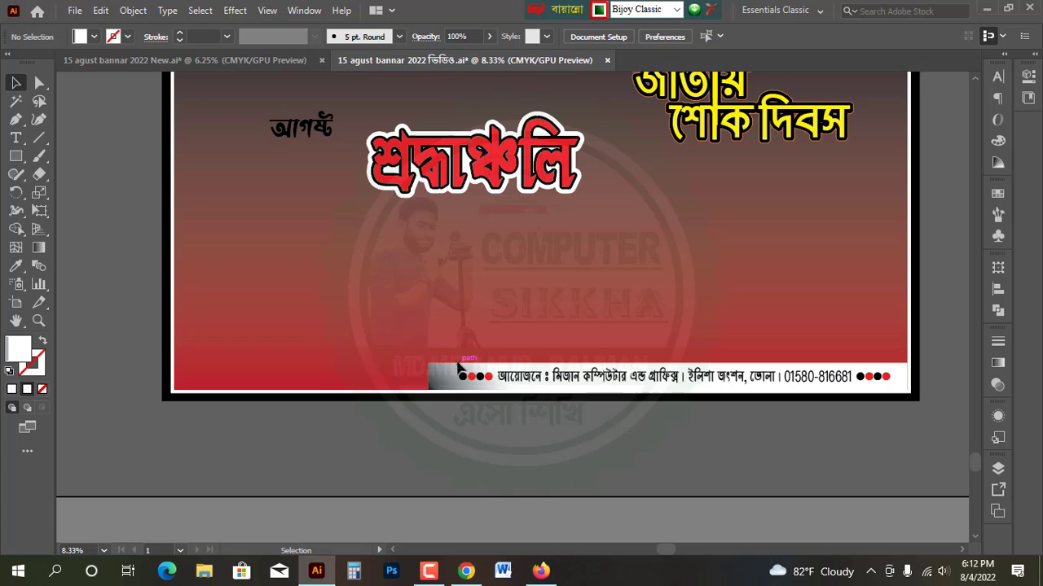
left_click_drag(776, 389, 901, 389)
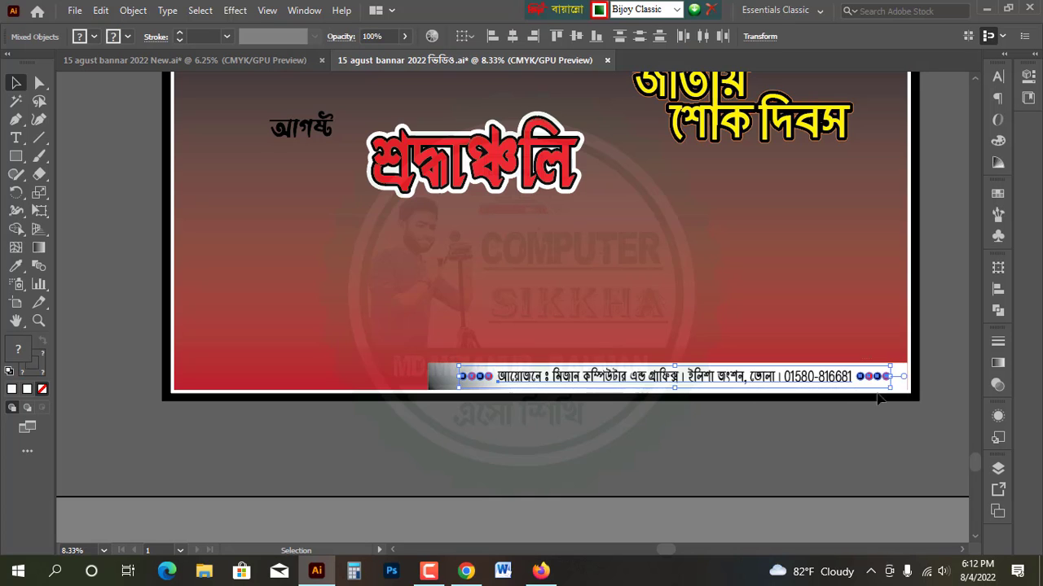
scroll(848, 420, "up", 7)
scroll(821, 461, "up", 2)
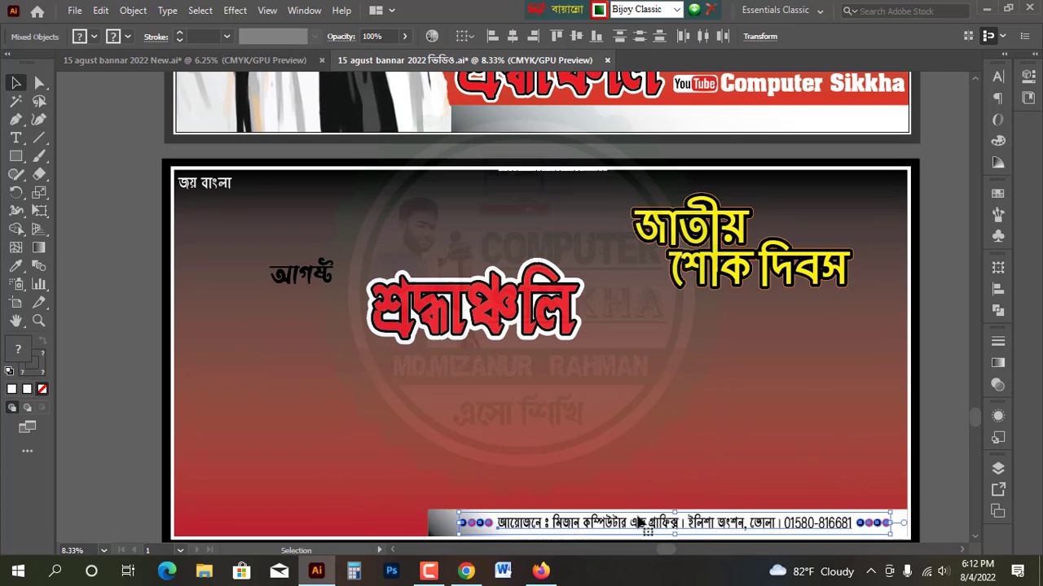
left_click_drag(640, 522, 643, 120)
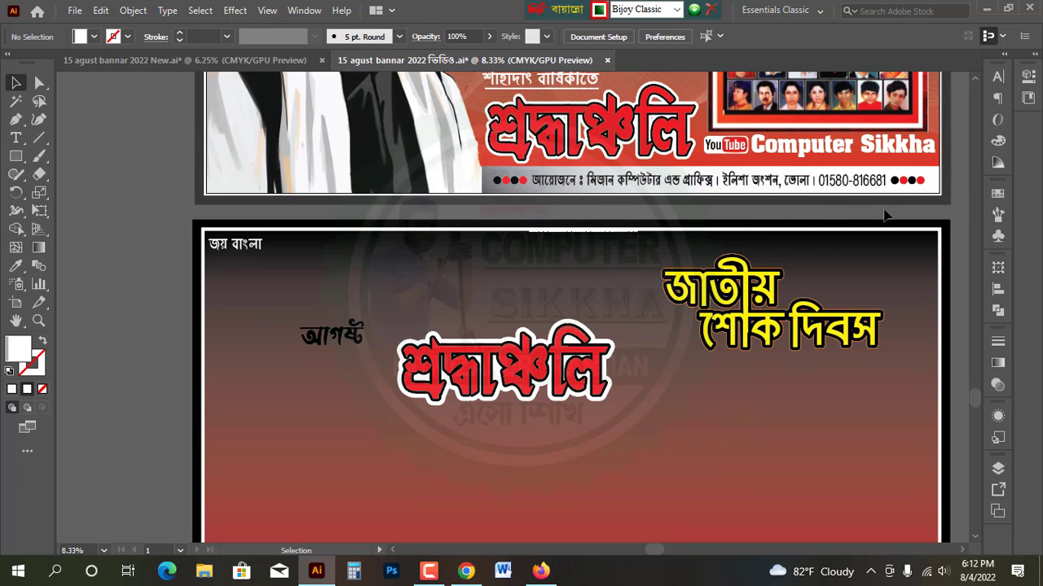
Shift the Computer Sikkha branding slightly down between the photo frame and the gradient strip, and deselect it.
scroll(886, 214, "up", 1)
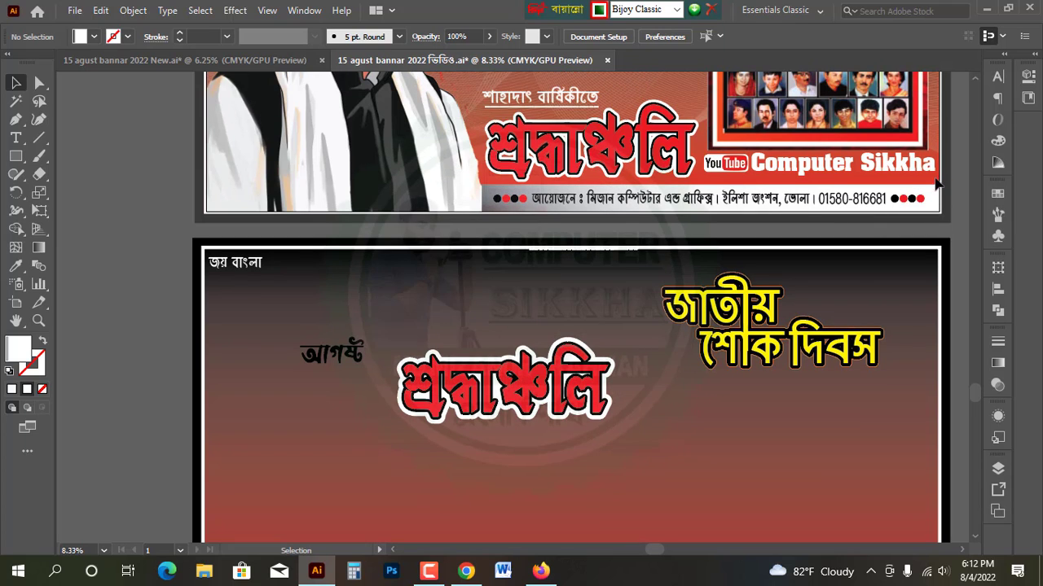
left_click(713, 165)
left_click_drag(711, 164, 711, 166)
left_click(750, 231)
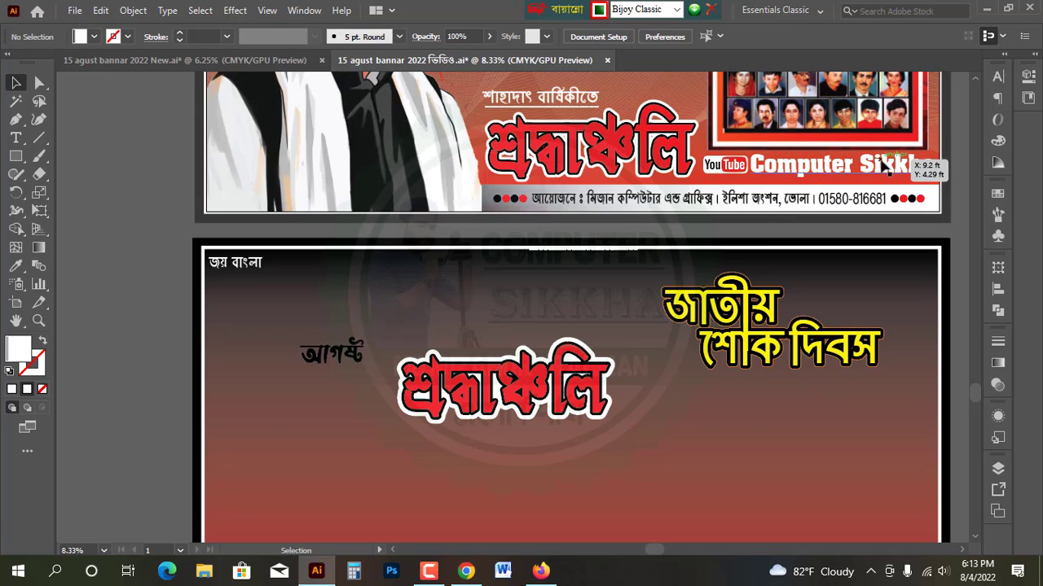
scroll(758, 209, "up", 1)
scroll(758, 212, "up", 10)
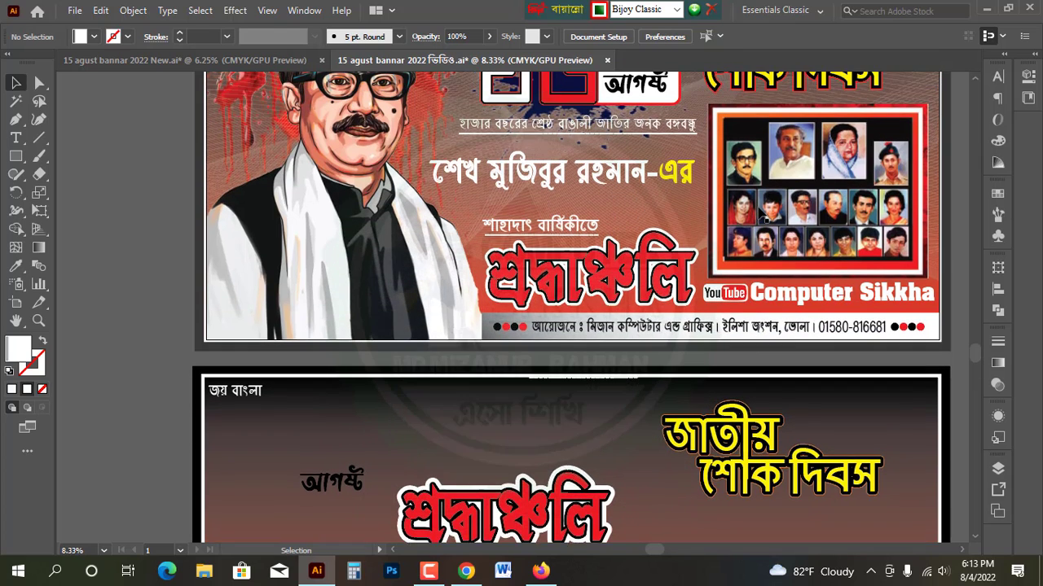
scroll(757, 212, "up", 2)
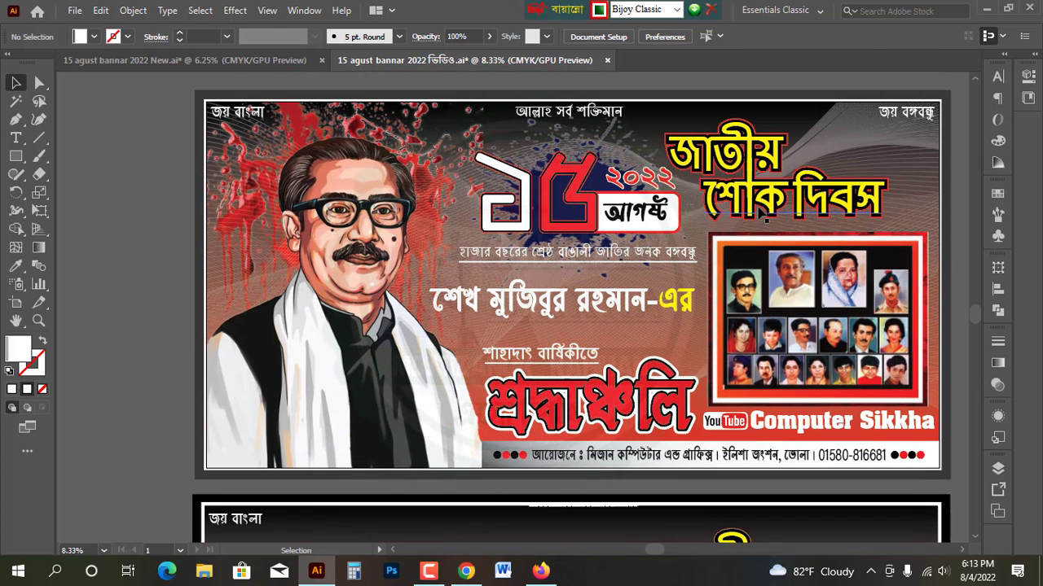
left_click_drag(649, 548, 662, 557)
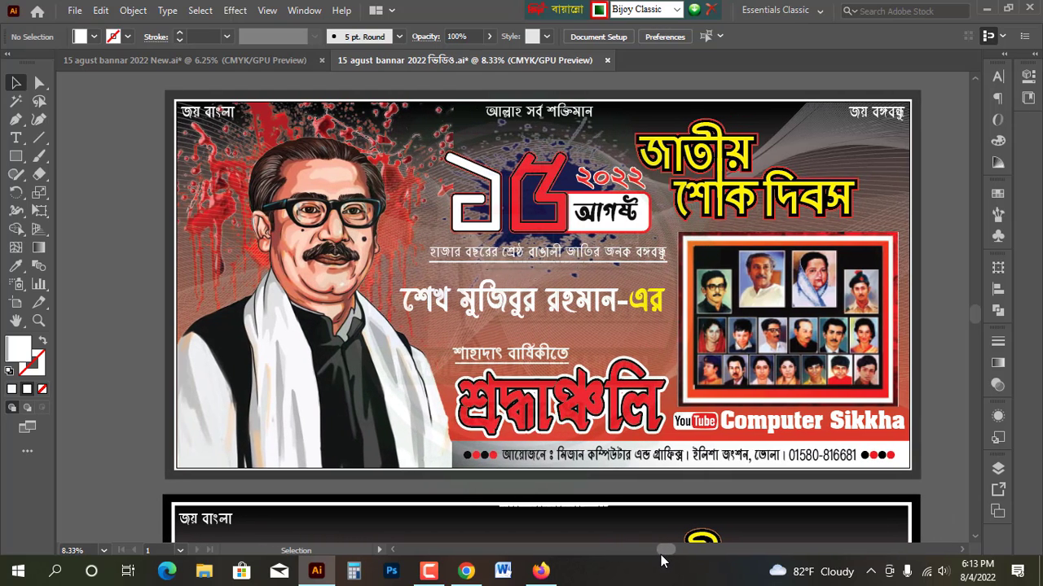